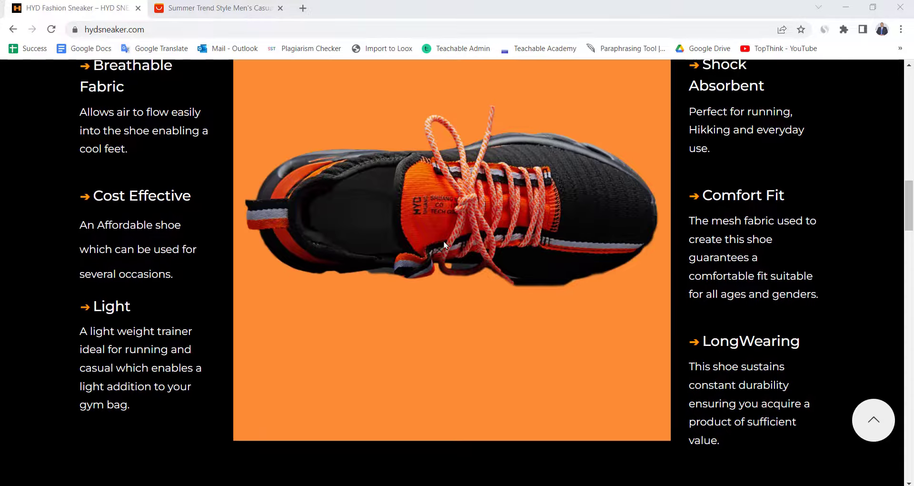
- Look through the features and footwear sections of the HYD sneaker store's home page
{"action": "scroll", "coordinate": [445, 245], "scroll_direction": "down", "scroll_amount": 2}
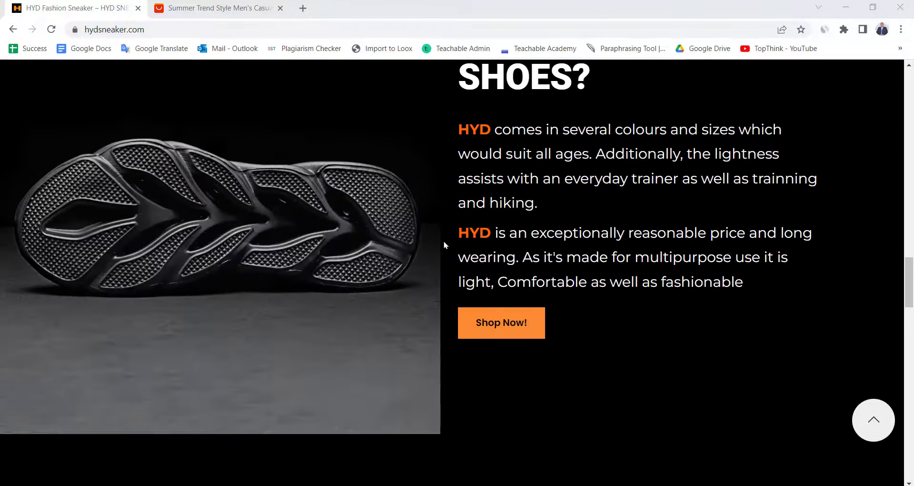
{"action": "scroll", "coordinate": [445, 244], "scroll_direction": "up", "scroll_amount": 15}
{"action": "scroll", "coordinate": [445, 245], "scroll_direction": "up", "scroll_amount": 10}
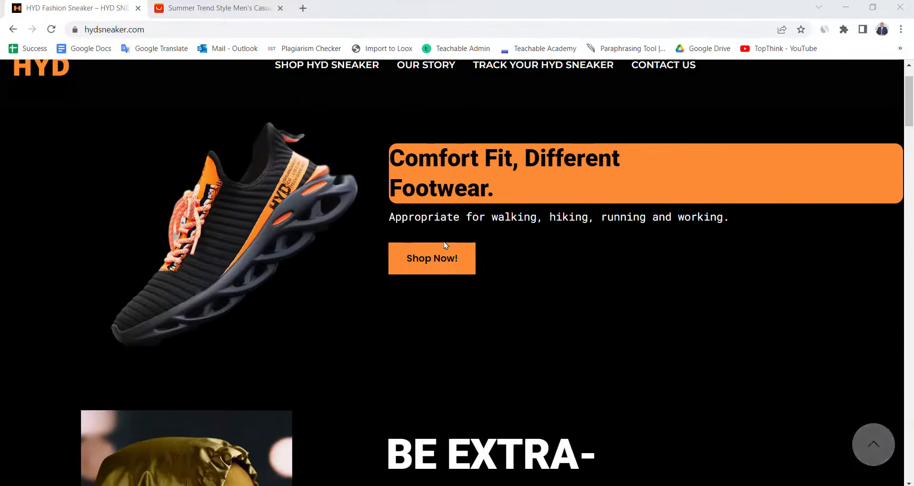
- Open the HYD sneaker's product page and compare its price with the matching AliExpress listing's price
{"action": "left_click", "coordinate": [446, 257]}
{"action": "scroll", "coordinate": [476, 248], "scroll_direction": "down", "scroll_amount": 1}
{"action": "left_click_drag", "start_coordinate": [509, 233], "coordinate": [570, 233]}
{"action": "left_click", "coordinate": [205, 5]}
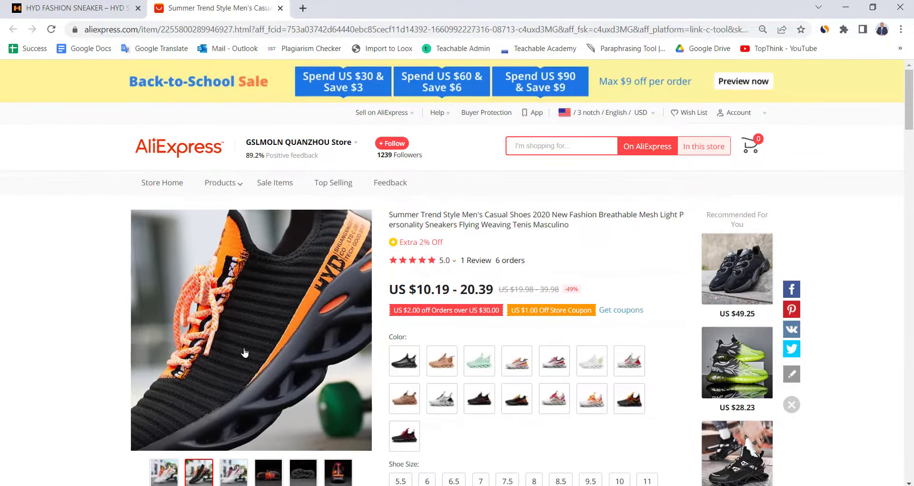
{"action": "left_click_drag", "start_coordinate": [410, 288], "coordinate": [481, 287]}
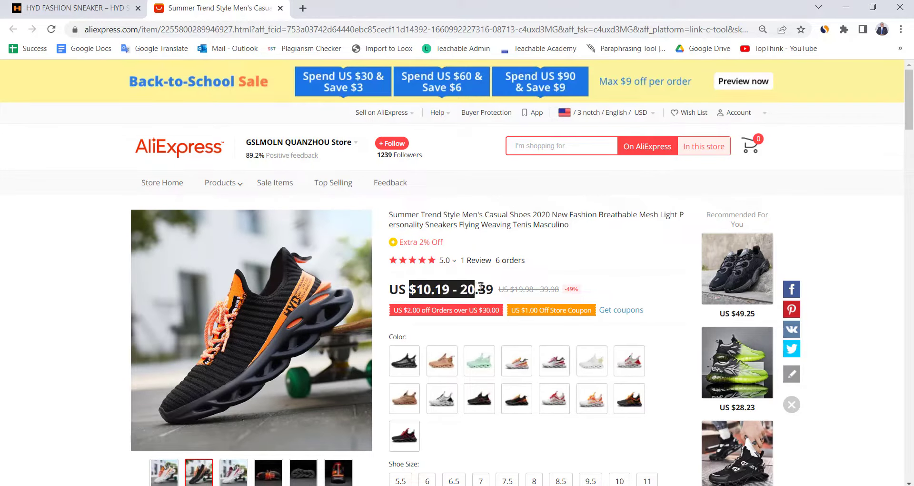
- Return to the HYD sneaker store and review its home page from the hero banner downward
{"action": "key", "text": "ctrl+shift+Tab"}
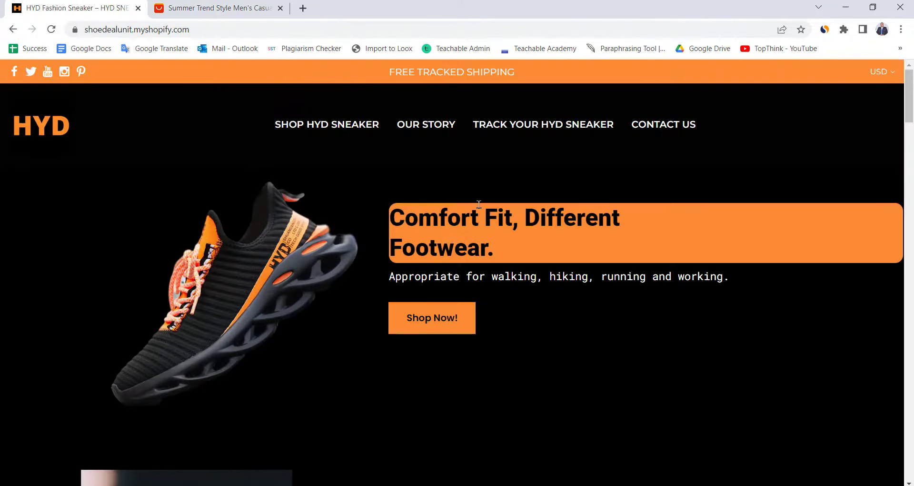
{"action": "scroll", "coordinate": [491, 183], "scroll_direction": "down", "scroll_amount": 3}
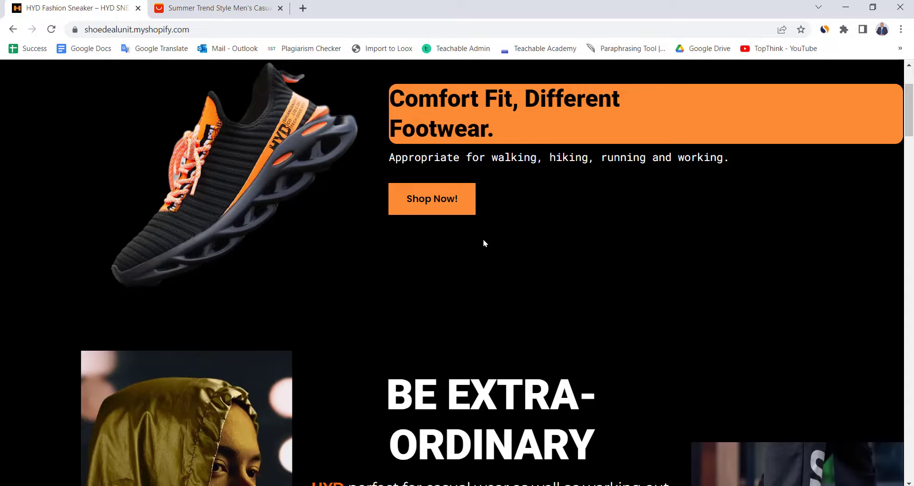
{"action": "scroll", "coordinate": [479, 257], "scroll_direction": "down", "scroll_amount": 15}
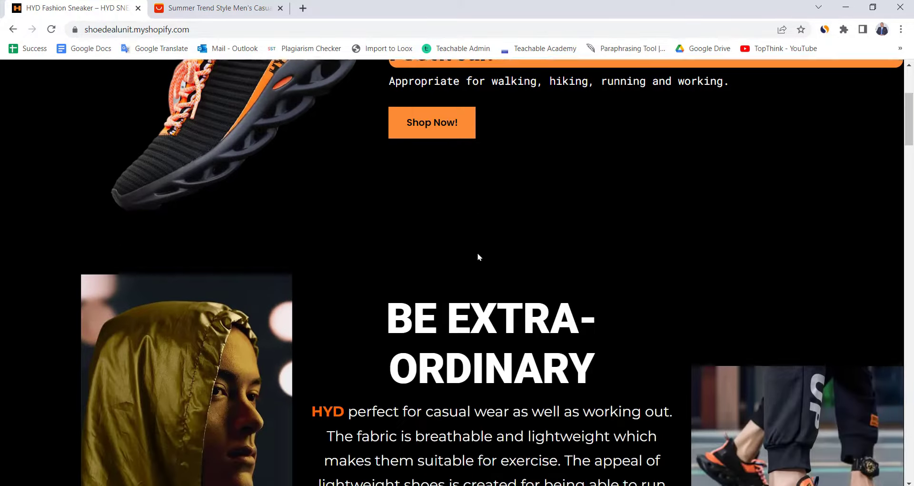
{"action": "scroll", "coordinate": [478, 253], "scroll_direction": "up", "scroll_amount": 15}
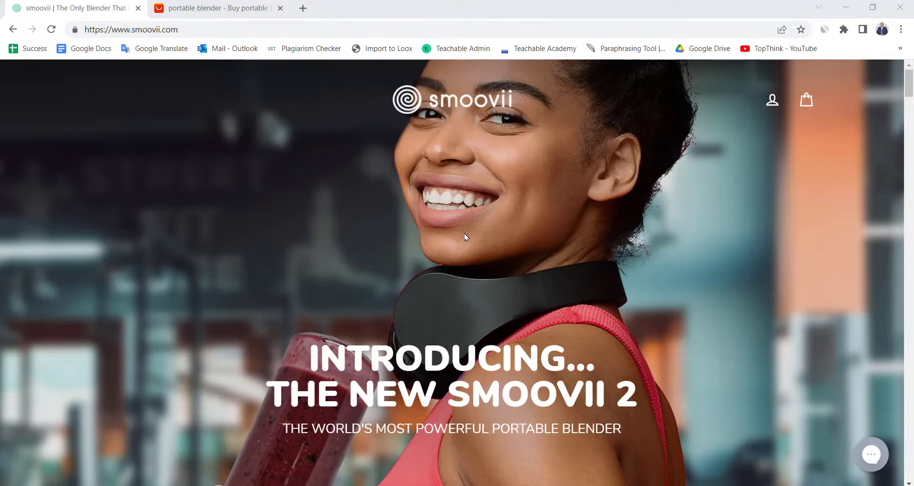
- Look through the smoovii store's home page, from the hero banner to the section for parents and gym-goers
{"action": "scroll", "coordinate": [500, 219], "scroll_direction": "down", "scroll_amount": 1}
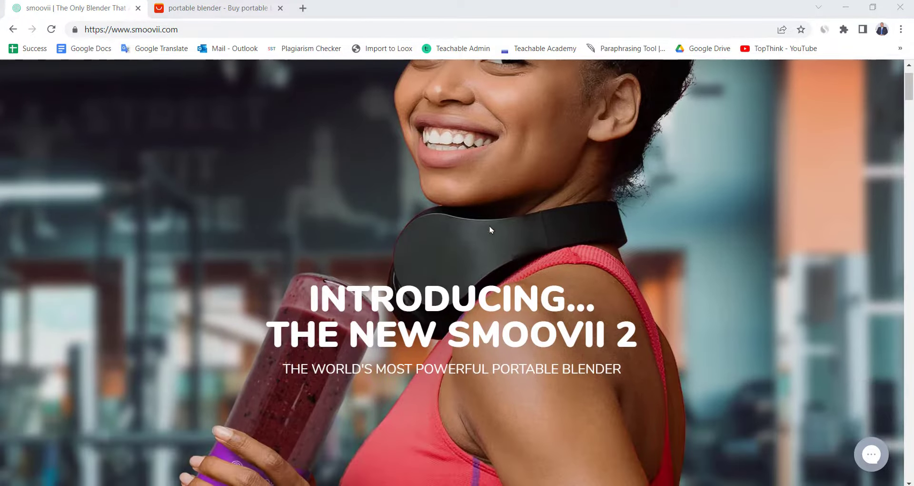
{"action": "scroll", "coordinate": [474, 165], "scroll_direction": "down", "scroll_amount": 8}
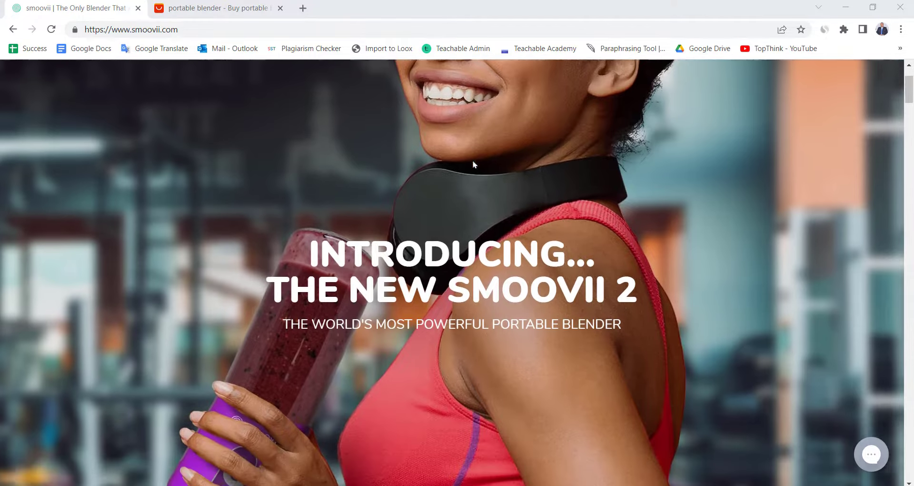
{"action": "scroll", "coordinate": [473, 164], "scroll_direction": "down", "scroll_amount": 7}
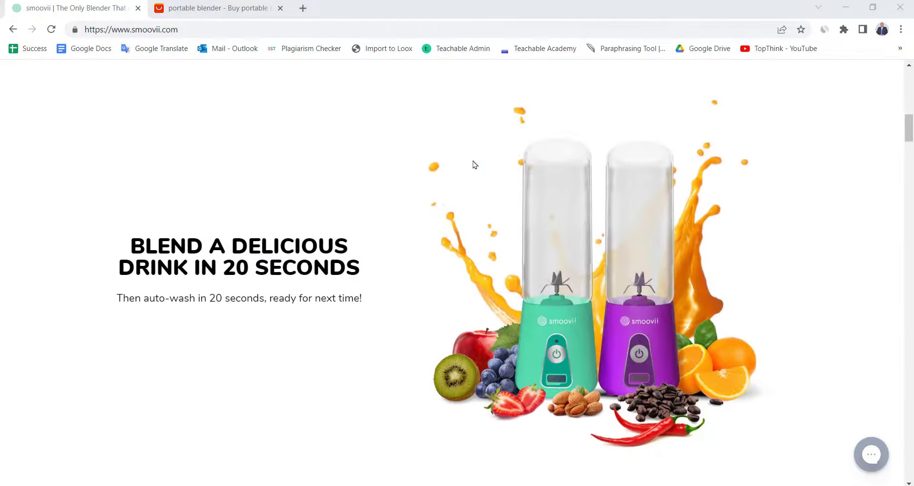
{"action": "scroll", "coordinate": [474, 164], "scroll_direction": "down", "scroll_amount": 5}
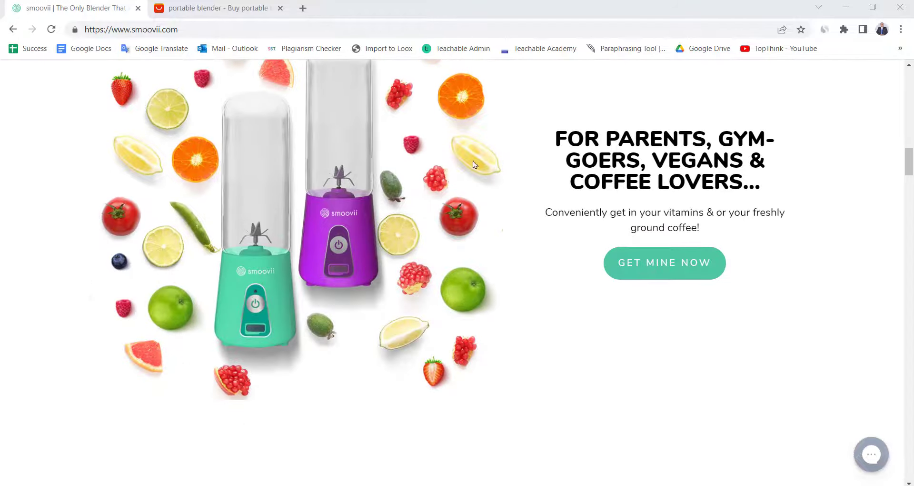
- Go to the smoovii 2 portable blender's product section and compare its price with the AliExpress portable blender results
{"action": "left_click", "coordinate": [667, 261]}
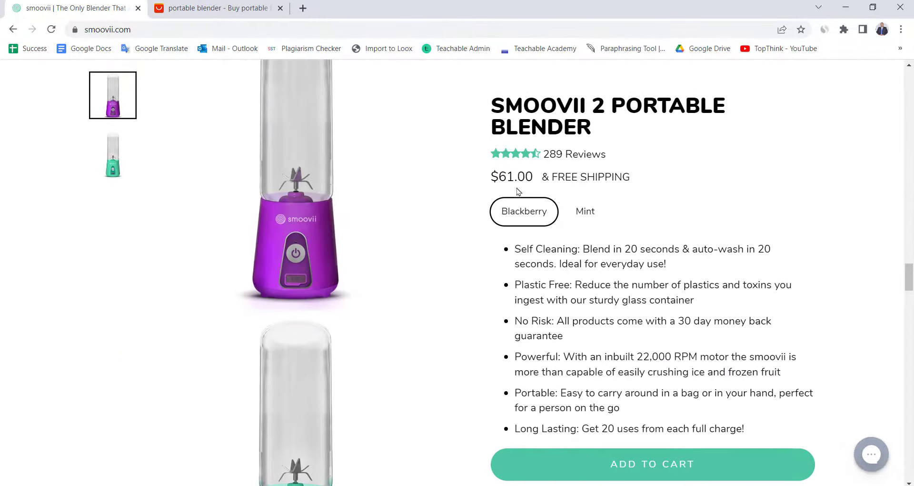
{"action": "left_click_drag", "start_coordinate": [494, 176], "coordinate": [530, 177]}
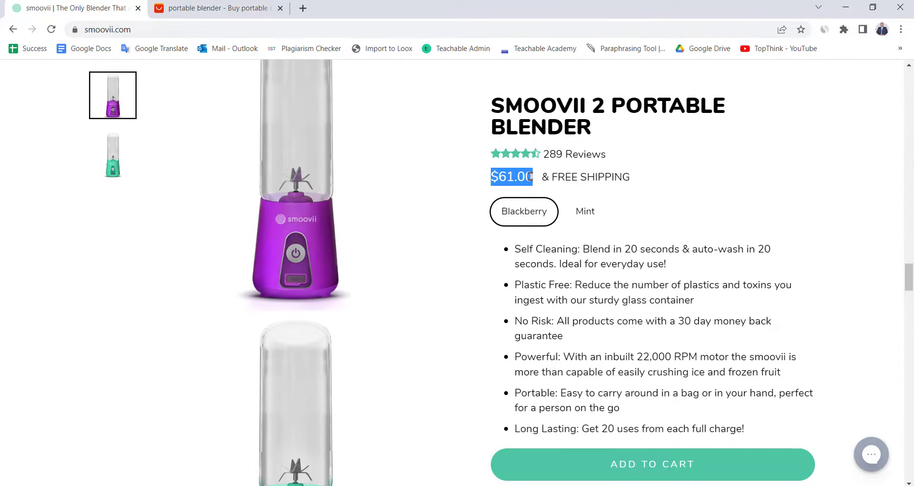
{"action": "key", "text": "ctrl+Tab"}
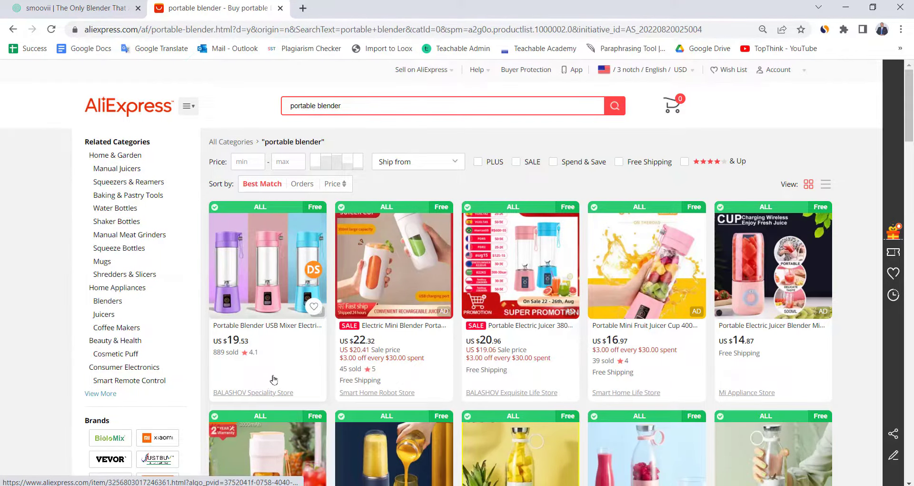
{"action": "scroll", "coordinate": [567, 326], "scroll_direction": "down", "scroll_amount": 1}
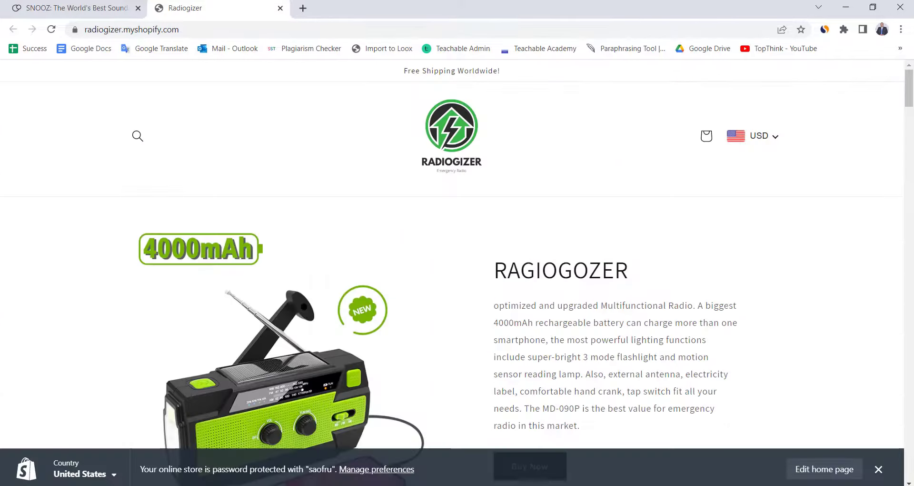
- Examine the Radiogizer store's product description, price and colour options, and demonstration video section
{"action": "left_click_drag", "start_coordinate": [908, 89], "coordinate": [910, 168]}
{"action": "scroll", "coordinate": [452, 266], "scroll_direction": "down", "scroll_amount": 12}
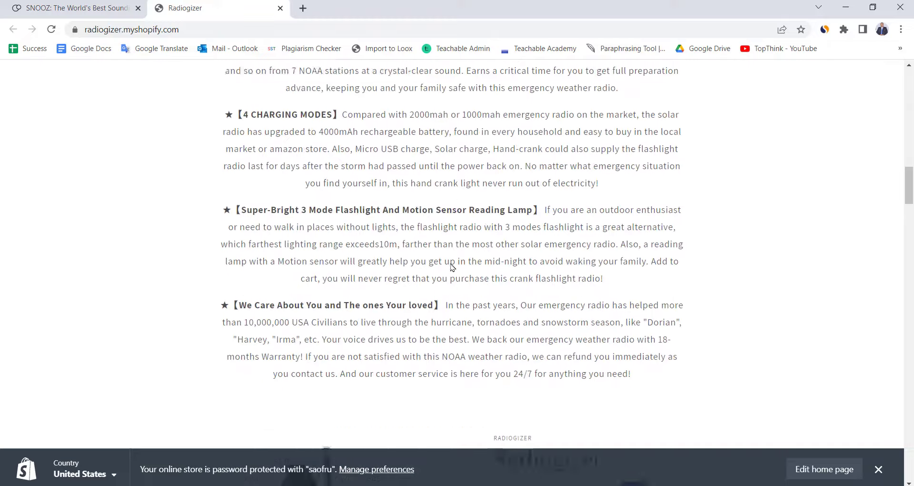
{"action": "scroll", "coordinate": [452, 267], "scroll_direction": "down", "scroll_amount": 9}
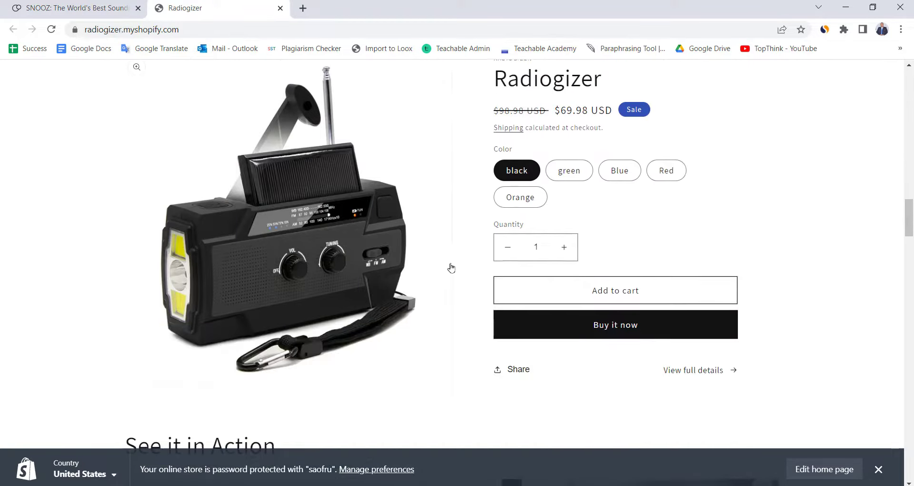
{"action": "scroll", "coordinate": [451, 266], "scroll_direction": "down", "scroll_amount": 4}
{"action": "scroll", "coordinate": [452, 264], "scroll_direction": "up", "scroll_amount": 2}
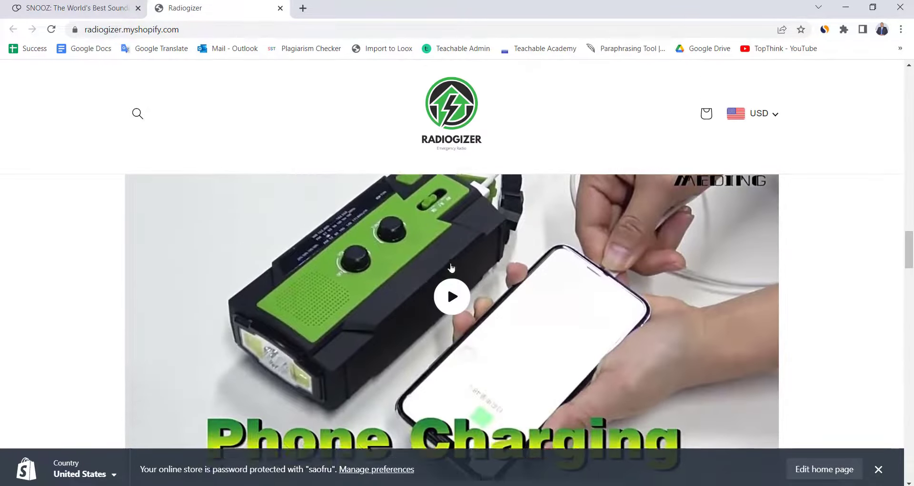
- Review the Radiogizer store's labelled feature images and customer reviews, and return toward the start of the page
{"action": "scroll", "coordinate": [459, 238], "scroll_direction": "down", "scroll_amount": 5}
{"action": "scroll", "coordinate": [460, 238], "scroll_direction": "down", "scroll_amount": 15}
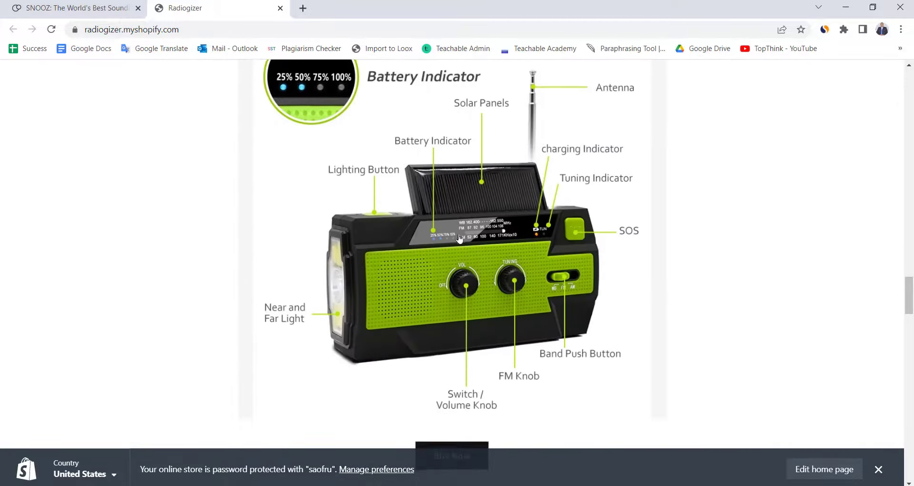
{"action": "scroll", "coordinate": [459, 238], "scroll_direction": "down", "scroll_amount": 8}
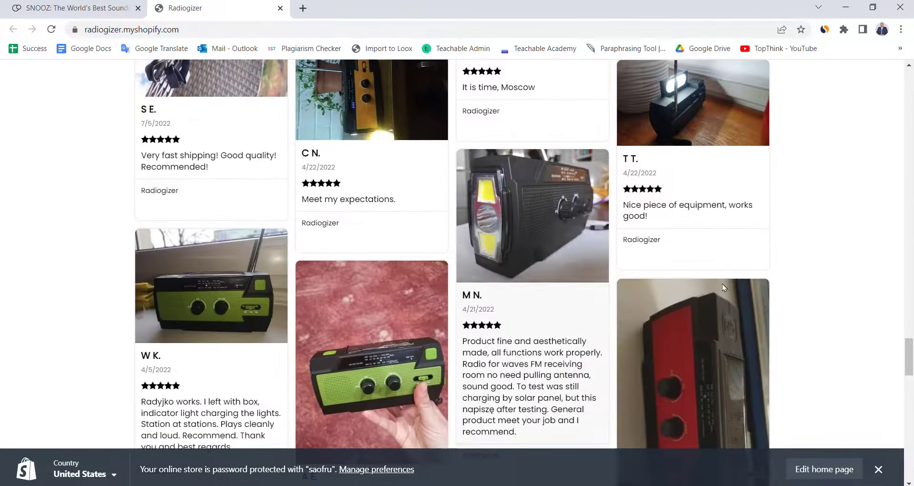
{"action": "scroll", "coordinate": [912, 379], "scroll_direction": "down", "scroll_amount": 4}
{"action": "left_click_drag", "start_coordinate": [912, 381], "coordinate": [899, 82]}
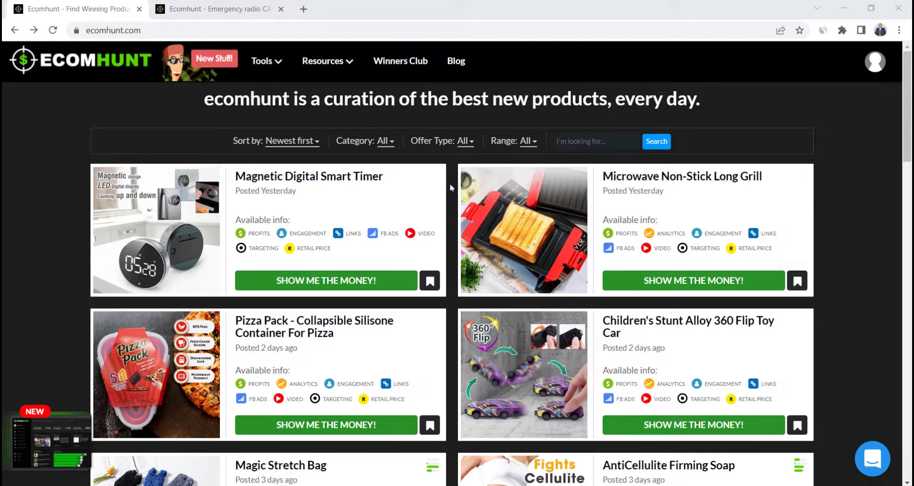
- Browse Ecomhunt's list of newest curated products
{"action": "left_click", "coordinate": [215, 126]}
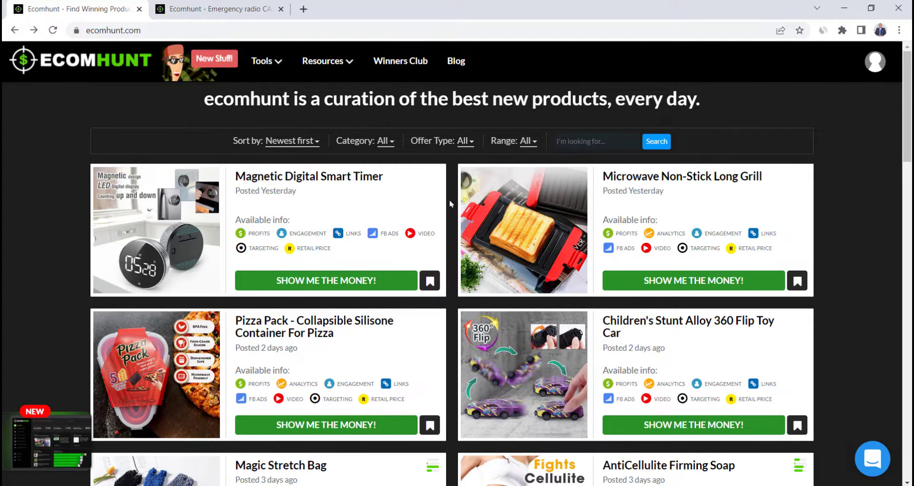
{"action": "scroll", "coordinate": [451, 203], "scroll_direction": "down", "scroll_amount": 12}
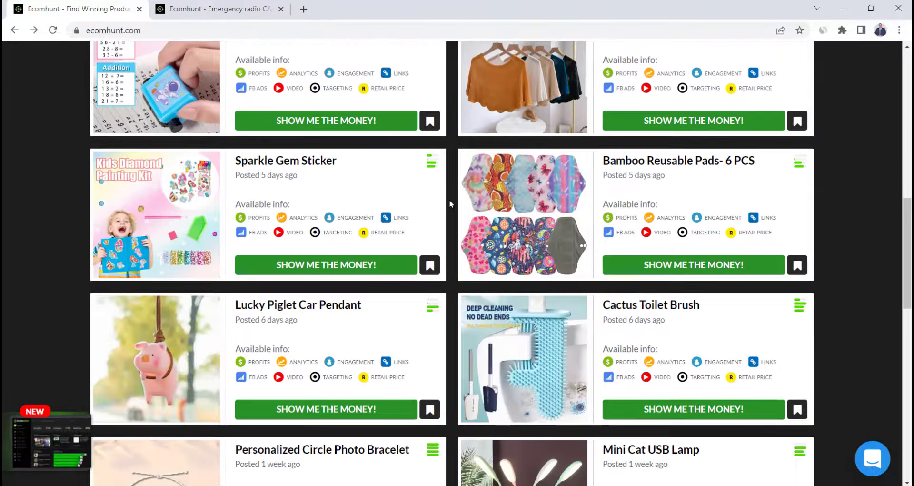
{"action": "scroll", "coordinate": [415, 210], "scroll_direction": "up", "scroll_amount": 12}
- Open the Magnetic Digital Smart Timer product on Ecomhunt and examine its selling price, product cost and profit margin
{"action": "left_click", "coordinate": [148, 187]}
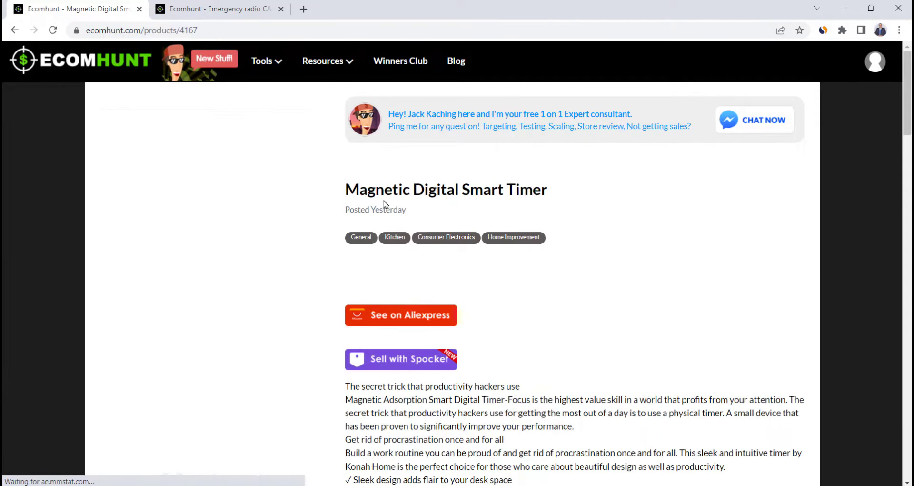
{"action": "scroll", "coordinate": [518, 216], "scroll_direction": "down", "scroll_amount": 1}
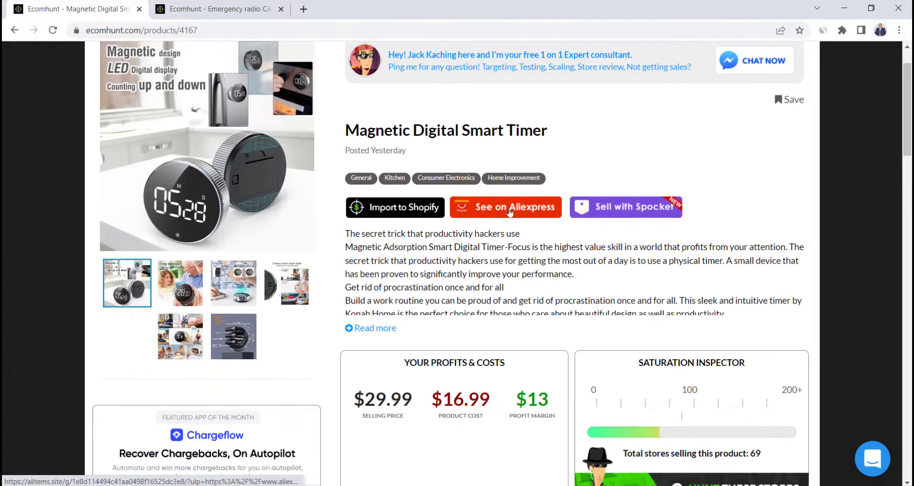
{"action": "scroll", "coordinate": [510, 212], "scroll_direction": "down", "scroll_amount": 1}
{"action": "left_click_drag", "start_coordinate": [363, 339], "coordinate": [461, 340]}
{"action": "left_click", "coordinate": [515, 326]}
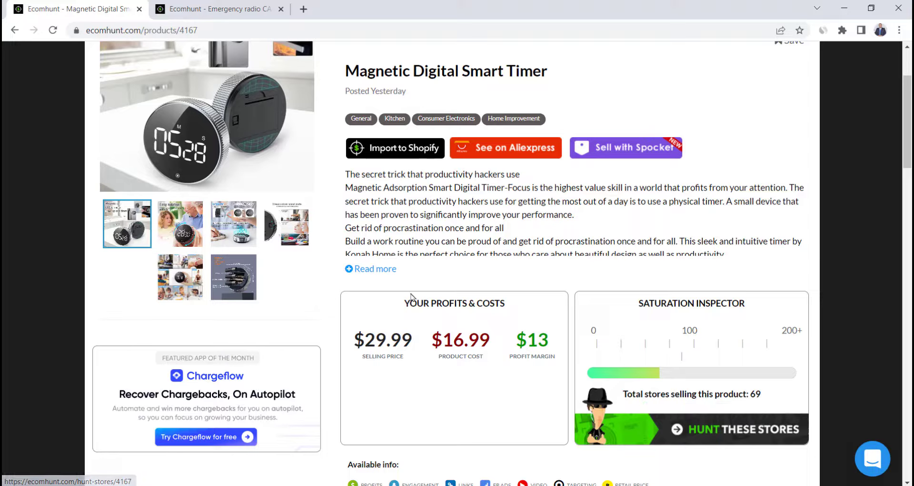
- Review the smart timer's engagement, supplier links, Facebook ads, video, targeting, influencer and buyer review sections
{"action": "scroll", "coordinate": [447, 251], "scroll_direction": "down", "scroll_amount": 8}
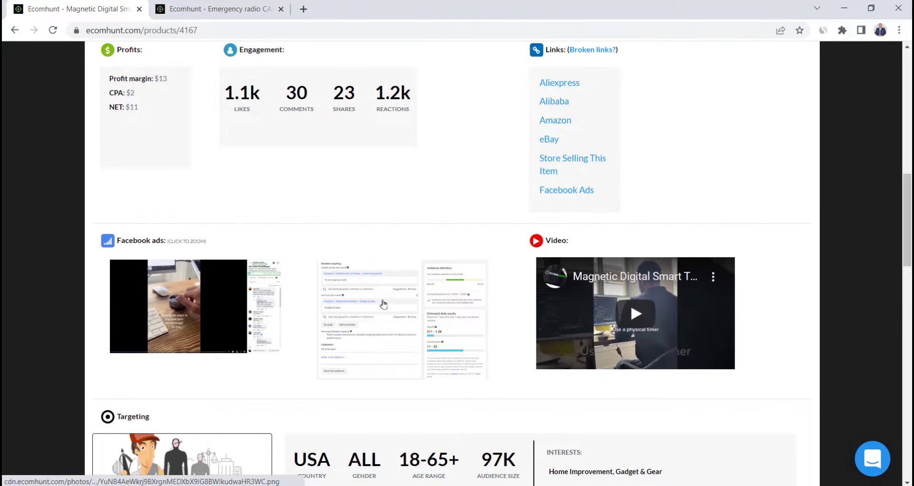
{"action": "scroll", "coordinate": [356, 298], "scroll_direction": "down", "scroll_amount": 8}
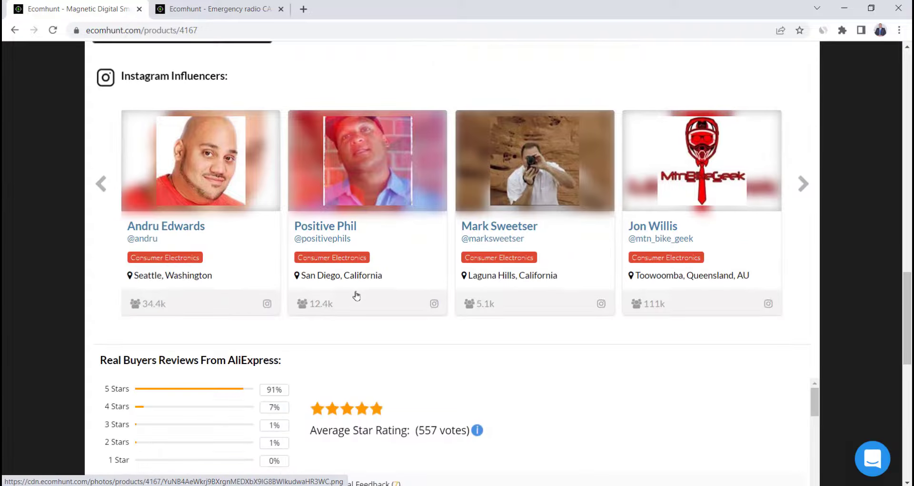
{"action": "scroll", "coordinate": [356, 295], "scroll_direction": "up", "scroll_amount": 15}
{"action": "scroll", "coordinate": [356, 295], "scroll_direction": "up", "scroll_amount": 2}
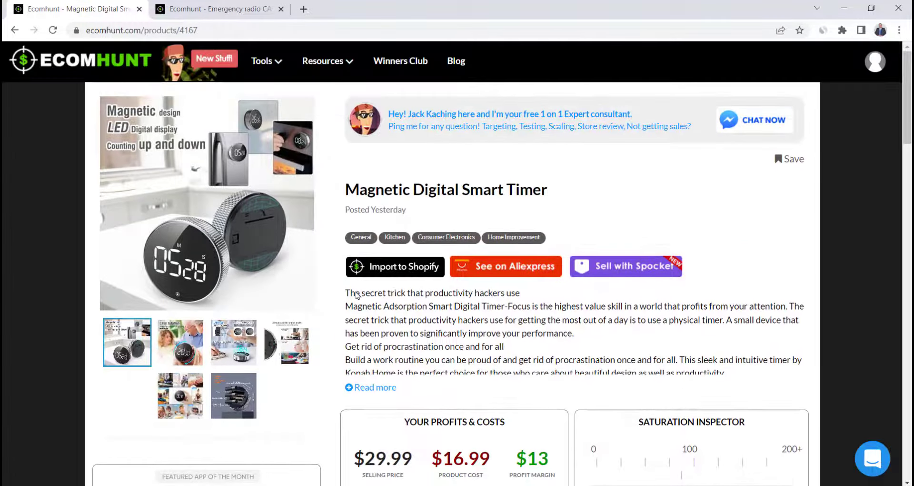
- Switch to the Emergency radio CARMY product page on Ecomhunt and highlight the product title
{"action": "key", "text": "ctrl+Tab"}
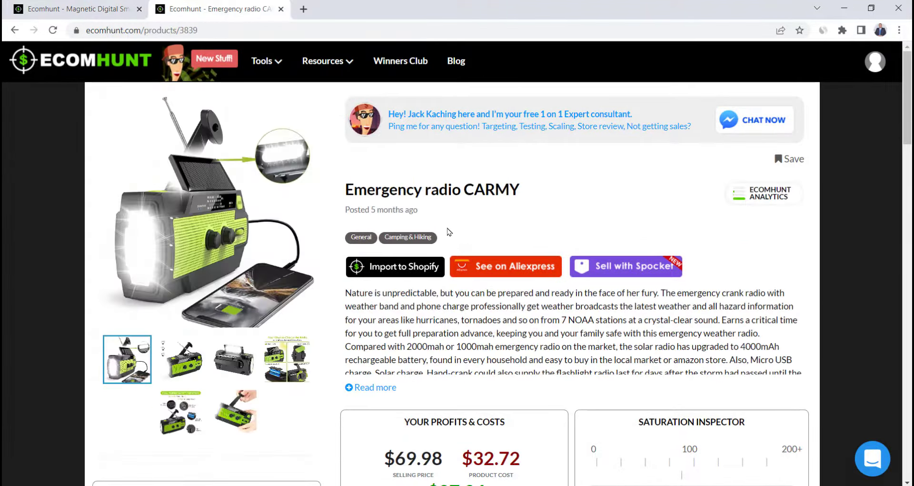
{"action": "left_click_drag", "start_coordinate": [348, 184], "coordinate": [525, 191]}
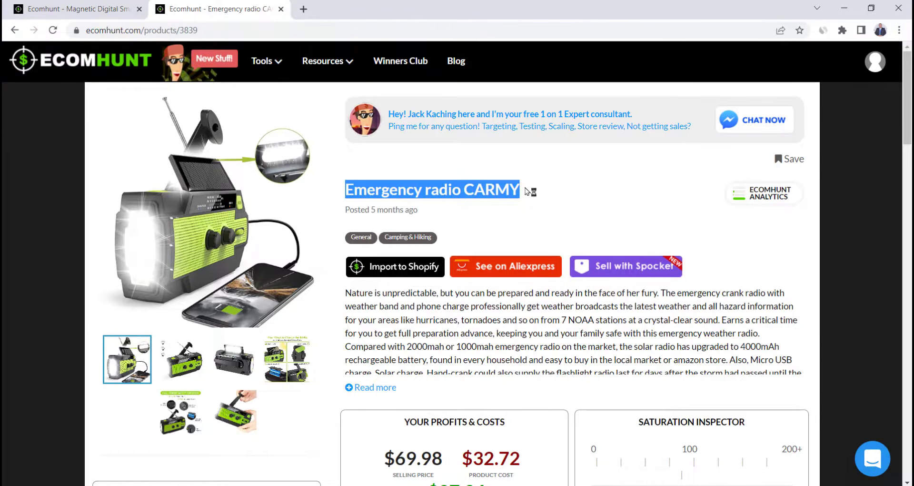
{"action": "left_click", "coordinate": [526, 190]}
{"action": "left_click_drag", "start_coordinate": [357, 191], "coordinate": [461, 188]}
{"action": "left_click", "coordinate": [442, 212]}
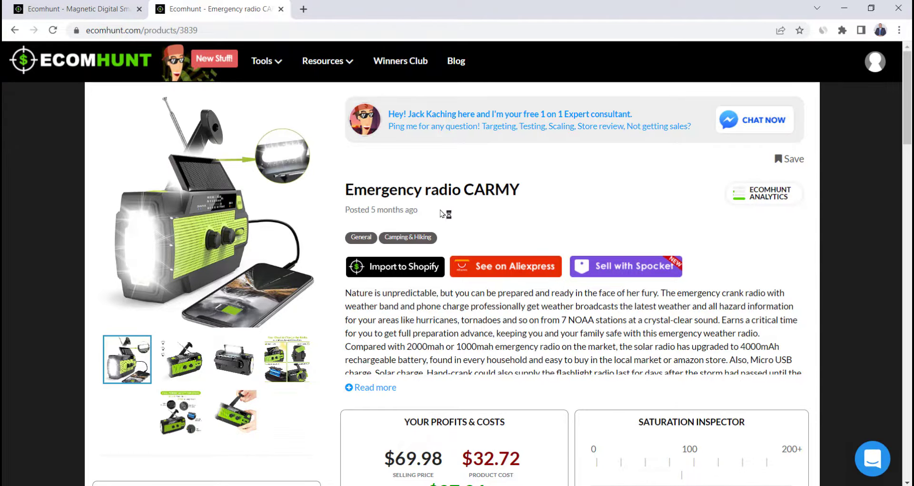
- Examine the emergency radio's description, profits and costs, and saturation inspector
{"action": "scroll", "coordinate": [442, 215], "scroll_direction": "down", "scroll_amount": 3}
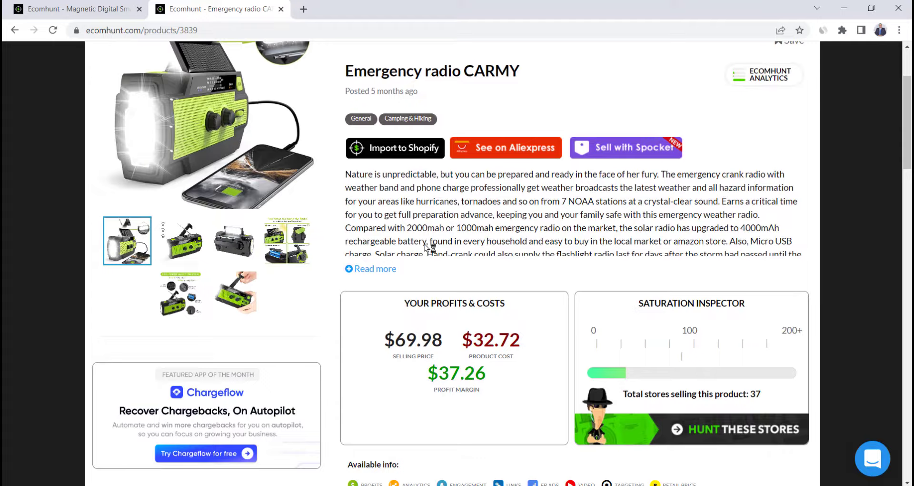
{"action": "scroll", "coordinate": [428, 245], "scroll_direction": "up", "scroll_amount": 3}
{"action": "scroll", "coordinate": [460, 302], "scroll_direction": "down", "scroll_amount": 5}
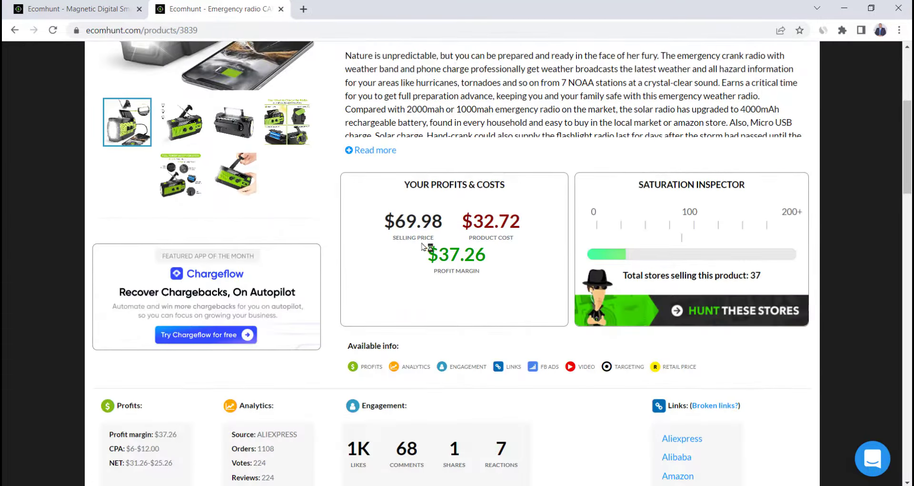
- Highlight the emergency radio's selling price, review its profit margin, and highlight the Ecomhunt web address
{"action": "left_click_drag", "start_coordinate": [384, 221], "coordinate": [431, 220]}
{"action": "left_click", "coordinate": [460, 280]}
{"action": "scroll", "coordinate": [333, 329], "scroll_direction": "up", "scroll_amount": 5}
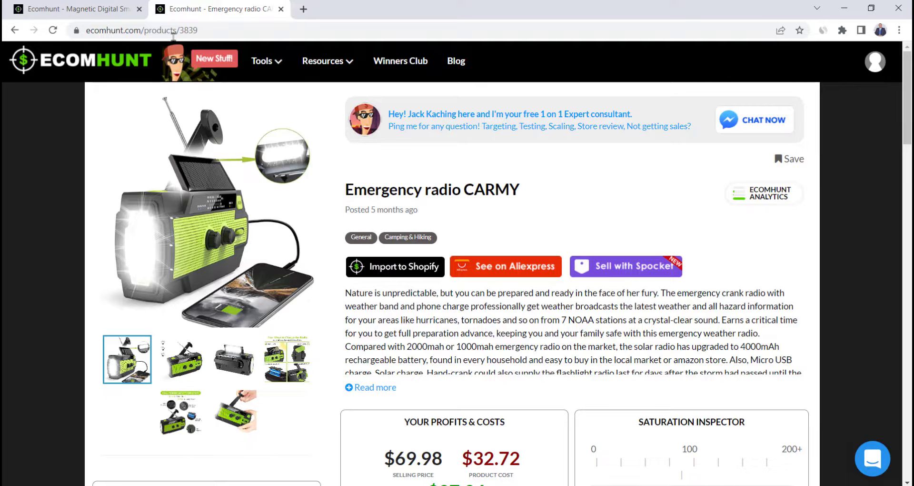
{"action": "left_click", "coordinate": [143, 30]}
{"action": "left_click_drag", "start_coordinate": [142, 30], "coordinate": [73, 30]}
{"action": "left_click", "coordinate": [51, 164]}
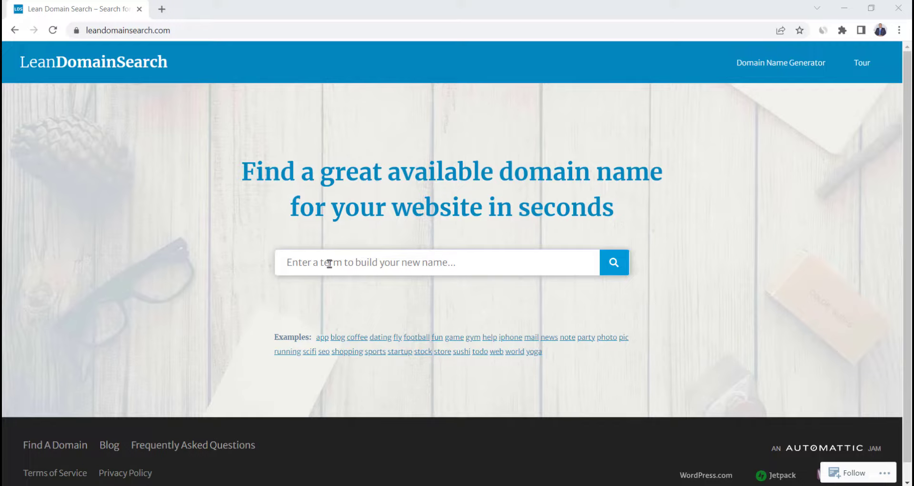
- Search Lean Domain Search for radiogizer and open the registration options for Radiogizer.com, highlighting the domain name
{"action": "left_click", "coordinate": [329, 263]}
{"action": "type", "text": "radiogizer"}
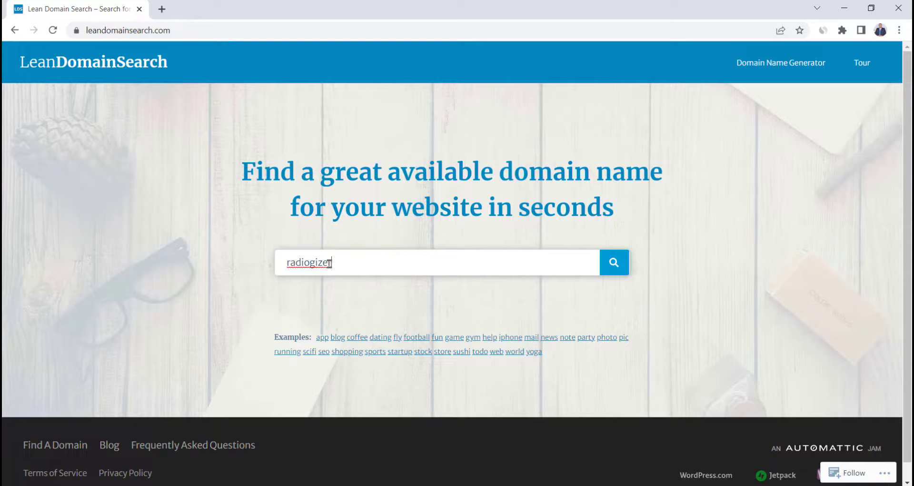
{"action": "key", "text": "Return"}
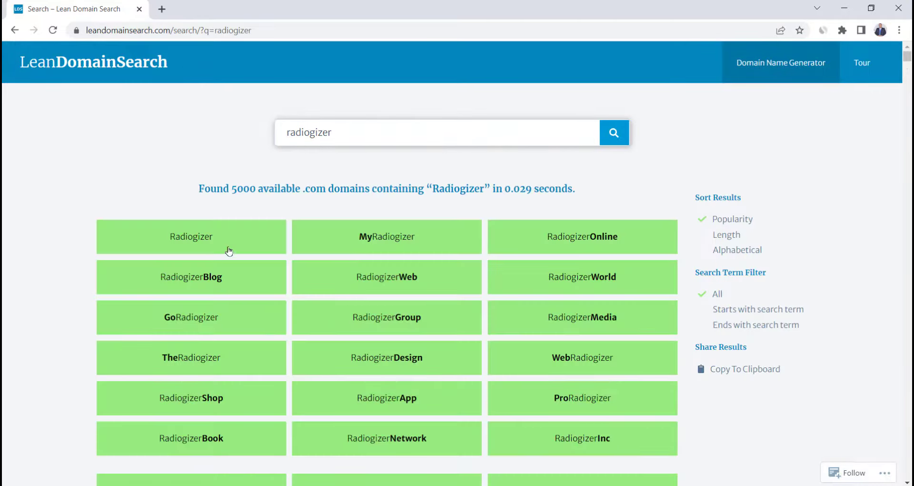
{"action": "left_click", "coordinate": [200, 248]}
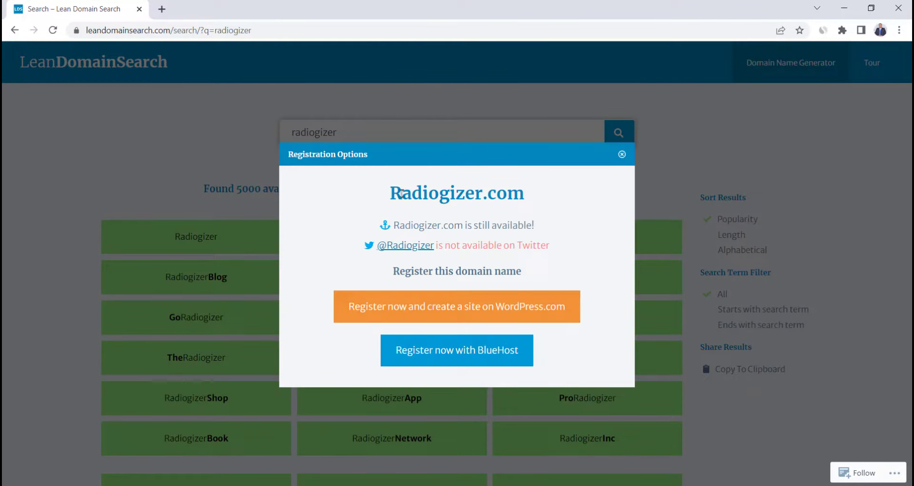
{"action": "left_click_drag", "start_coordinate": [389, 193], "coordinate": [563, 192]}
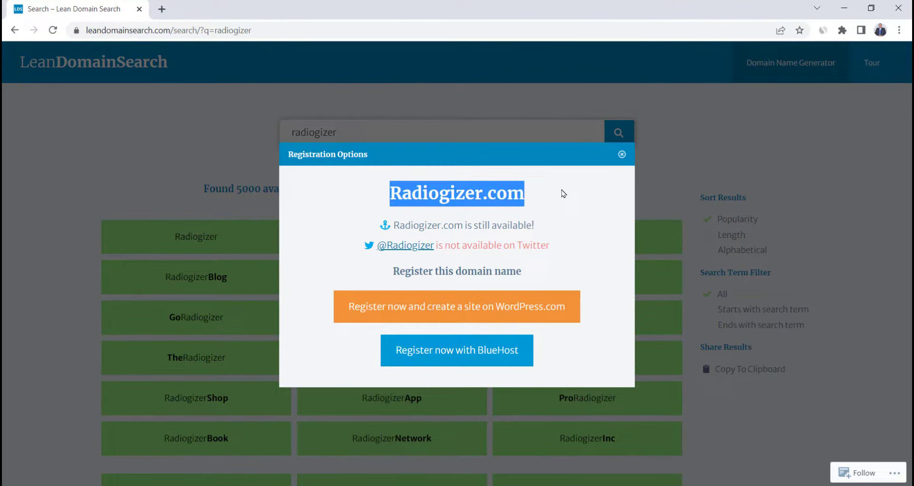
{"action": "left_click", "coordinate": [562, 193]}
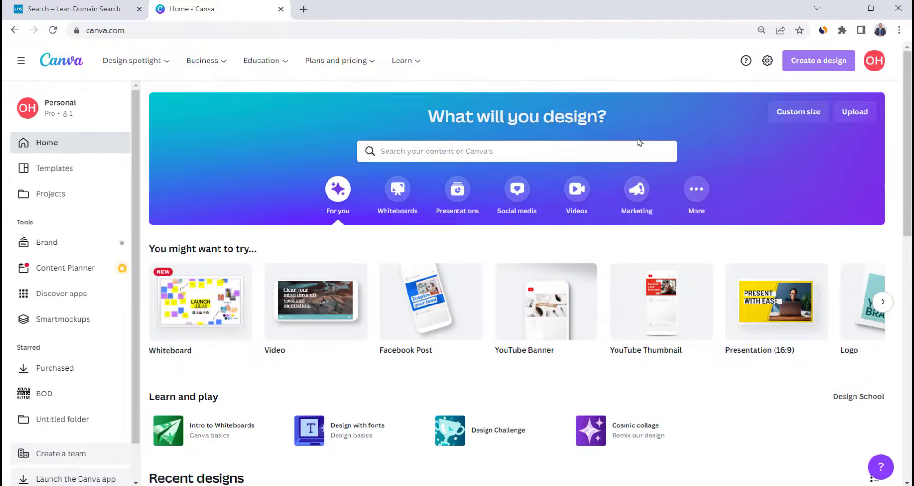
- Create a new blank logo design in Canva
{"action": "left_click", "coordinate": [823, 62]}
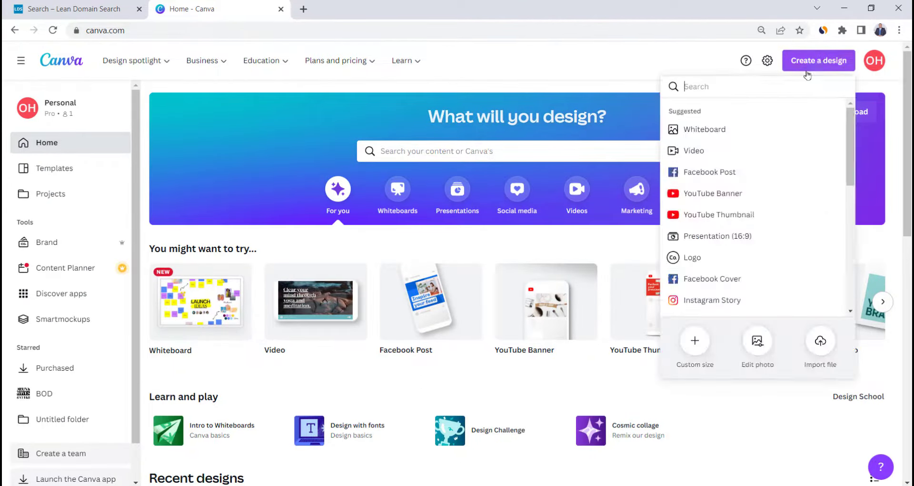
{"action": "type", "text": "logo"}
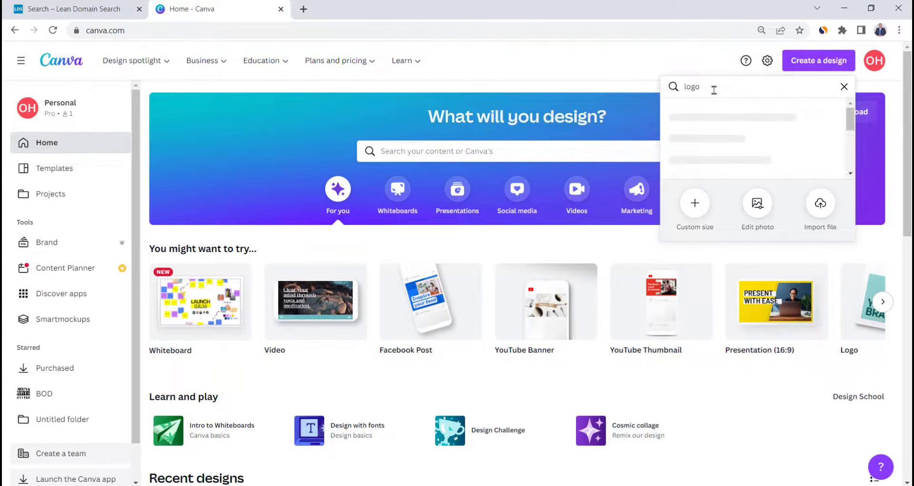
{"action": "key", "text": "Return"}
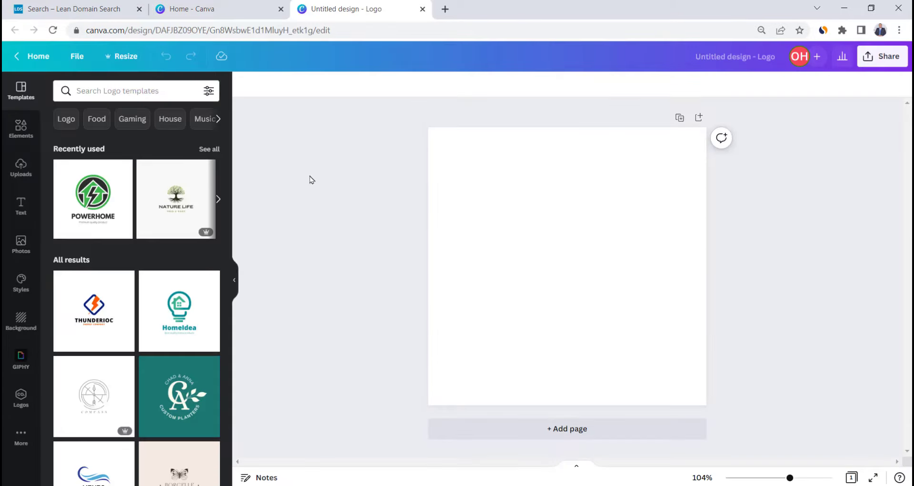
- Search the logo templates for energy and apply the green PowerHome template to the blank page
{"action": "left_click", "coordinate": [118, 98]}
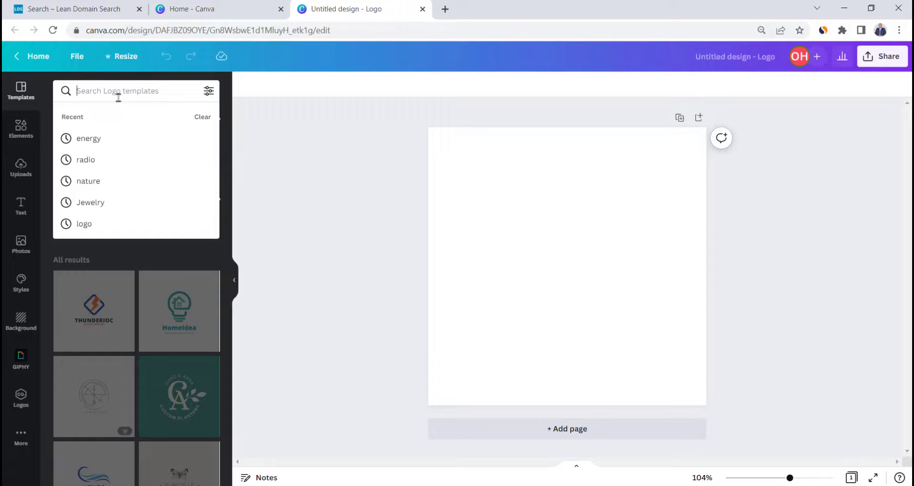
{"action": "left_click", "coordinate": [117, 138]}
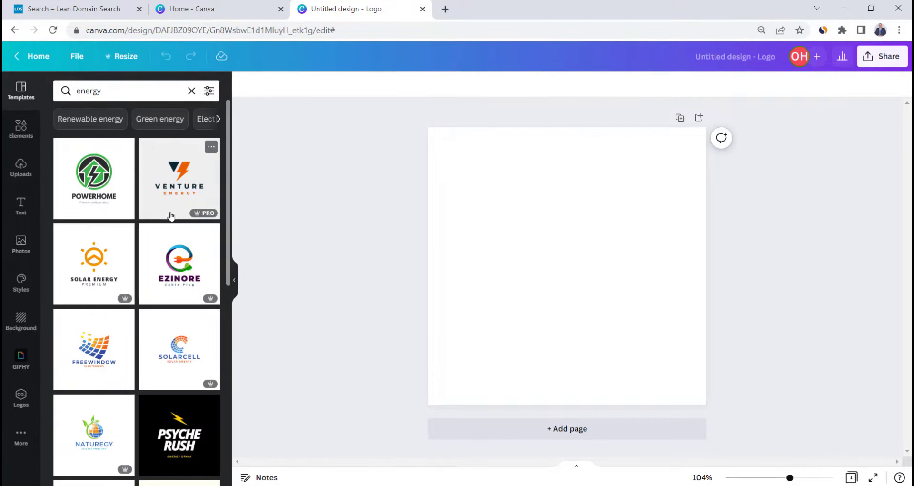
{"action": "scroll", "coordinate": [171, 205], "scroll_direction": "down", "scroll_amount": 2}
{"action": "scroll", "coordinate": [171, 214], "scroll_direction": "down", "scroll_amount": 3}
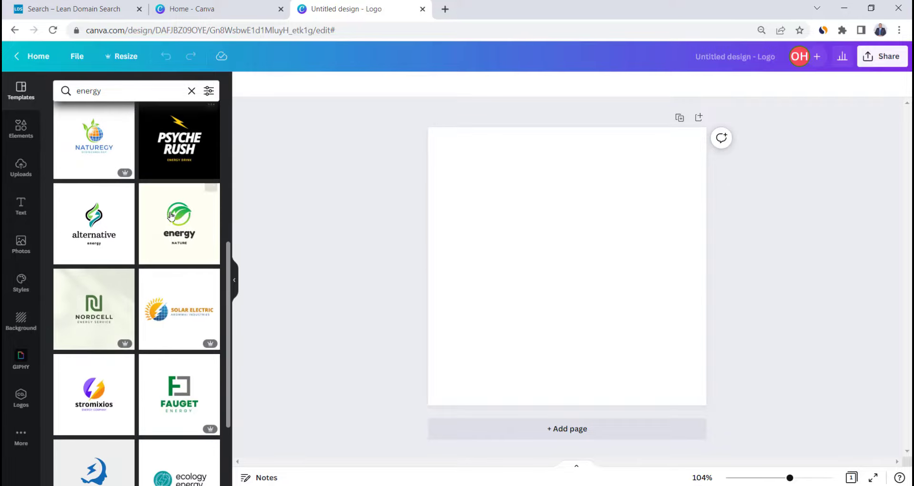
{"action": "scroll", "coordinate": [173, 212], "scroll_direction": "up", "scroll_amount": 5}
{"action": "left_click", "coordinate": [96, 178]}
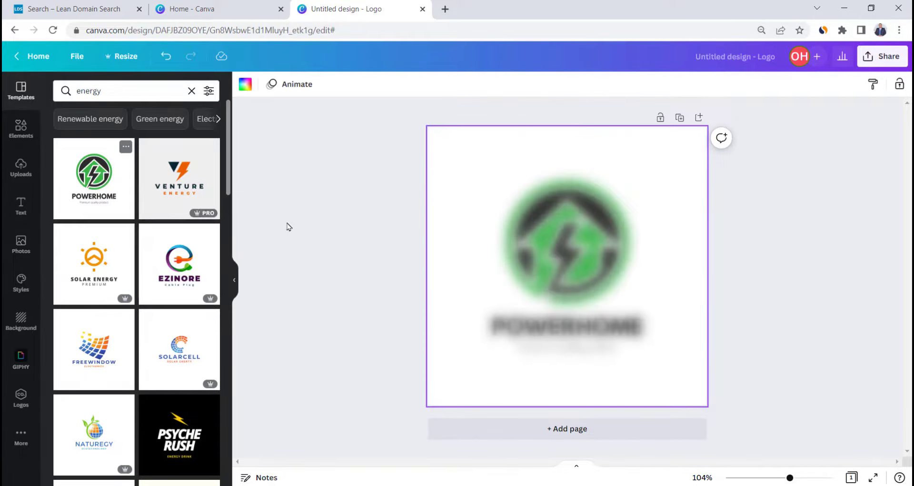
- Replace the logo's main brand text with RADIOGIZER
{"action": "double_click", "coordinate": [514, 334]}
{"action": "type", "text": "RA"}
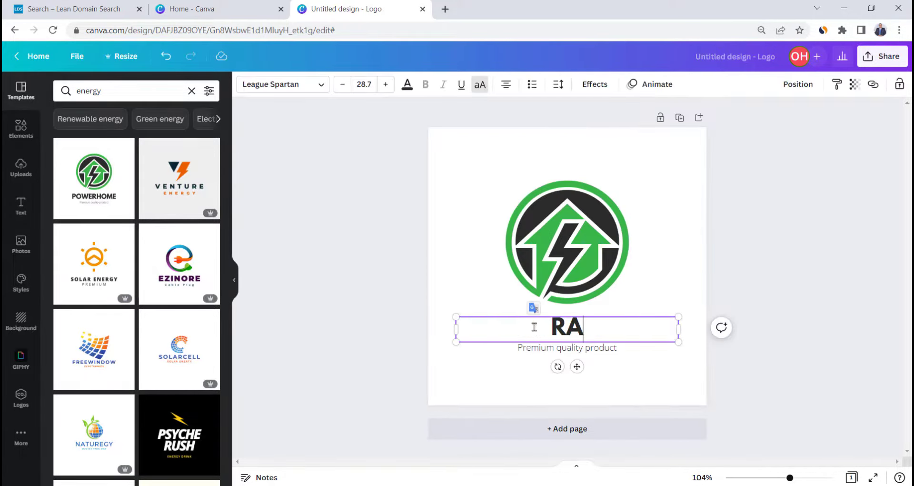
{"action": "type", "text": "DIOGIZER"}
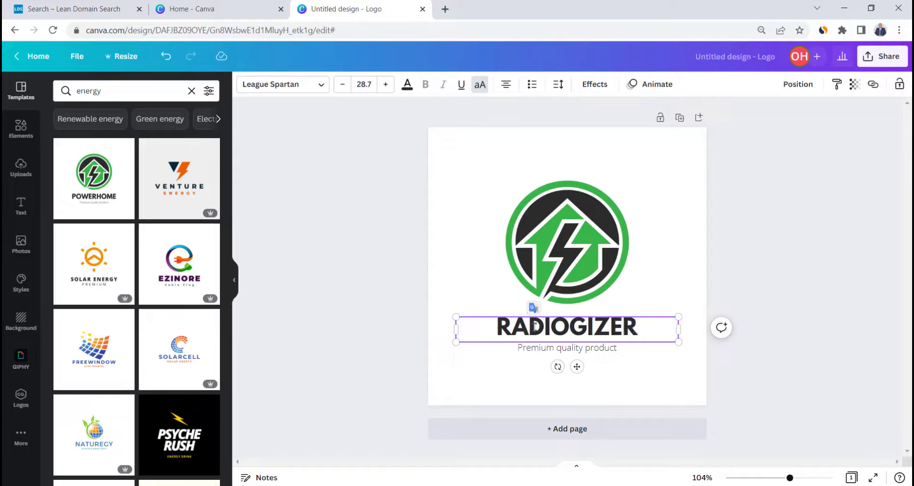
{"action": "left_click", "coordinate": [354, 370]}
- Replace the tagline under the brand name with Emergency Radio
{"action": "left_click", "coordinate": [569, 347]}
{"action": "left_click", "coordinate": [578, 347]}
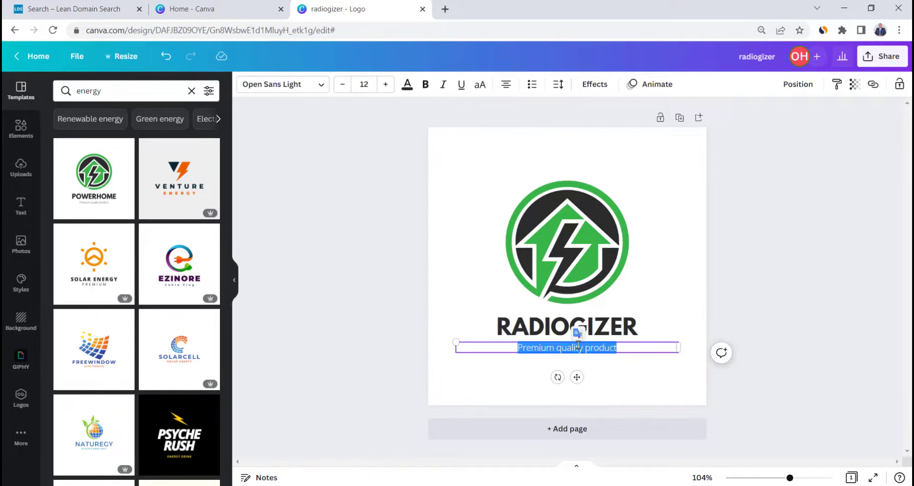
{"action": "type", "text": "emergen"}
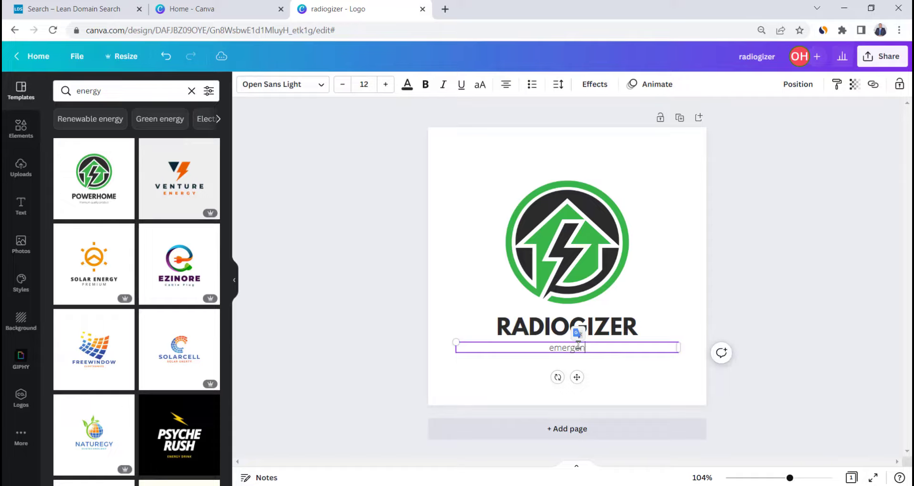
{"action": "type", "text": "cy Radio"}
{"action": "left_click", "coordinate": [382, 228]}
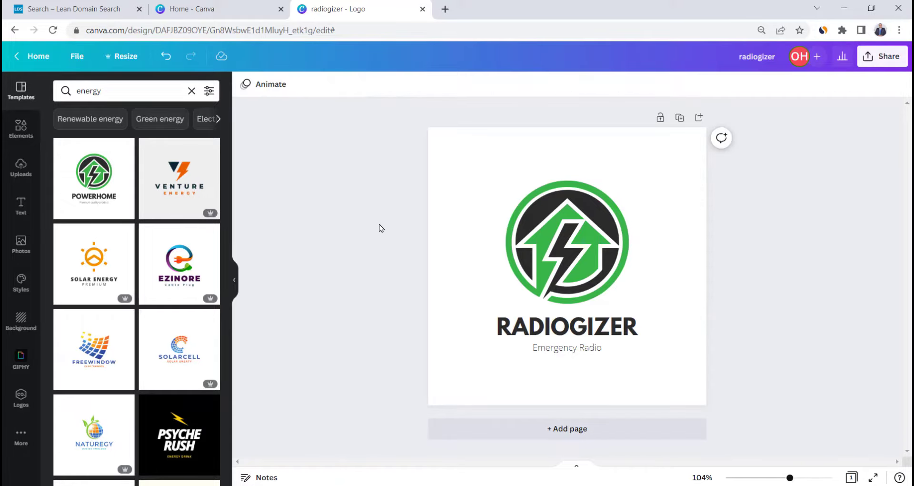
- Download the finished Radiogizer logo design
{"action": "left_click", "coordinate": [882, 61]}
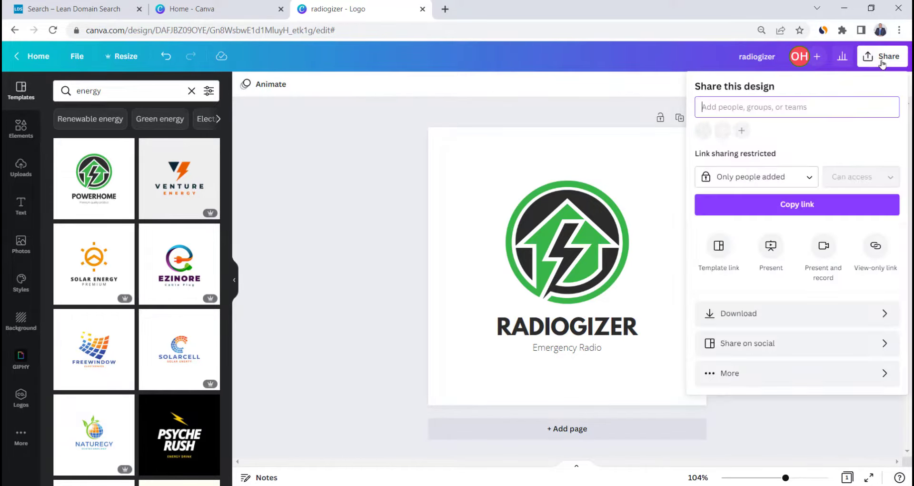
{"action": "left_click", "coordinate": [802, 314]}
{"action": "left_click", "coordinate": [798, 284]}
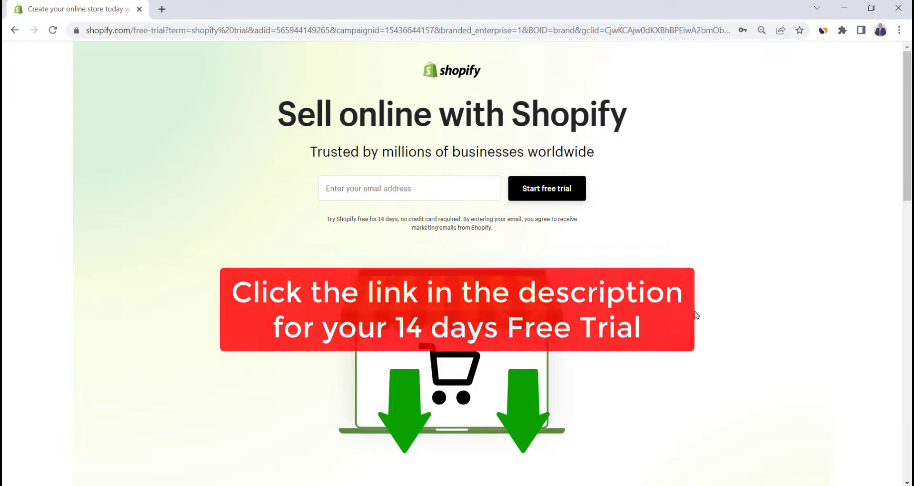
- Start the 14-day Shopify free trial with the account e-mail address
{"action": "left_click", "coordinate": [424, 191]}
{"action": "key", "text": "ctrl+v"}
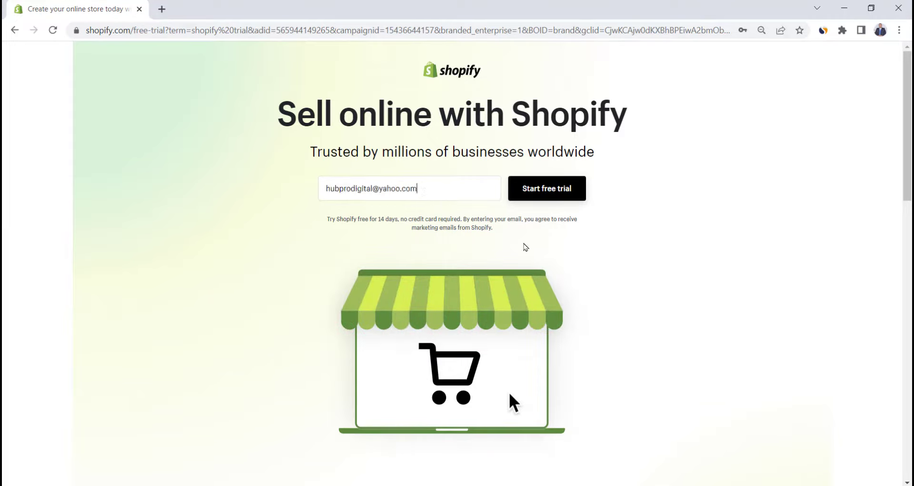
{"action": "left_click", "coordinate": [539, 193]}
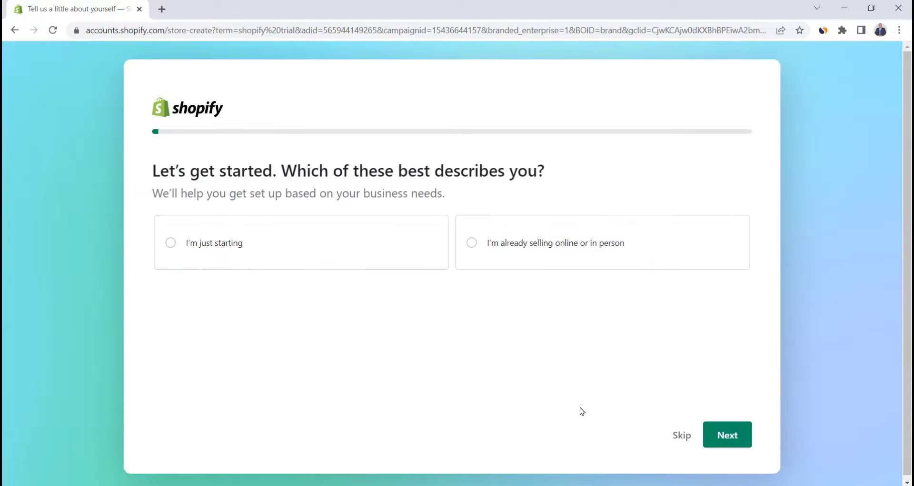
- Skip the questions about business stage and selling channels, and name the store Radiogizer
{"action": "left_click", "coordinate": [676, 437]}
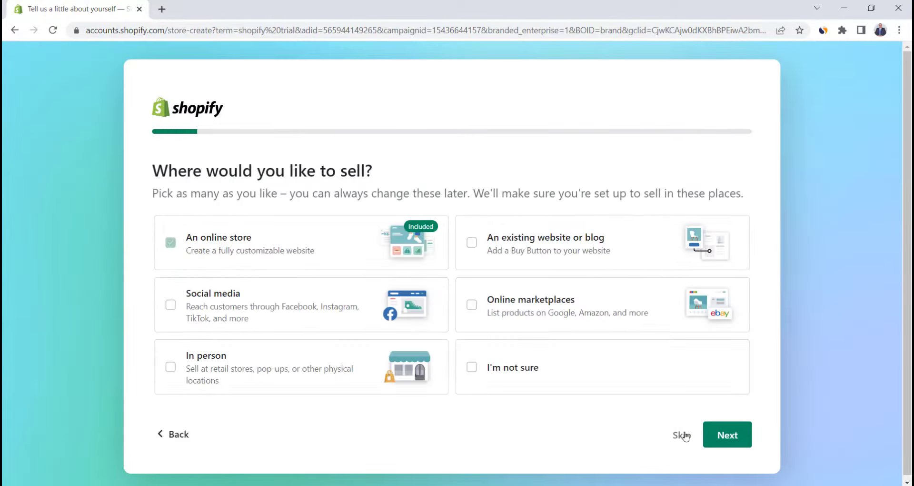
{"action": "left_click", "coordinate": [683, 436]}
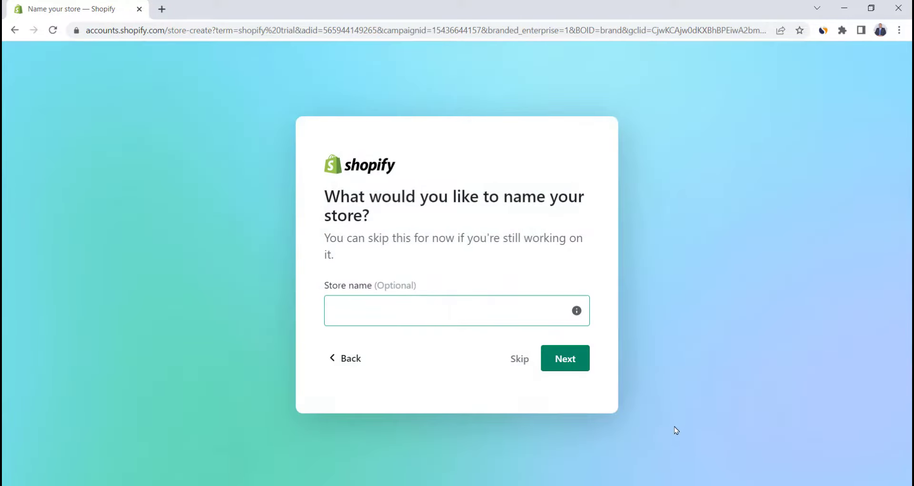
{"action": "left_click", "coordinate": [426, 319]}
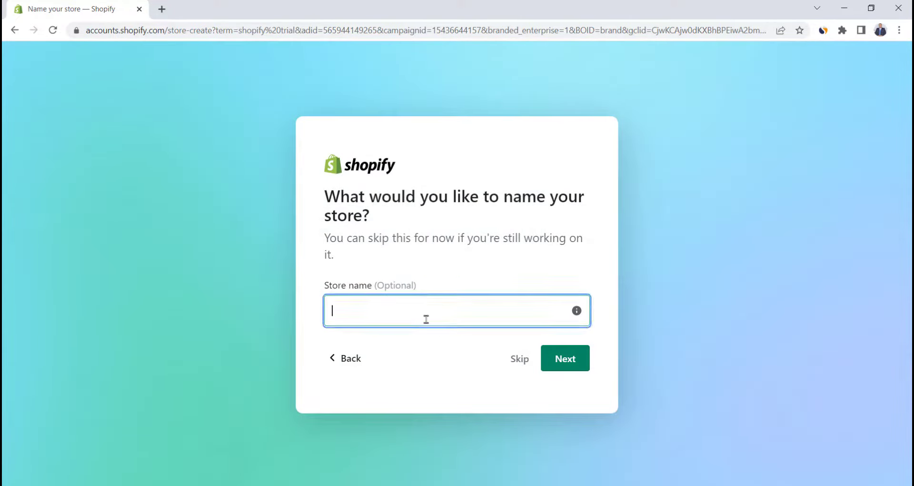
{"action": "type", "text": "Radiogi"}
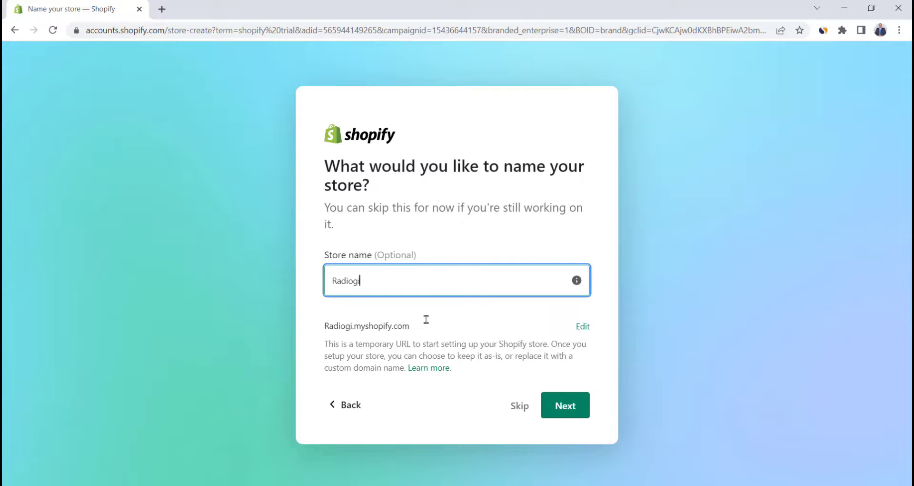
{"action": "type", "text": "zmo"}
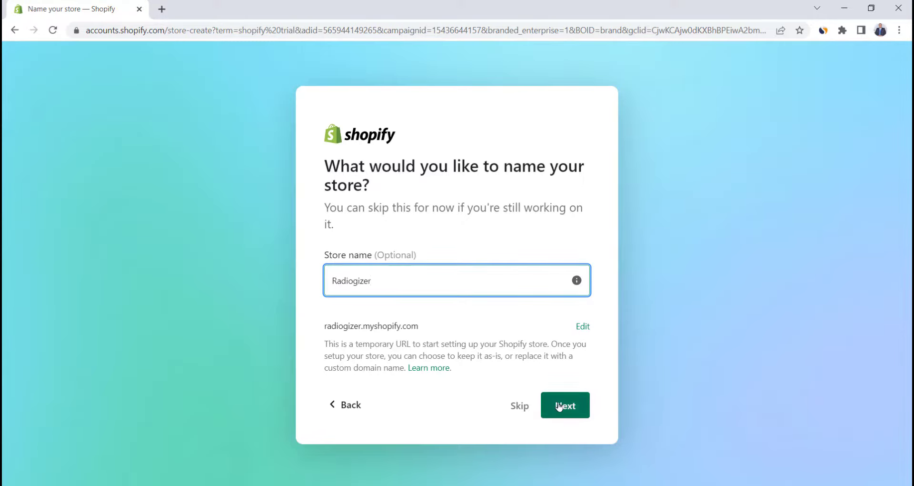
{"action": "left_click", "coordinate": [562, 405]}
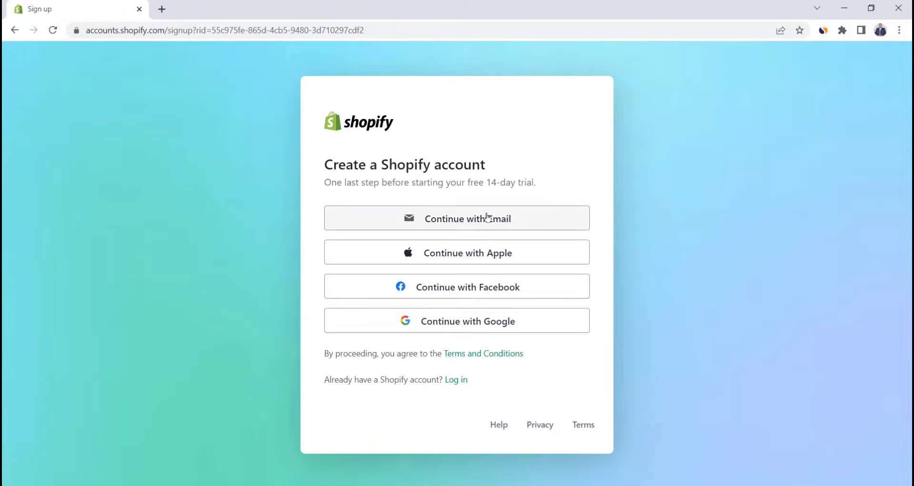
- Create the Shopify account by e-mail, entering the account password
{"action": "left_click", "coordinate": [444, 218]}
{"action": "key", "text": "ctrl+v"}
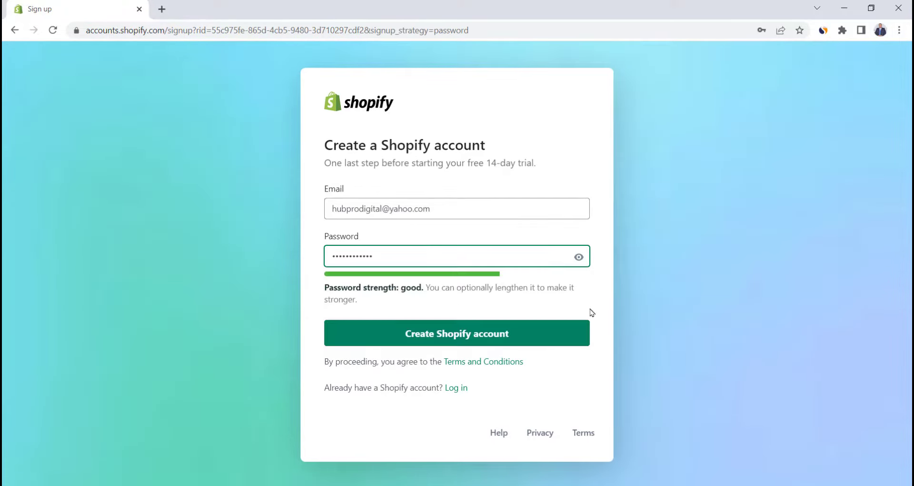
{"action": "left_click", "coordinate": [435, 336]}
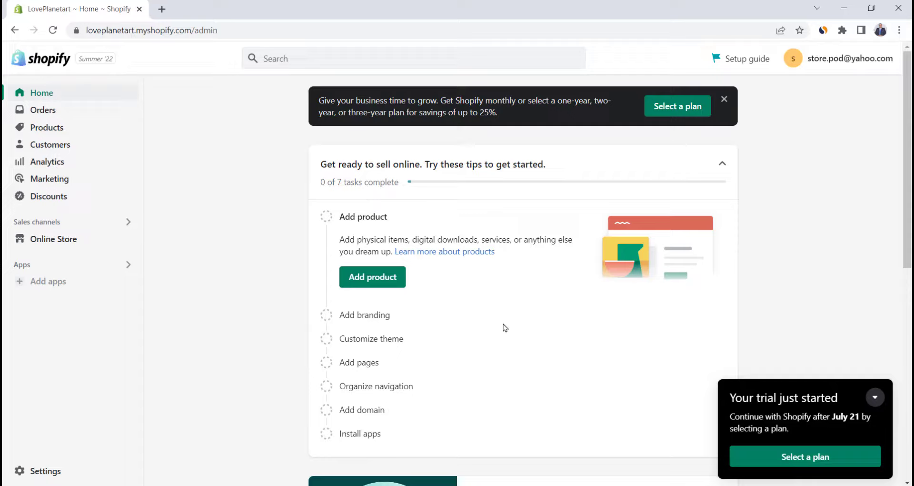
- Start the Basic Shopify plan with monthly billing, filling in the business address and the credit card details
{"action": "left_click", "coordinate": [671, 108]}
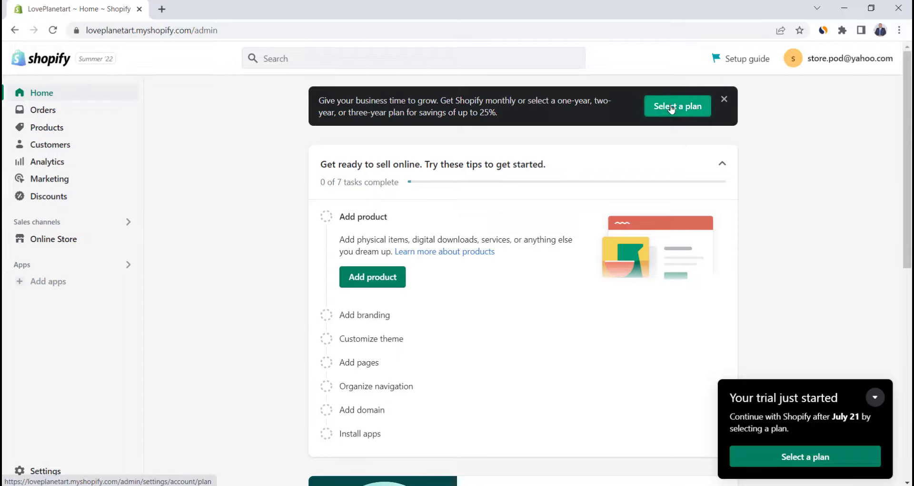
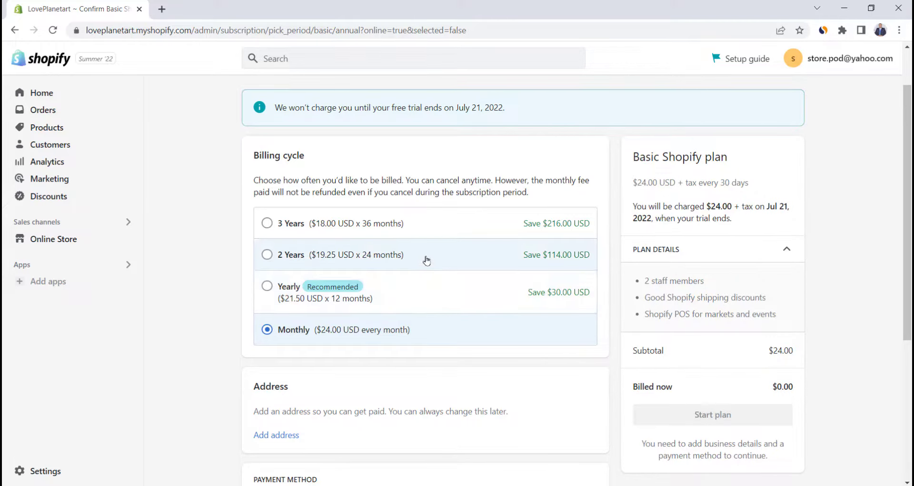
{"action": "scroll", "coordinate": [426, 260], "scroll_direction": "down", "scroll_amount": 4}
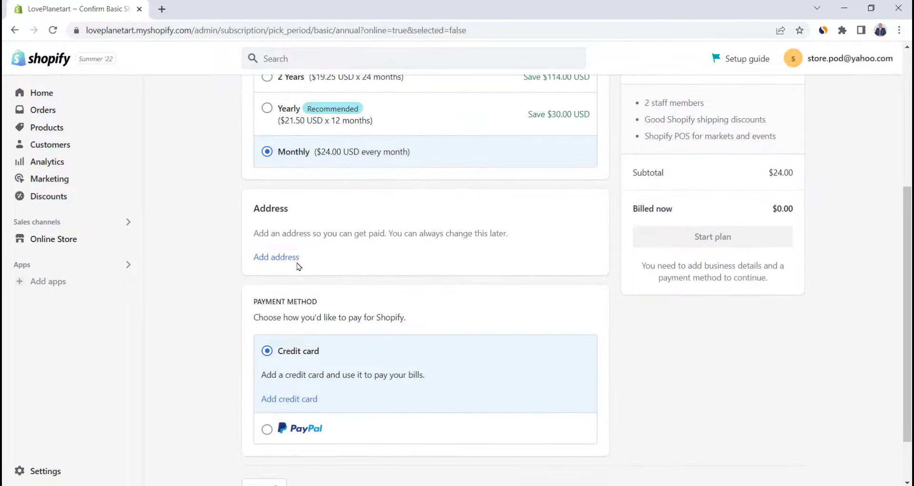
{"action": "left_click", "coordinate": [297, 264]}
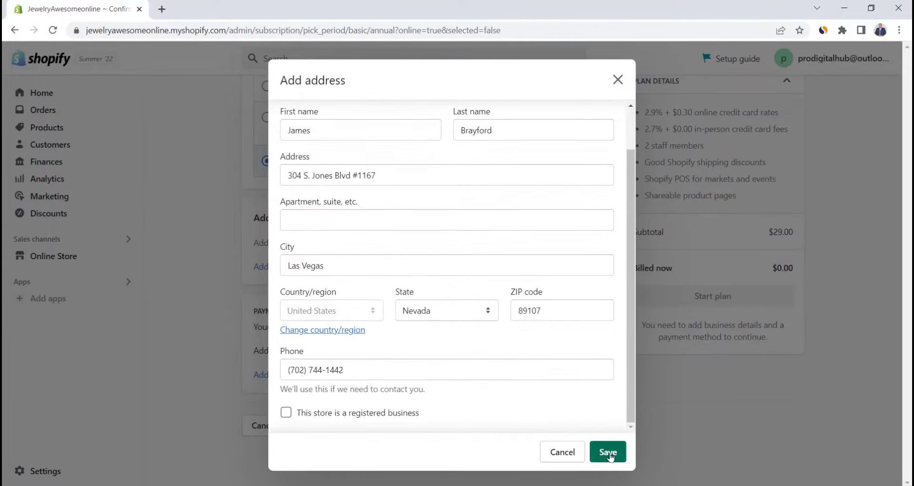
{"action": "left_click", "coordinate": [609, 452]}
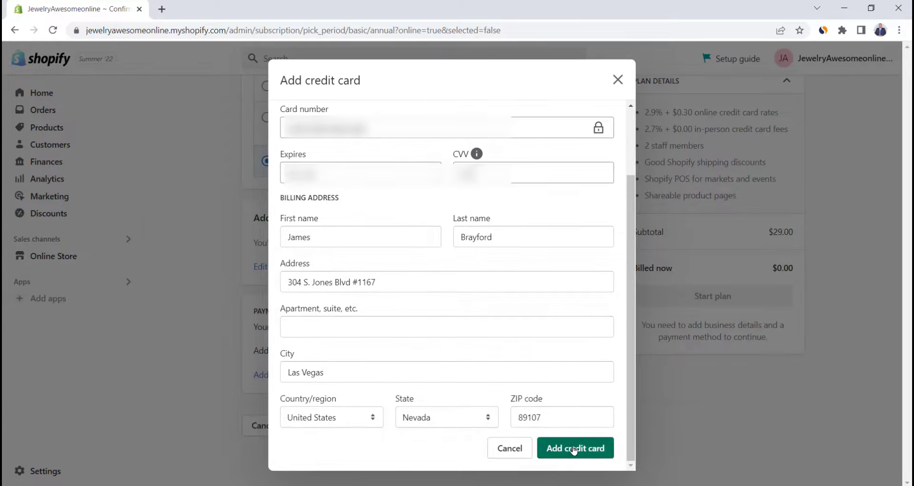
{"action": "left_click", "coordinate": [574, 448]}
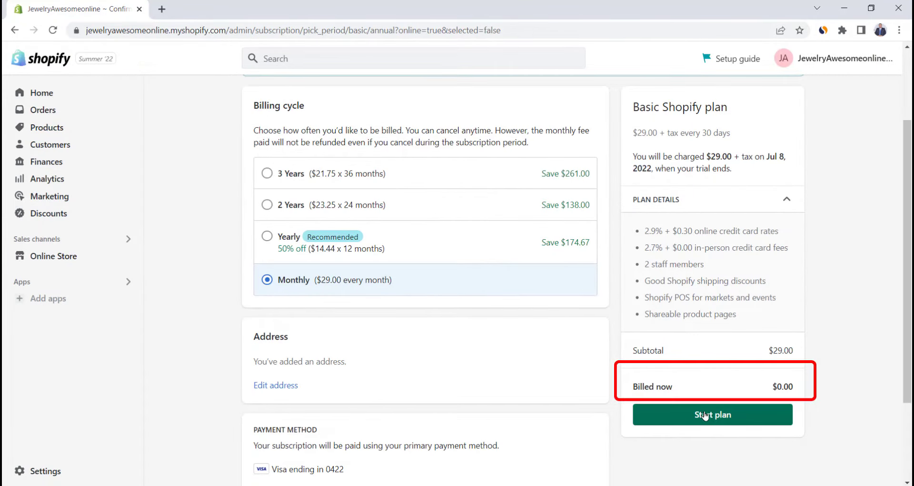
{"action": "left_click", "coordinate": [705, 415]}
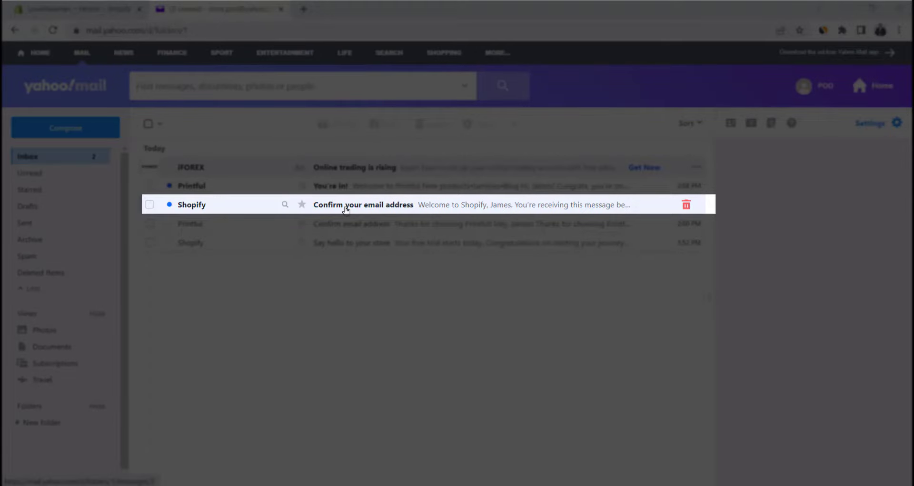
- Switch to Yahoo Mail and confirm the account's e-mail address from Shopify's "Confirm your email address" message
{"action": "left_click", "coordinate": [345, 210]}
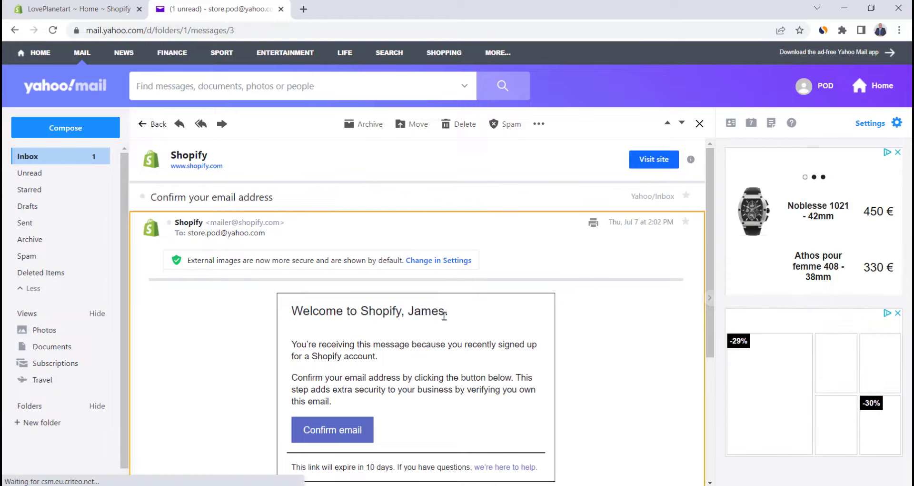
{"action": "scroll", "coordinate": [443, 314], "scroll_direction": "down", "scroll_amount": 1}
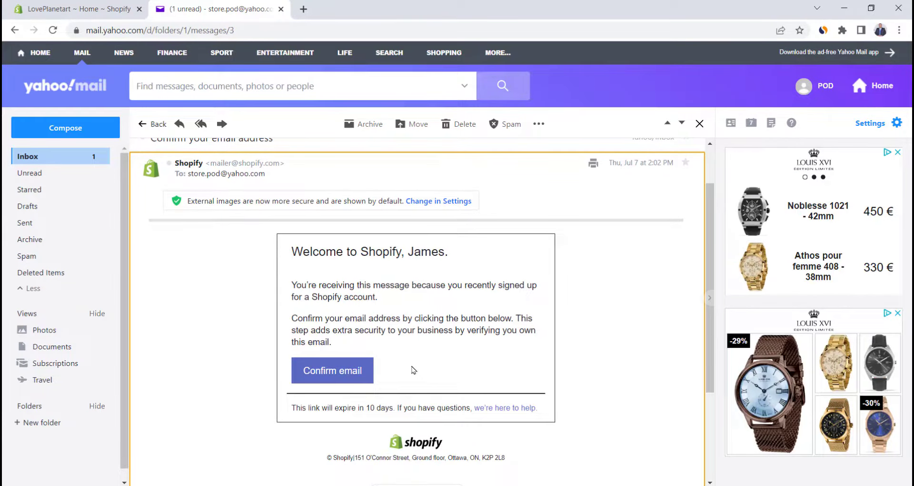
{"action": "left_click", "coordinate": [358, 370]}
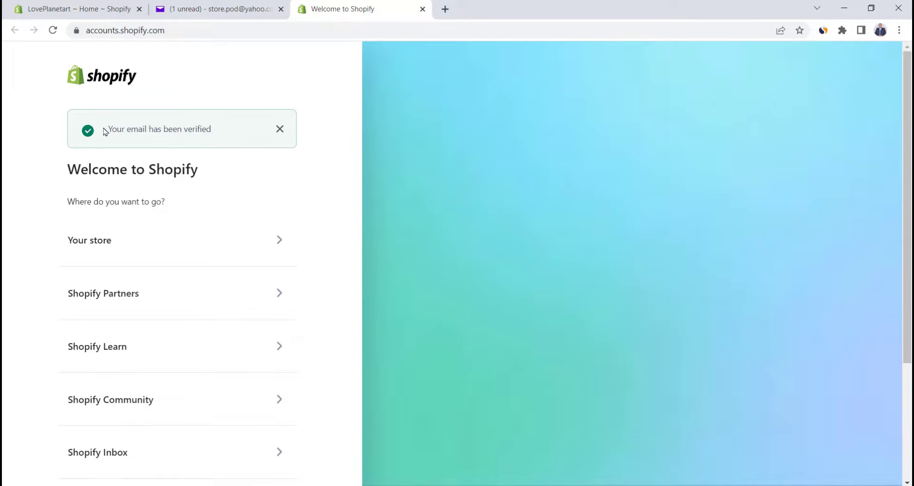
{"action": "left_click_drag", "start_coordinate": [109, 132], "coordinate": [220, 132]}
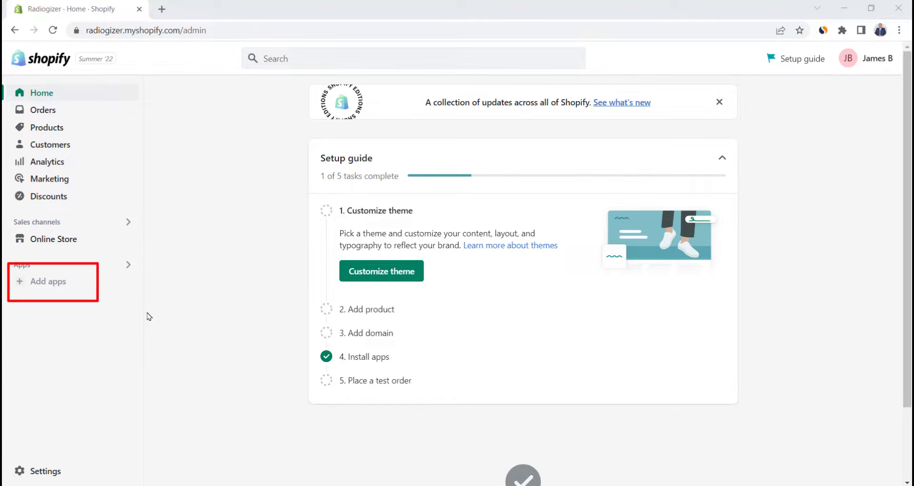
- Go to the Shopify App Store from the Radiogizer store admin and search for "dsers"
{"action": "left_click", "coordinate": [54, 284]}
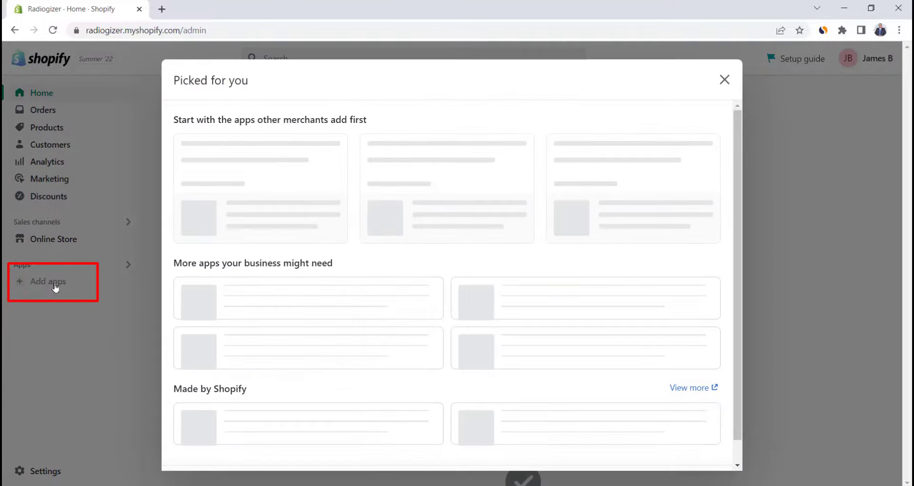
{"action": "scroll", "coordinate": [399, 331], "scroll_direction": "down", "scroll_amount": 2}
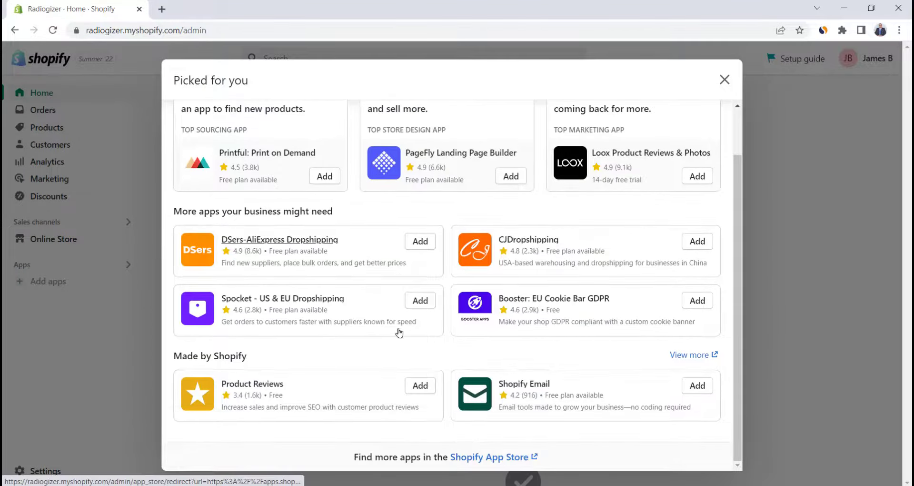
{"action": "left_click", "coordinate": [480, 458]}
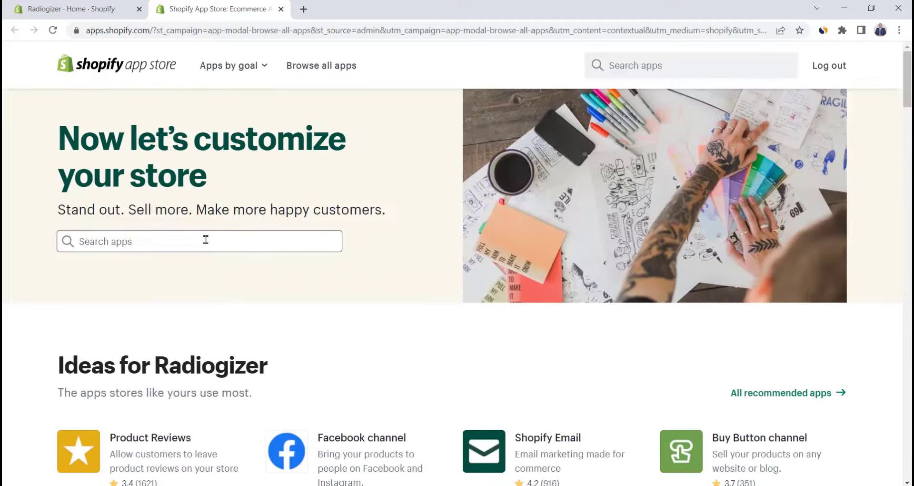
{"action": "left_click", "coordinate": [205, 240]}
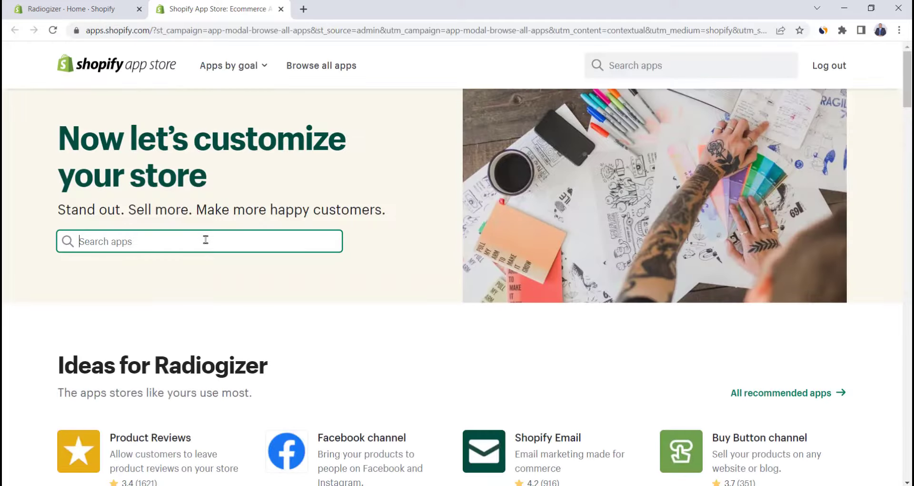
{"action": "type", "text": "dsers"}
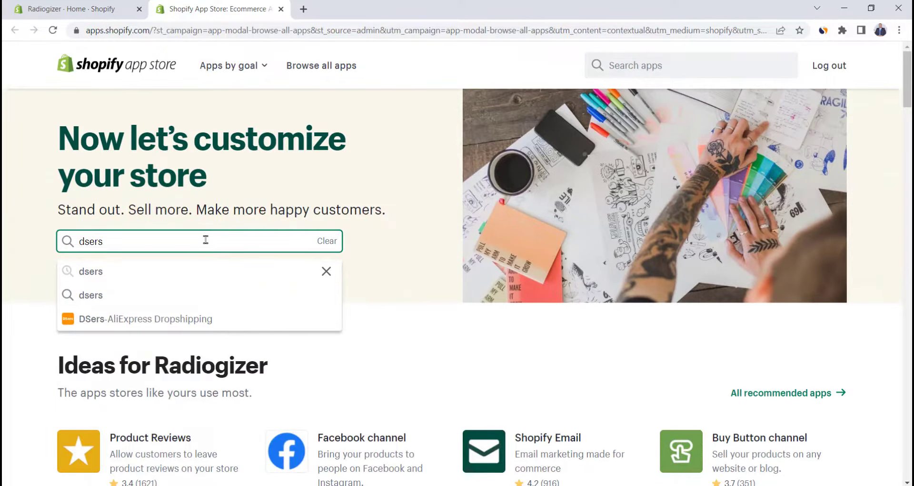
{"action": "key", "text": "Return"}
- Install the DSers-AliExpress Dropshipping app on the Radiogizer store
{"action": "scroll", "coordinate": [345, 209], "scroll_direction": "down", "scroll_amount": 2}
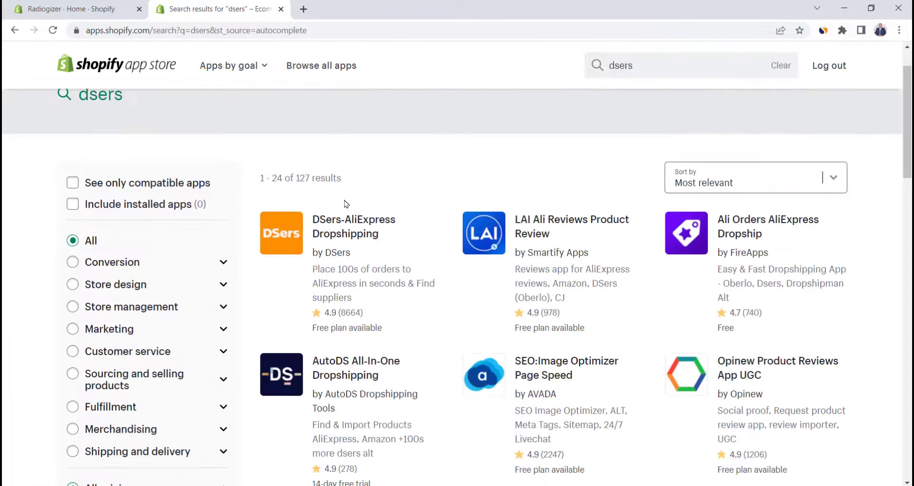
{"action": "left_click", "coordinate": [366, 237]}
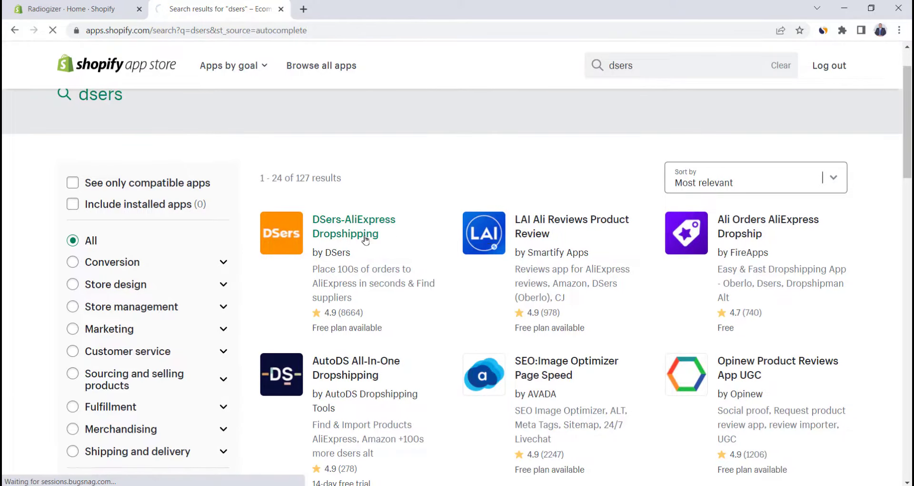
{"action": "left_click", "coordinate": [110, 314]}
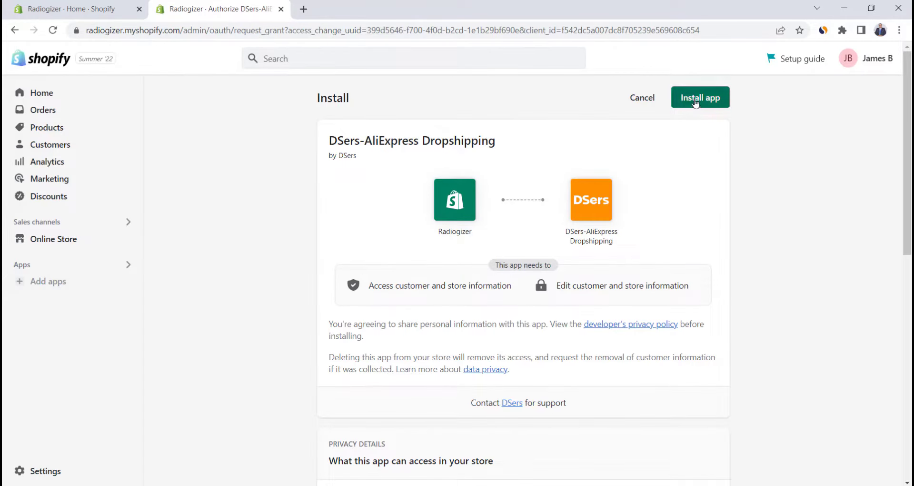
{"action": "left_click", "coordinate": [695, 101]}
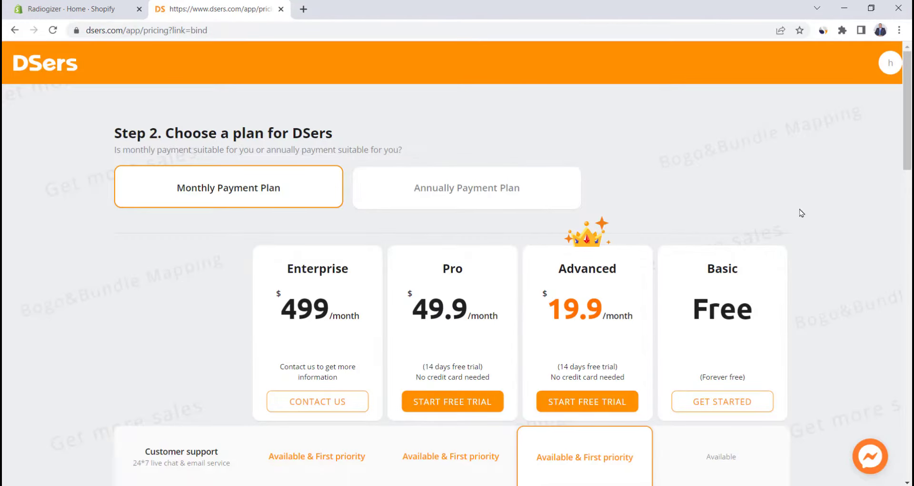
- Link DSers to AliExpress by signing in with the AliExpress account e-mail and password
{"action": "scroll", "coordinate": [801, 213], "scroll_direction": "down", "scroll_amount": 4}
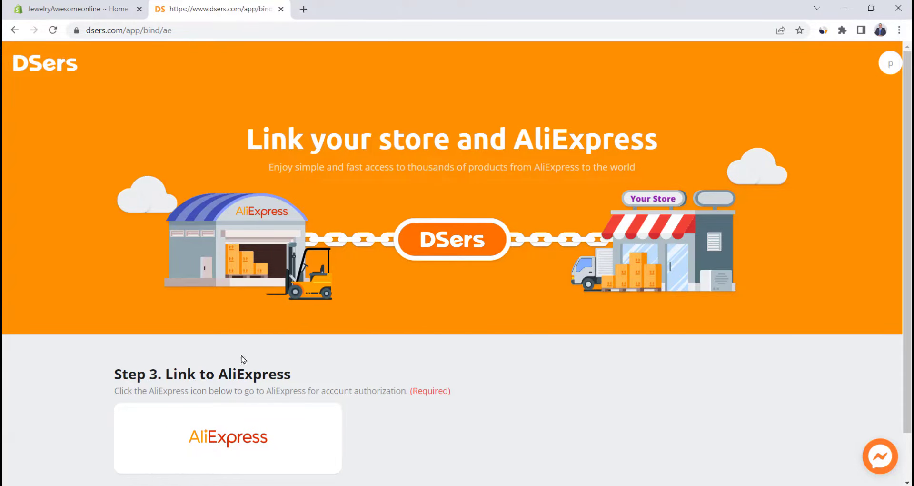
{"action": "left_click", "coordinate": [221, 430]}
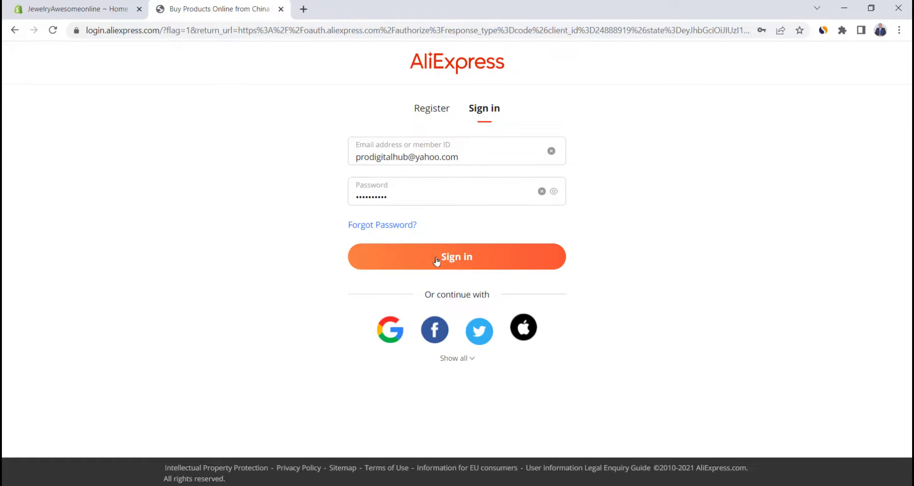
{"action": "left_click", "coordinate": [436, 261]}
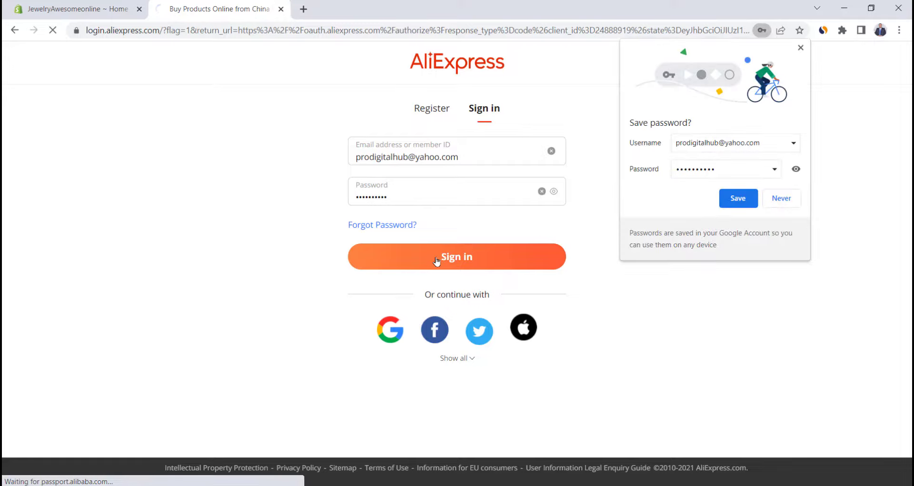
{"action": "left_click", "coordinate": [737, 198]}
{"action": "left_click", "coordinate": [431, 109]}
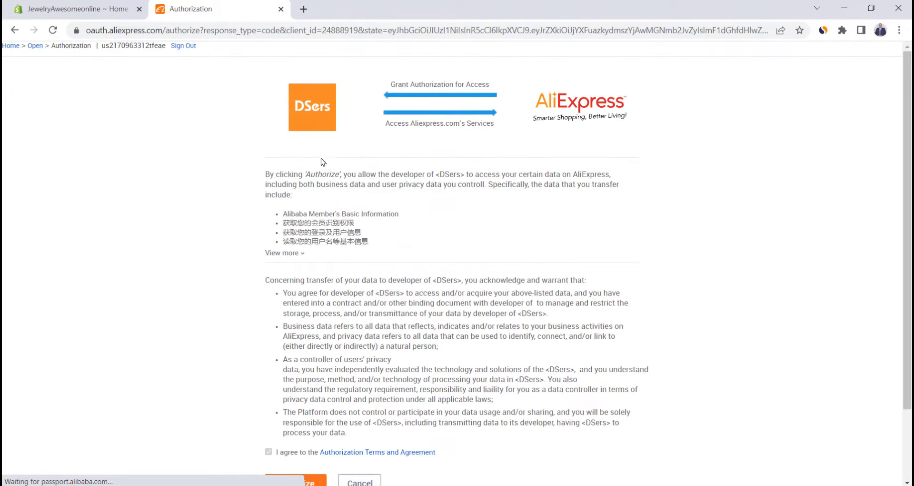
- Authorize DSers to access the AliExpress account and skip the new user's guide by choosing to explore freely
{"action": "scroll", "coordinate": [365, 211], "scroll_direction": "down", "scroll_amount": 3}
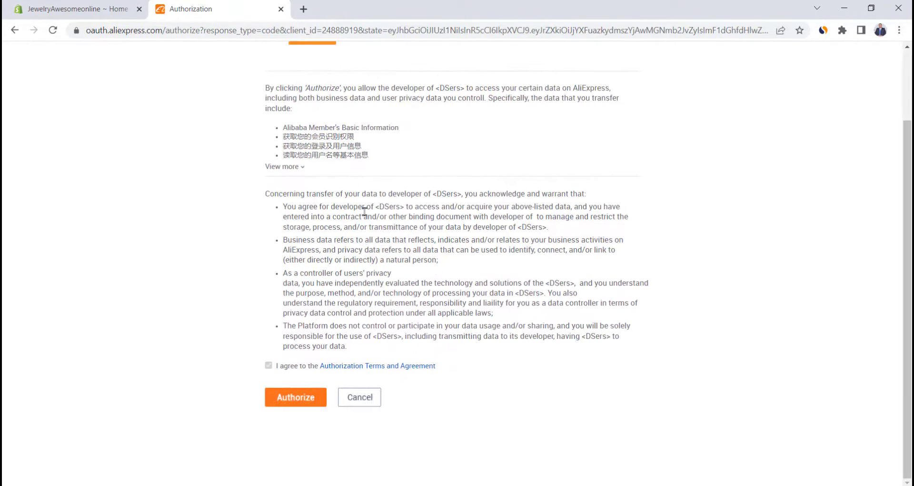
{"action": "left_click", "coordinate": [295, 399]}
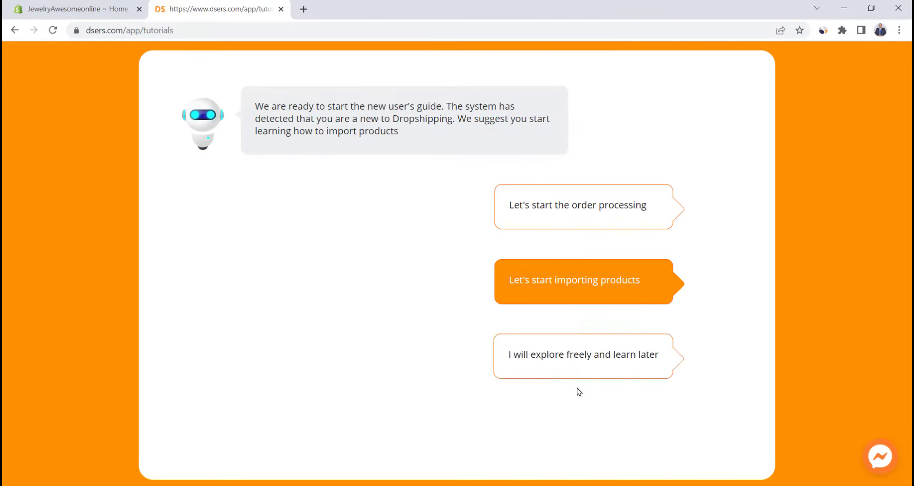
{"action": "left_click", "coordinate": [613, 361]}
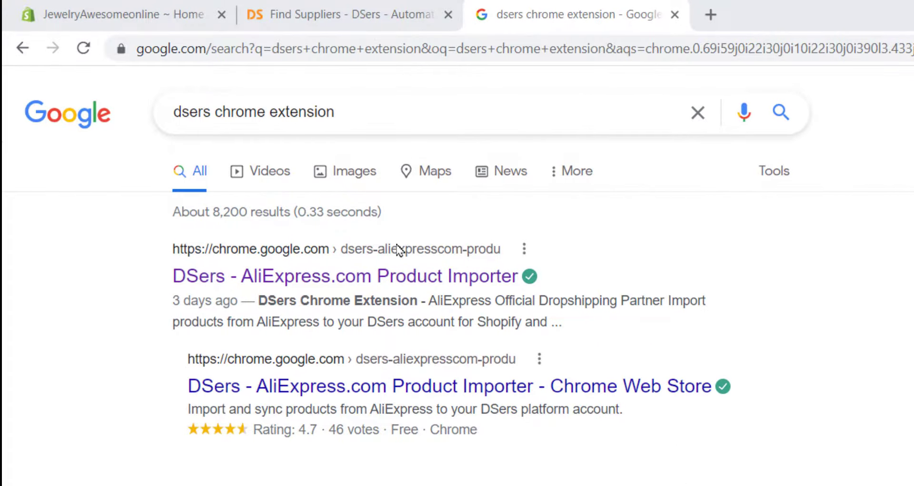
- Add the "DSers - AliExpress.com Product Importer" extension to Chrome from the "dsers chrome extension" search results
{"action": "left_click", "coordinate": [393, 278]}
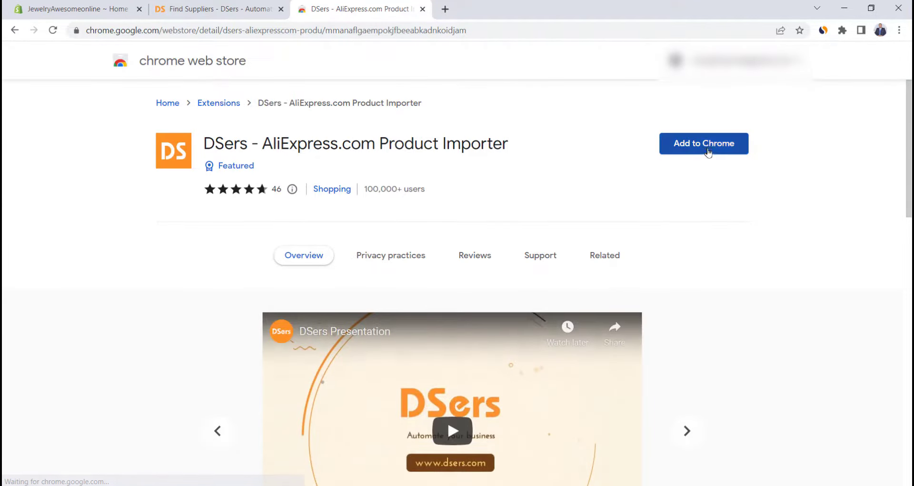
{"action": "left_click", "coordinate": [709, 146]}
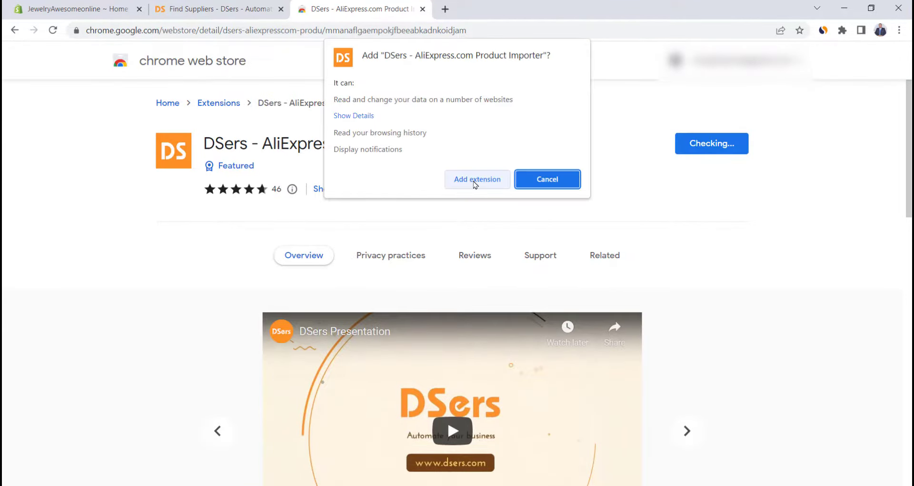
{"action": "left_click", "coordinate": [475, 184]}
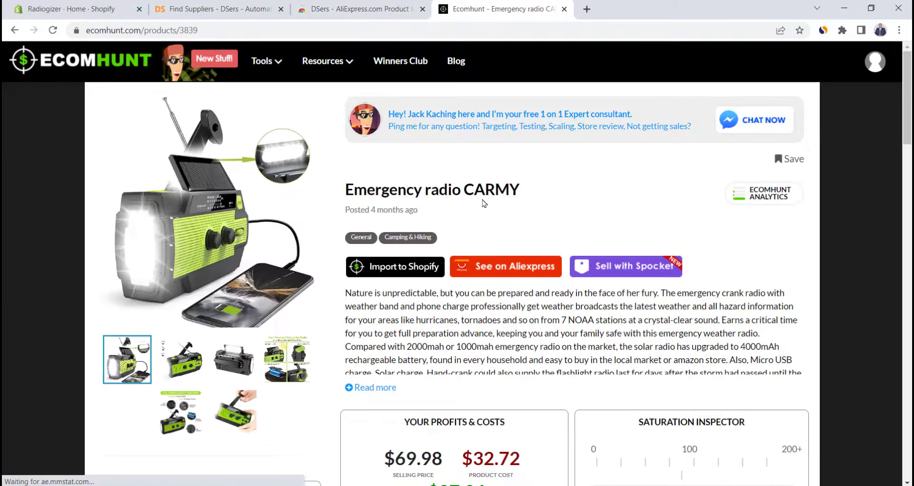
- Open the Emergency radio CARMY product's AliExpress listing from Ecomhunt and import it into DSers
{"action": "scroll", "coordinate": [484, 204], "scroll_direction": "down", "scroll_amount": 2}
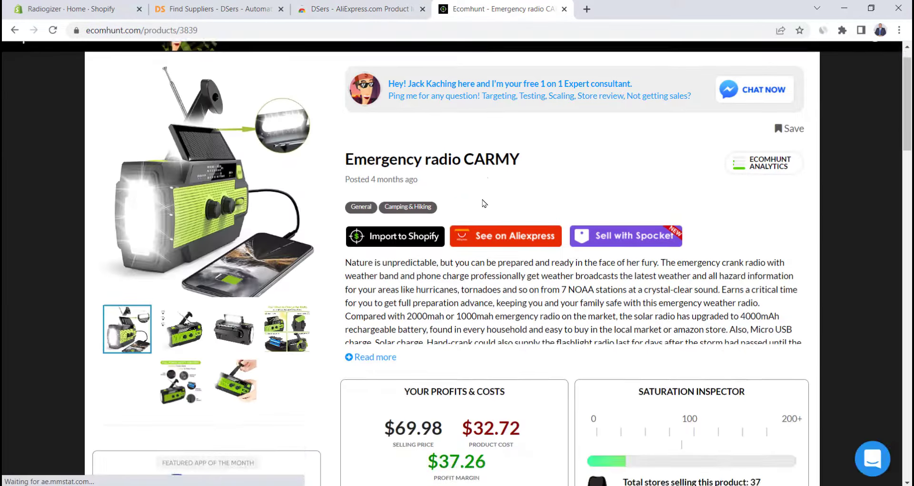
{"action": "scroll", "coordinate": [486, 176], "scroll_direction": "up", "scroll_amount": 2}
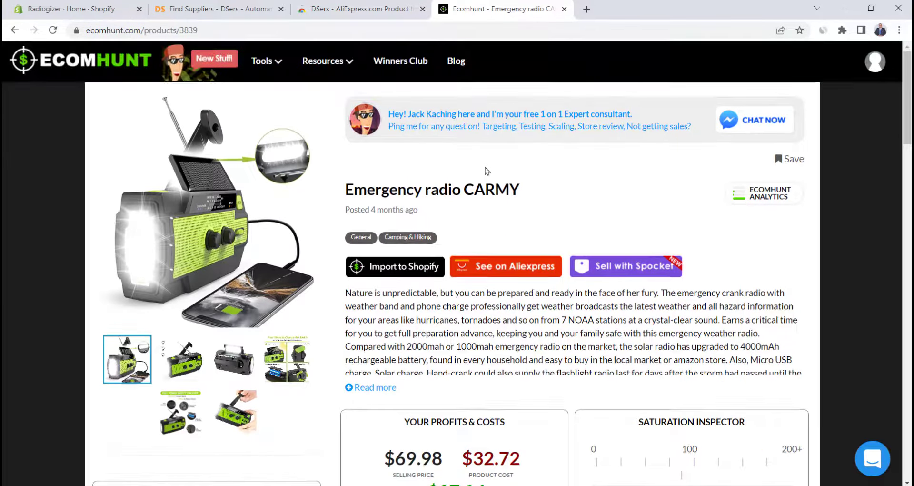
{"action": "left_click", "coordinate": [504, 270]}
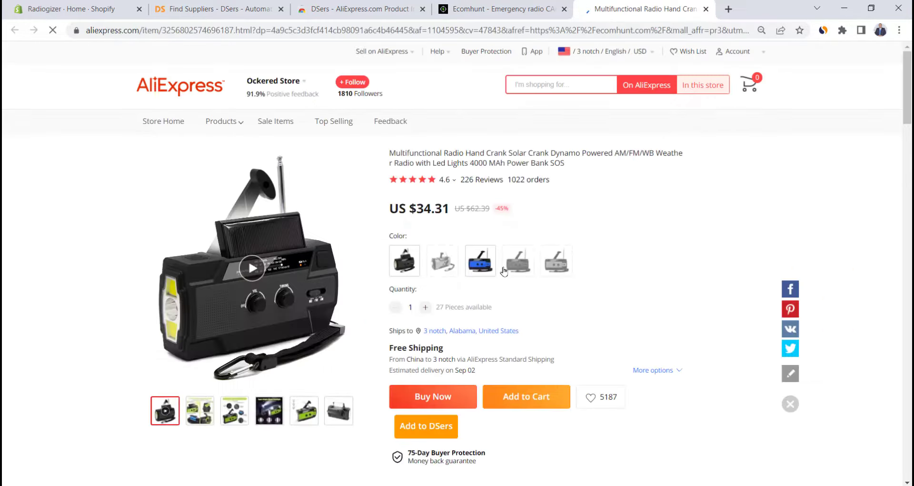
{"action": "left_click", "coordinate": [425, 431]}
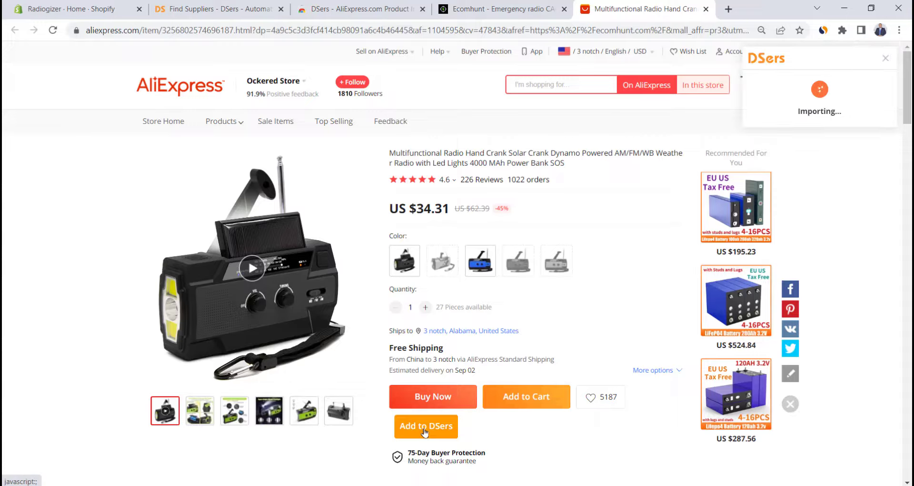
{"action": "left_click_drag", "start_coordinate": [754, 111], "coordinate": [892, 117]}
{"action": "left_click", "coordinate": [855, 150]}
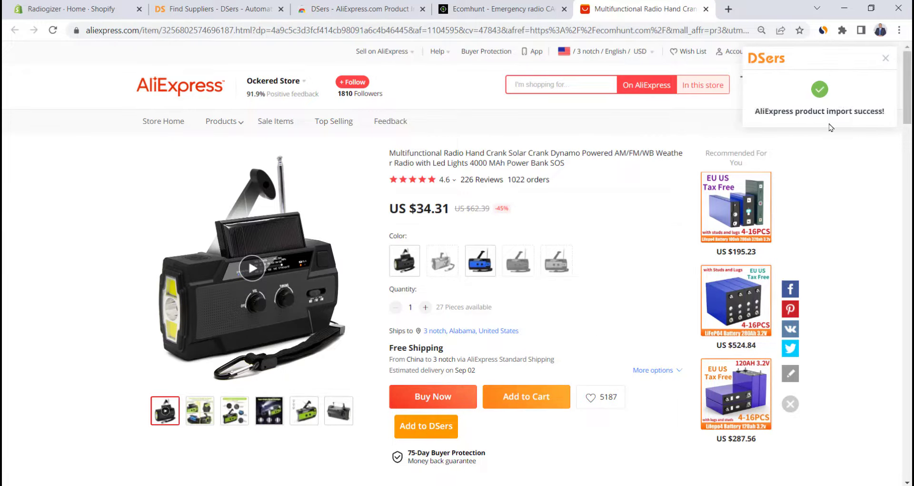
- Open the imported radio from the DSers import list for editing and change its title to "Radiogizer"
{"action": "left_click", "coordinate": [215, 9]}
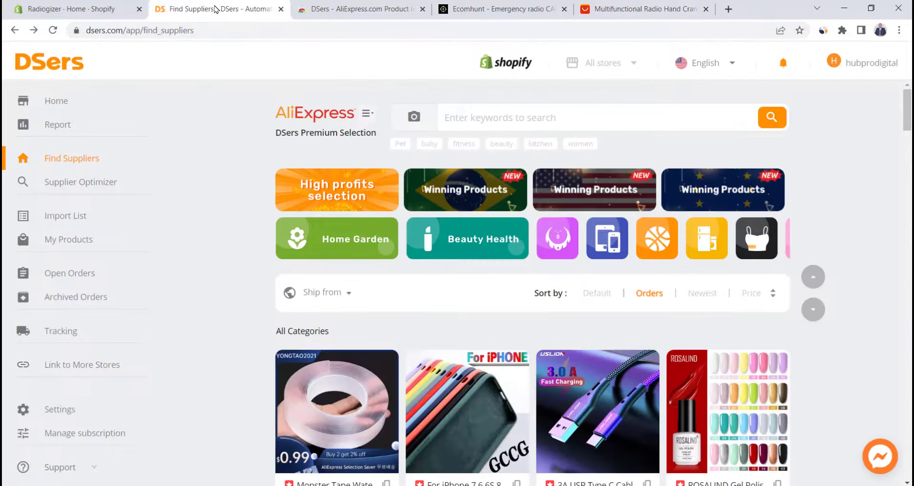
{"action": "left_click", "coordinate": [73, 216]}
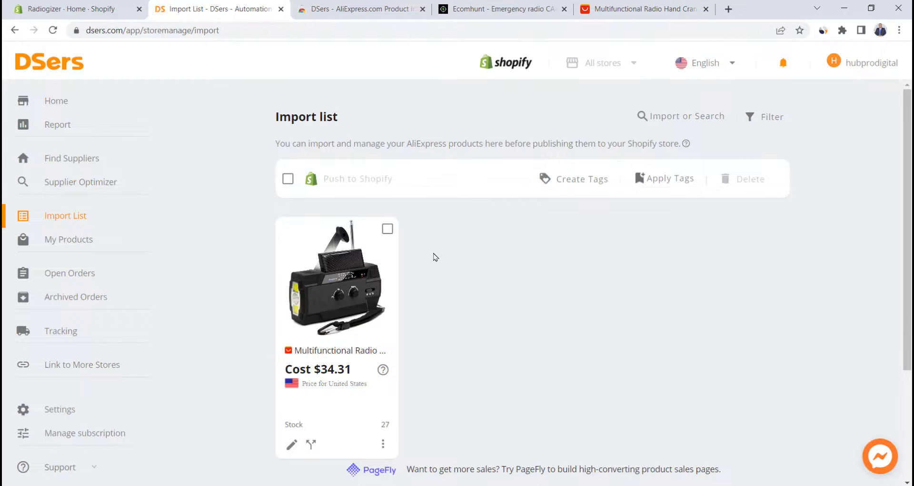
{"action": "scroll", "coordinate": [435, 257], "scroll_direction": "down", "scroll_amount": 2}
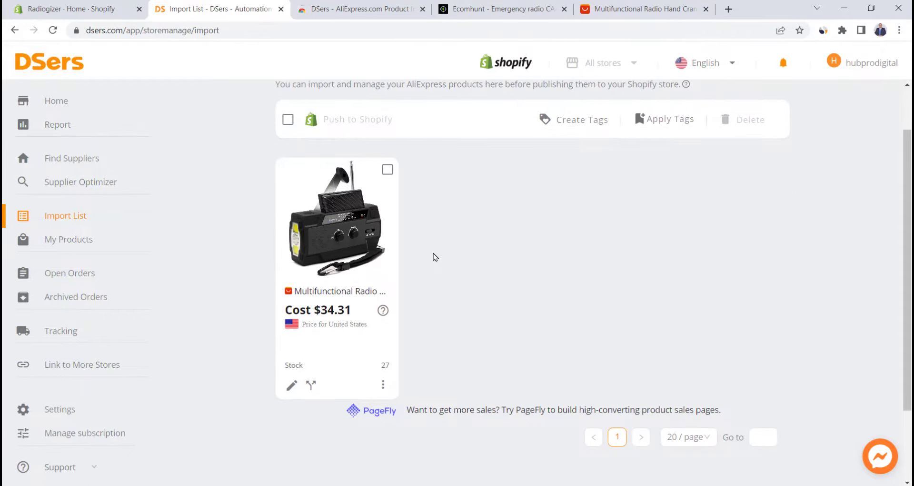
{"action": "mouse_move", "coordinate": [335, 340]}
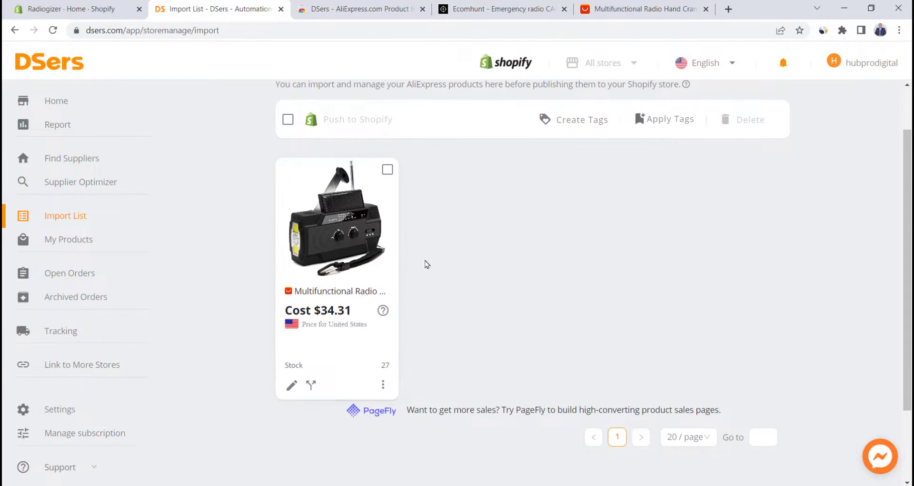
{"action": "left_click", "coordinate": [291, 386]}
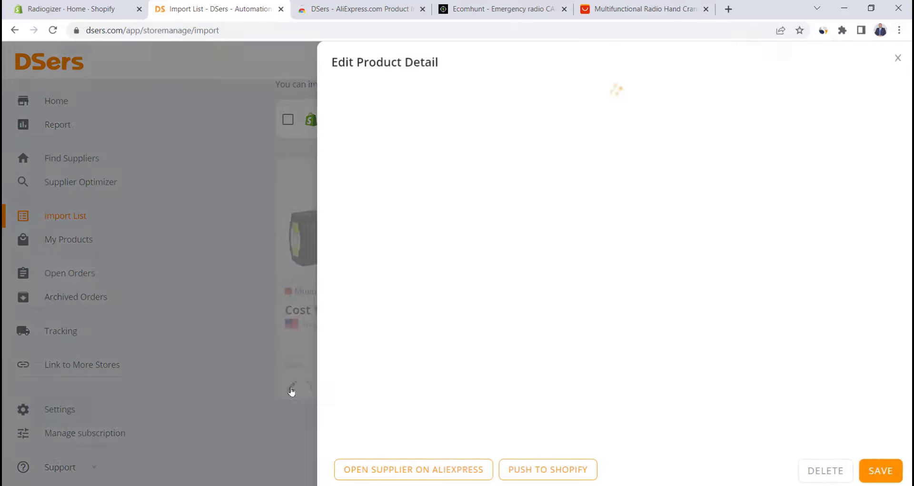
{"action": "left_click_drag", "start_coordinate": [609, 158], "coordinate": [437, 136]}
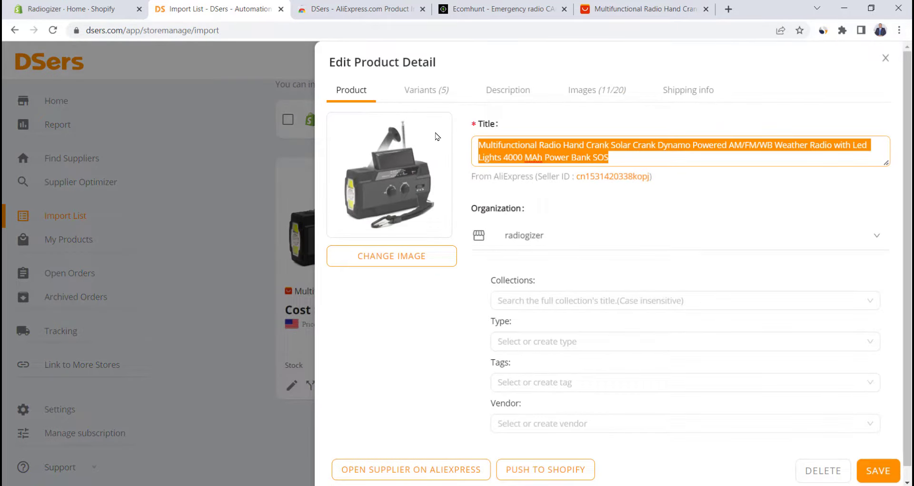
{"action": "type", "text": "Radiogizer"}
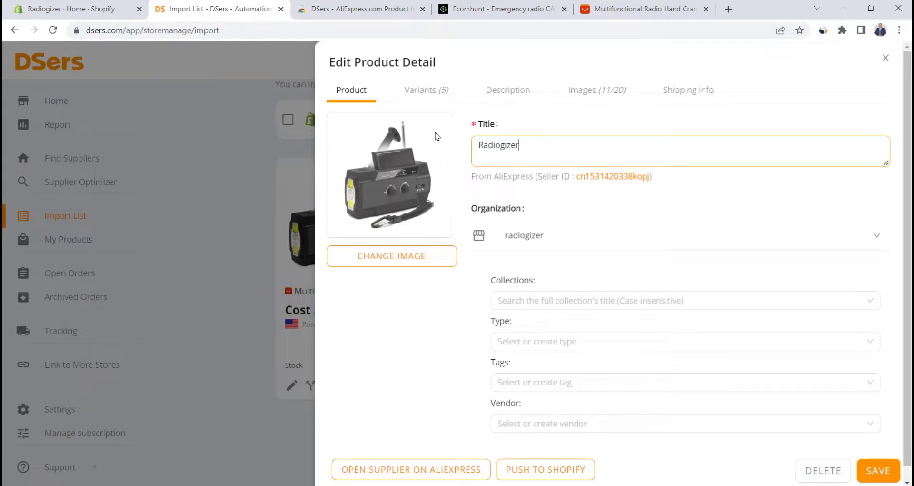
{"action": "left_click", "coordinate": [522, 126]}
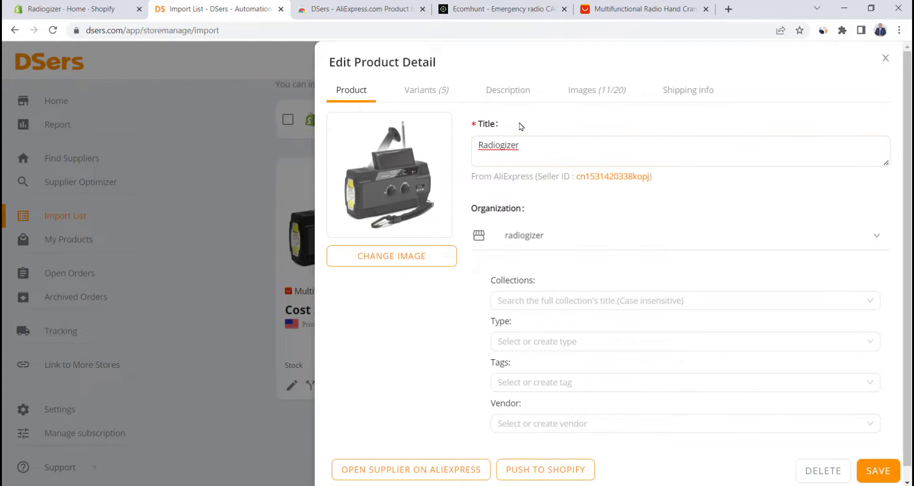
- Check the product's variants and replace its specifications text with the description and feature list copied from the Ecomhunt product page
{"action": "left_click", "coordinate": [434, 97]}
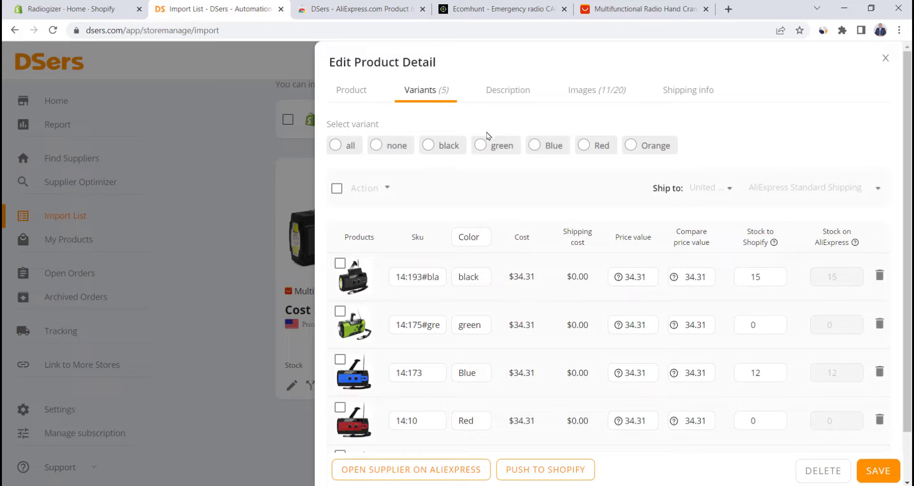
{"action": "scroll", "coordinate": [476, 314], "scroll_direction": "down", "scroll_amount": 1}
{"action": "scroll", "coordinate": [481, 334], "scroll_direction": "up", "scroll_amount": 1}
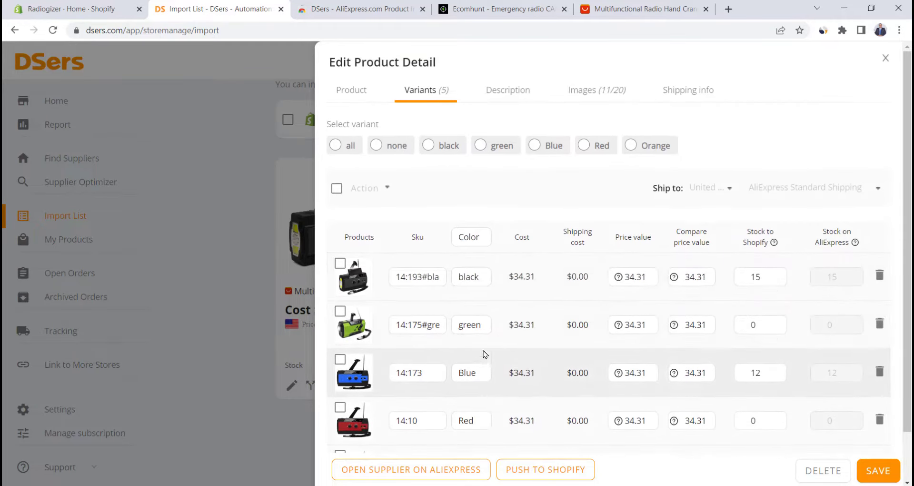
{"action": "left_click", "coordinate": [503, 93]}
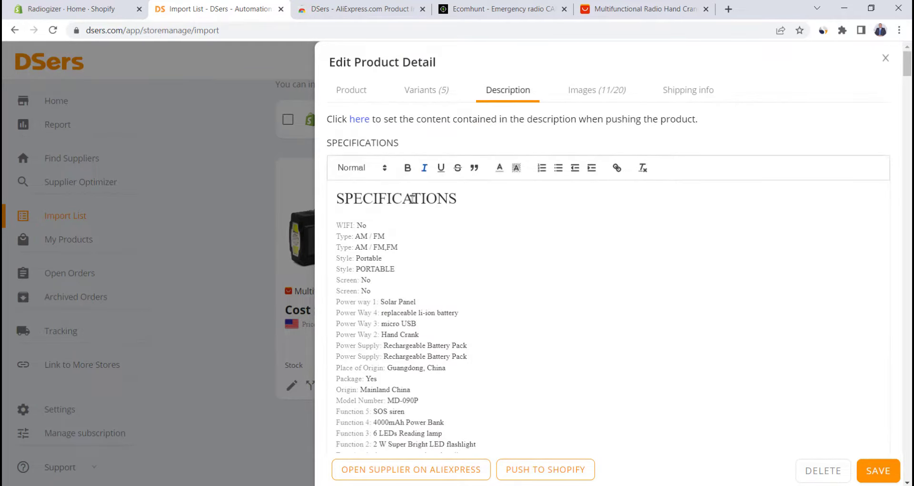
{"action": "key", "text": "ctrl+4"}
{"action": "left_click", "coordinate": [386, 332]}
{"action": "scroll", "coordinate": [472, 304], "scroll_direction": "down", "scroll_amount": 2}
{"action": "left_click_drag", "start_coordinate": [402, 346], "coordinate": [345, 114]}
{"action": "key", "text": "ctrl+c"}
{"action": "key", "text": "ctrl+2"}
{"action": "left_click", "coordinate": [448, 311]}
{"action": "key", "text": "ctrl+v"}
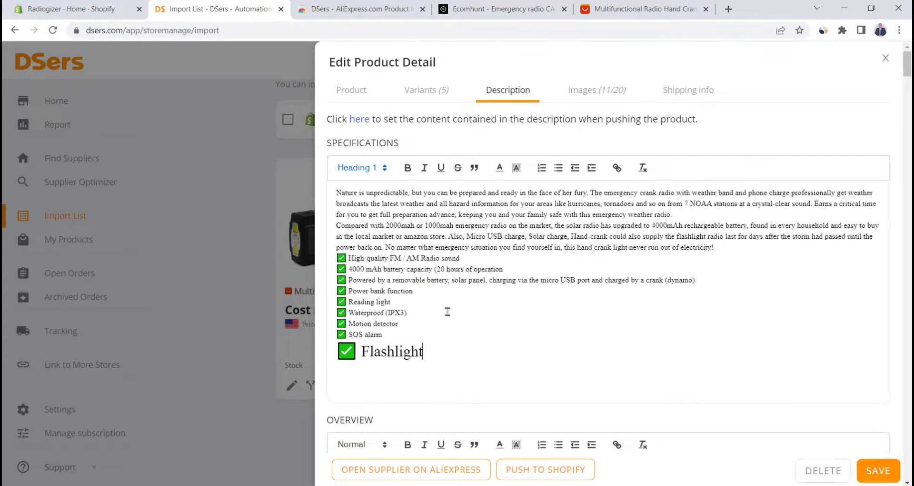
- Review the product's images and save the edited product details
{"action": "left_click", "coordinate": [596, 93]}
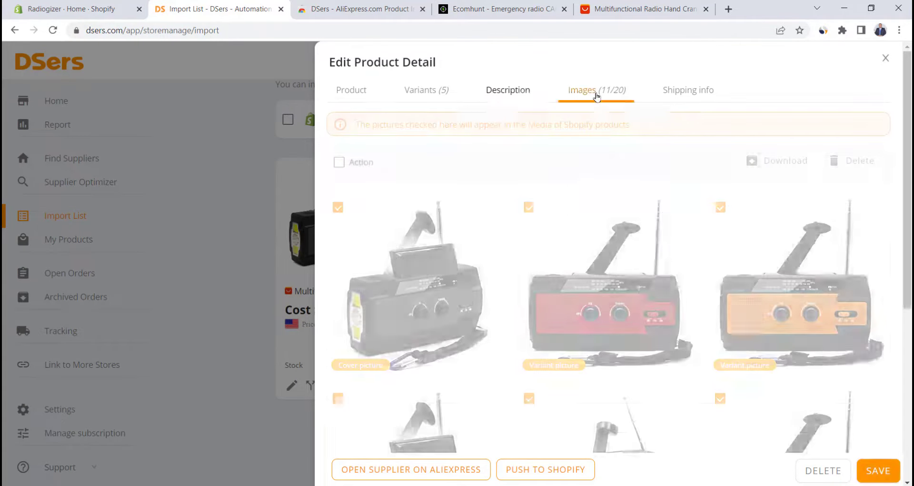
{"action": "scroll", "coordinate": [498, 232], "scroll_direction": "down", "scroll_amount": 7}
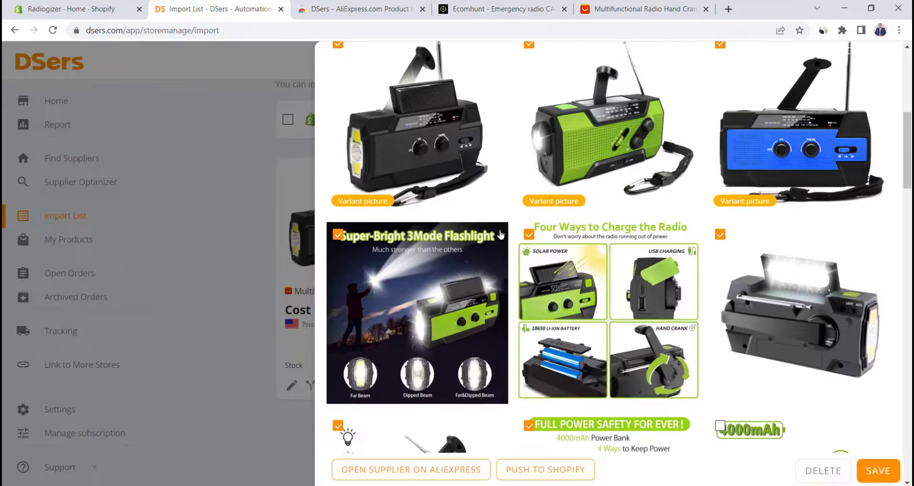
{"action": "scroll", "coordinate": [343, 424], "scroll_direction": "down", "scroll_amount": 5}
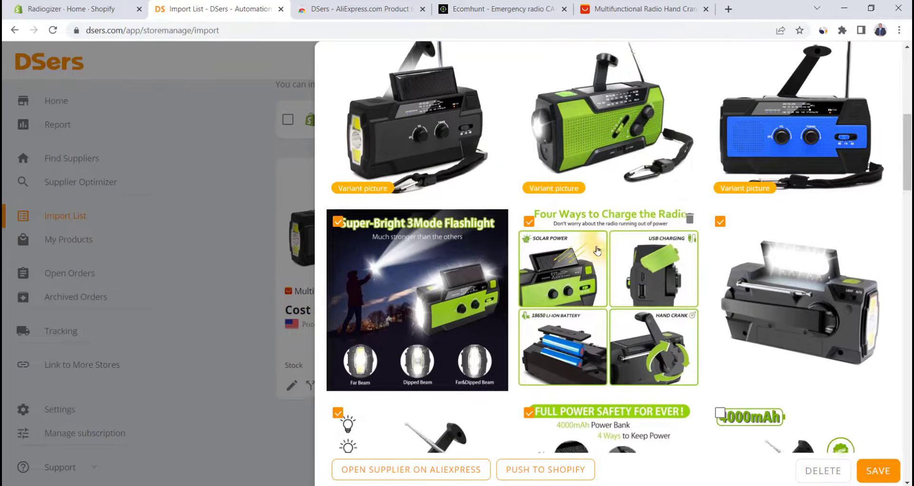
{"action": "scroll", "coordinate": [597, 249], "scroll_direction": "up", "scroll_amount": 12}
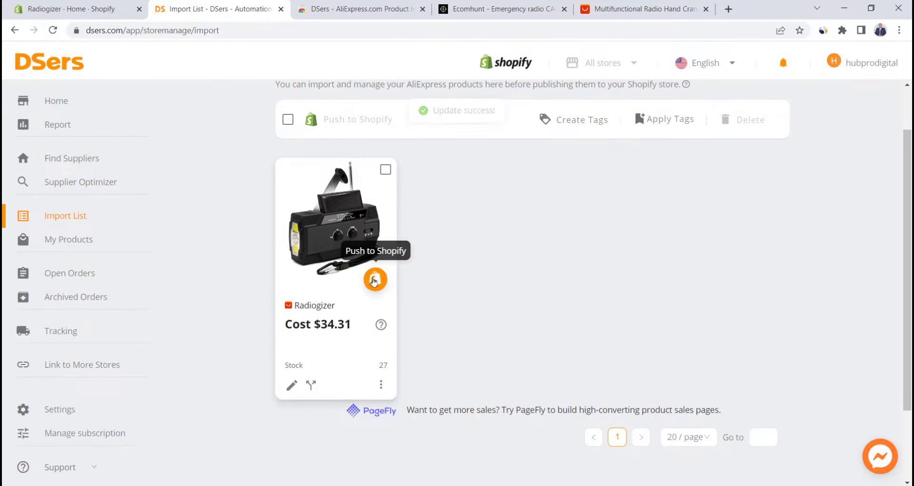
- Push the Radiogizer product to the radiogizer.myshopify.com store with "Also publish to Online Store" enabled
{"action": "left_click", "coordinate": [374, 280]}
{"action": "left_click", "coordinate": [254, 304]}
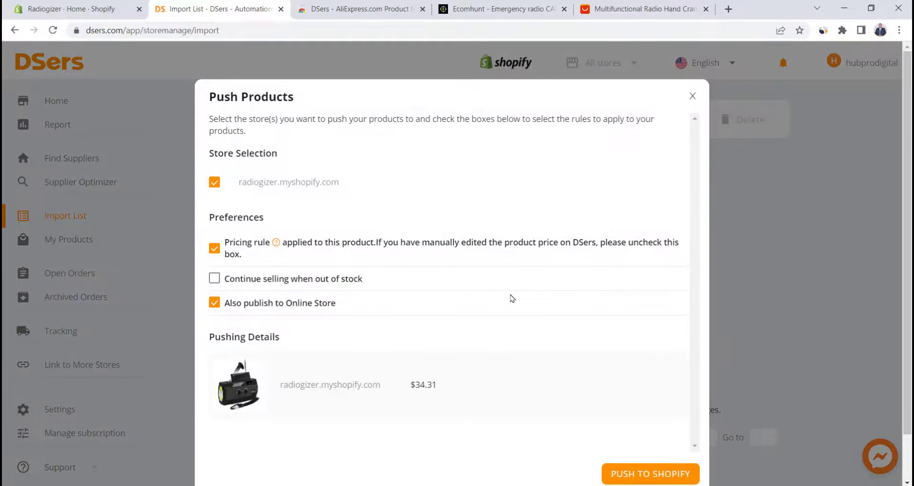
{"action": "scroll", "coordinate": [512, 298], "scroll_direction": "down", "scroll_amount": 1}
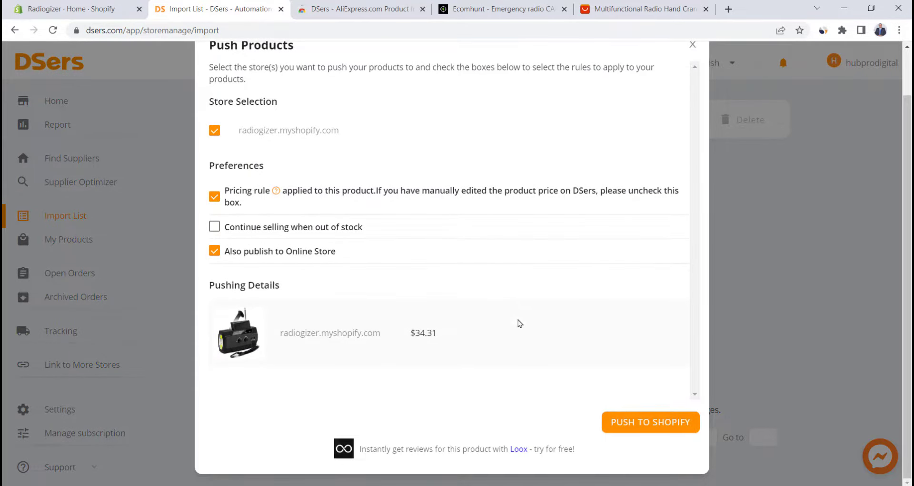
{"action": "left_click", "coordinate": [663, 424]}
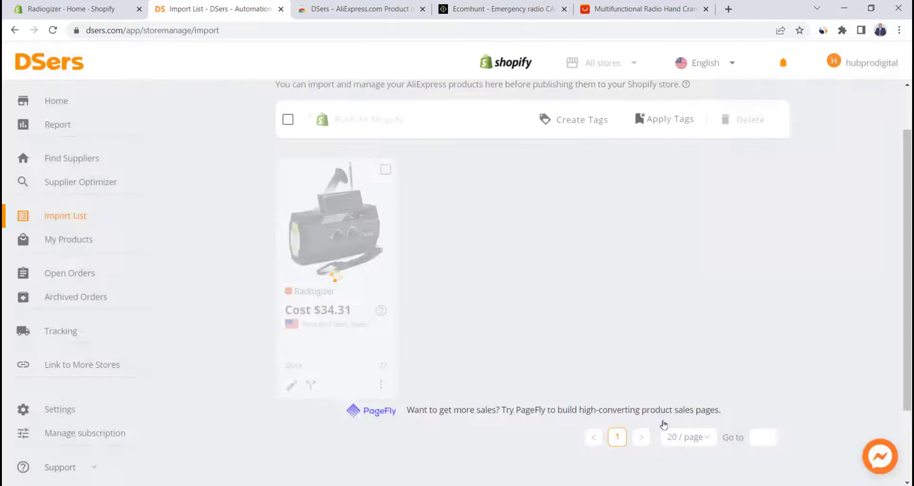
- Switch to the Shopify admin, open the Radiogizer product and review its description, media and variant prices
{"action": "left_click", "coordinate": [69, 4]}
{"action": "left_click", "coordinate": [54, 126]}
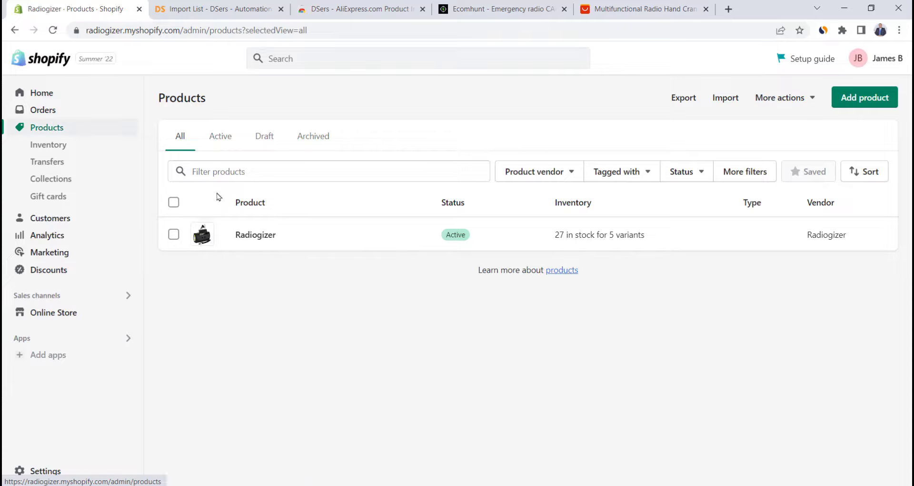
{"action": "left_click", "coordinate": [256, 234]}
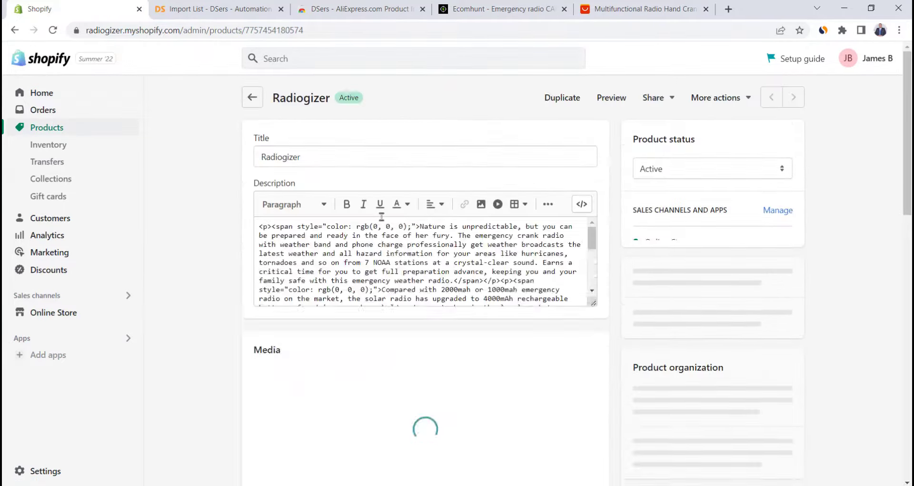
{"action": "scroll", "coordinate": [228, 219], "scroll_direction": "down", "scroll_amount": 5}
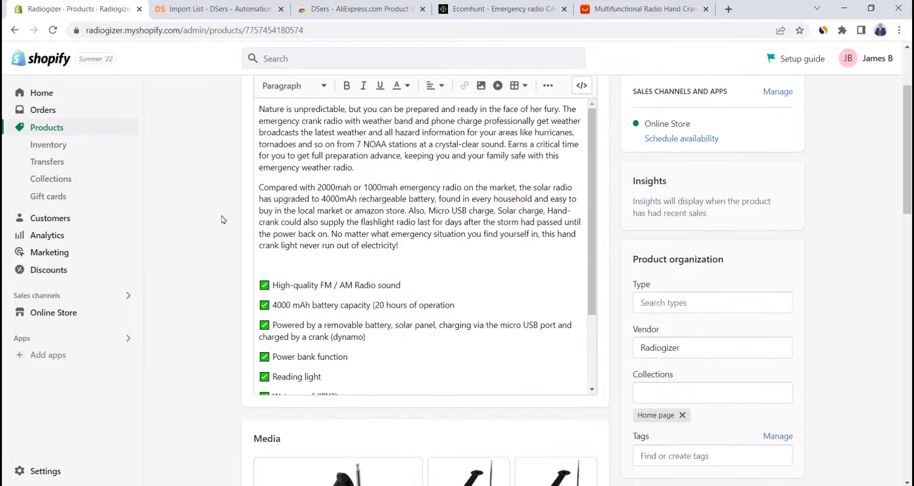
{"action": "scroll", "coordinate": [245, 237], "scroll_direction": "down", "scroll_amount": 15}
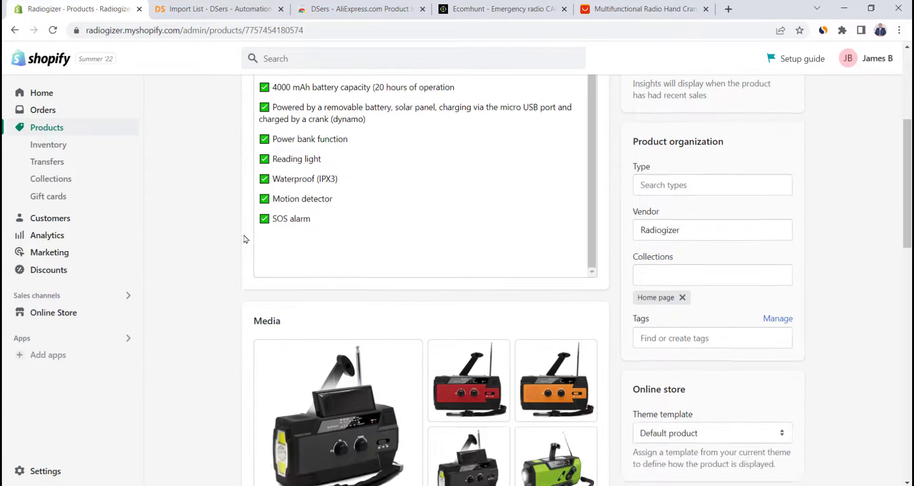
{"action": "left_click_drag", "start_coordinate": [442, 388], "coordinate": [469, 391]}
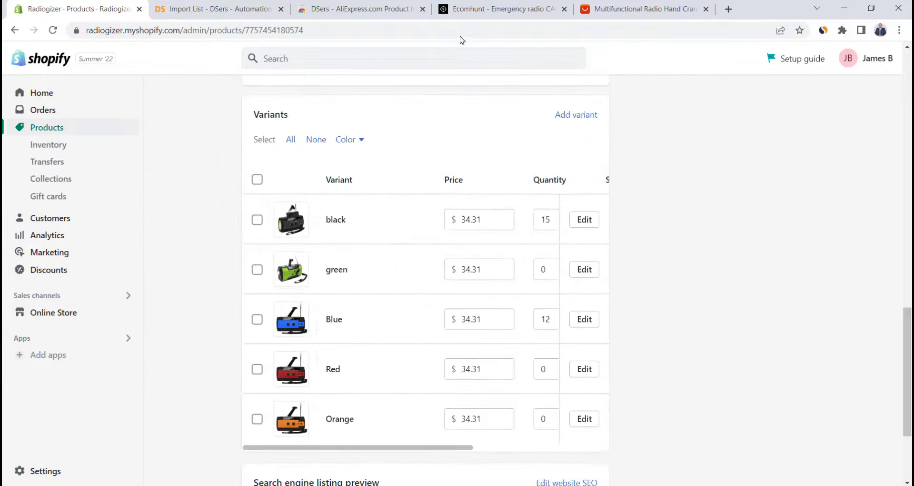
- Look up the radio's suggested selling price on the Ecomhunt product page
{"action": "left_click", "coordinate": [471, 7]}
{"action": "left_click", "coordinate": [555, 325]}
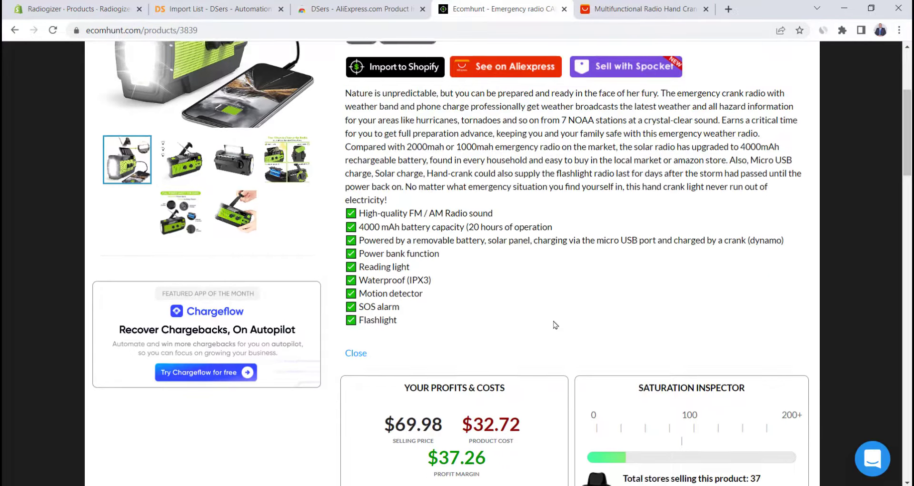
{"action": "scroll", "coordinate": [438, 346], "scroll_direction": "down", "scroll_amount": 3}
{"action": "left_click_drag", "start_coordinate": [442, 336], "coordinate": [397, 333]}
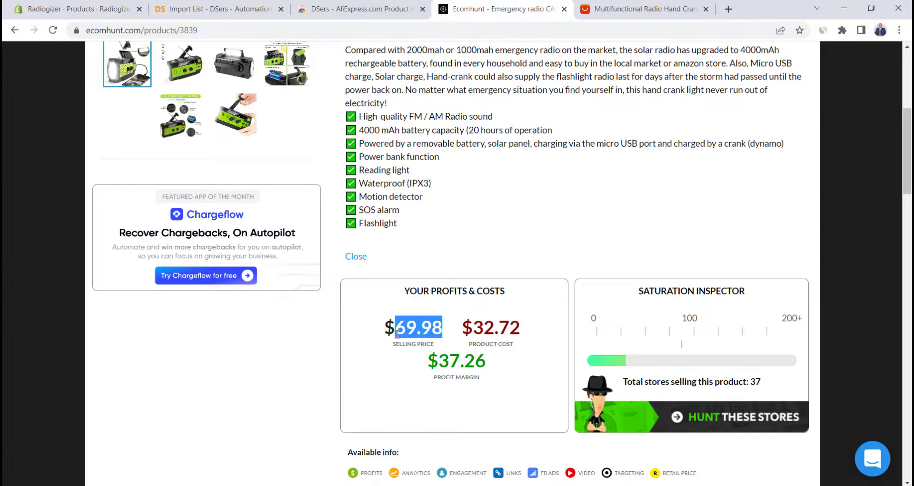
- Set the price of the black, green, Blue, Red and Orange variants in Shopify to $69.98 and save the product
{"action": "left_click", "coordinate": [72, 8]}
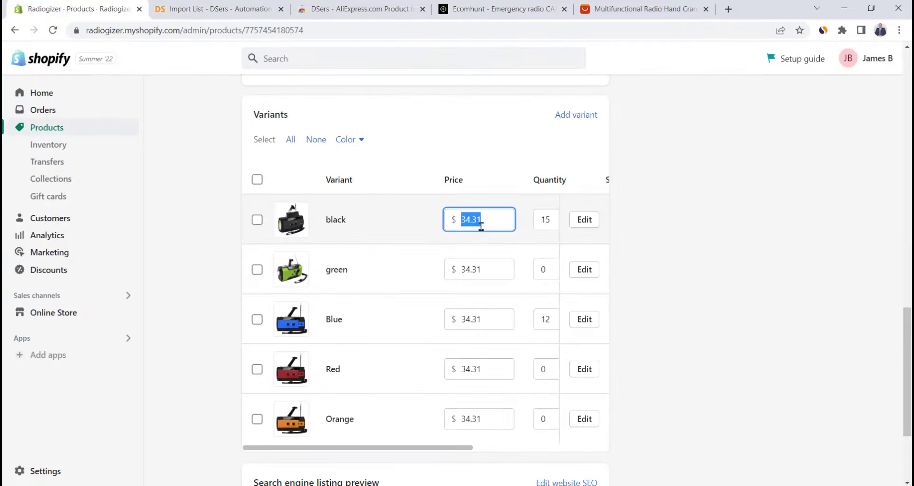
{"action": "type", "text": "6"}
{"action": "double_click", "coordinate": [480, 266]}
{"action": "type", "text": "69.98"}
{"action": "double_click", "coordinate": [484, 311]}
{"action": "type", "text": "69.98"}
{"action": "scroll", "coordinate": [485, 310], "scroll_direction": "down", "scroll_amount": 1}
{"action": "double_click", "coordinate": [484, 310]}
{"action": "type", "text": "69"}
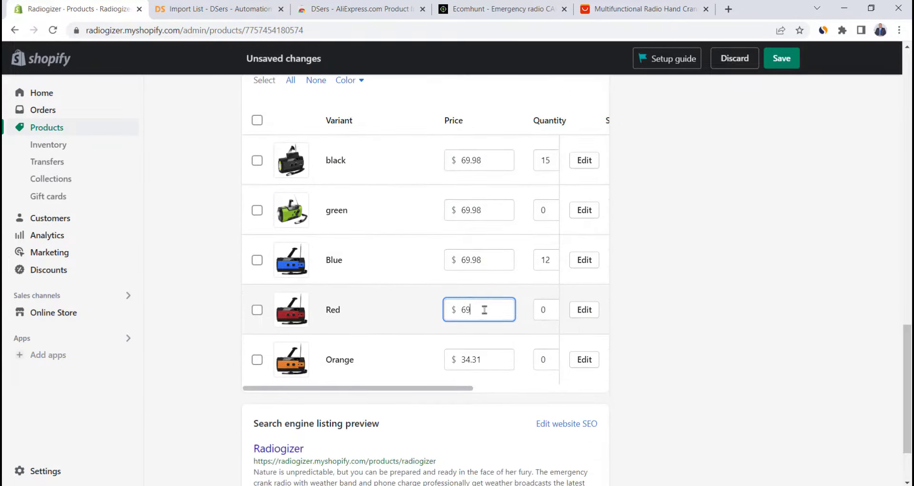
{"action": "type", "text": ".98"}
{"action": "double_click", "coordinate": [481, 360]}
{"action": "type", "text": "69.98"}
{"action": "scroll", "coordinate": [508, 284], "scroll_direction": "down", "scroll_amount": 2}
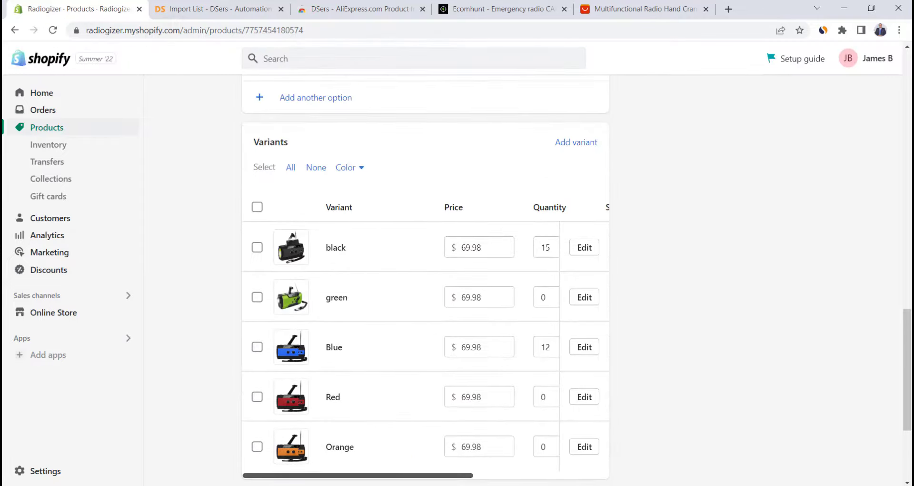
- Set the black variant's compare-at price to $98.98 and save the variant
{"action": "left_click", "coordinate": [583, 247]}
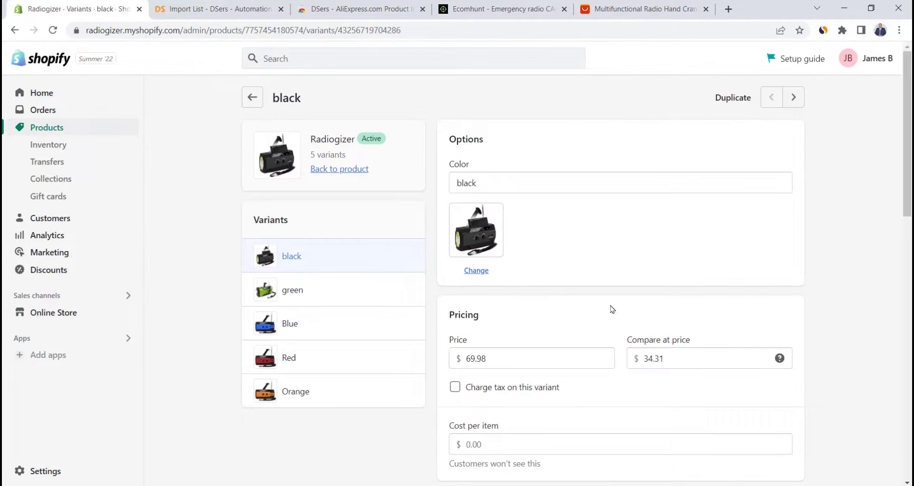
{"action": "double_click", "coordinate": [676, 358]}
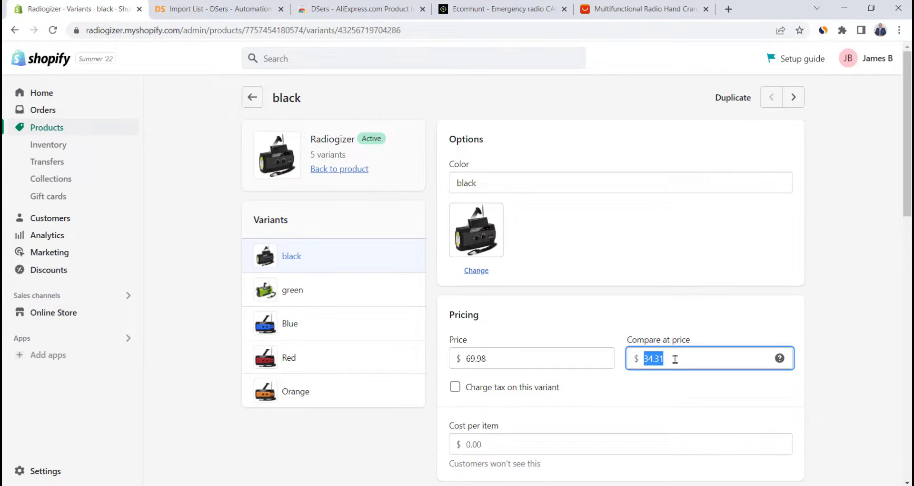
{"action": "type", "text": "98.98"}
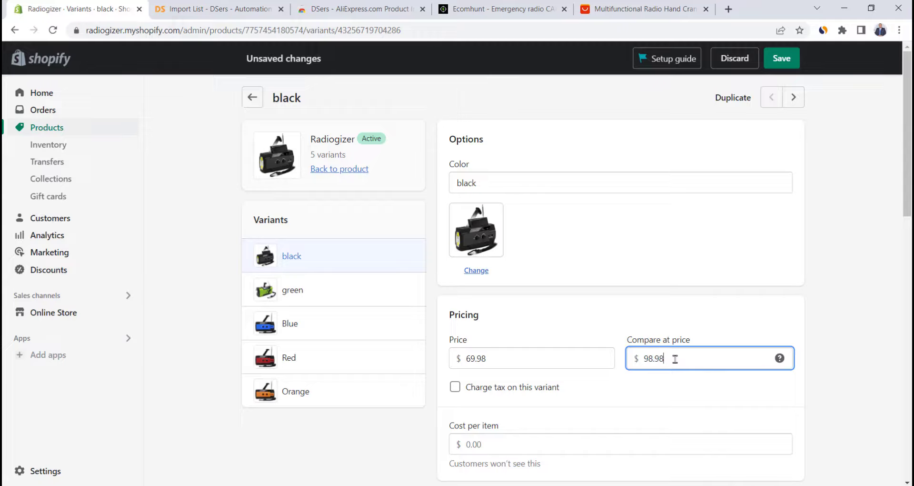
{"action": "left_click_drag", "start_coordinate": [679, 359], "coordinate": [608, 362]}
{"action": "left_click", "coordinate": [782, 58]}
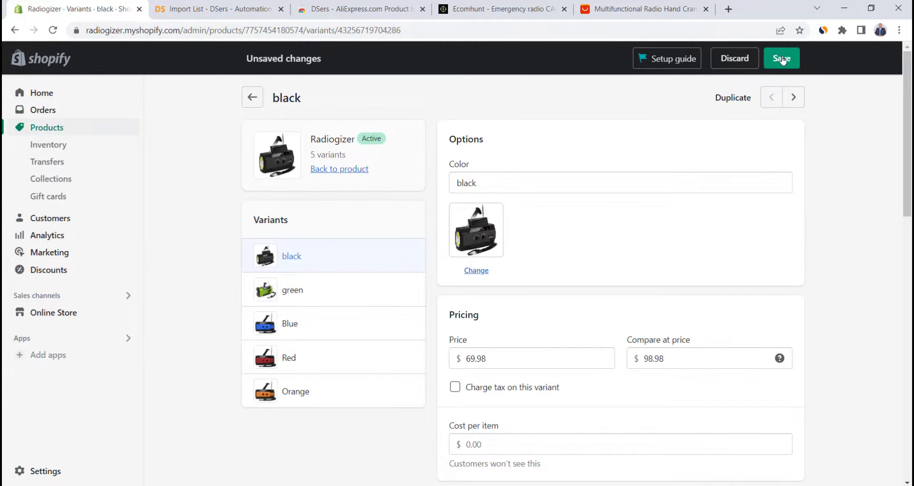
{"action": "left_click", "coordinate": [783, 59]}
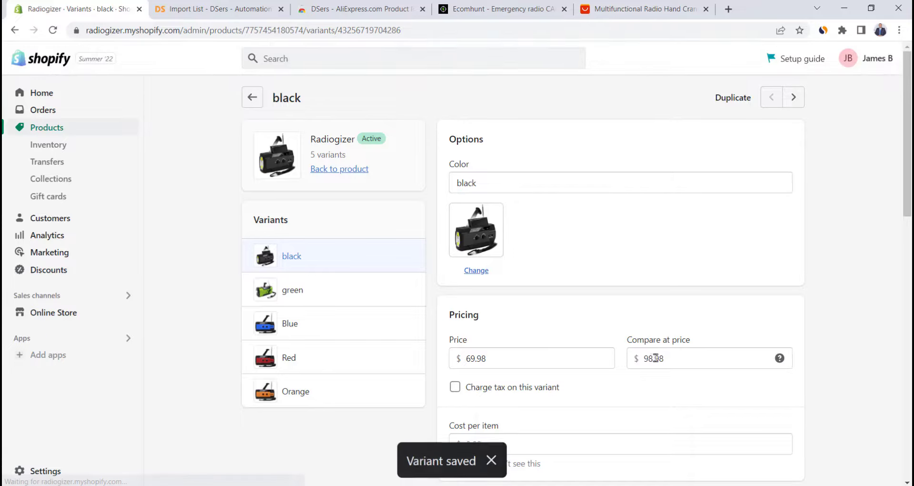
- Set the compare-at price of the green and Blue variants to $98.98, saving each variant
{"action": "left_click", "coordinate": [326, 284]}
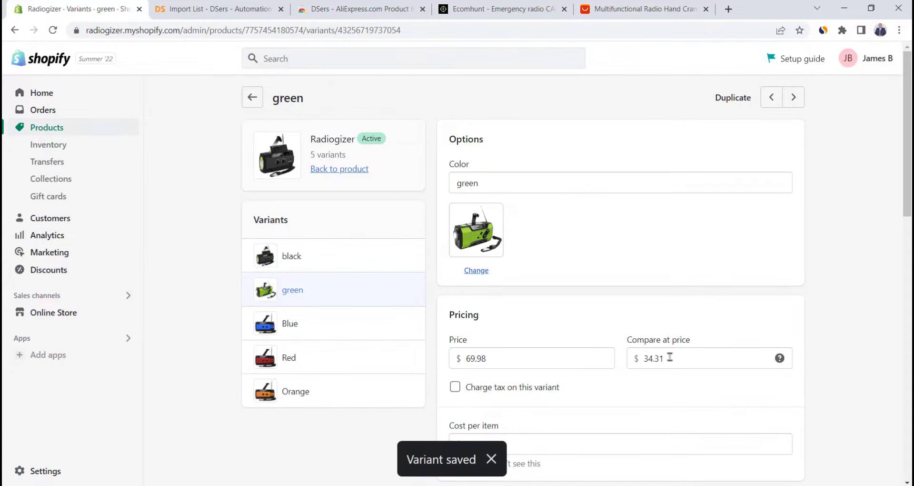
{"action": "double_click", "coordinate": [671, 357]}
{"action": "type", "text": "98.98"}
{"action": "left_click", "coordinate": [783, 58]}
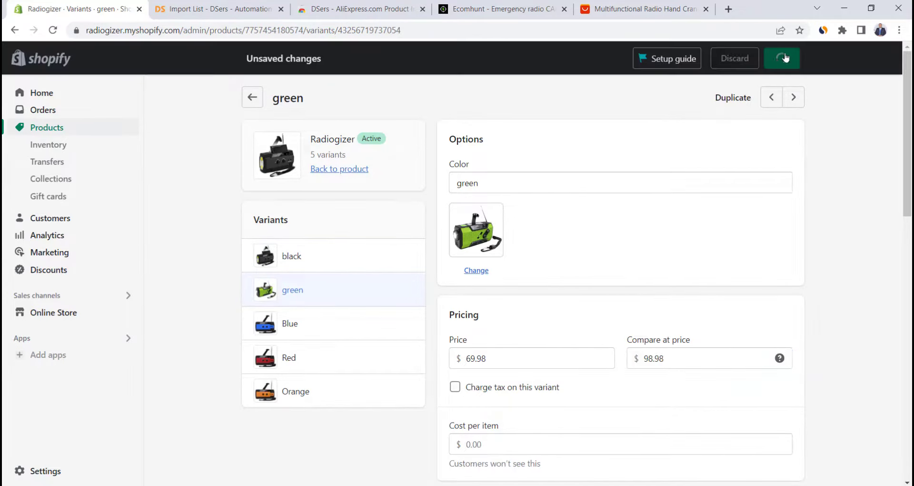
{"action": "left_click", "coordinate": [333, 324]}
{"action": "double_click", "coordinate": [685, 354]}
{"action": "type", "text": "98.98"}
{"action": "left_click", "coordinate": [783, 59]}
- Set the compare-at price of the Red and Orange variants to $98.98, save them and return to the Radiogizer product
{"action": "left_click", "coordinate": [351, 364]}
{"action": "double_click", "coordinate": [676, 358]}
{"action": "left_click", "coordinate": [334, 390]}
{"action": "double_click", "coordinate": [690, 359]}
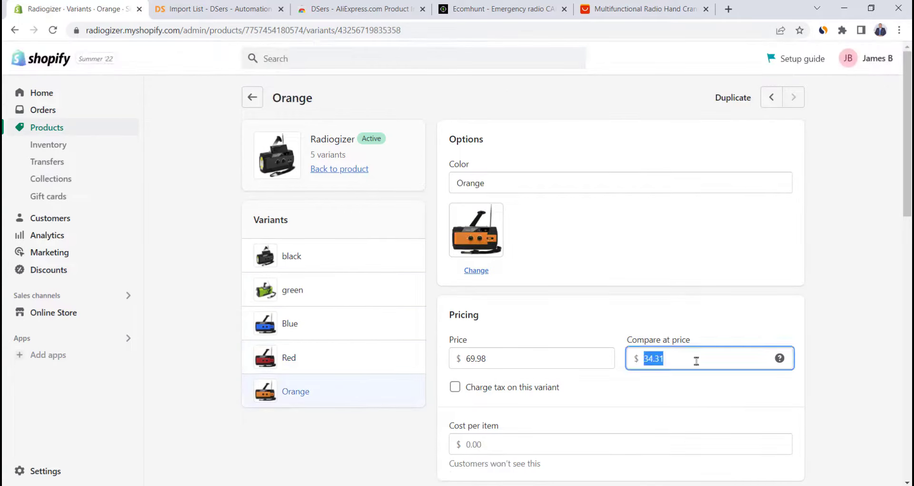
{"action": "type", "text": "98.98"}
{"action": "left_click", "coordinate": [782, 58]}
{"action": "left_click", "coordinate": [252, 97]}
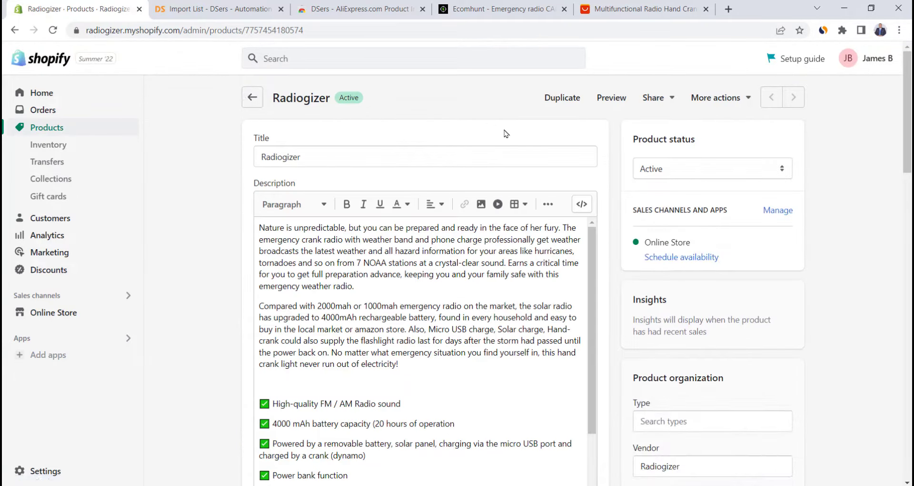
- Preview the Radiogizer product page in the store, review its prices, variants, images and description, and return to the admin
{"action": "left_click", "coordinate": [613, 98]}
{"action": "scroll", "coordinate": [400, 178], "scroll_direction": "down", "scroll_amount": 2}
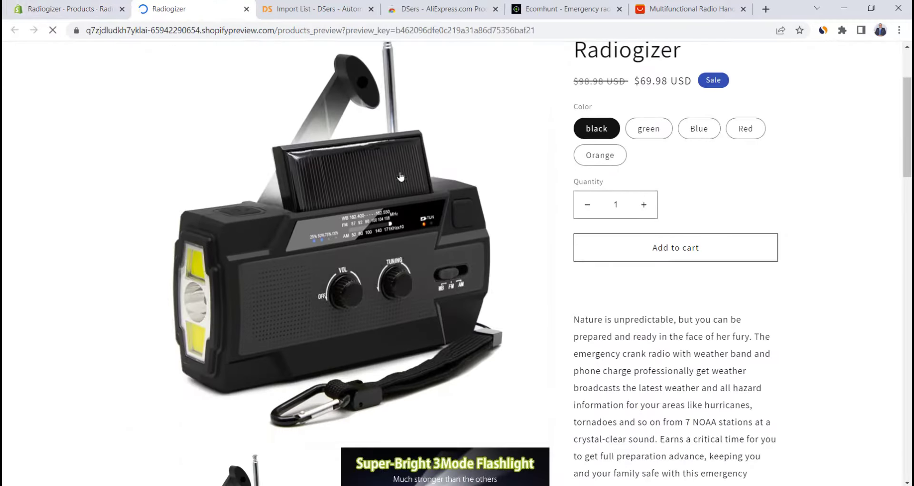
{"action": "scroll", "coordinate": [739, 176], "scroll_direction": "up", "scroll_amount": 1}
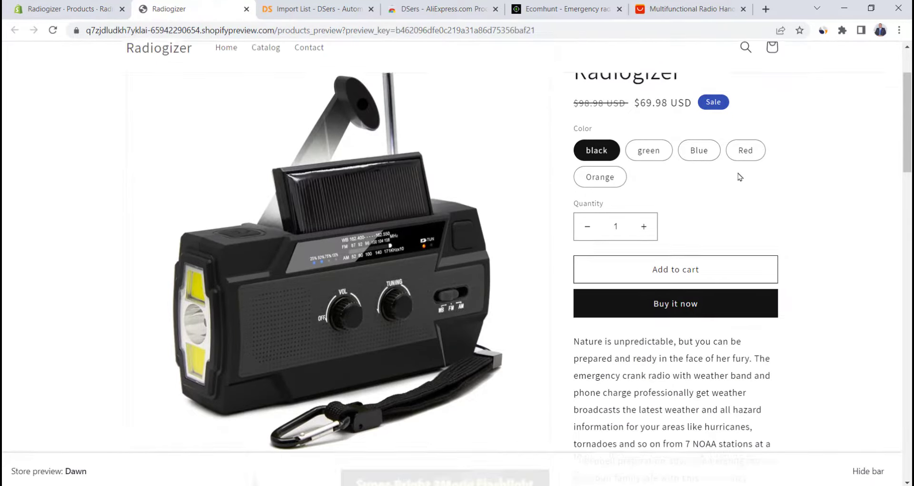
{"action": "left_click_drag", "start_coordinate": [637, 129], "coordinate": [691, 132]}
{"action": "left_click", "coordinate": [679, 155]}
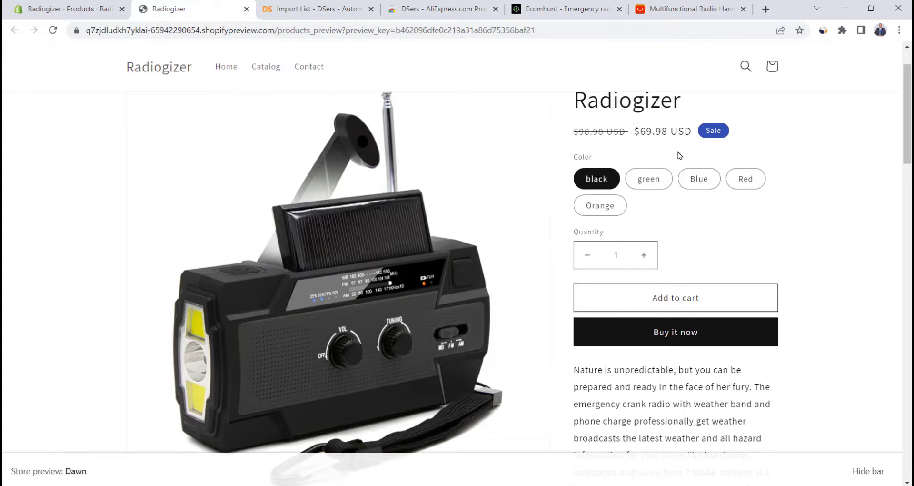
{"action": "scroll", "coordinate": [713, 221], "scroll_direction": "down", "scroll_amount": 6}
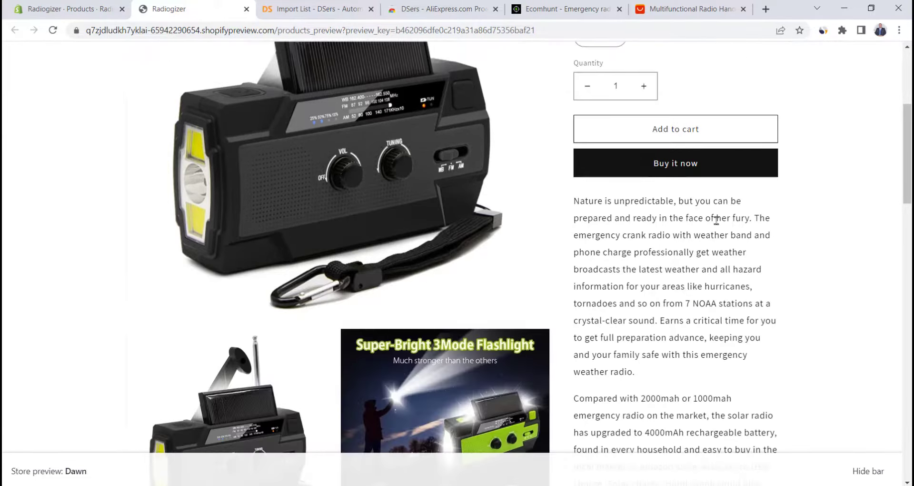
{"action": "scroll", "coordinate": [684, 219], "scroll_direction": "down", "scroll_amount": 6}
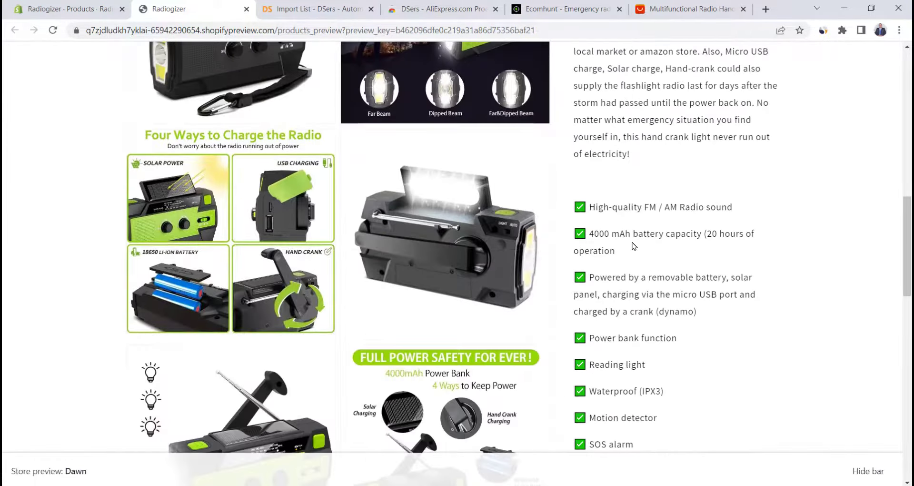
{"action": "scroll", "coordinate": [634, 246], "scroll_direction": "down", "scroll_amount": 5}
{"action": "scroll", "coordinate": [634, 247], "scroll_direction": "up", "scroll_amount": 2}
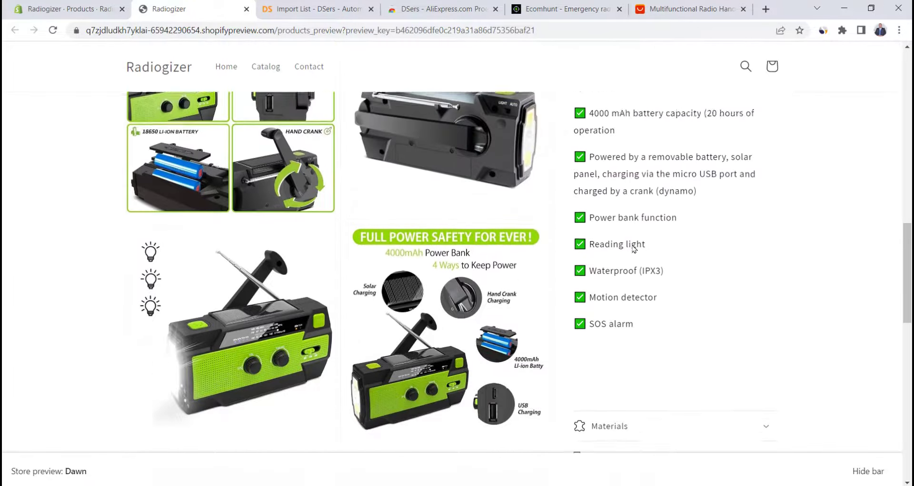
{"action": "scroll", "coordinate": [634, 248], "scroll_direction": "up", "scroll_amount": 12}
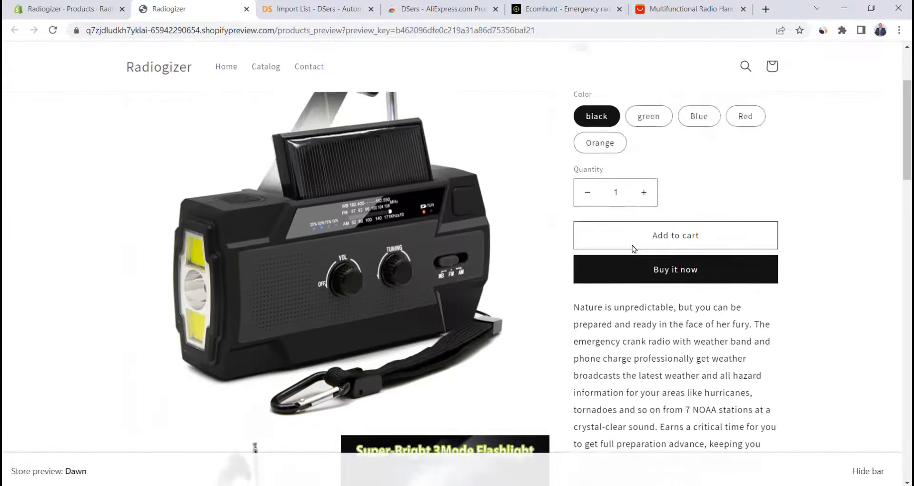
{"action": "scroll", "coordinate": [633, 247], "scroll_direction": "up", "scroll_amount": 3}
{"action": "left_click", "coordinate": [53, 5]}
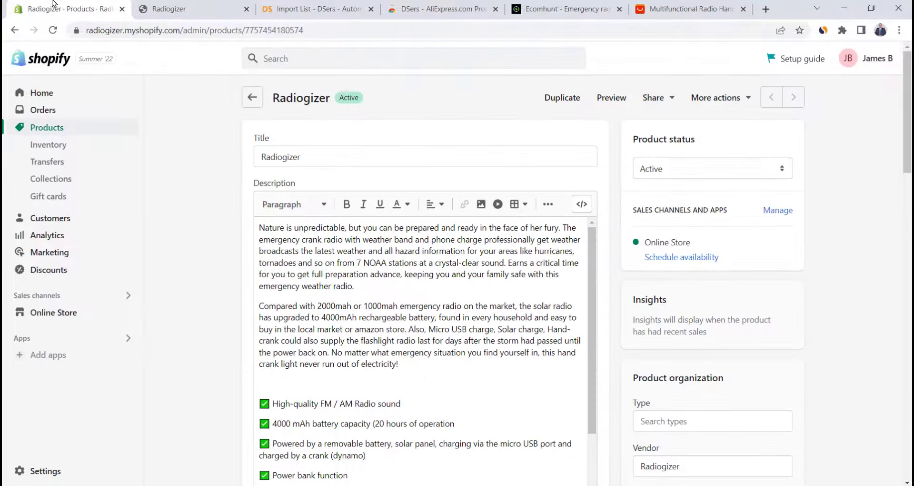
{"action": "scroll", "coordinate": [205, 252], "scroll_direction": "down", "scroll_amount": 10}
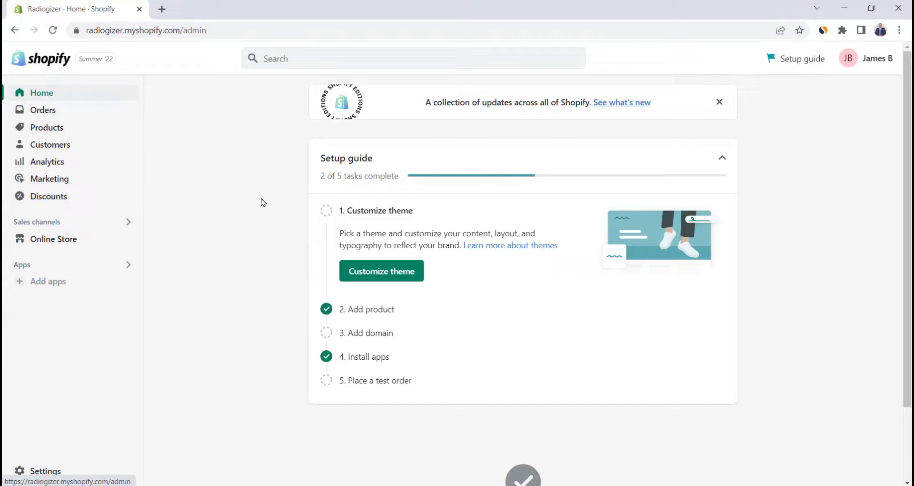
- Open the online store's themes, browse the free themes and view the details of the Refresh theme
{"action": "left_click", "coordinate": [62, 238]}
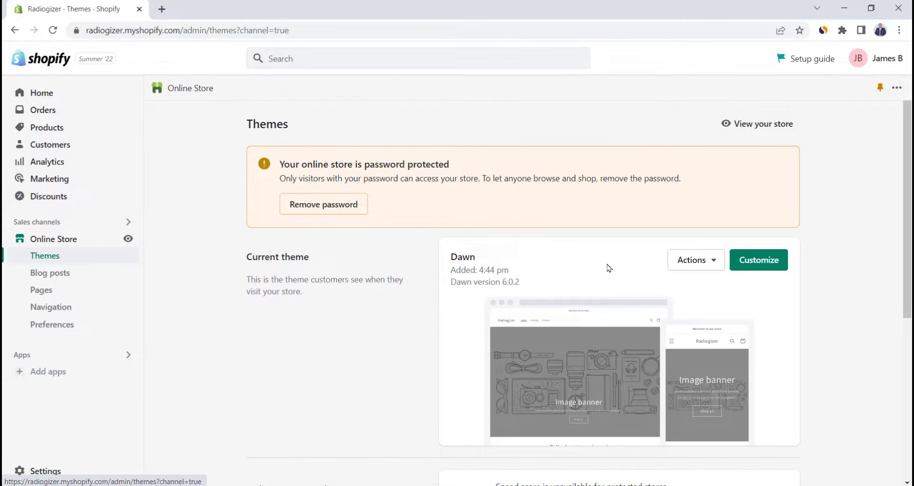
{"action": "scroll", "coordinate": [609, 267], "scroll_direction": "down", "scroll_amount": 6}
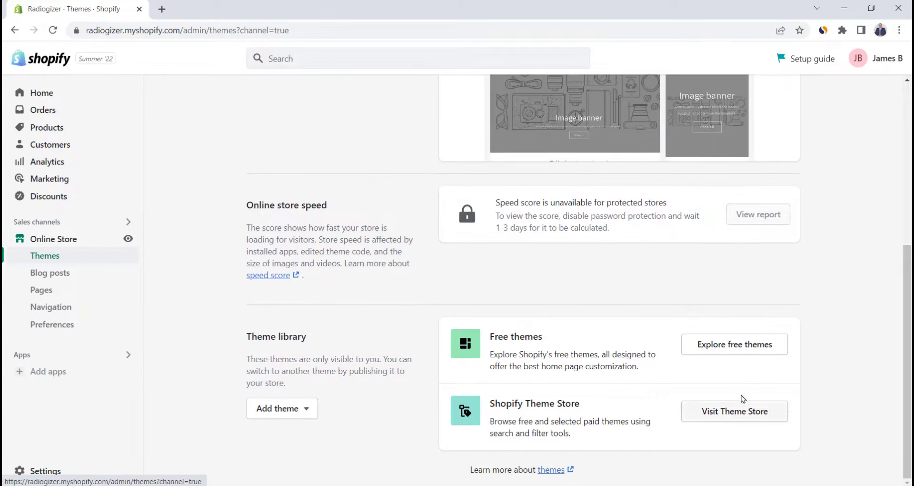
{"action": "left_click", "coordinate": [737, 344]}
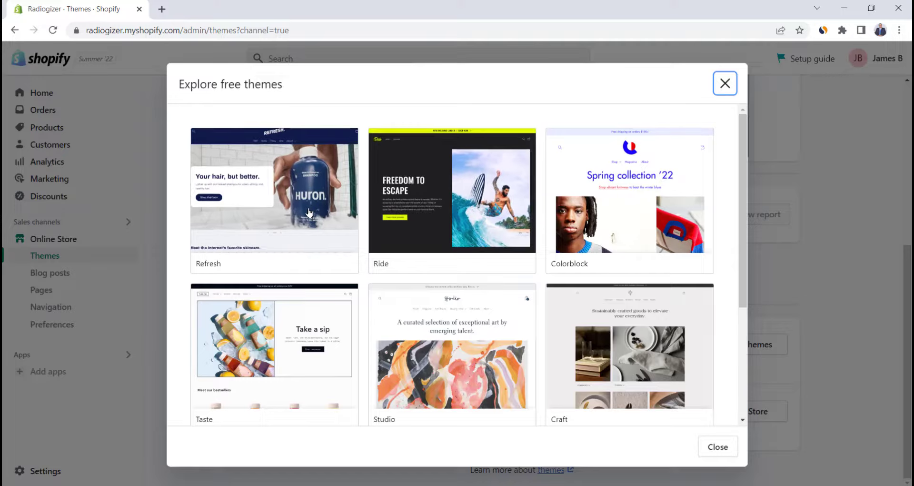
{"action": "scroll", "coordinate": [307, 242], "scroll_direction": "down", "scroll_amount": 3}
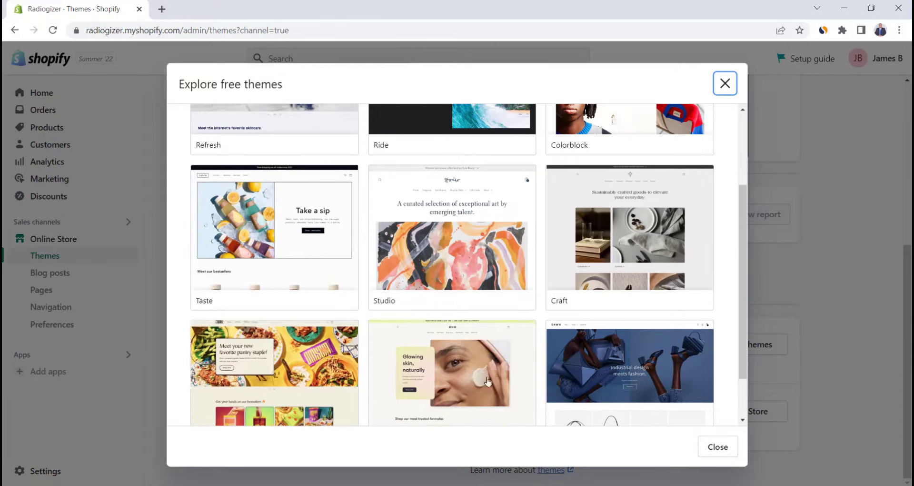
{"action": "scroll", "coordinate": [590, 382], "scroll_direction": "down", "scroll_amount": 2}
{"action": "scroll", "coordinate": [568, 336], "scroll_direction": "up", "scroll_amount": 2}
{"action": "scroll", "coordinate": [568, 335], "scroll_direction": "up", "scroll_amount": 2}
{"action": "left_click", "coordinate": [247, 229]}
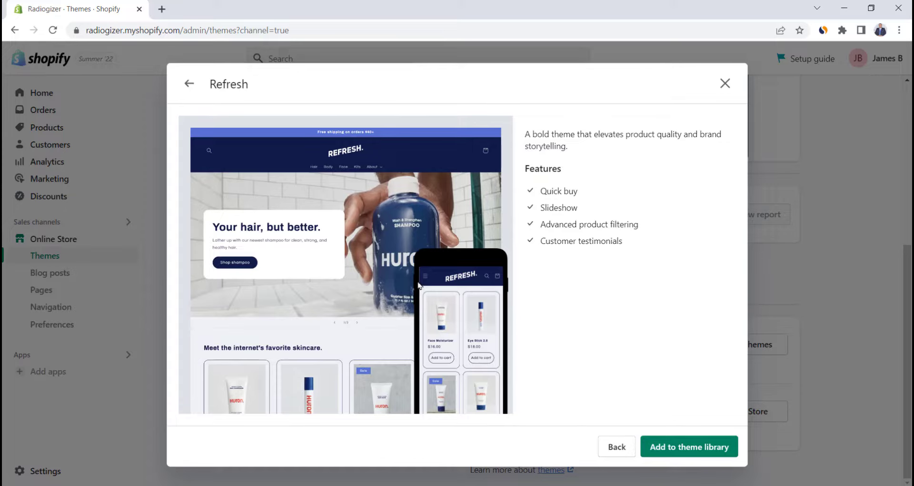
{"action": "left_click", "coordinate": [721, 85]}
{"action": "scroll", "coordinate": [584, 335], "scroll_direction": "up", "scroll_amount": 6}
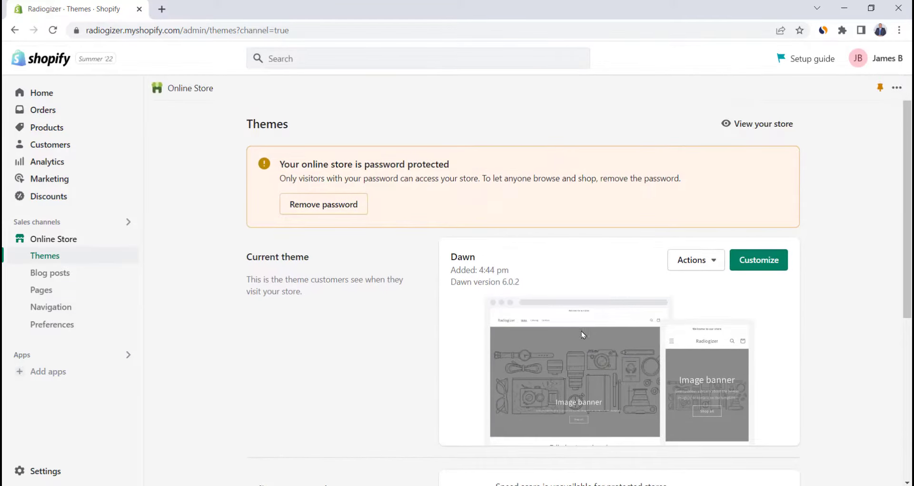
- Open the Dawn theme for customization and set the announcement bar text to "Free Shipping Worldwide!"
{"action": "double_click", "coordinate": [488, 260]}
{"action": "left_click", "coordinate": [564, 266]}
{"action": "left_click", "coordinate": [757, 263]}
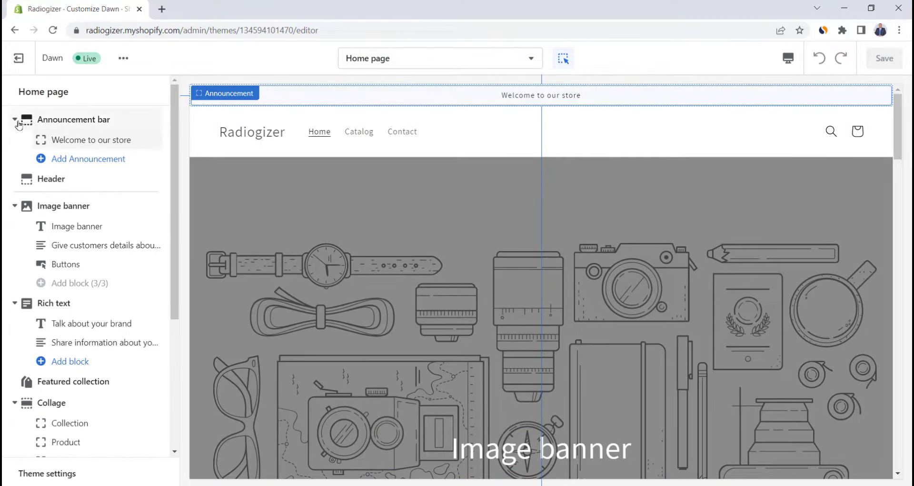
{"action": "left_click", "coordinate": [95, 139]}
{"action": "triple_click", "coordinate": [89, 140]}
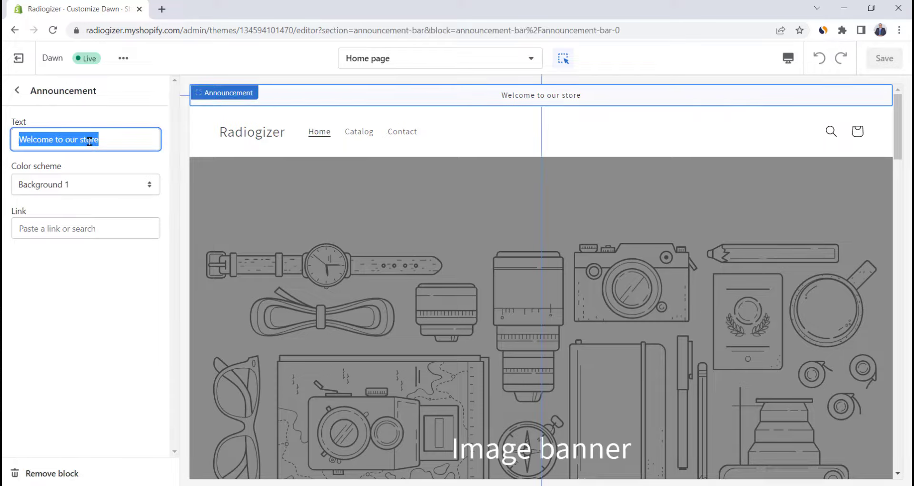
{"action": "type", "text": "Free Shi"}
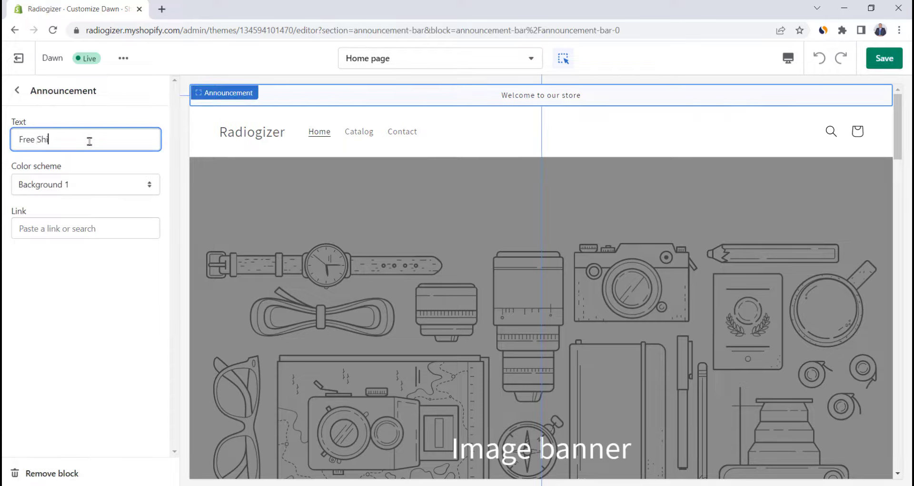
{"action": "type", "text": "pping Worldwide!"}
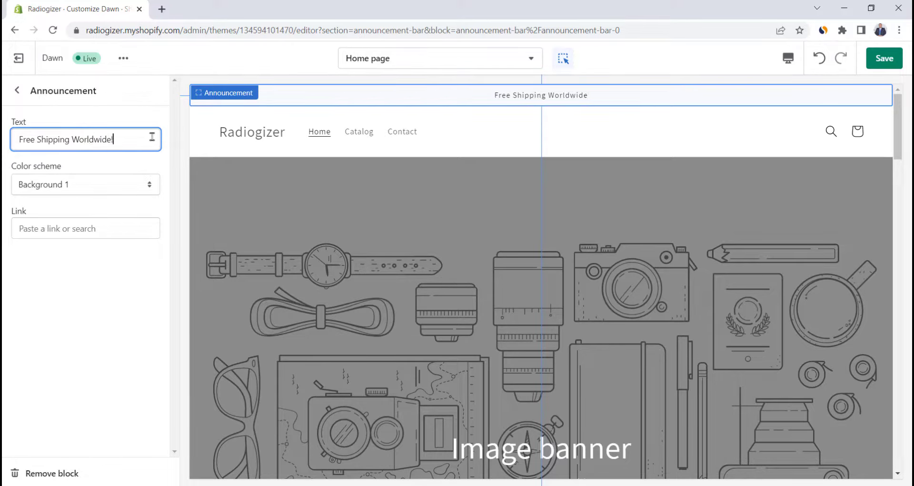
{"action": "left_click", "coordinate": [17, 90]}
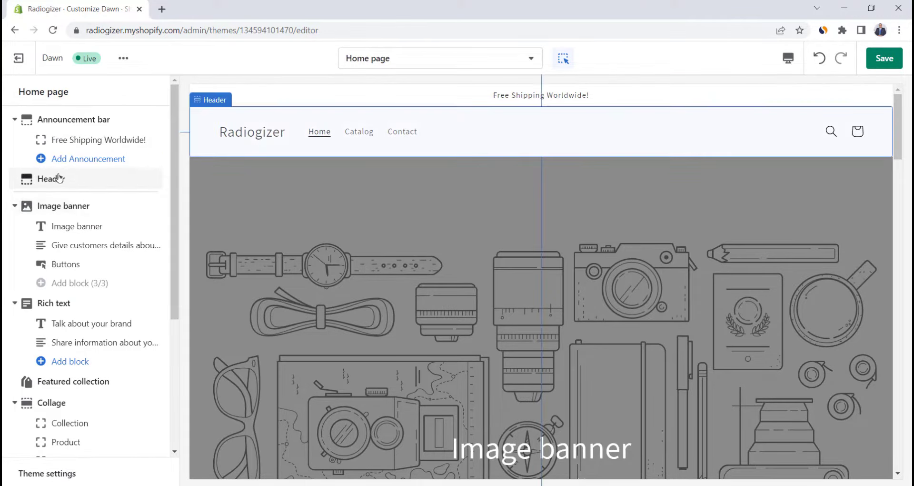
- Upload the Radiogizer logo image and select it as the header's logo
{"action": "left_click", "coordinate": [72, 184]}
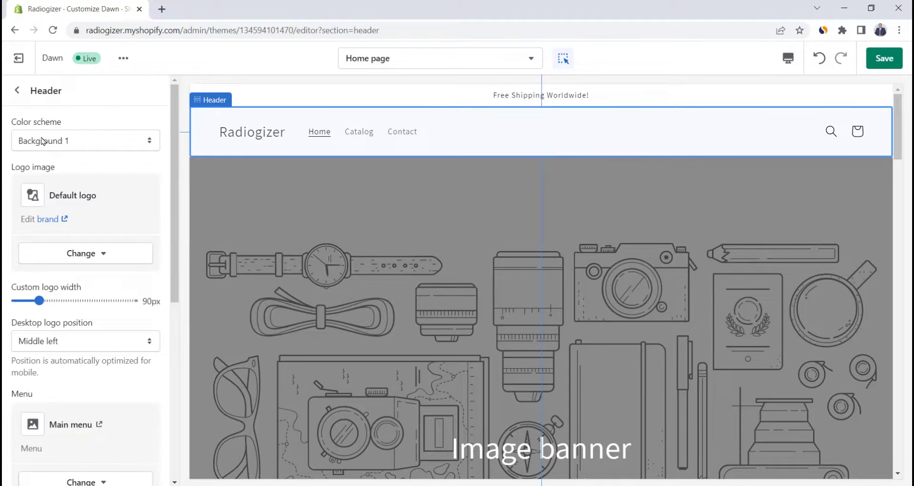
{"action": "left_click", "coordinate": [89, 254]}
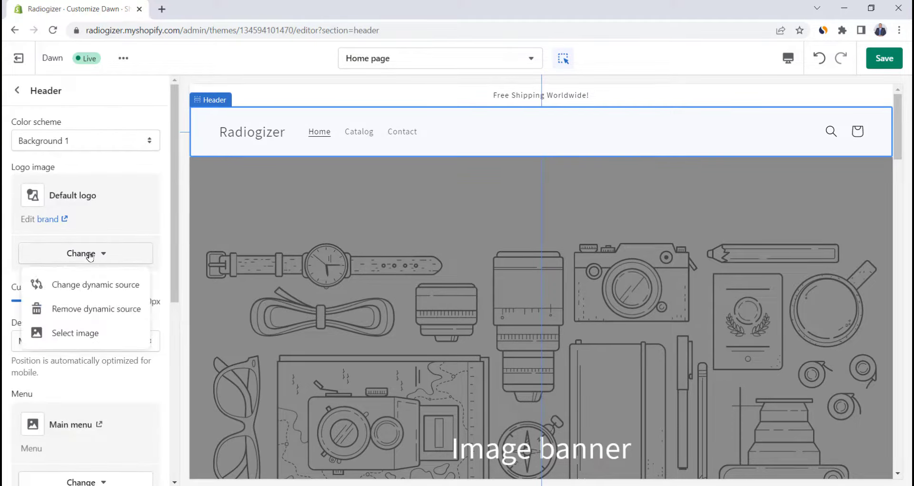
{"action": "left_click", "coordinate": [76, 334]}
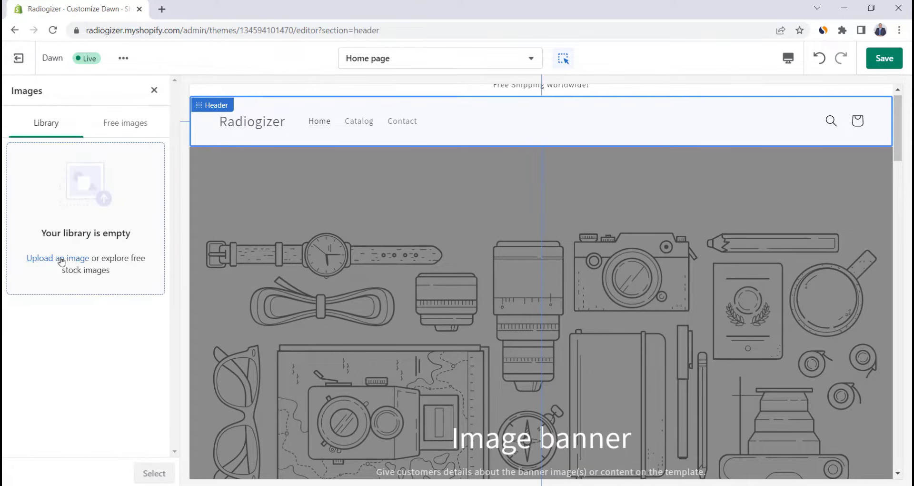
{"action": "left_click", "coordinate": [61, 261]}
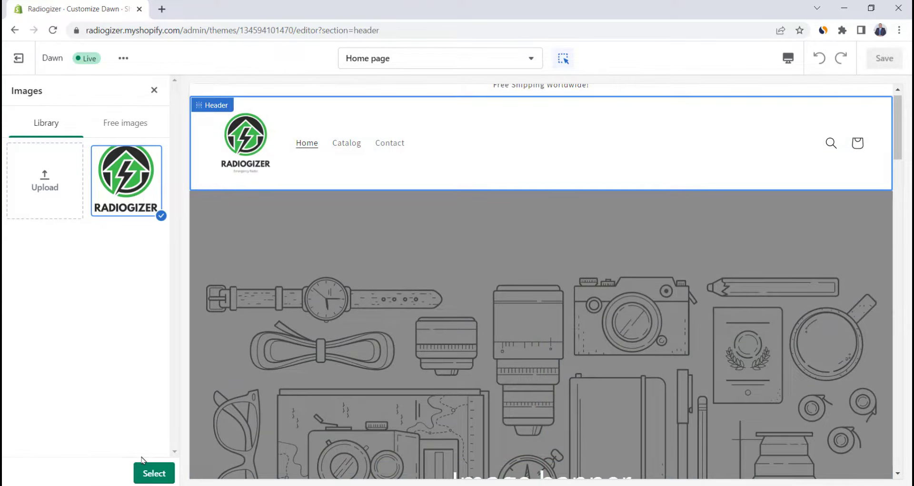
{"action": "left_click", "coordinate": [150, 474]}
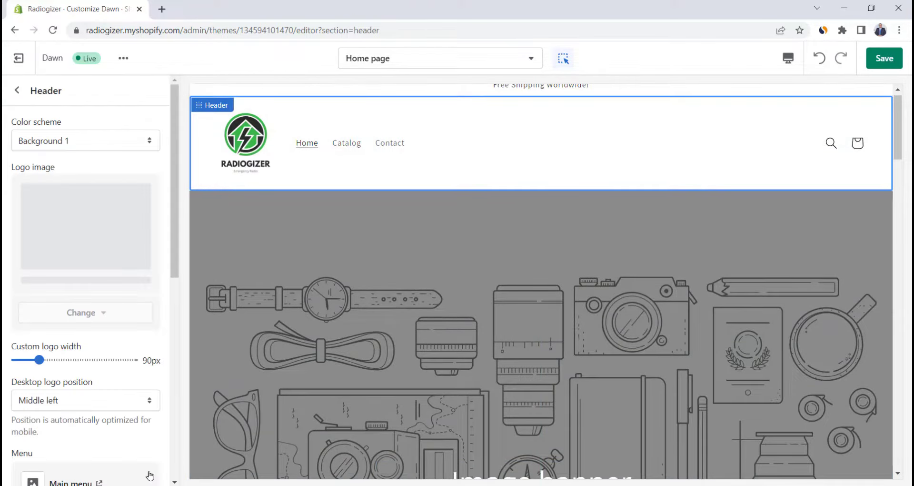
- Set the header's custom logo width to 110px and desktop logo position to Top center, and save the theme
{"action": "left_click_drag", "start_coordinate": [39, 425], "coordinate": [61, 425]}
{"action": "left_click", "coordinate": [50, 425]}
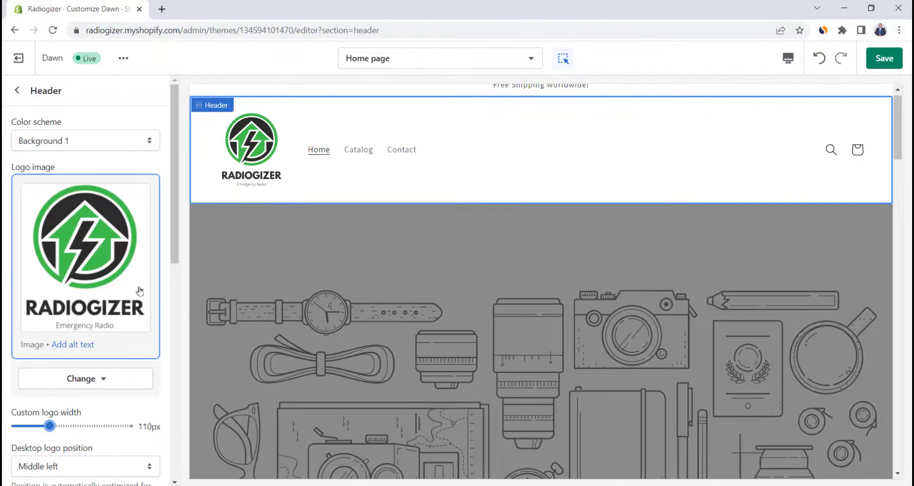
{"action": "scroll", "coordinate": [119, 286], "scroll_direction": "down", "scroll_amount": 3}
{"action": "left_click", "coordinate": [72, 351]}
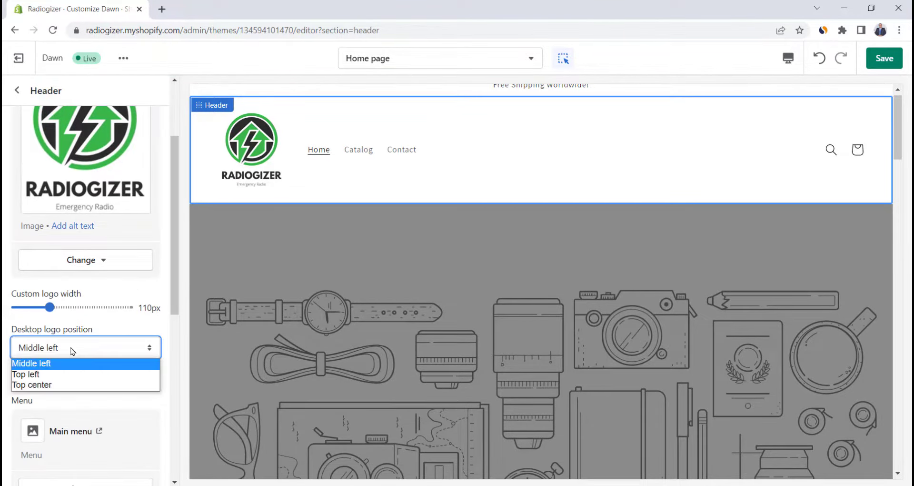
{"action": "left_click", "coordinate": [76, 385]}
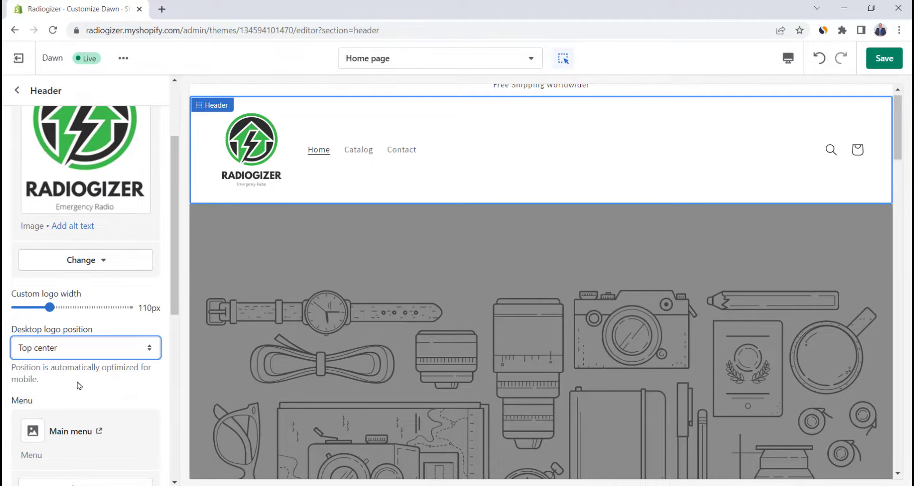
{"action": "scroll", "coordinate": [18, 92], "scroll_direction": "up", "scroll_amount": 3}
{"action": "left_click", "coordinate": [18, 92]}
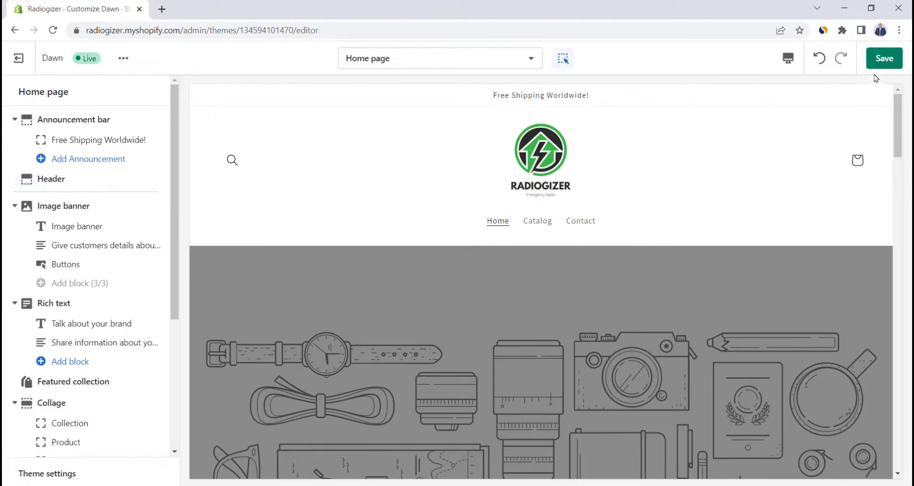
{"action": "left_click", "coordinate": [893, 62]}
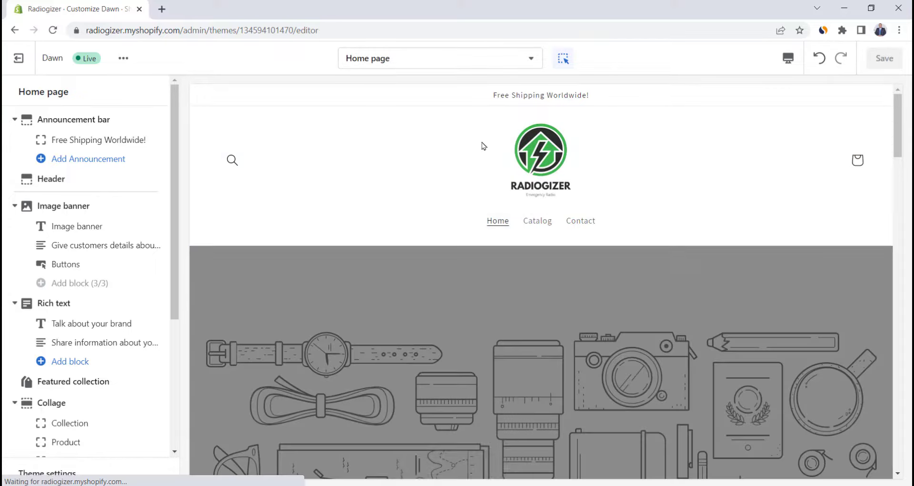
{"action": "scroll", "coordinate": [436, 176], "scroll_direction": "down", "scroll_amount": 3}
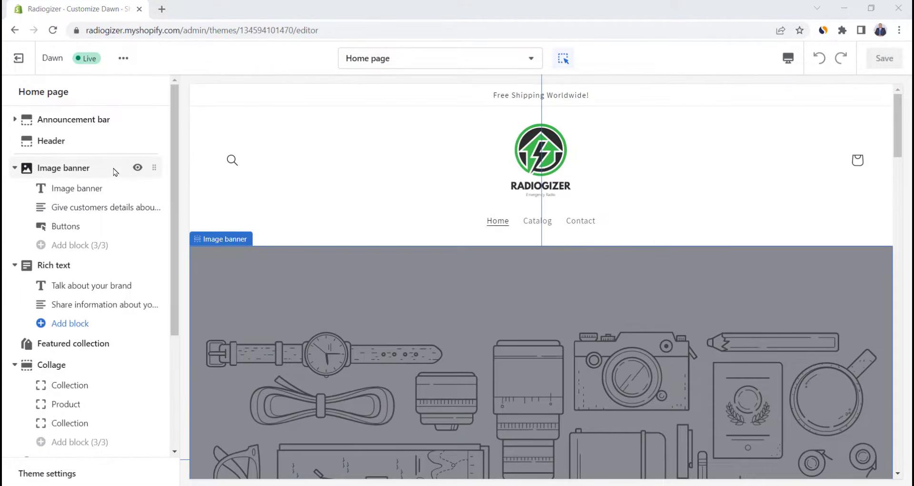
- Remove the Image banner and Rich text sections from the home page
{"action": "scroll", "coordinate": [288, 267], "scroll_direction": "down", "scroll_amount": 5}
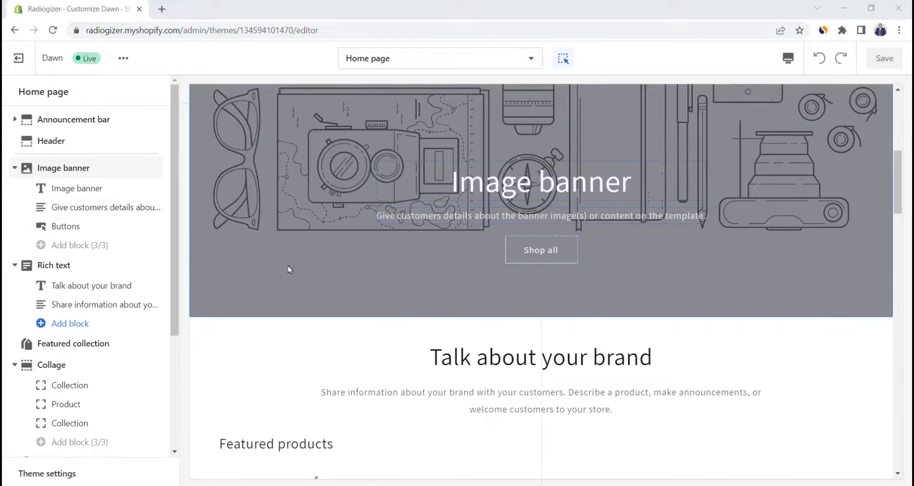
{"action": "scroll", "coordinate": [288, 269], "scroll_direction": "down", "scroll_amount": 10}
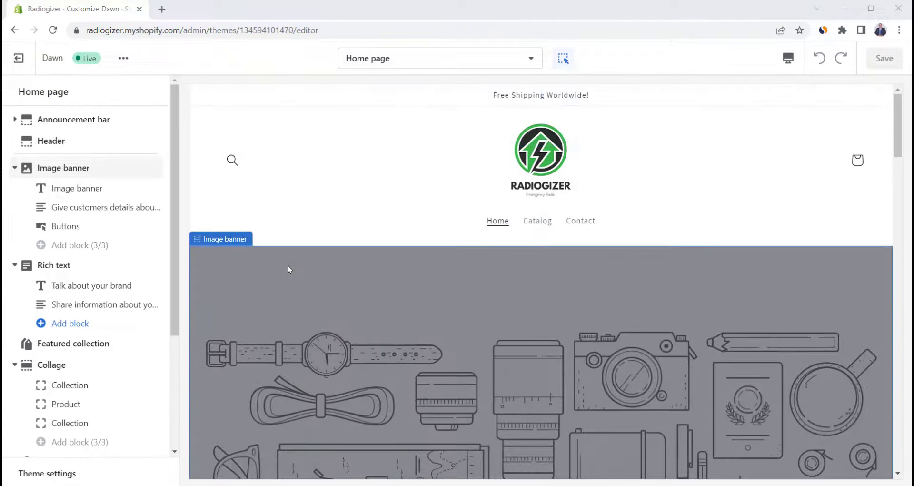
{"action": "left_click", "coordinate": [288, 269]}
{"action": "scroll", "coordinate": [113, 273], "scroll_direction": "down", "scroll_amount": 5}
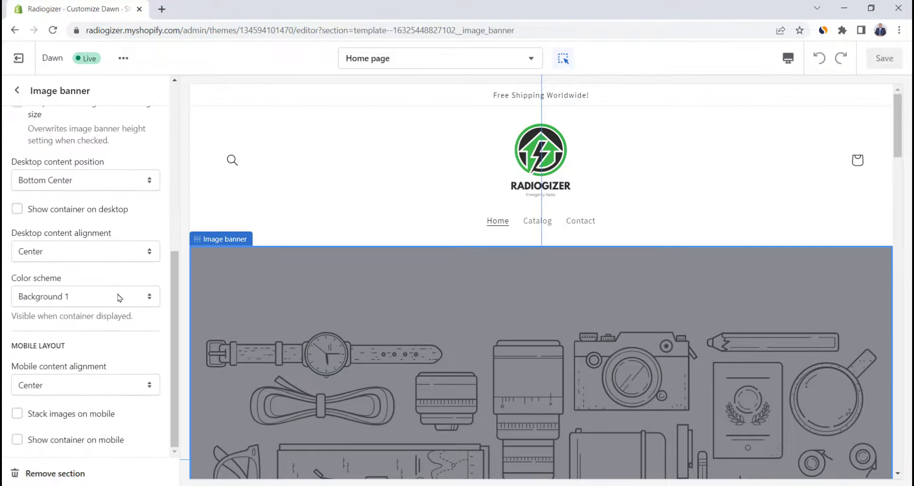
{"action": "left_click", "coordinate": [77, 473]}
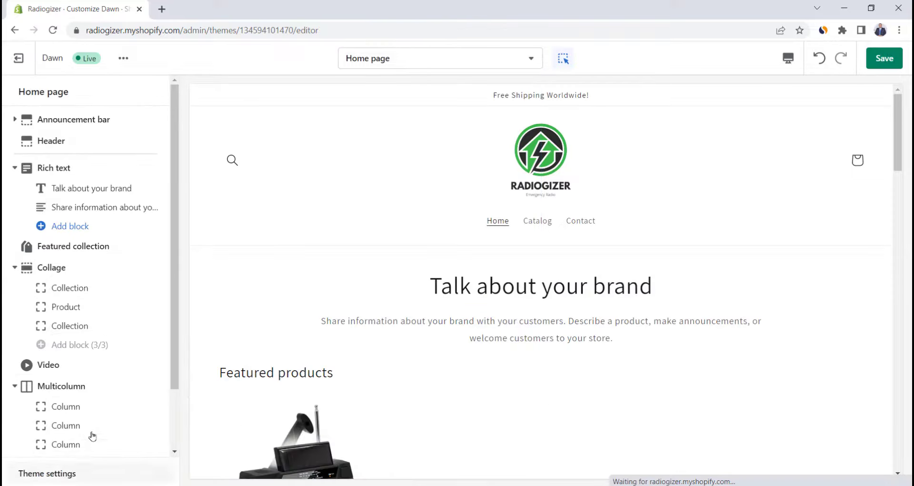
{"action": "left_click", "coordinate": [42, 169]}
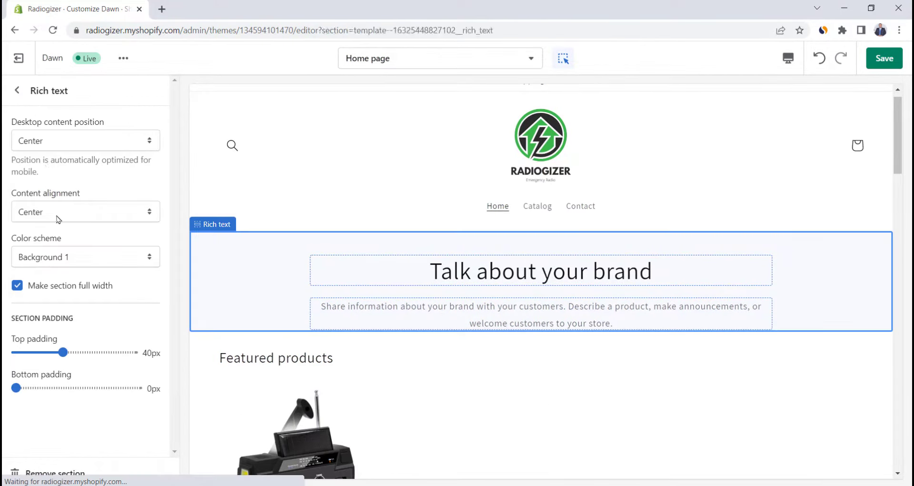
{"action": "left_click", "coordinate": [74, 473]}
- Remove the Featured collection, Collage and Video sections from the home page
{"action": "mouse_move", "coordinate": [62, 186]}
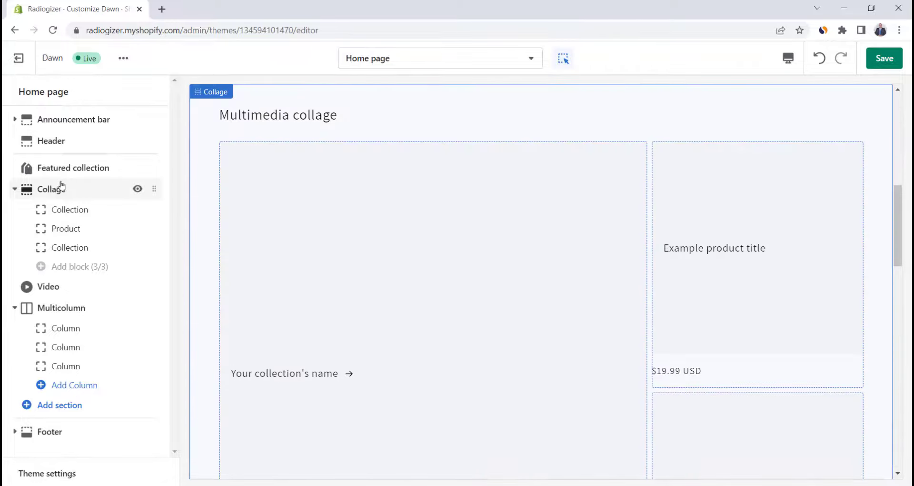
{"action": "left_click", "coordinate": [65, 169]}
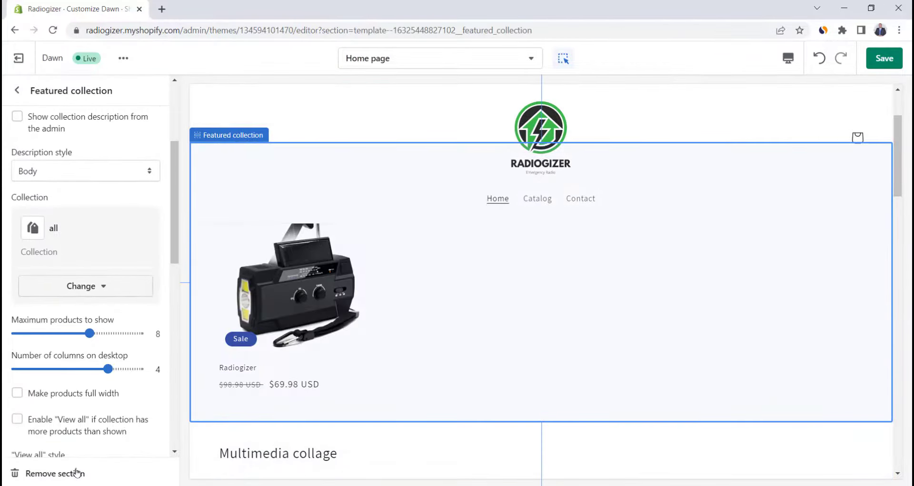
{"action": "left_click", "coordinate": [75, 472]}
{"action": "left_click", "coordinate": [63, 170]}
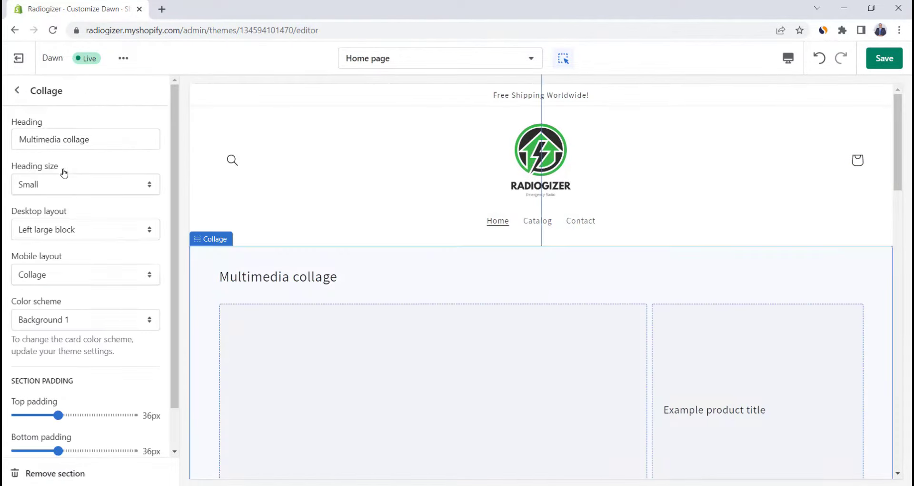
{"action": "scroll", "coordinate": [80, 429], "scroll_direction": "down", "scroll_amount": 1}
{"action": "left_click", "coordinate": [76, 473]}
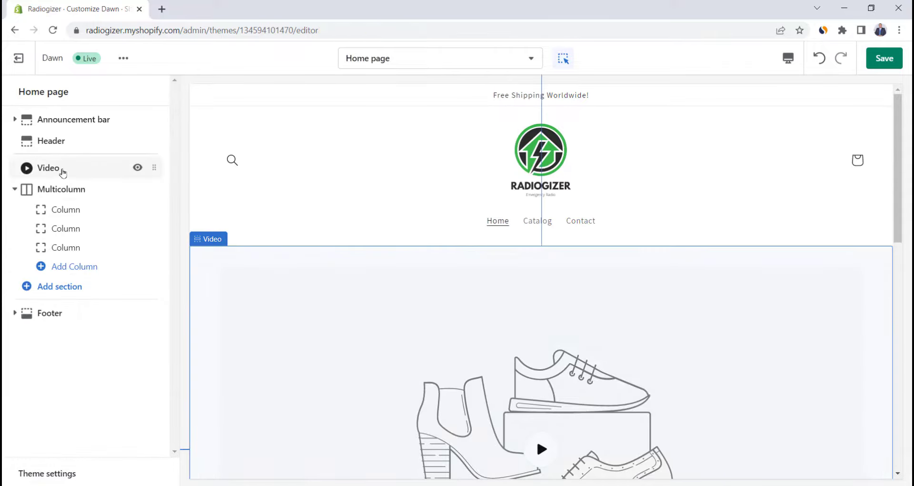
{"action": "left_click", "coordinate": [63, 170]}
{"action": "left_click", "coordinate": [75, 473]}
- Remove all three Column blocks from the Multicolumn section and hide that section
{"action": "left_click", "coordinate": [62, 189]}
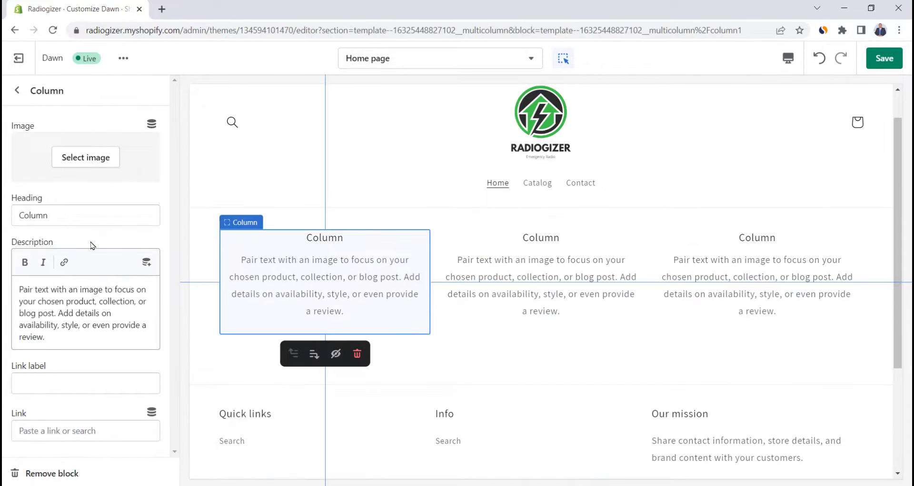
{"action": "left_click", "coordinate": [74, 473]}
{"action": "left_click", "coordinate": [65, 190]}
{"action": "left_click", "coordinate": [75, 472]}
{"action": "left_click", "coordinate": [63, 187]}
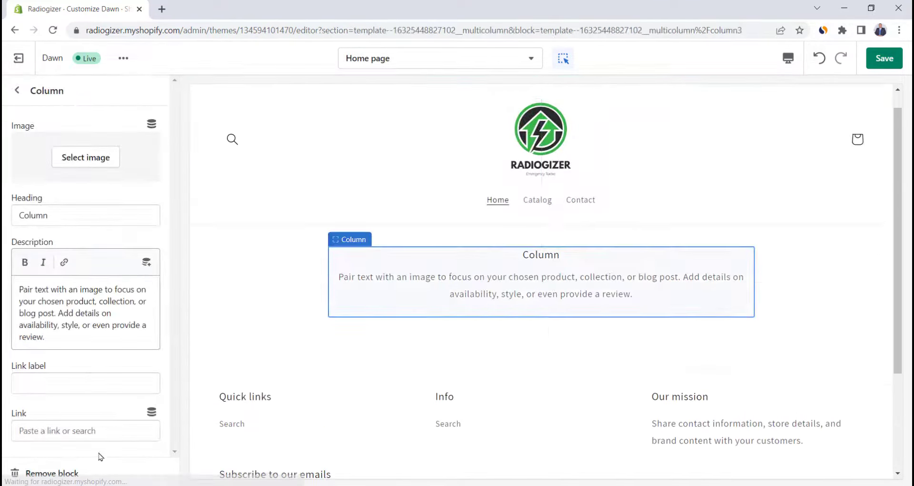
{"action": "left_click", "coordinate": [91, 473]}
{"action": "left_click", "coordinate": [137, 168]}
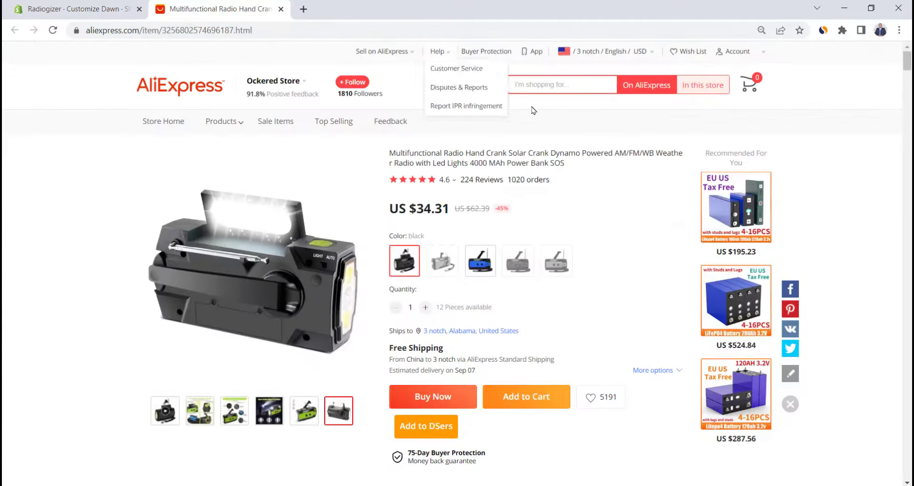
- Save the green 4000mAh radio image from the description on the AliExpress product page
{"action": "scroll", "coordinate": [611, 237], "scroll_direction": "down", "scroll_amount": 3}
{"action": "scroll", "coordinate": [612, 237], "scroll_direction": "down", "scroll_amount": 15}
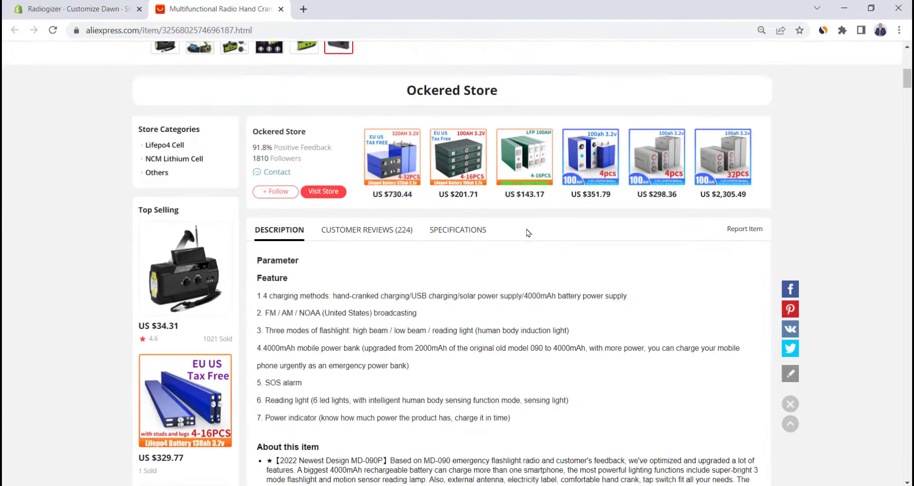
{"action": "scroll", "coordinate": [501, 227], "scroll_direction": "down", "scroll_amount": 3}
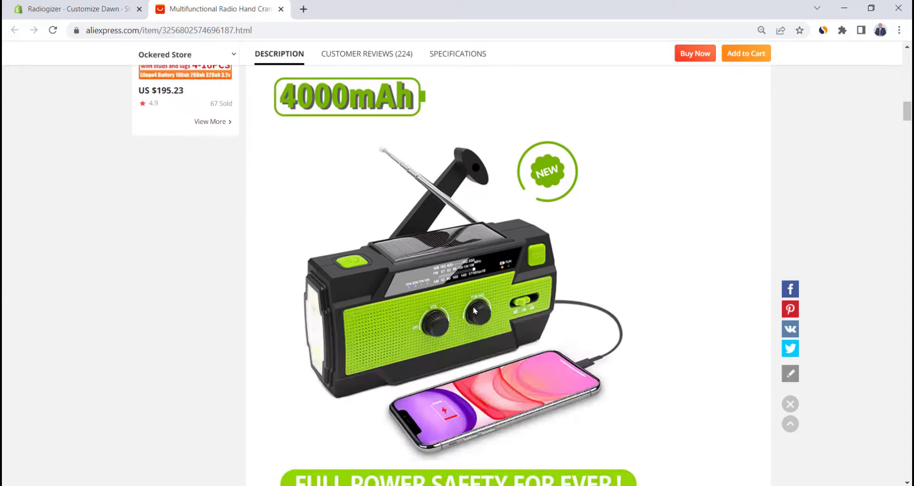
{"action": "scroll", "coordinate": [619, 239], "scroll_direction": "up", "scroll_amount": 1}
{"action": "right_click", "coordinate": [460, 300]}
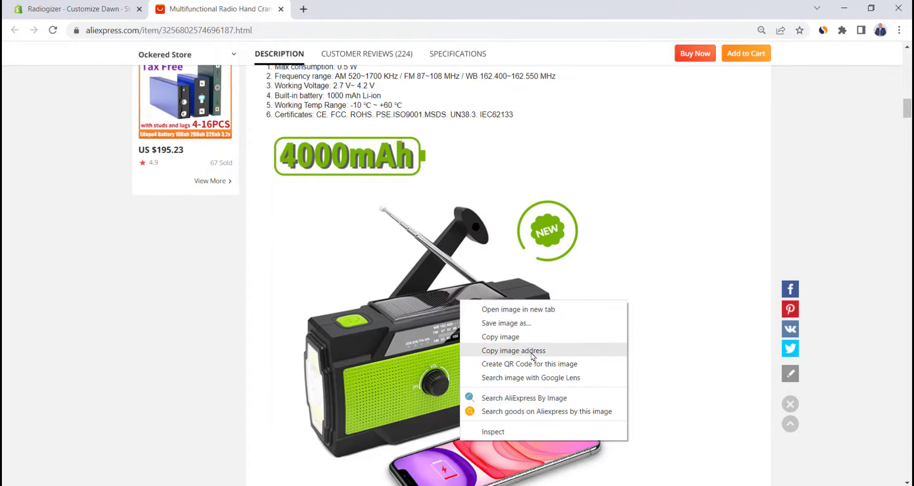
{"action": "left_click", "coordinate": [506, 322]}
- Return to the Shopify theme editor and add an Image with text section to the home page
{"action": "left_click", "coordinate": [105, 7]}
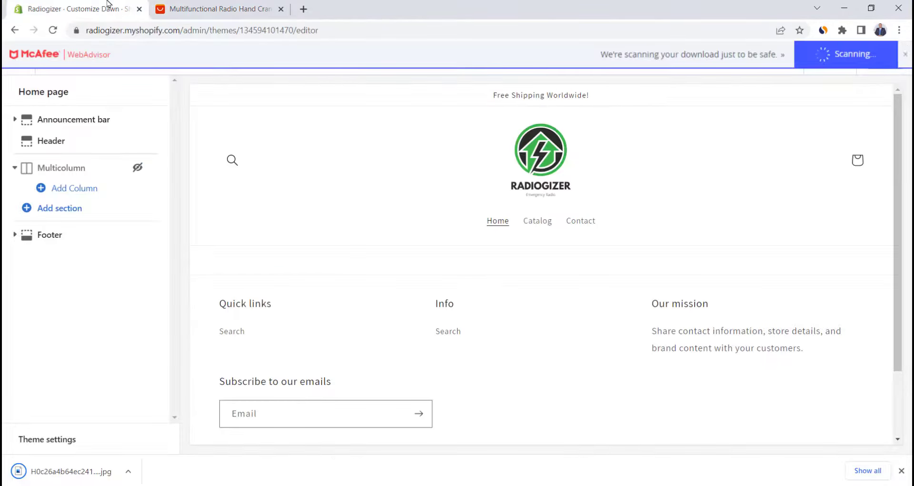
{"action": "left_click", "coordinate": [64, 210]}
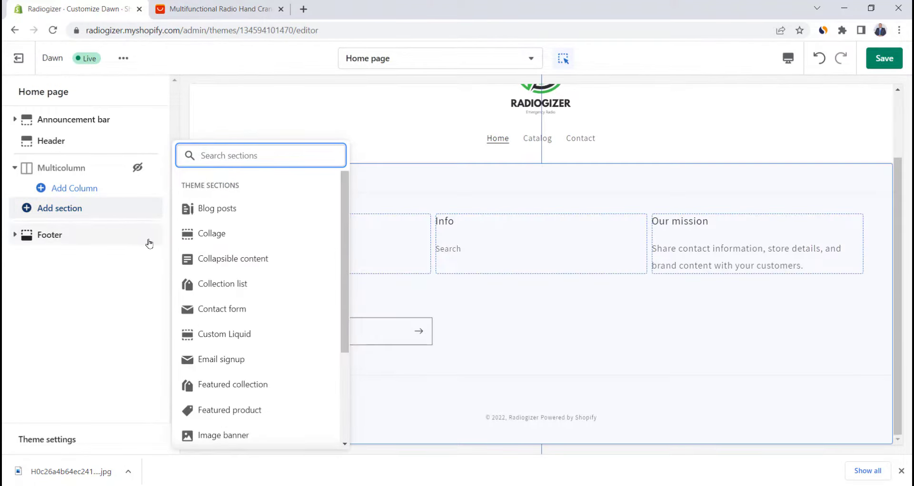
{"action": "scroll", "coordinate": [261, 284], "scroll_direction": "down", "scroll_amount": 3}
{"action": "left_click", "coordinate": [226, 338]}
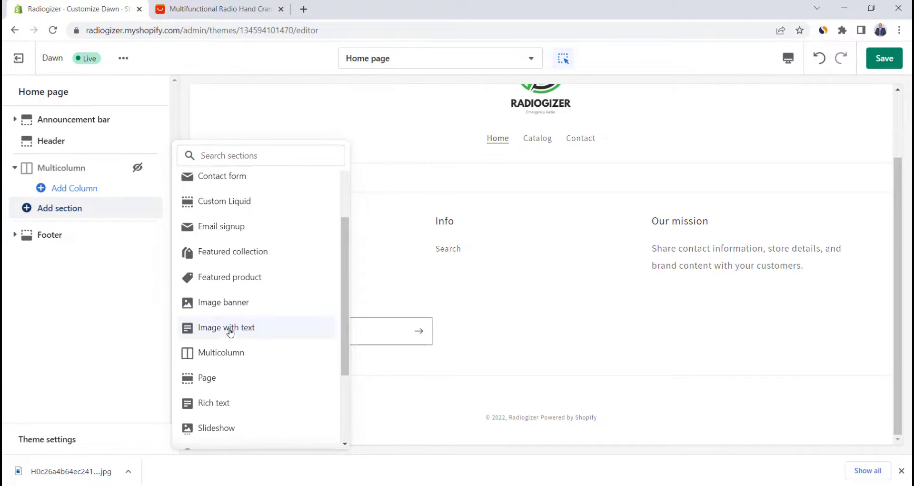
{"action": "left_click", "coordinate": [230, 333]}
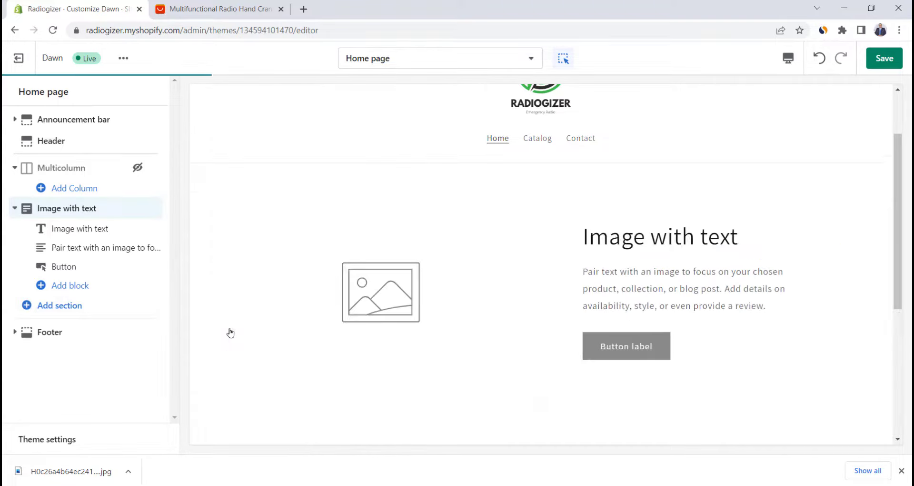
- Upload the downloaded 4000mAh radio image as the Image with text section's image
{"action": "left_click", "coordinate": [81, 211]}
{"action": "left_click", "coordinate": [86, 164]}
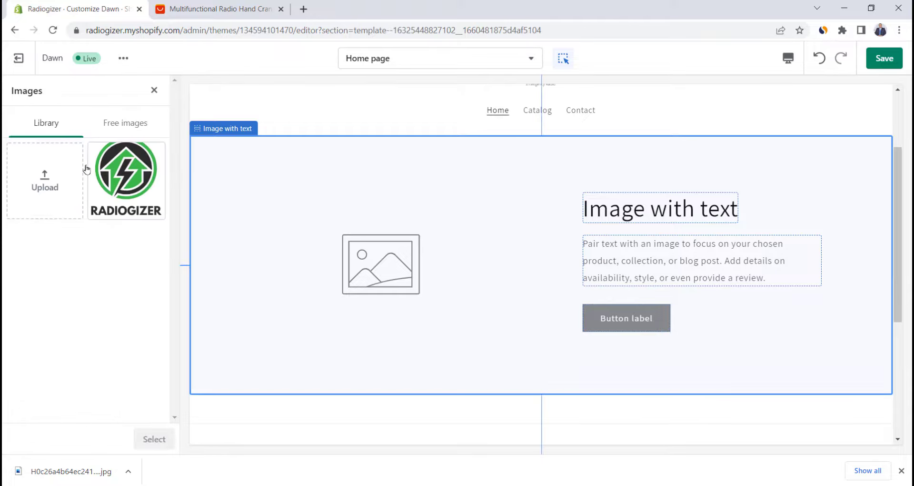
{"action": "left_click", "coordinate": [42, 180]}
{"action": "left_click", "coordinate": [352, 117]}
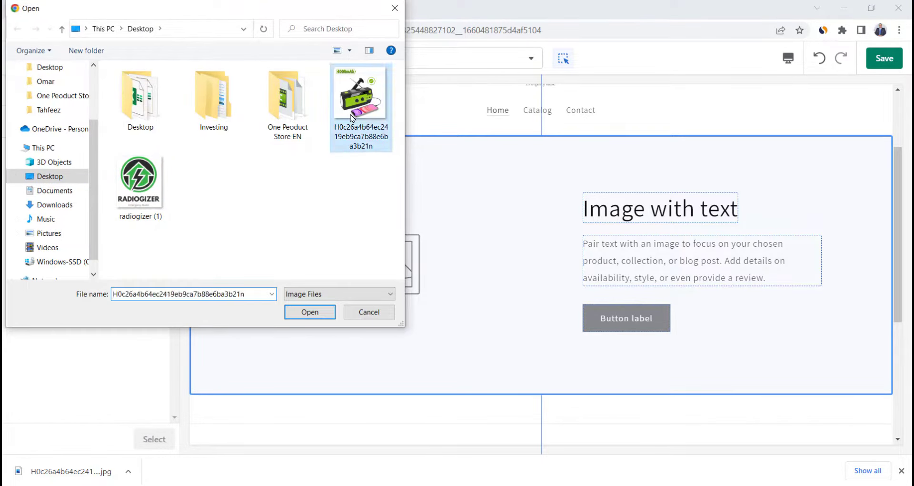
{"action": "double_click", "coordinate": [353, 117]}
{"action": "left_click", "coordinate": [16, 94]}
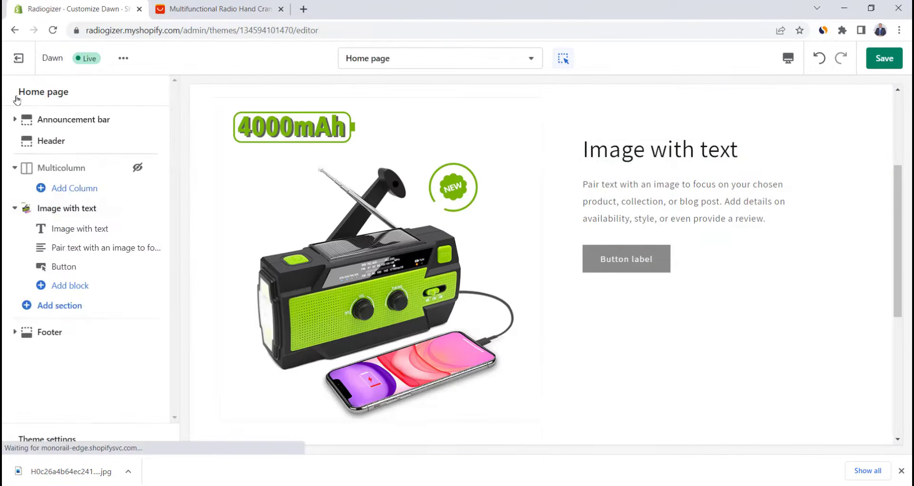
- Set the Image with text section's heading to "RAGIOGOZER"
{"action": "left_click", "coordinate": [92, 228]}
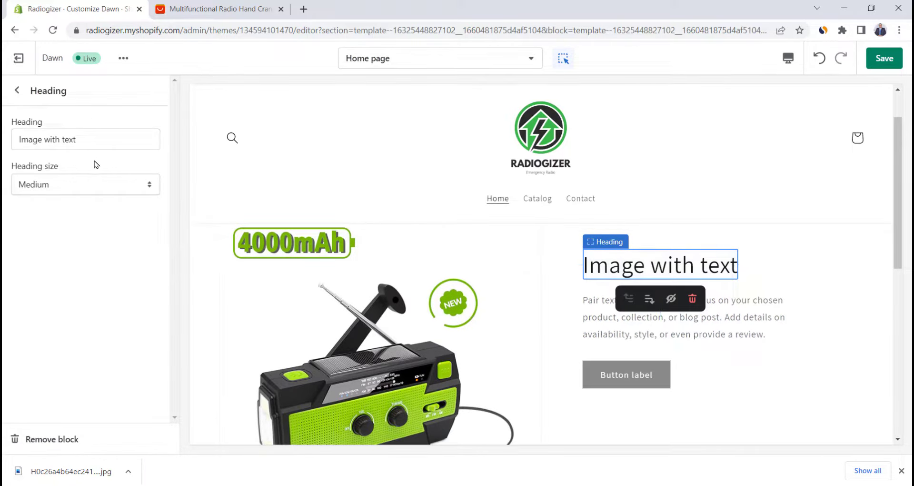
{"action": "triple_click", "coordinate": [98, 138]}
{"action": "type", "text": "RAGIOGOZER"}
{"action": "left_click", "coordinate": [125, 217]}
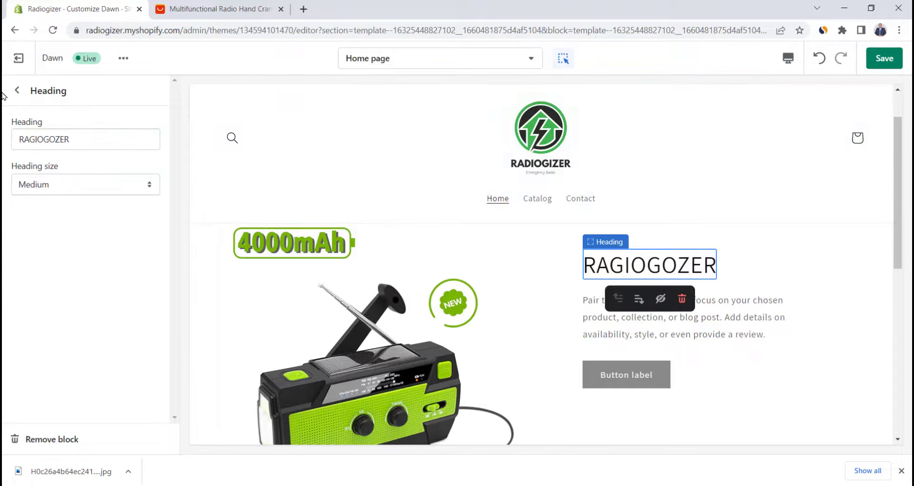
{"action": "left_click", "coordinate": [12, 91]}
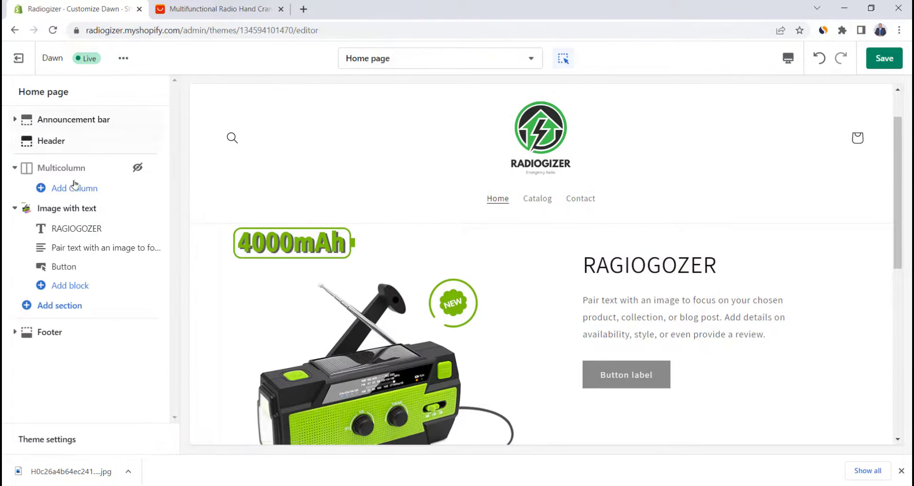
- Open the section's text block and copy the first "About this item" bullet on AliExpress, starting from "optimized and upgraded a lot of features"
{"action": "left_click", "coordinate": [95, 245]}
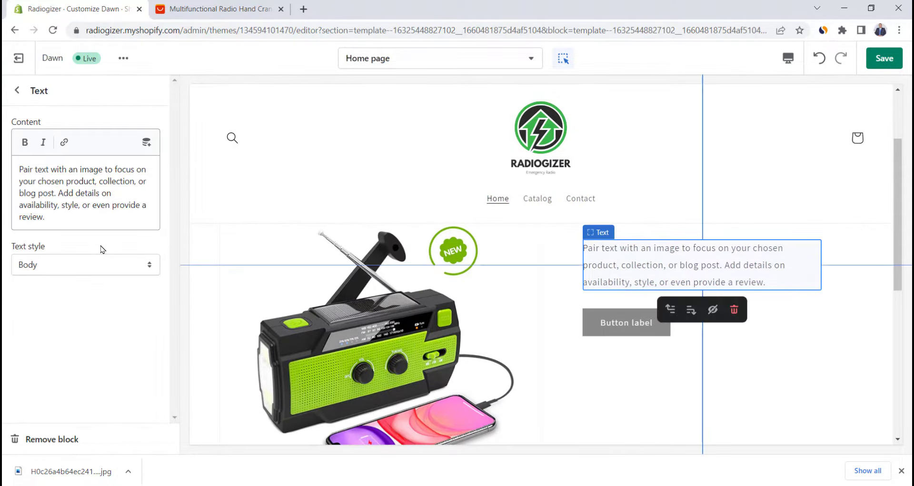
{"action": "left_click", "coordinate": [224, 9]}
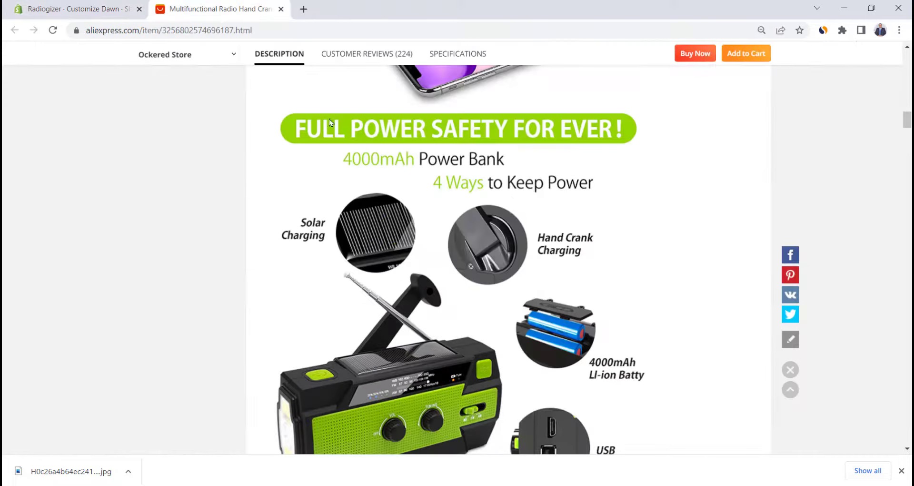
{"action": "scroll", "coordinate": [350, 149], "scroll_direction": "up", "scroll_amount": 15}
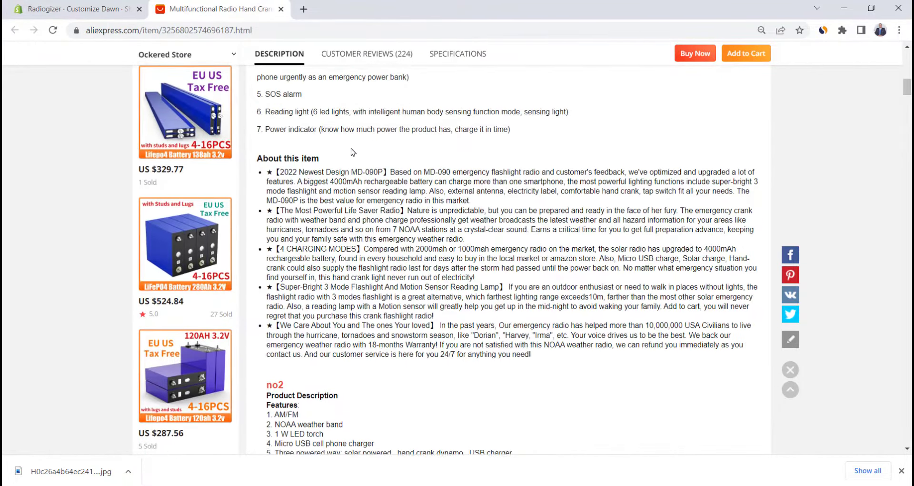
{"action": "scroll", "coordinate": [352, 151], "scroll_direction": "up", "scroll_amount": 3}
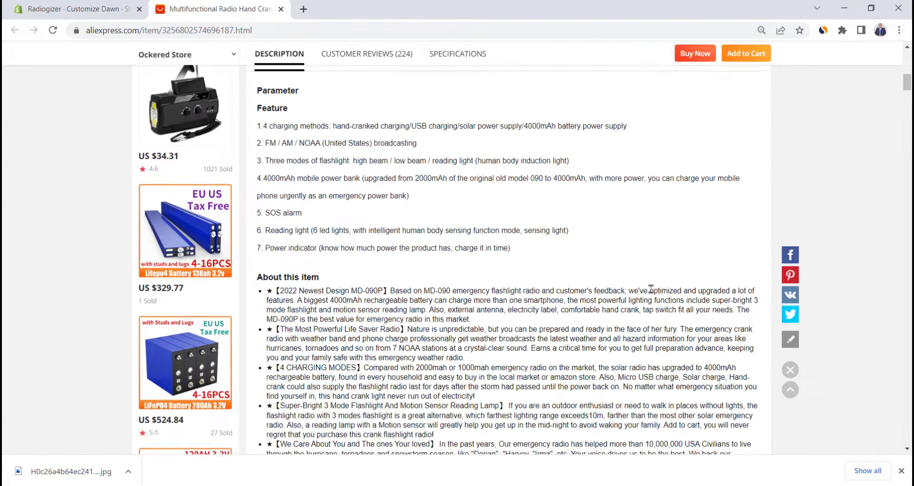
{"action": "left_click_drag", "start_coordinate": [653, 290], "coordinate": [474, 327]}
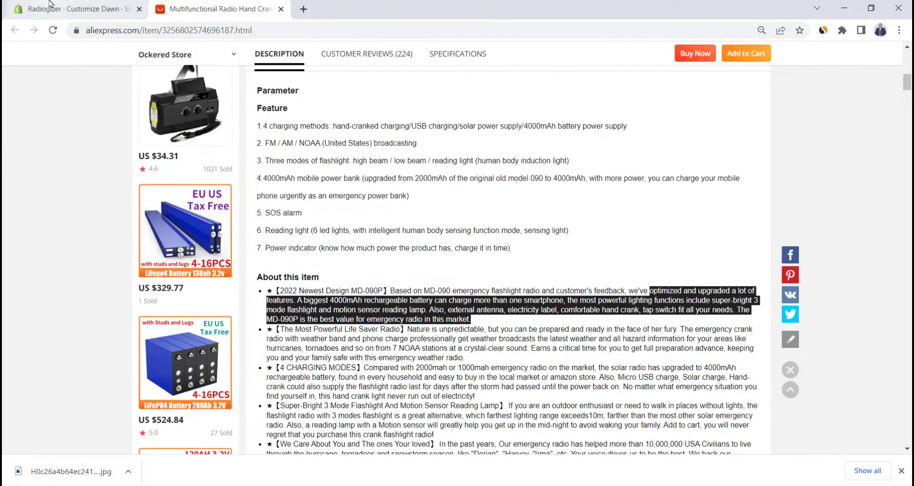
- Replace the text block's content in Shopify with the copied description, rewording its opening sentence to "optimized and upgraded Multifunctional Radio."
{"action": "left_click", "coordinate": [76, 8]}
{"action": "key", "text": "ctrl+a"}
{"action": "type", "text": "optimized and upgraded Multifunctional Radio. A biggest 4000mAh rechargeable battery can charge more than one smartphone, the most powerful lighting functions include super-bright 3 mode flashlight and motion sensor reading lamp. Also, external antenna, electricity label, comfortable hand crank, tap switch fit all your needs. The MD-090P is the best value for emergency radio in this market."}
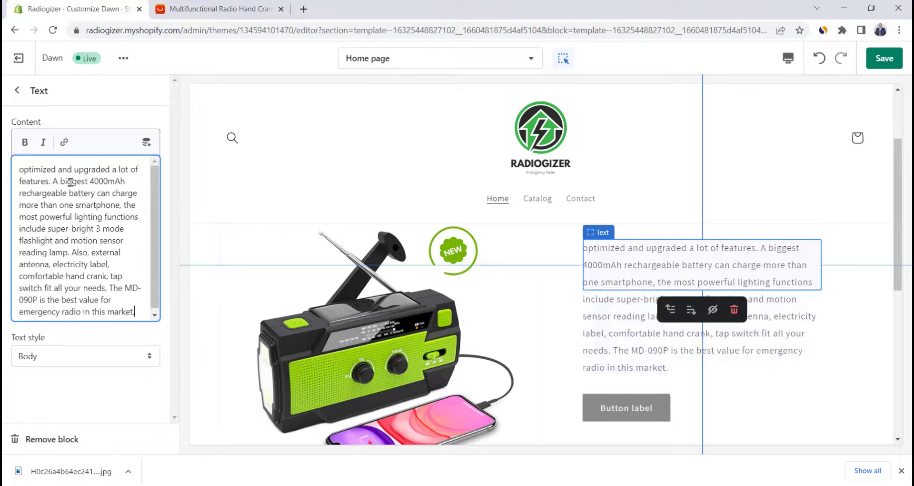
{"action": "key", "text": "Escape"}
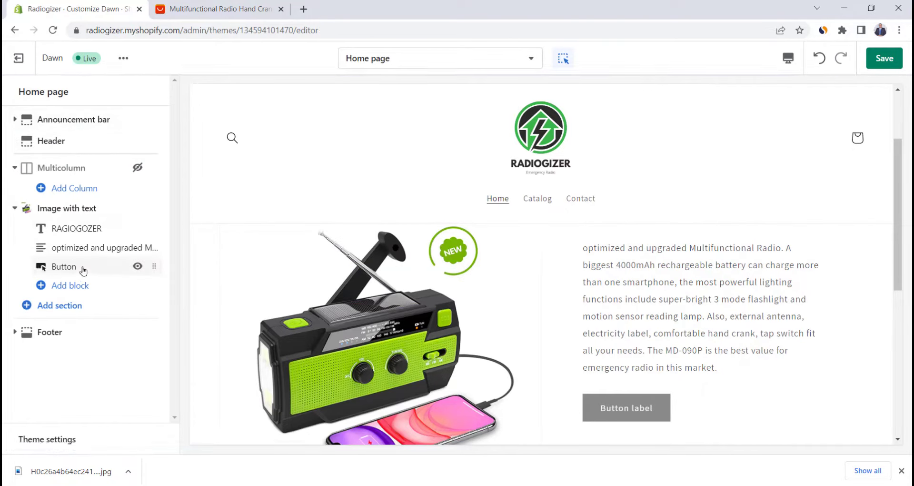
- Link the Image with text section's button to the Radiogizer product
{"action": "left_click", "coordinate": [81, 267]}
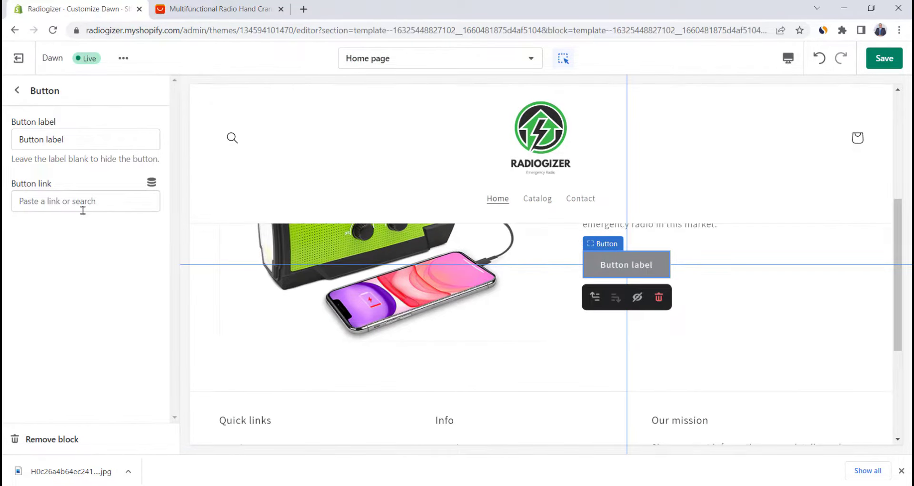
{"action": "left_click", "coordinate": [83, 204]}
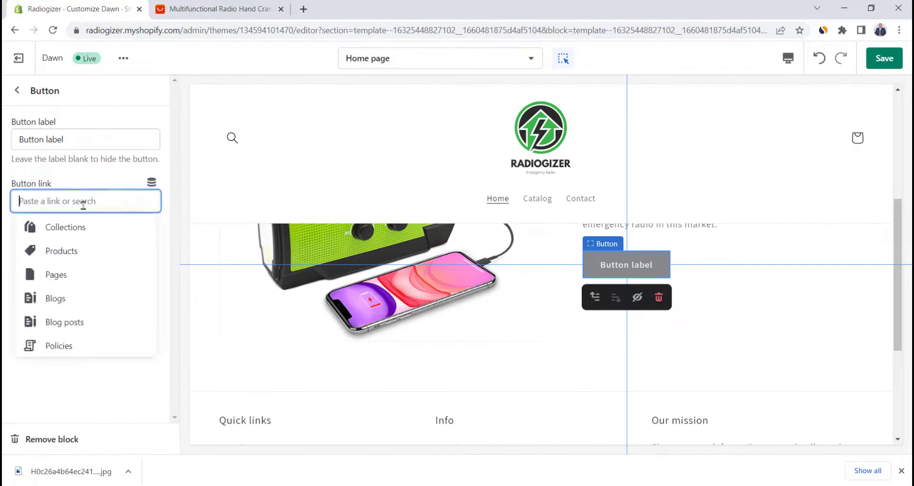
{"action": "left_click", "coordinate": [77, 252]}
{"action": "left_click", "coordinate": [76, 177]}
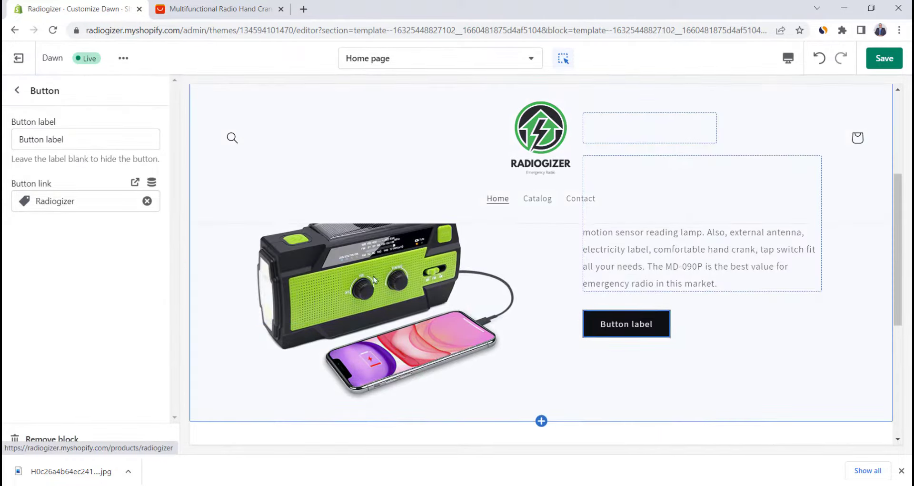
- Label the Image with text section's button "Buy Now" and save the theme
{"action": "type", "text": "Buy Now"}
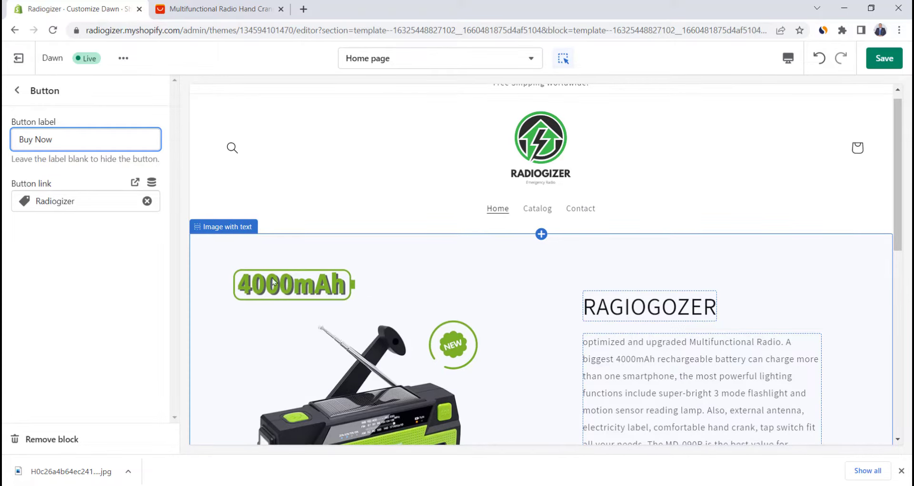
{"action": "left_click", "coordinate": [17, 90]}
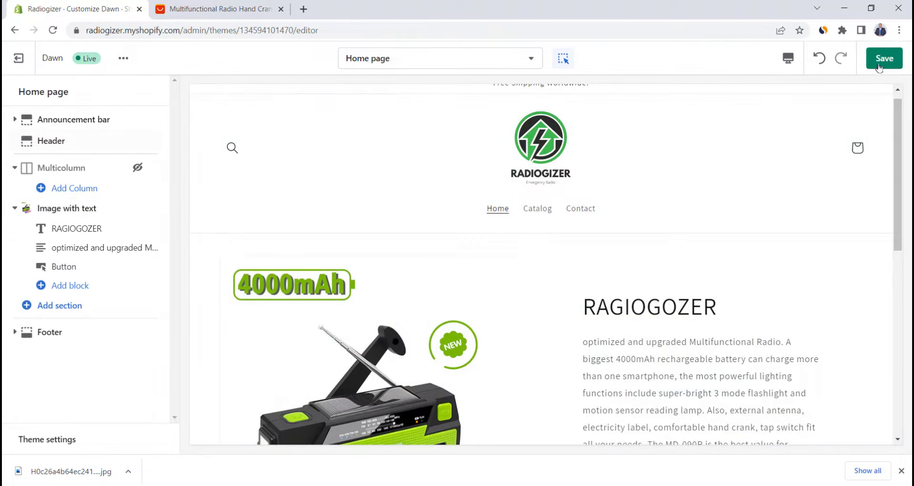
- Download the "FULL POWER SAFETY FOR EVER!" image and the labelled radio parts image from the AliExpress product description
{"action": "left_click", "coordinate": [234, 4]}
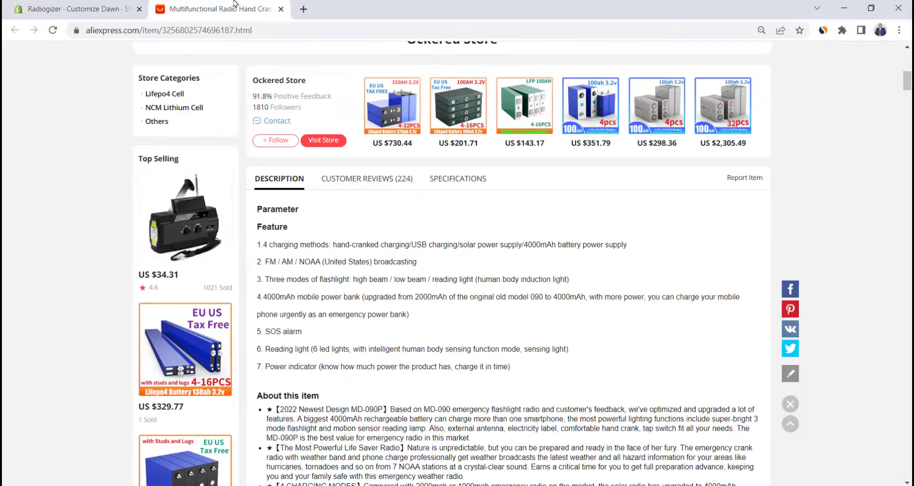
{"action": "scroll", "coordinate": [525, 220], "scroll_direction": "down", "scroll_amount": 20}
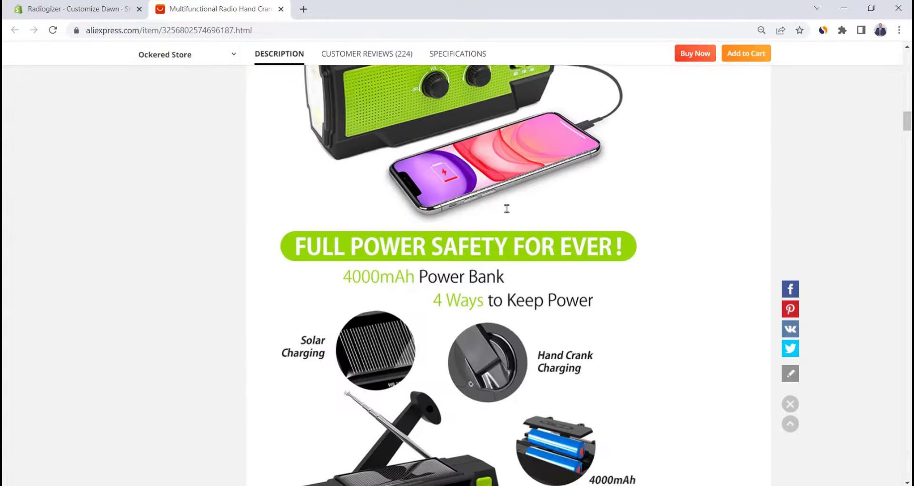
{"action": "scroll", "coordinate": [484, 212], "scroll_direction": "up", "scroll_amount": 3}
{"action": "scroll", "coordinate": [481, 216], "scroll_direction": "down", "scroll_amount": 9}
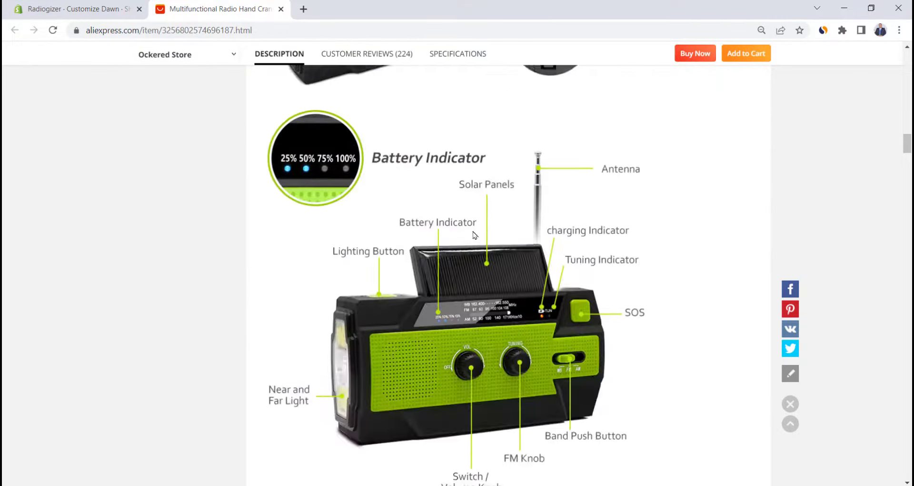
{"action": "scroll", "coordinate": [476, 233], "scroll_direction": "up", "scroll_amount": 4}
{"action": "right_click", "coordinate": [475, 233]}
{"action": "left_click", "coordinate": [505, 257]}
{"action": "left_click", "coordinate": [328, 314]}
{"action": "scroll", "coordinate": [472, 263], "scroll_direction": "down", "scroll_amount": 3}
{"action": "right_click", "coordinate": [472, 263]}
{"action": "left_click", "coordinate": [517, 286]}
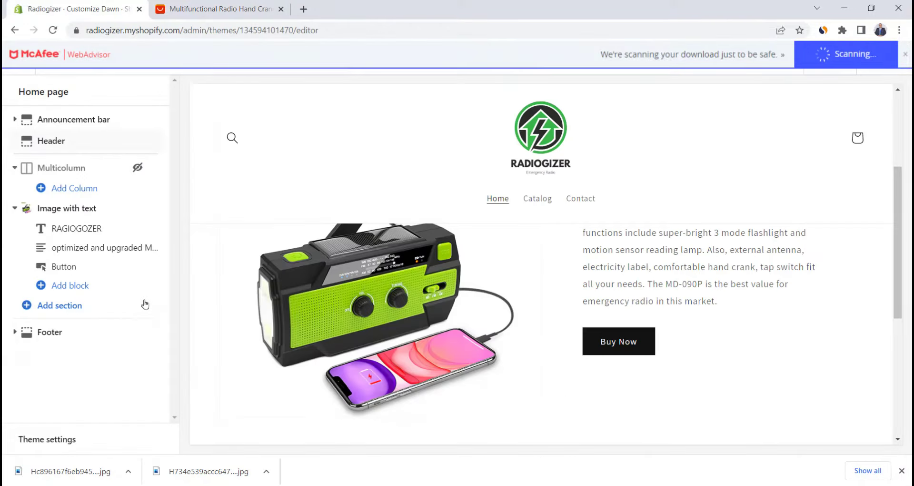
- Add a Multicolumn section to the Shopify home page with 2 columns on desktop, hiding its third column
{"action": "left_click", "coordinate": [62, 305]}
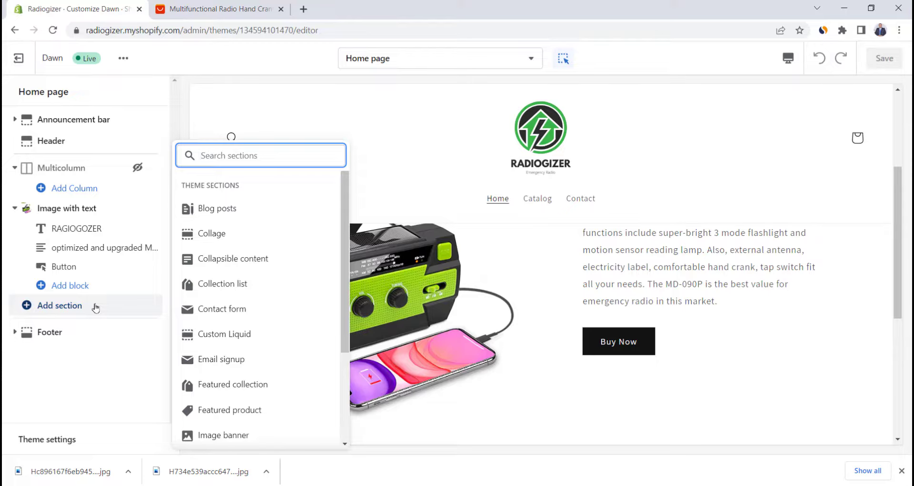
{"action": "scroll", "coordinate": [257, 324], "scroll_direction": "down", "scroll_amount": 5}
{"action": "left_click", "coordinate": [257, 293]}
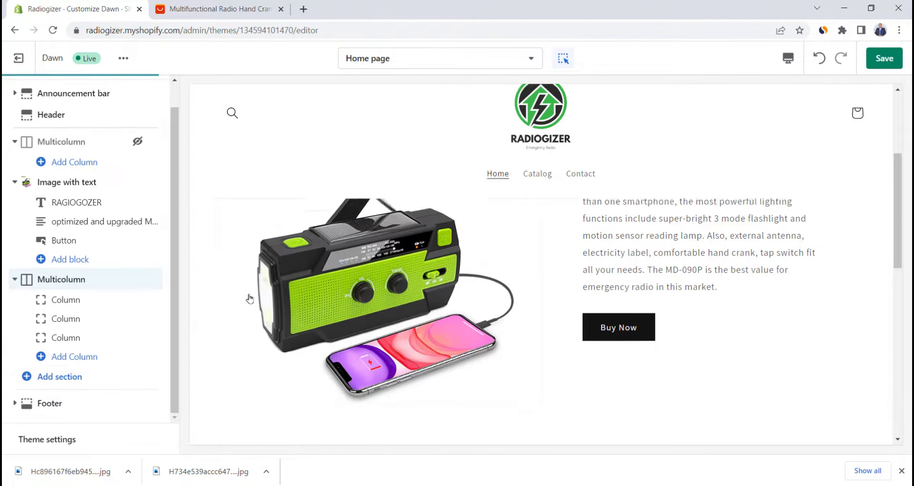
{"action": "left_click", "coordinate": [86, 281]}
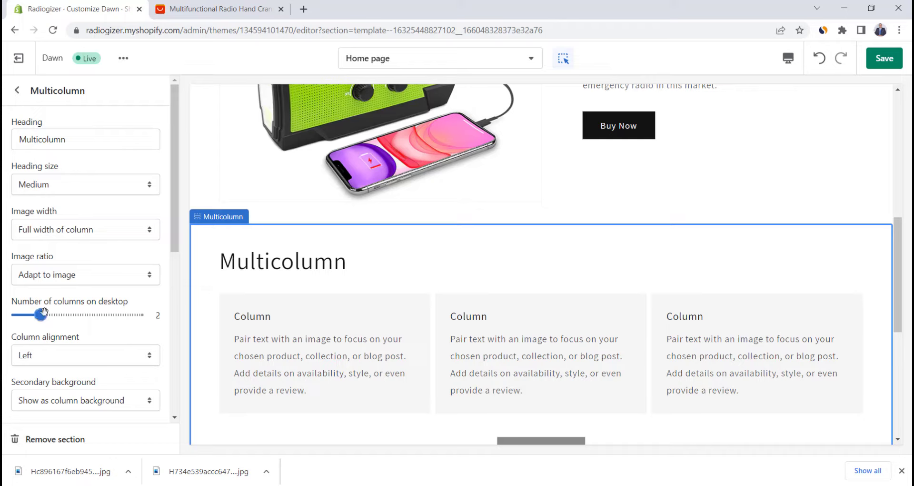
{"action": "left_click", "coordinate": [17, 91]}
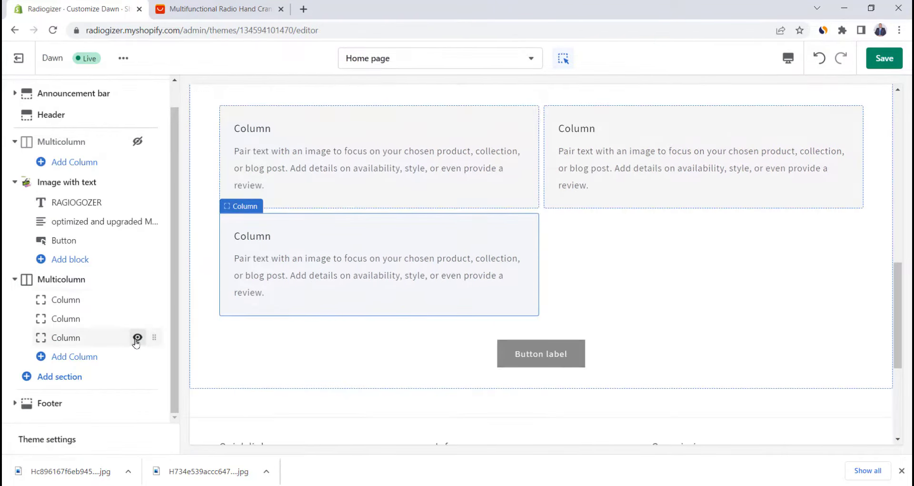
{"action": "left_click", "coordinate": [137, 338]}
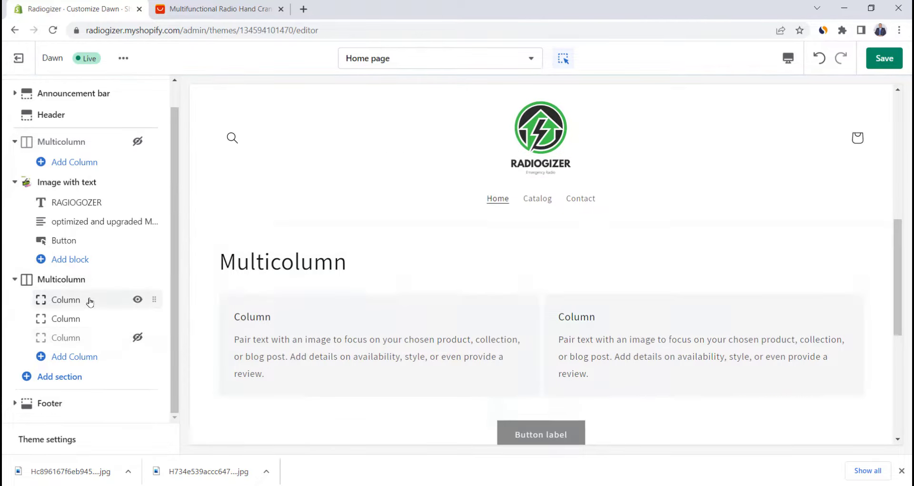
- Clear the description and heading of the first column in the new Multicolumn section
{"action": "left_click", "coordinate": [87, 300]}
{"action": "triple_click", "coordinate": [91, 303]}
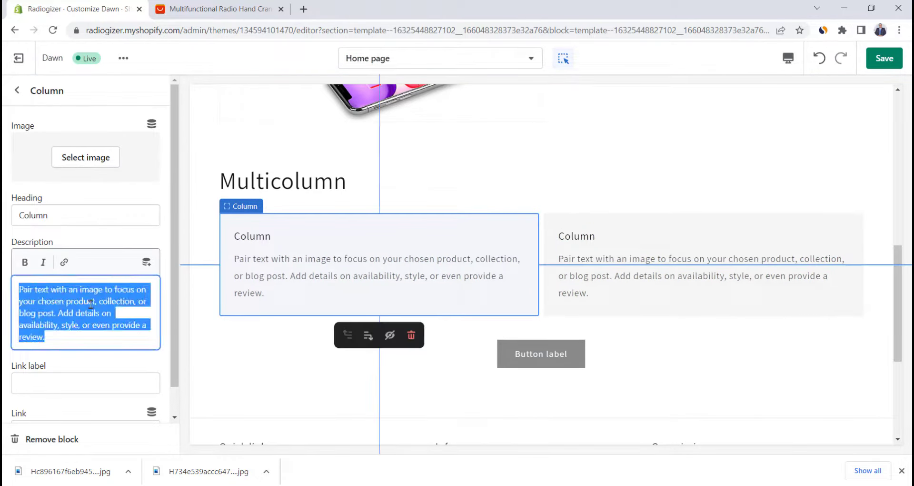
{"action": "key", "text": "BackSpace"}
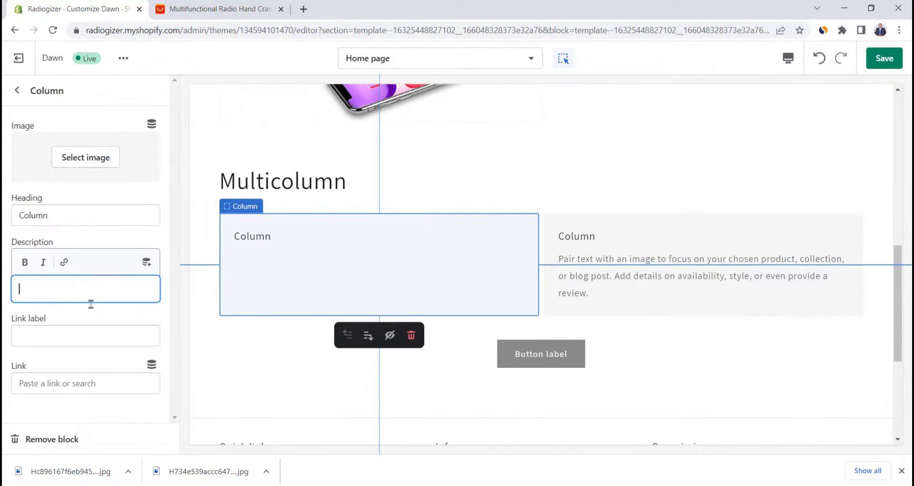
{"action": "double_click", "coordinate": [81, 215]}
{"action": "key", "text": "BackSpace"}
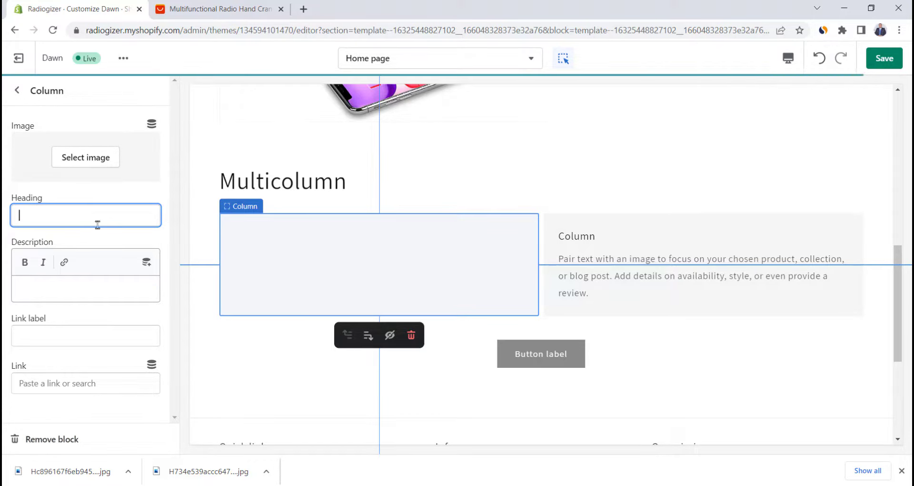
- Place the "FULL POWER SAFETY FOR EVER!" image in the first column and the labelled parts image in the second, without text
{"action": "left_click", "coordinate": [107, 168]}
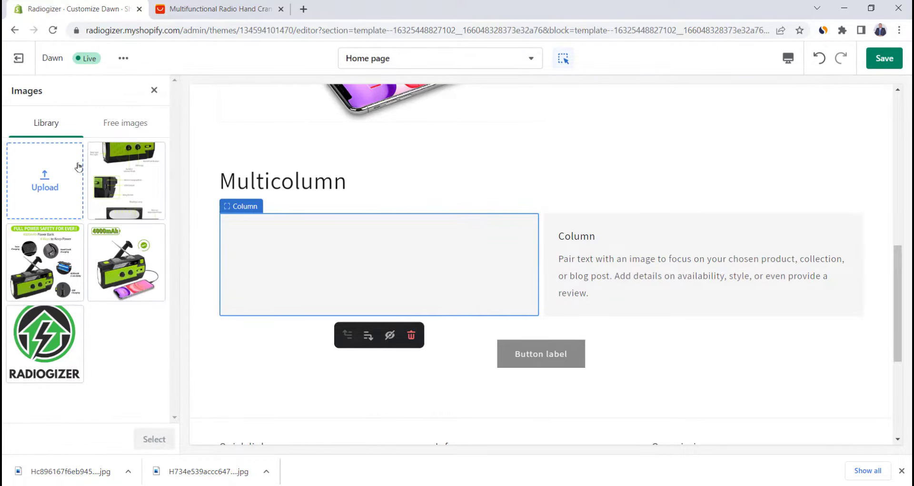
{"action": "left_click", "coordinate": [79, 167]}
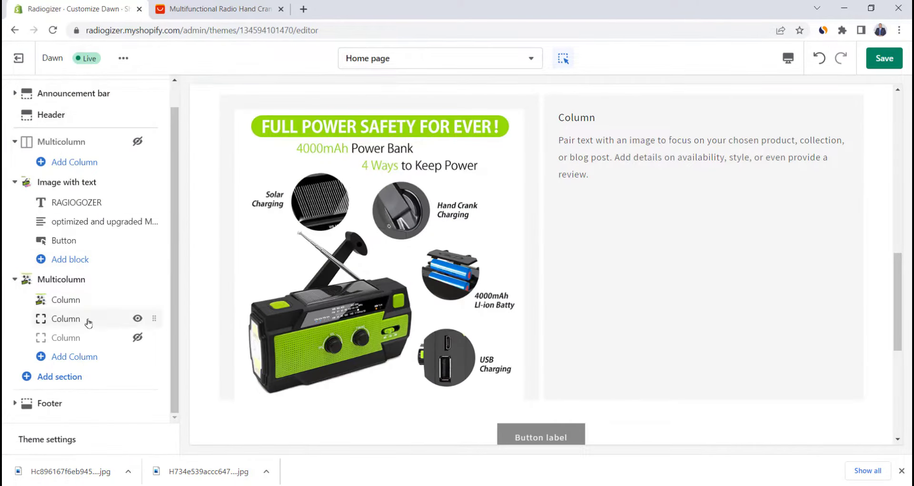
{"action": "left_click", "coordinate": [88, 323]}
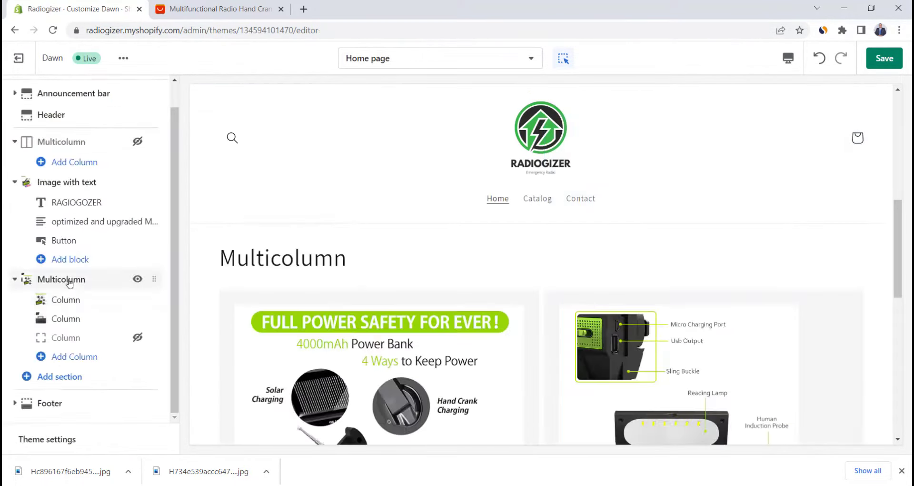
- Clear the Multicolumn section's own heading
{"action": "left_click", "coordinate": [69, 281]}
{"action": "left_click", "coordinate": [83, 136]}
{"action": "double_click", "coordinate": [83, 135]}
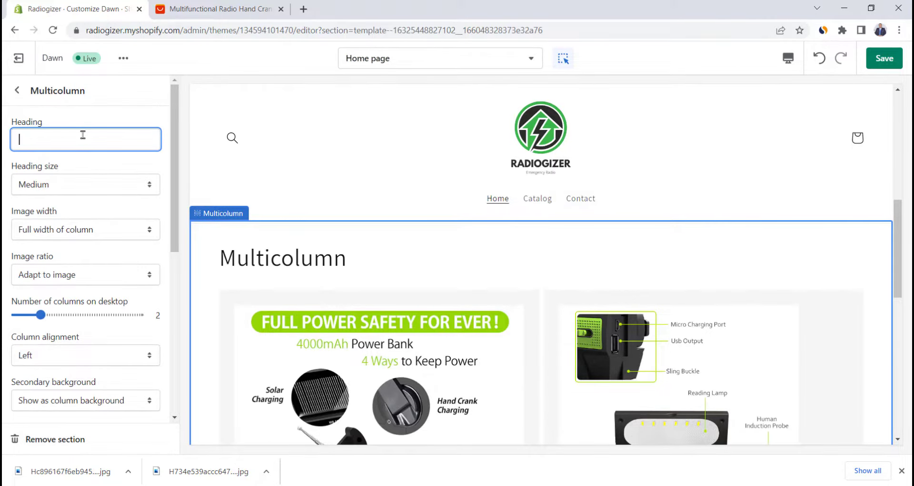
- Label the Multicolumn section's button "Buy Now" and link it to the Radiogizer product
{"action": "scroll", "coordinate": [85, 259], "scroll_direction": "down", "scroll_amount": 4}
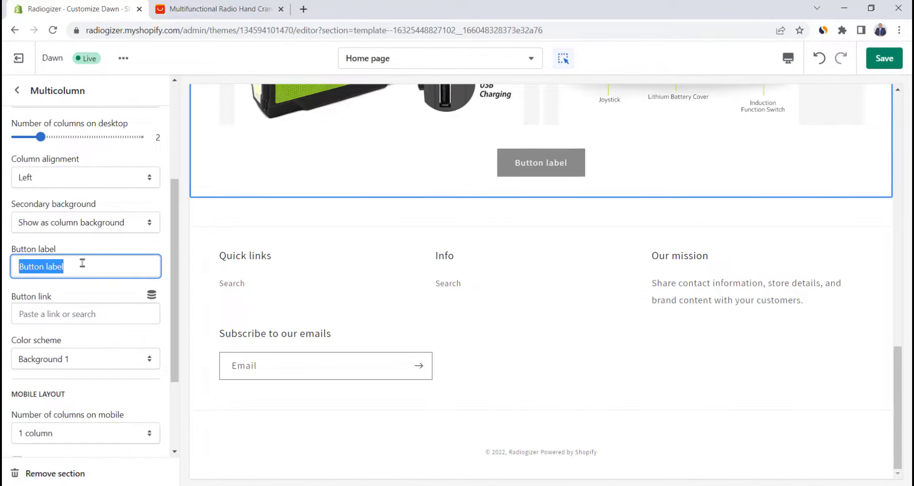
{"action": "type", "text": "Buy Now"}
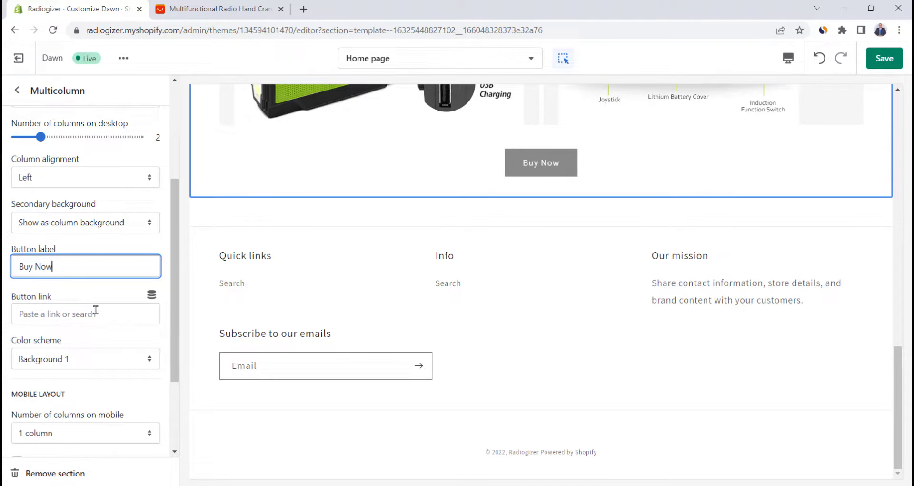
{"action": "left_click", "coordinate": [95, 310]}
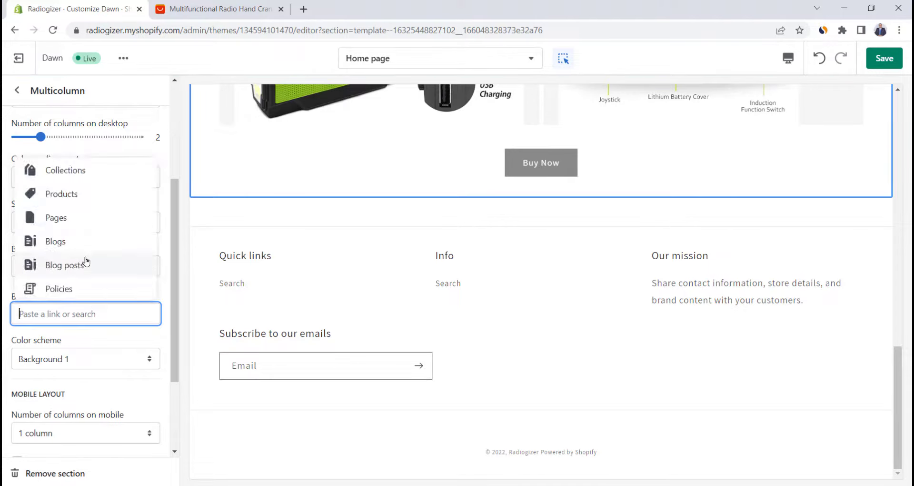
{"action": "left_click", "coordinate": [71, 195]}
{"action": "left_click", "coordinate": [71, 288]}
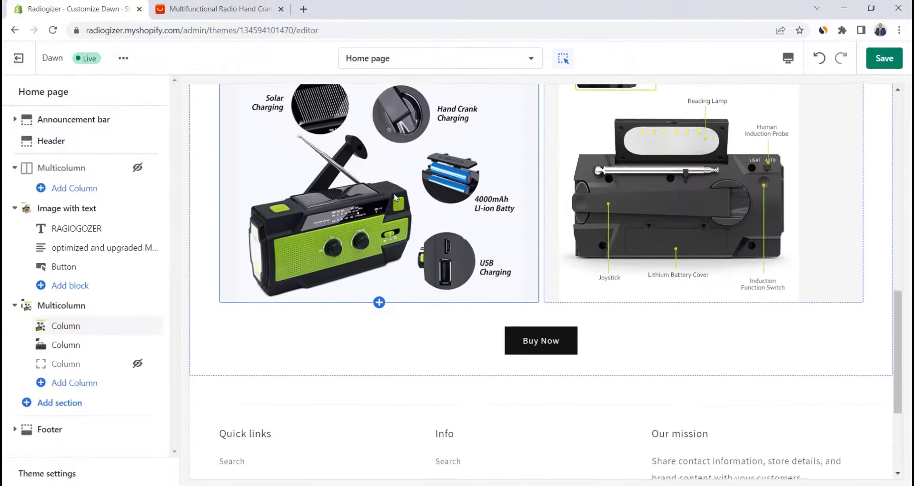
- Copy all five "About this item" bullets from the AliExpress product description
{"action": "left_click", "coordinate": [223, 6]}
{"action": "scroll", "coordinate": [373, 153], "scroll_direction": "up", "scroll_amount": 10}
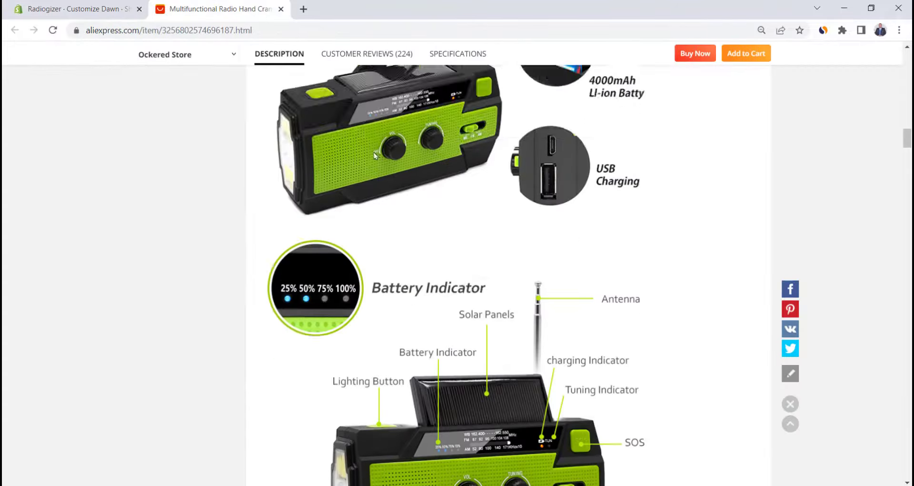
{"action": "scroll", "coordinate": [373, 152], "scroll_direction": "up", "scroll_amount": 7}
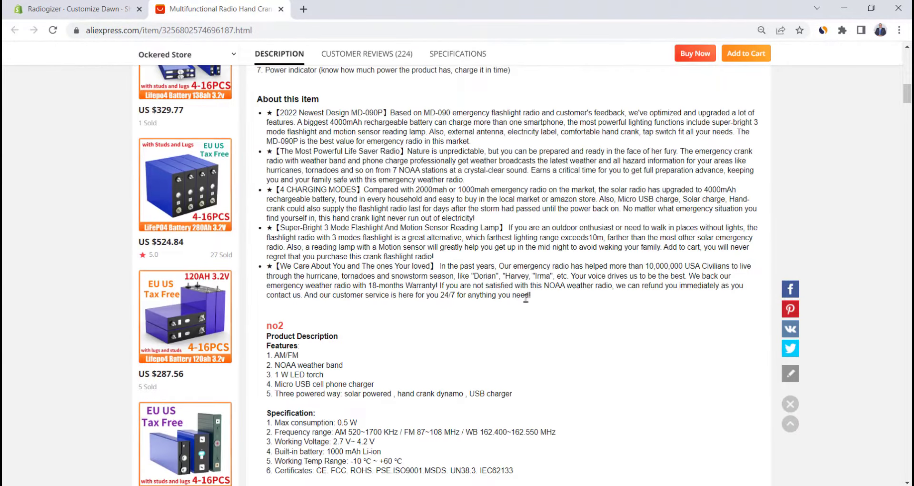
{"action": "left_click_drag", "start_coordinate": [526, 297], "coordinate": [268, 114]}
- Add a Rich text section to the Shopify home page and replace its description with the copied bullets
{"action": "key", "text": "ctrl+Page_Up"}
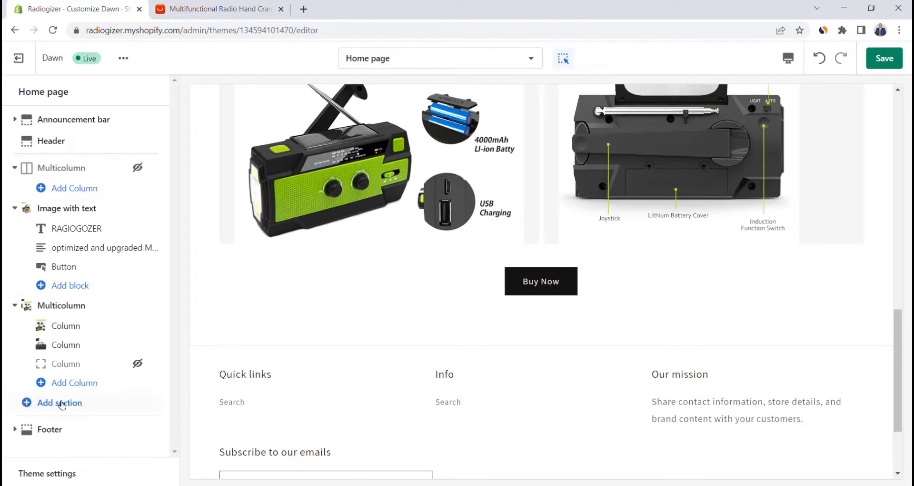
{"action": "left_click", "coordinate": [61, 403]}
{"action": "left_click", "coordinate": [213, 369]}
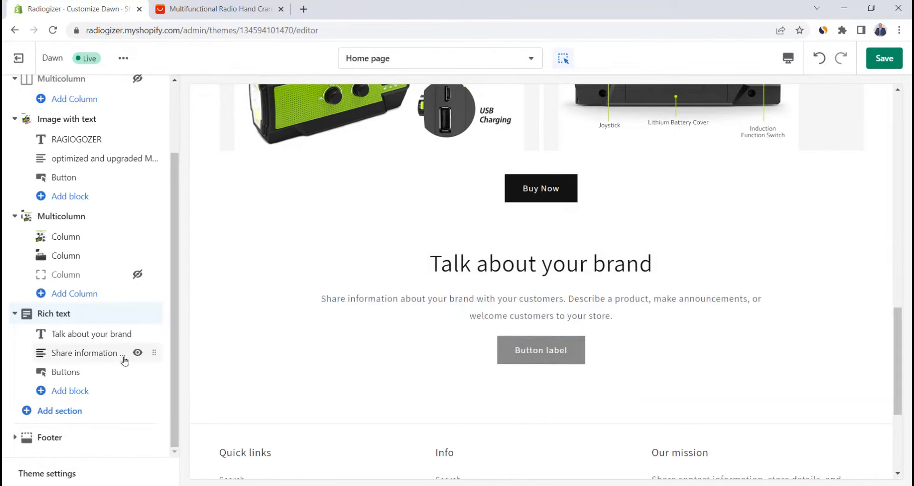
{"action": "left_click", "coordinate": [101, 353]}
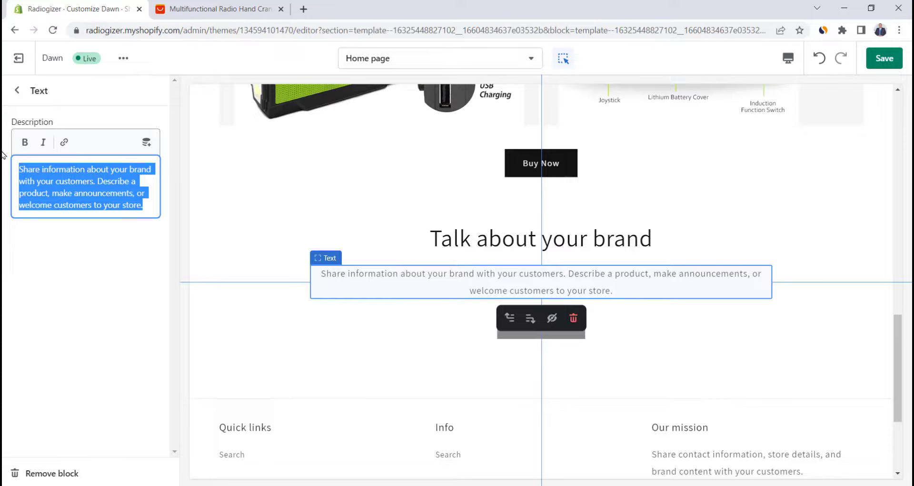
{"action": "key", "text": "ctrl+v"}
{"action": "scroll", "coordinate": [119, 226], "scroll_direction": "down", "scroll_amount": 5}
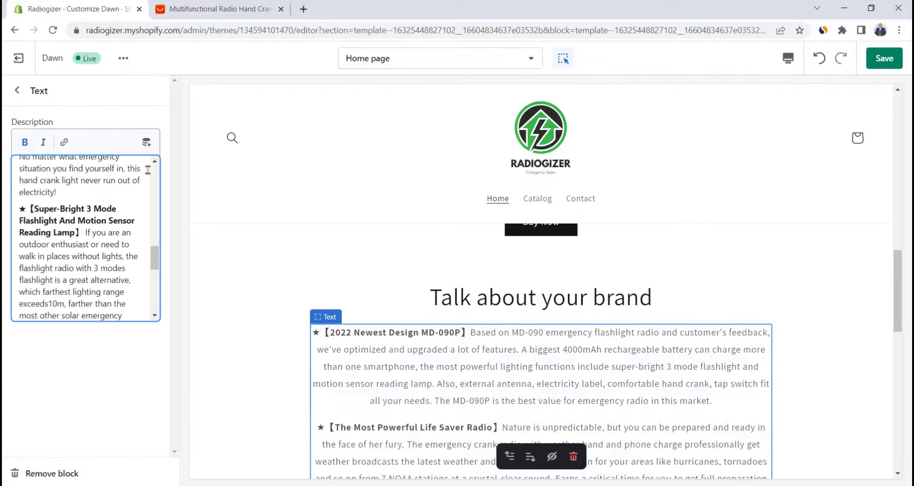
{"action": "left_click", "coordinate": [21, 94]}
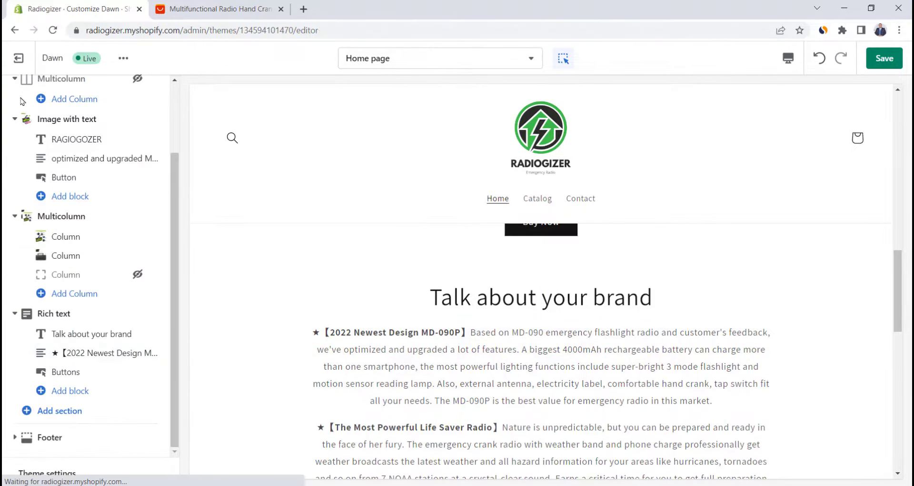
- Set the Rich text section's heading to "WHY RADIOGIZER!" and hide its button block
{"action": "left_click", "coordinate": [95, 331]}
{"action": "triple_click", "coordinate": [70, 169]}
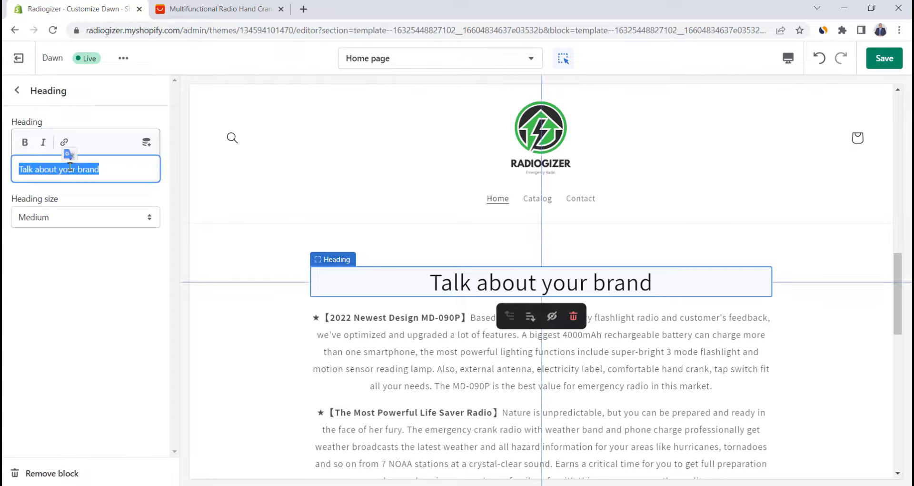
{"action": "scroll", "coordinate": [432, 302], "scroll_direction": "down", "scroll_amount": 3}
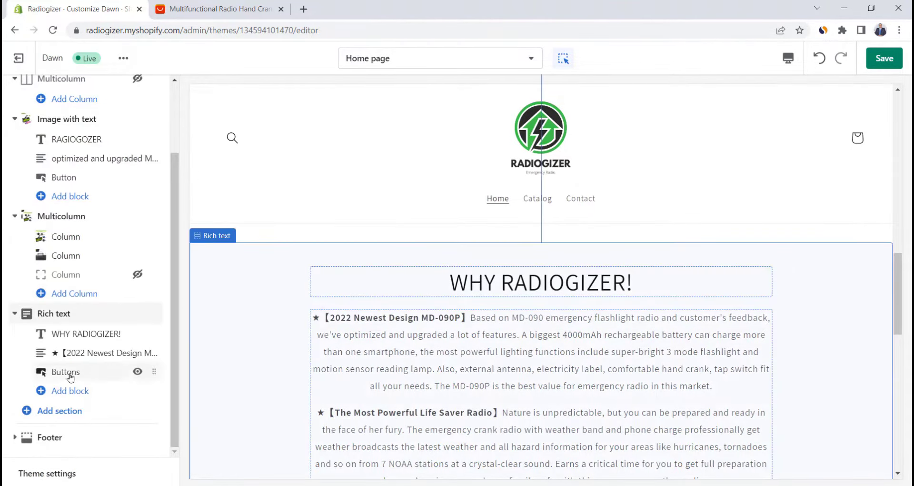
{"action": "left_click", "coordinate": [138, 371]}
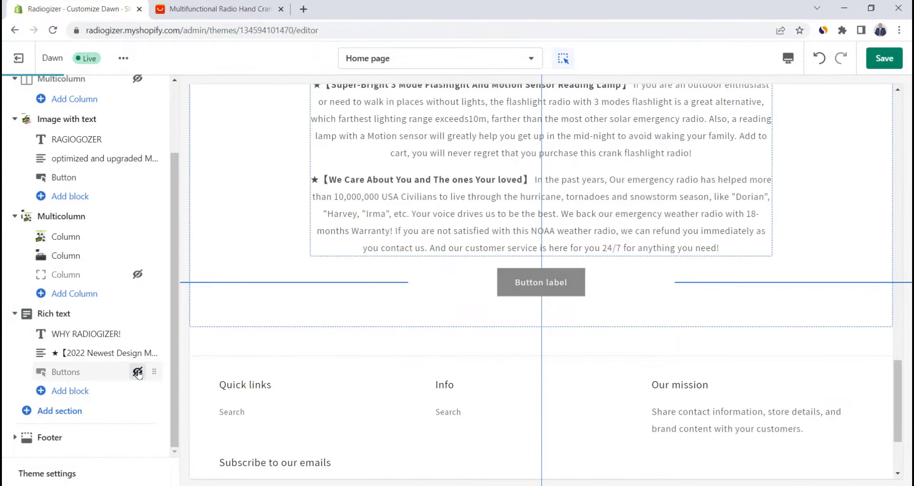
- Add a Featured product section below the Rich text section and assign the Radiogizer product to it
{"action": "left_click", "coordinate": [67, 412]}
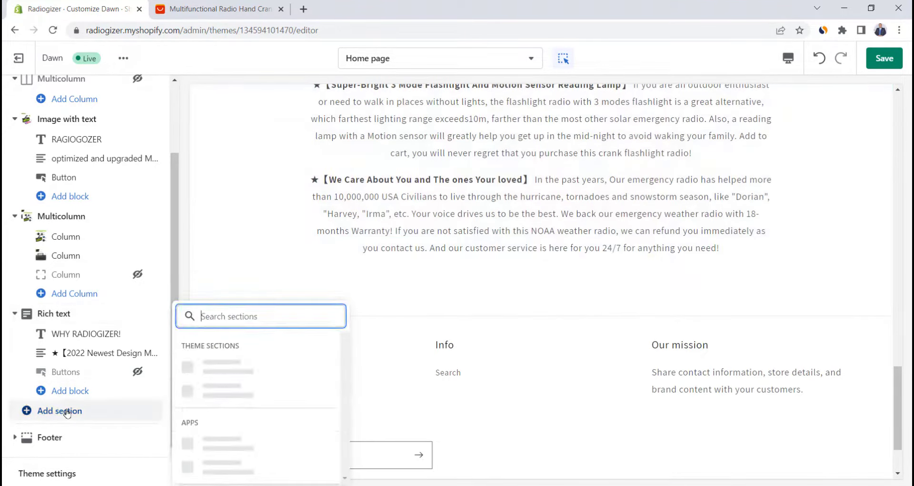
{"action": "left_click", "coordinate": [241, 360]}
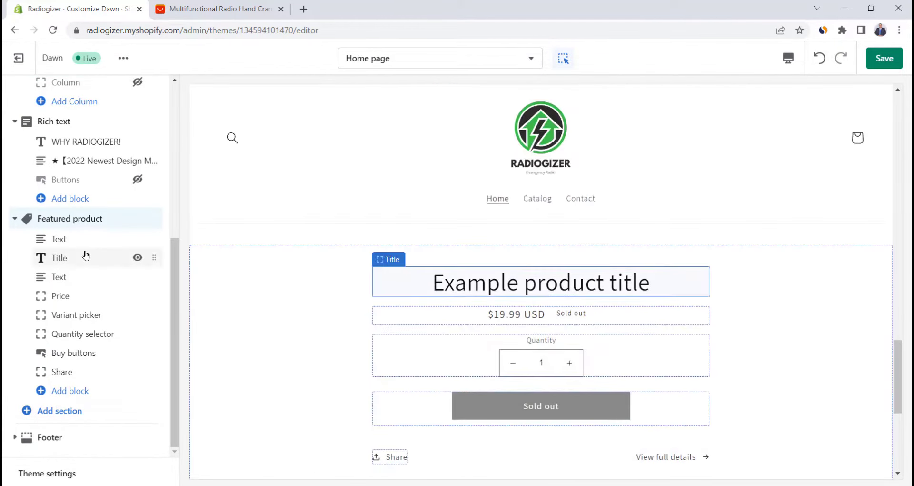
{"action": "left_click", "coordinate": [82, 219]}
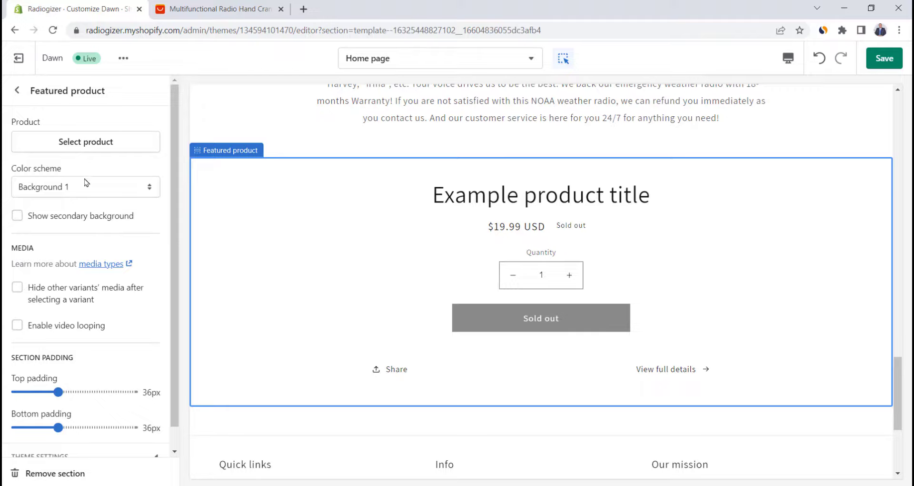
{"action": "left_click", "coordinate": [88, 146]}
{"action": "left_click", "coordinate": [56, 205]}
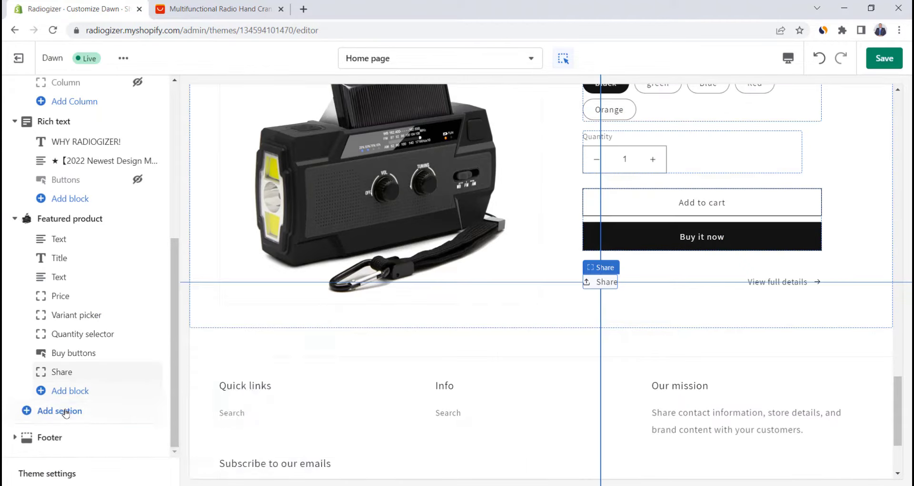
- Add a Video section below the Featured product section and open its settings
{"action": "left_click", "coordinate": [65, 412]}
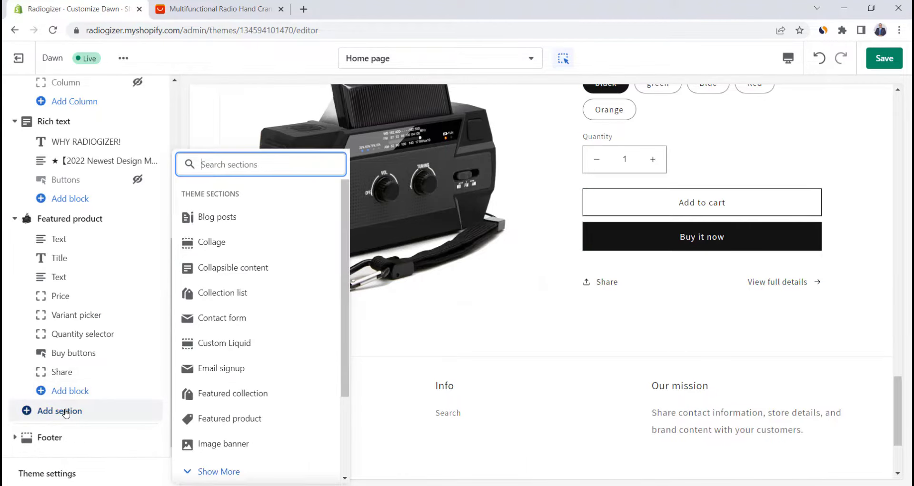
{"action": "scroll", "coordinate": [274, 230], "scroll_direction": "down", "scroll_amount": 5}
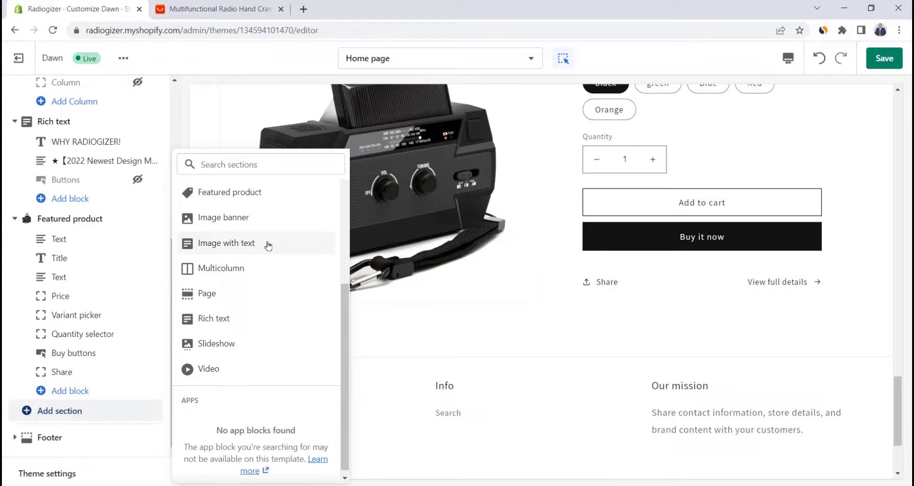
{"action": "left_click", "coordinate": [212, 371]}
{"action": "left_click", "coordinate": [54, 394]}
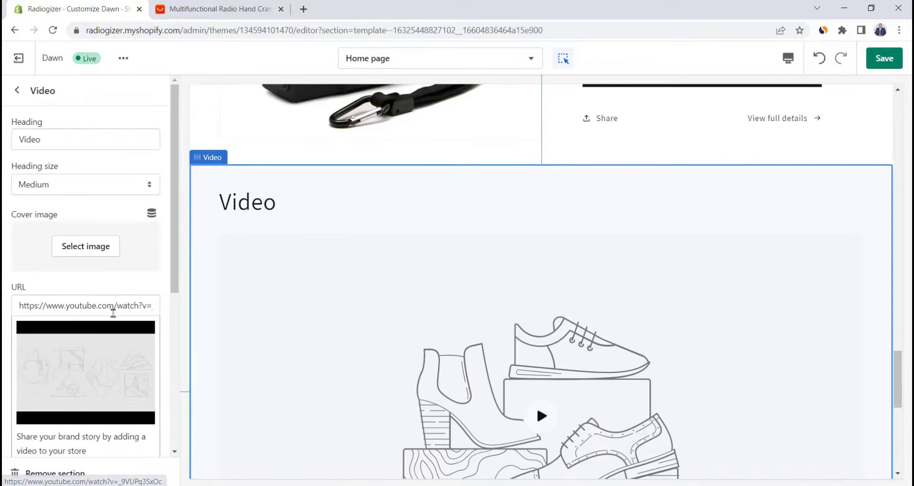
{"action": "scroll", "coordinate": [118, 306], "scroll_direction": "down", "scroll_amount": 3}
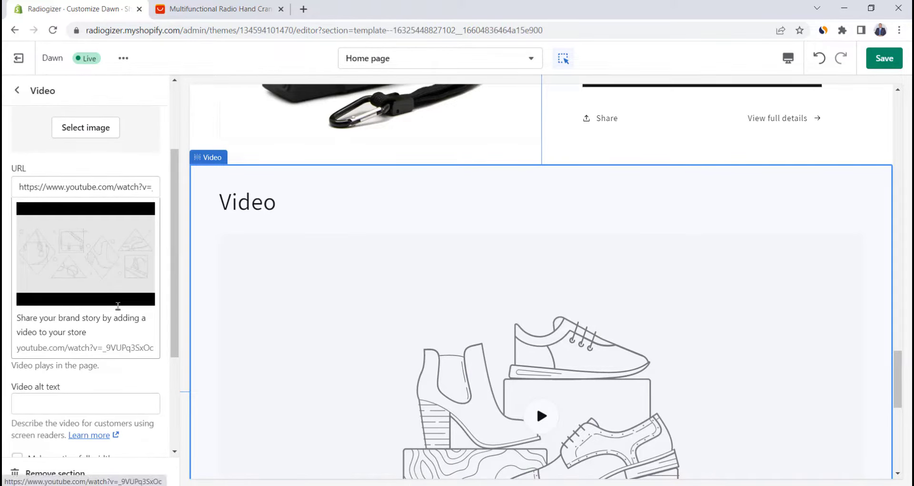
{"action": "scroll", "coordinate": [118, 307], "scroll_direction": "up", "scroll_amount": 3}
{"action": "scroll", "coordinate": [118, 307], "scroll_direction": "down", "scroll_amount": 4}
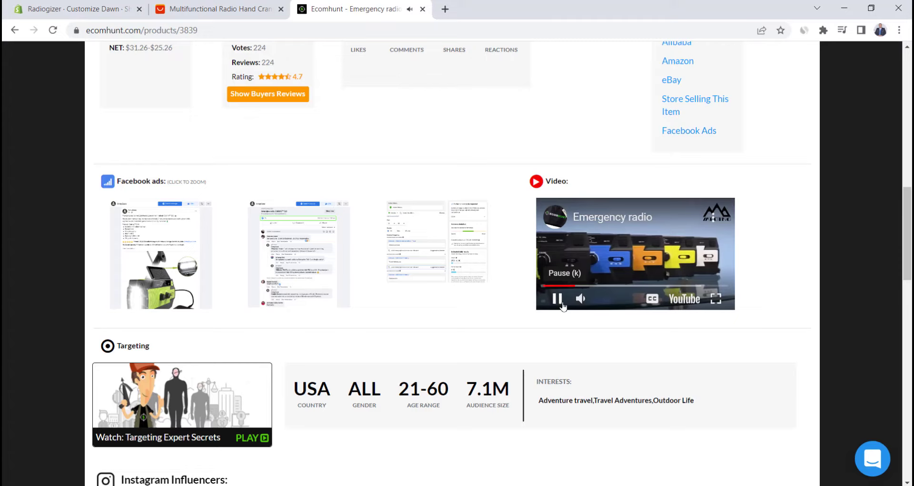
- Copy the YouTube share link of Ecomhunt's Emergency radio video and paste it as the Video section's URL
{"action": "left_click", "coordinate": [558, 300]}
{"action": "left_click", "coordinate": [612, 219]}
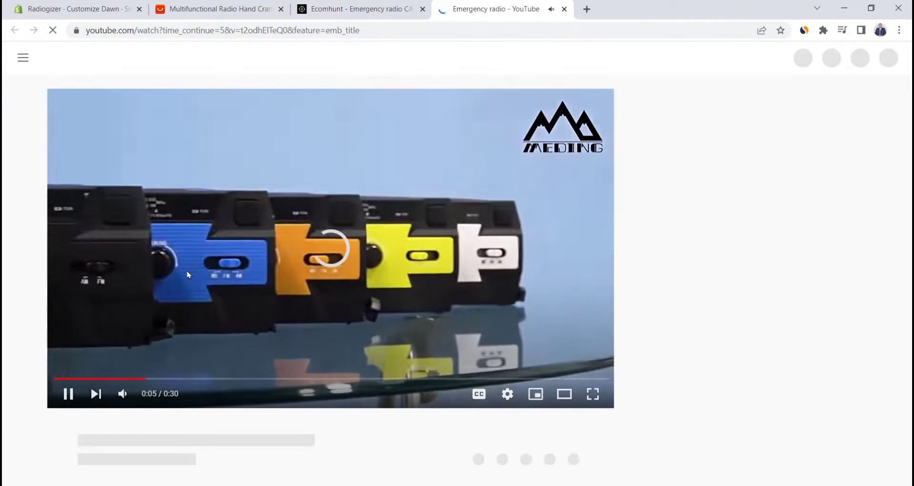
{"action": "left_click", "coordinate": [498, 464]}
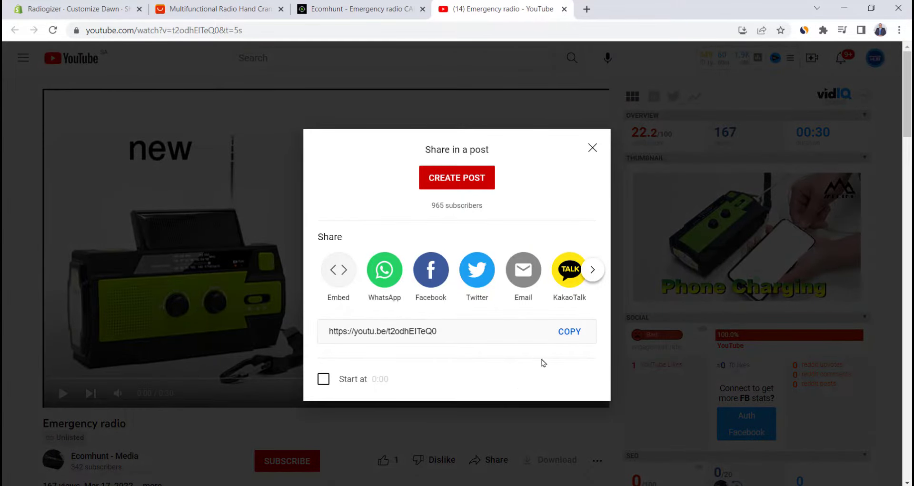
{"action": "left_click", "coordinate": [559, 340]}
{"action": "left_click", "coordinate": [73, 9]}
{"action": "key", "text": "ctrl+v"}
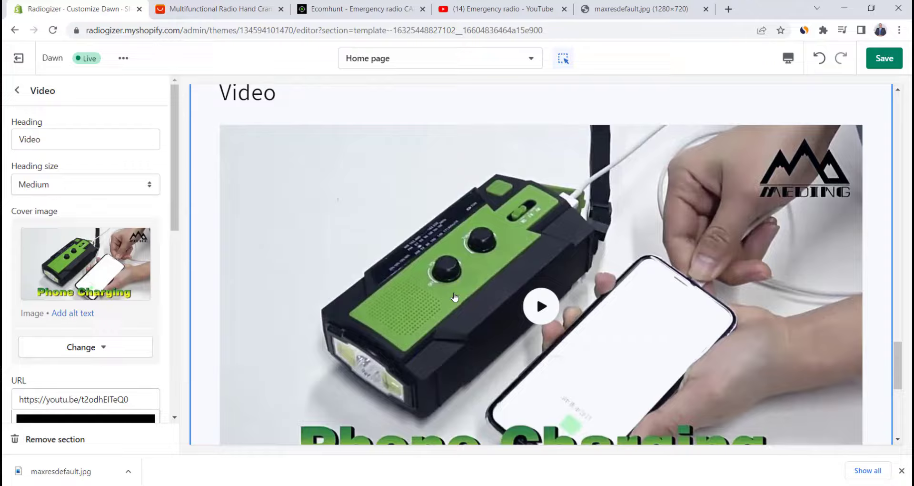
- Change the Video section's heading to "See it in Action" and save the home page
{"action": "double_click", "coordinate": [67, 139]}
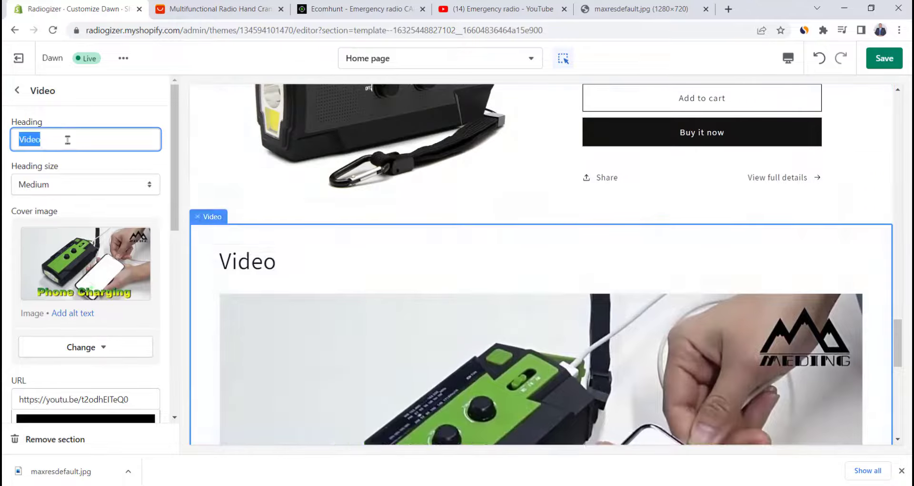
{"action": "key", "text": "BackSpace"}
{"action": "type", "text": "See it in Act"}
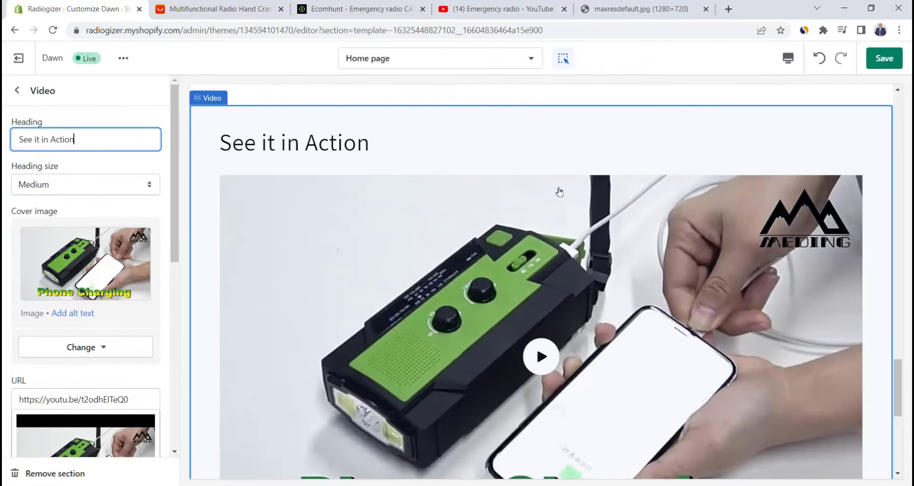
{"action": "type", "text": "ion"}
{"action": "left_click", "coordinate": [880, 60]}
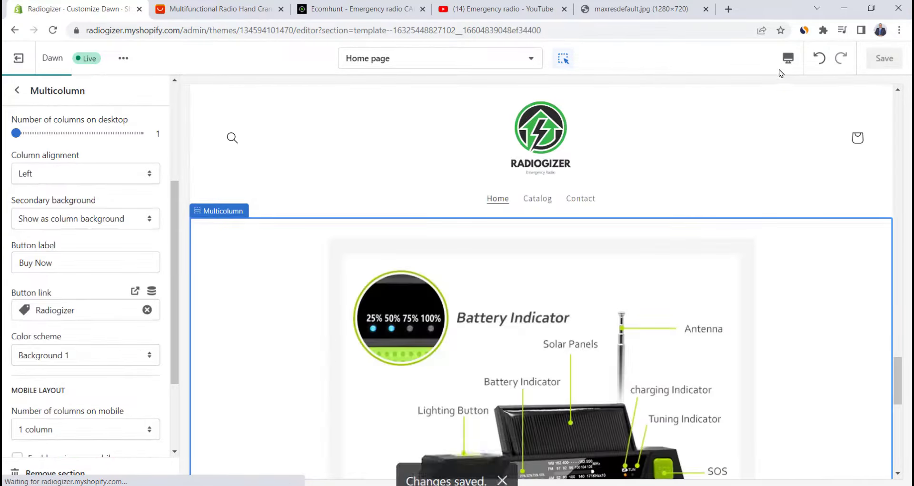
- Preview the home page in the mobile layout and review its sections from the header down to WHY RADIOGIZER!
{"action": "left_click", "coordinate": [787, 58]}
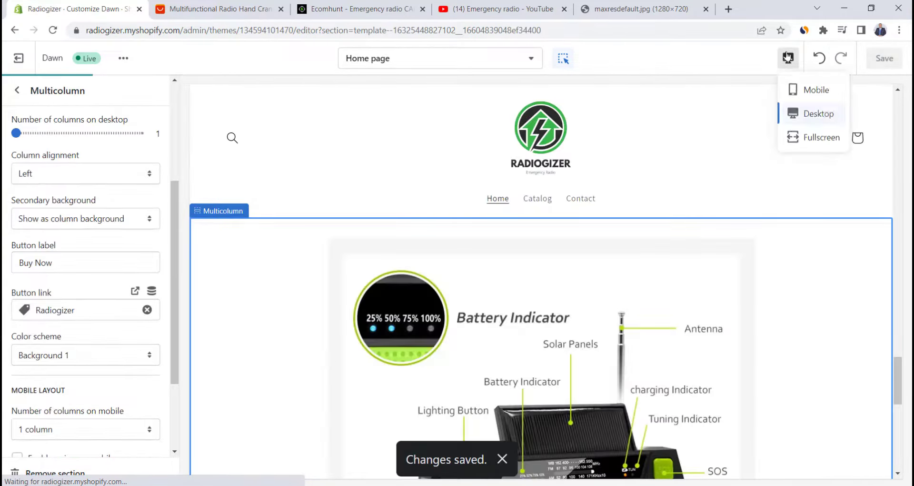
{"action": "left_click", "coordinate": [794, 95]}
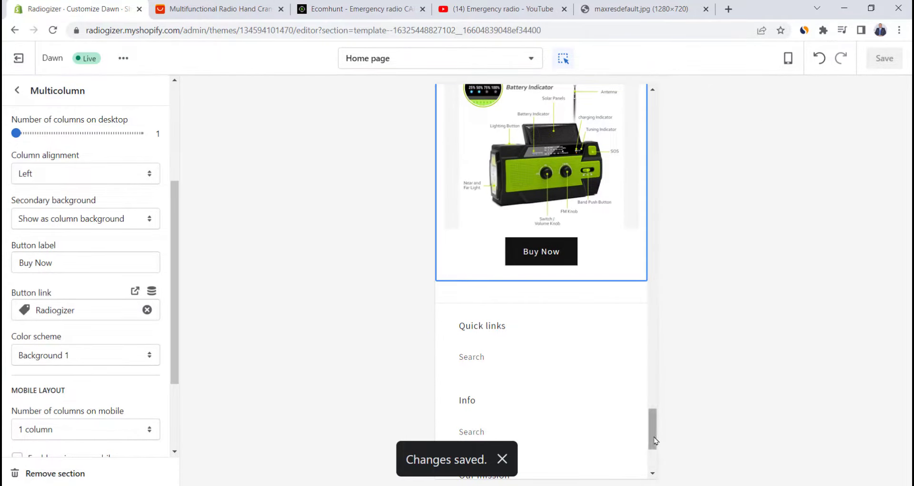
{"action": "left_click_drag", "start_coordinate": [654, 440], "coordinate": [634, 111]}
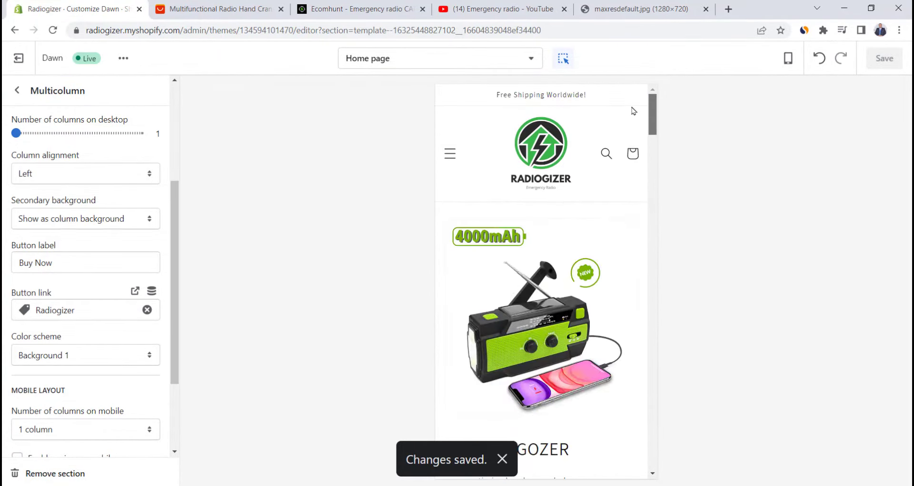
{"action": "scroll", "coordinate": [634, 111], "scroll_direction": "down", "scroll_amount": 10}
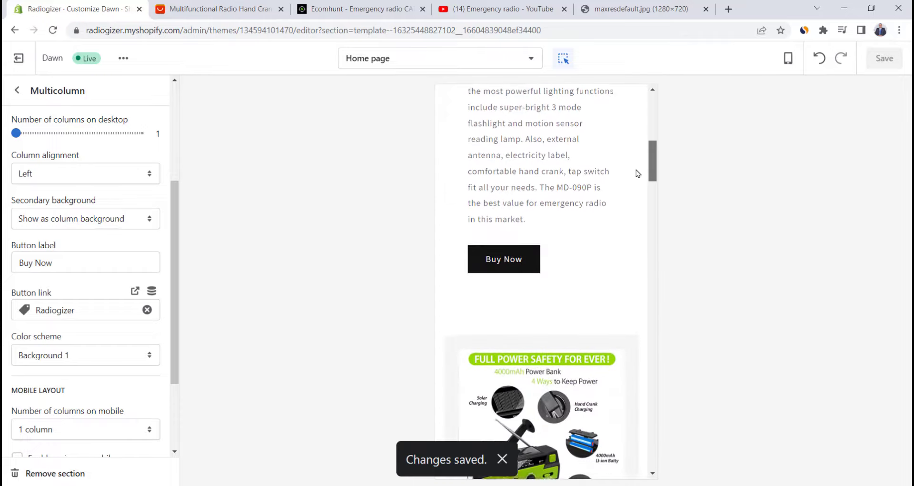
{"action": "scroll", "coordinate": [640, 190], "scroll_direction": "down", "scroll_amount": 9}
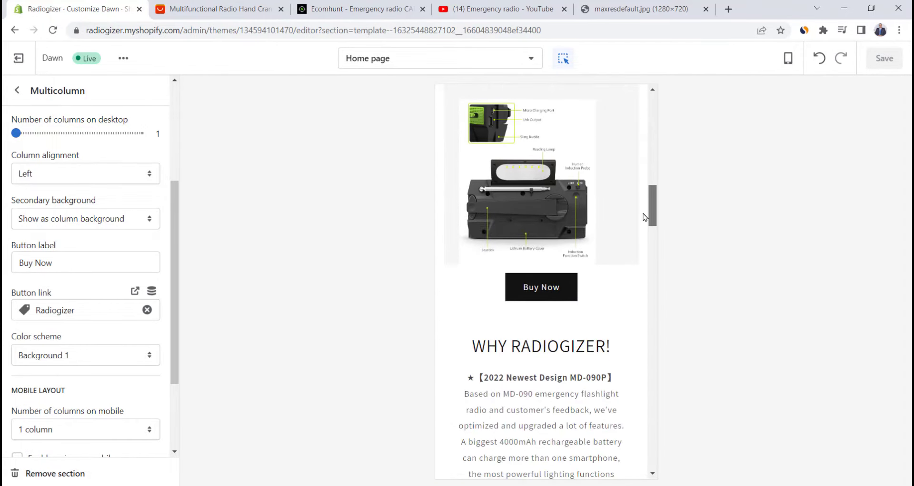
{"action": "scroll", "coordinate": [643, 229], "scroll_direction": "down", "scroll_amount": 9}
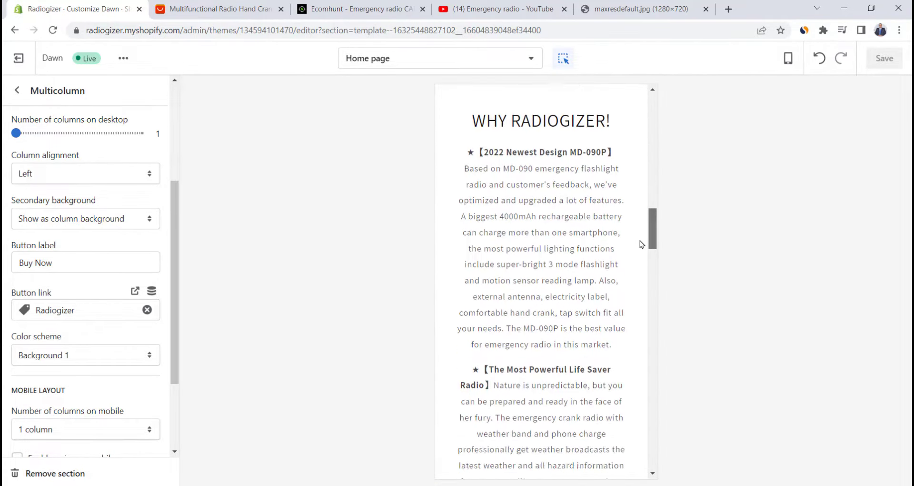
- Review the home page in the Fullscreen preview and return to the Desktop layout
{"action": "left_click", "coordinate": [789, 58]}
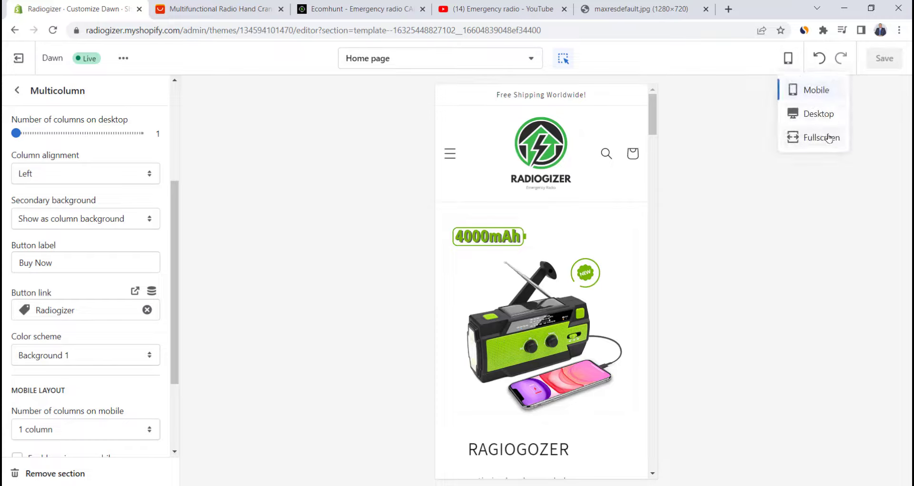
{"action": "left_click", "coordinate": [829, 138]}
{"action": "left_click_drag", "start_coordinate": [905, 117], "coordinate": [899, 388]}
{"action": "left_click", "coordinate": [788, 59]}
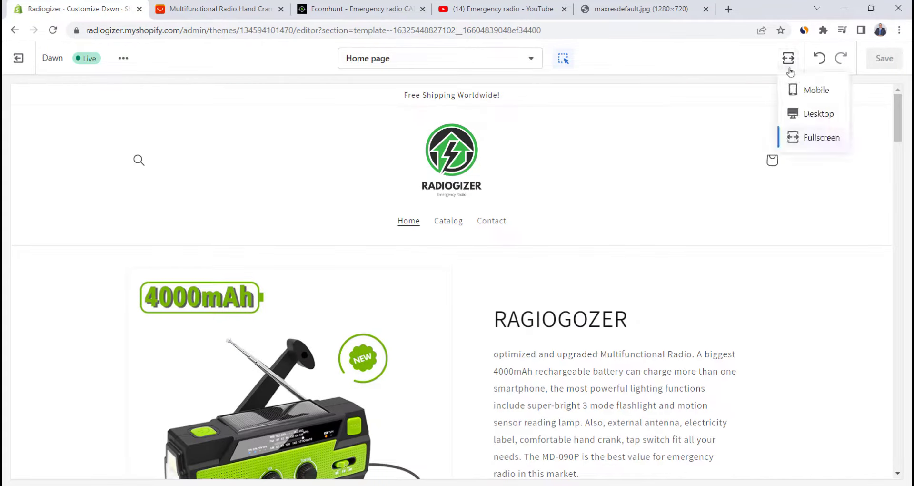
{"action": "left_click", "coordinate": [811, 117]}
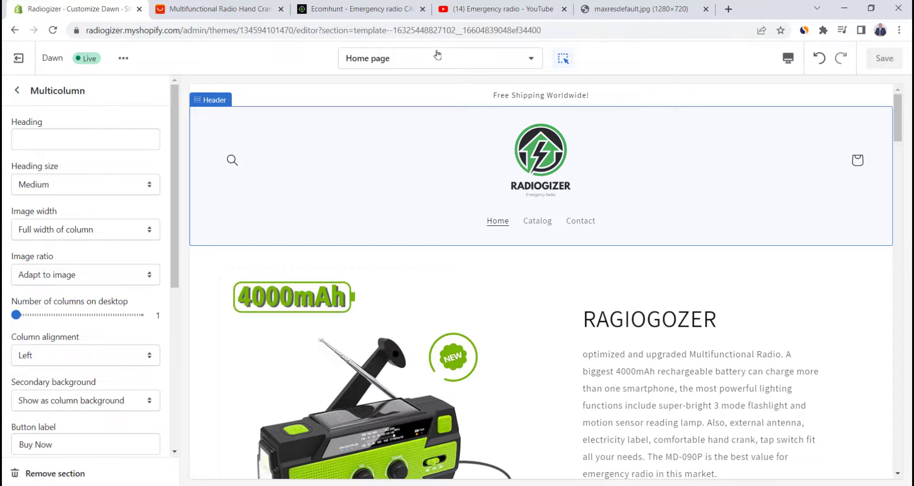
- Exit and reopen the Dawn theme editor, and open the Default product template
{"action": "left_click", "coordinate": [19, 60]}
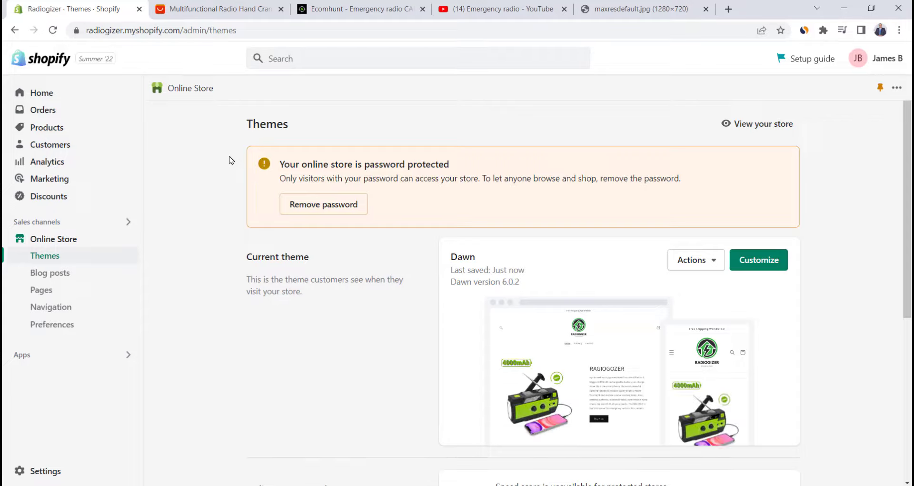
{"action": "left_click", "coordinate": [765, 269]}
{"action": "left_click", "coordinate": [408, 58]}
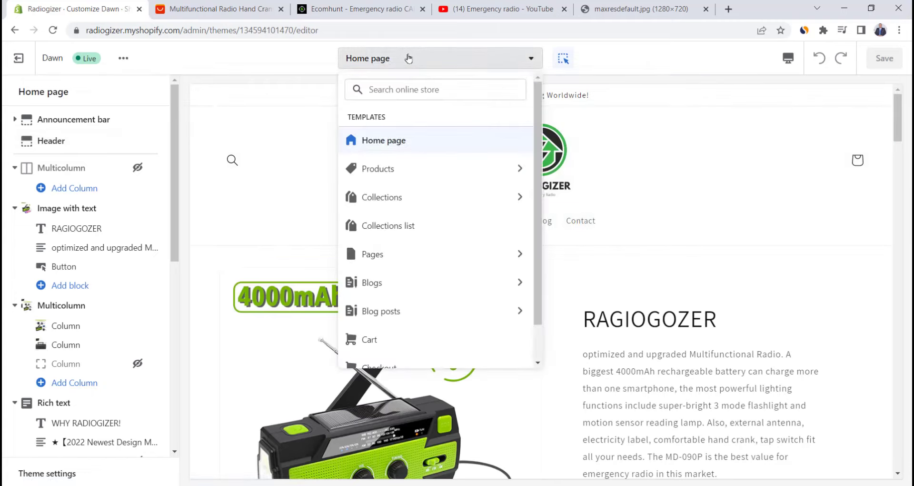
{"action": "left_click", "coordinate": [404, 180]}
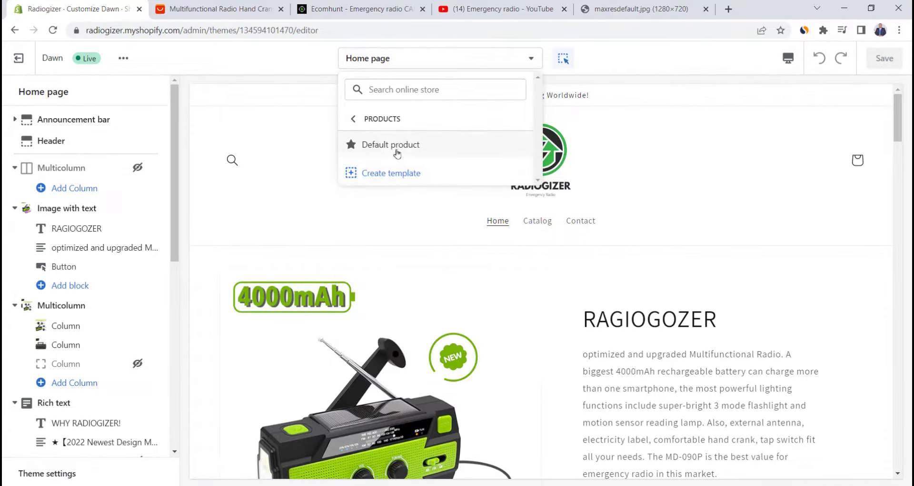
{"action": "left_click", "coordinate": [395, 149]}
- Hide the Image with text and Multicolumn sections on the product page
{"action": "scroll", "coordinate": [671, 234], "scroll_direction": "down", "scroll_amount": 10}
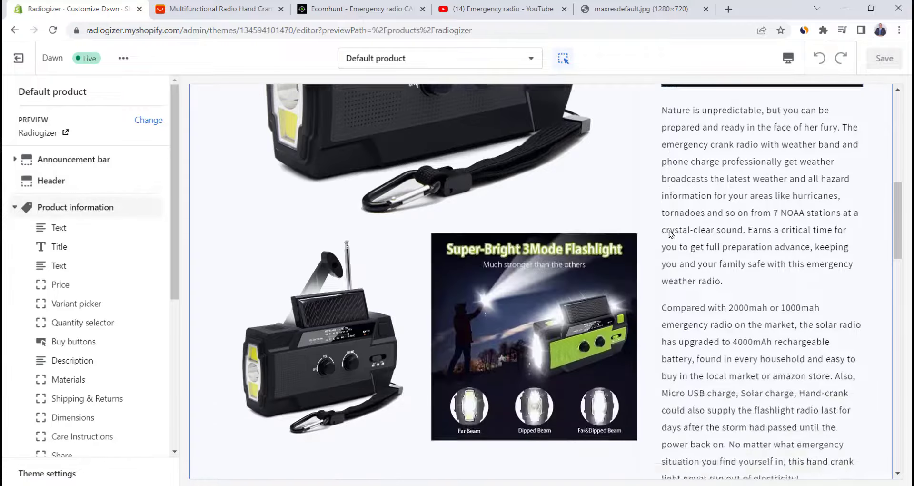
{"action": "scroll", "coordinate": [670, 234], "scroll_direction": "down", "scroll_amount": 8}
{"action": "scroll", "coordinate": [148, 225], "scroll_direction": "down", "scroll_amount": 5}
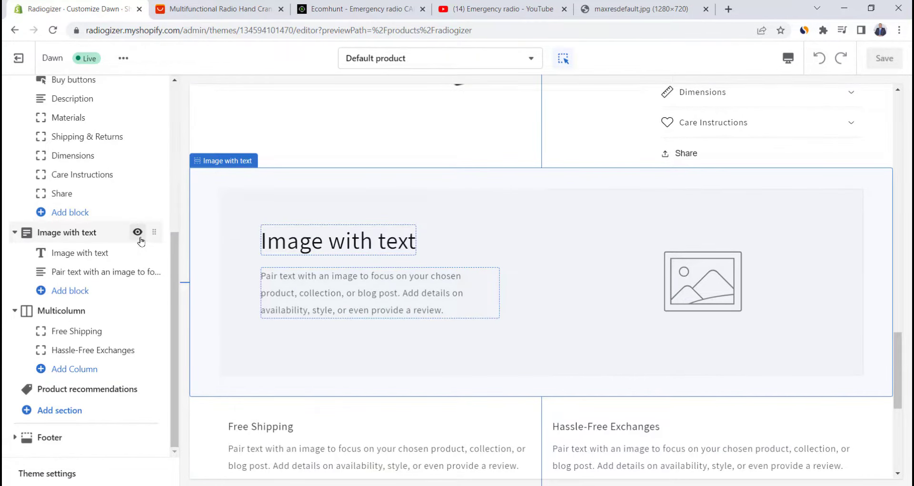
{"action": "left_click", "coordinate": [138, 232]}
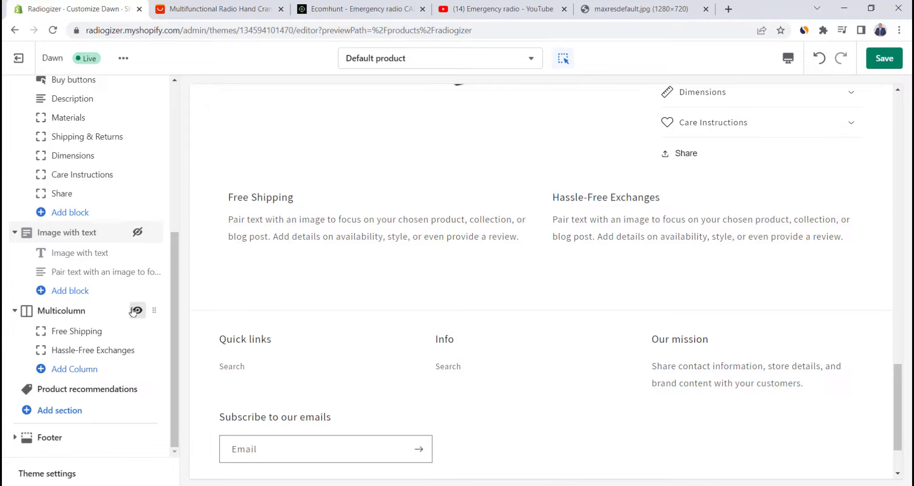
{"action": "left_click", "coordinate": [136, 311]}
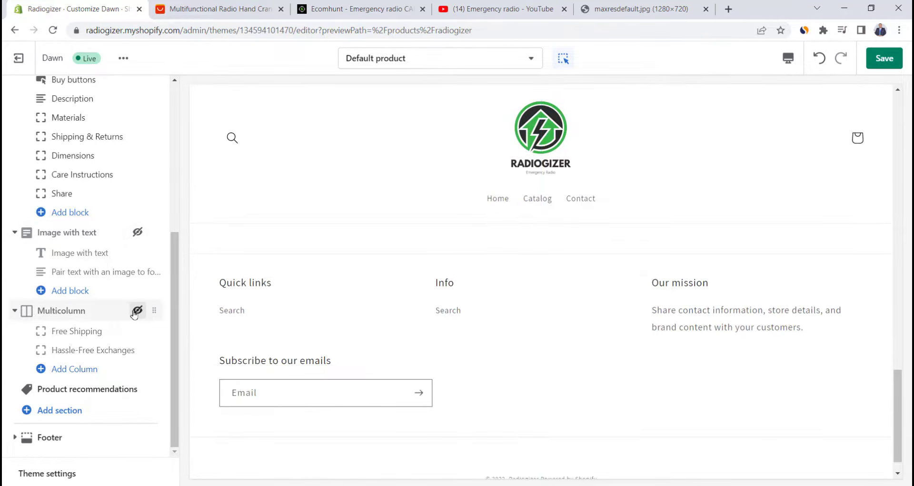
- Hide the Materials, Shipping & Returns, Dimensions and Care Instructions blocks, then save the template and exit the editor
{"action": "scroll", "coordinate": [135, 215], "scroll_direction": "up", "scroll_amount": 1}
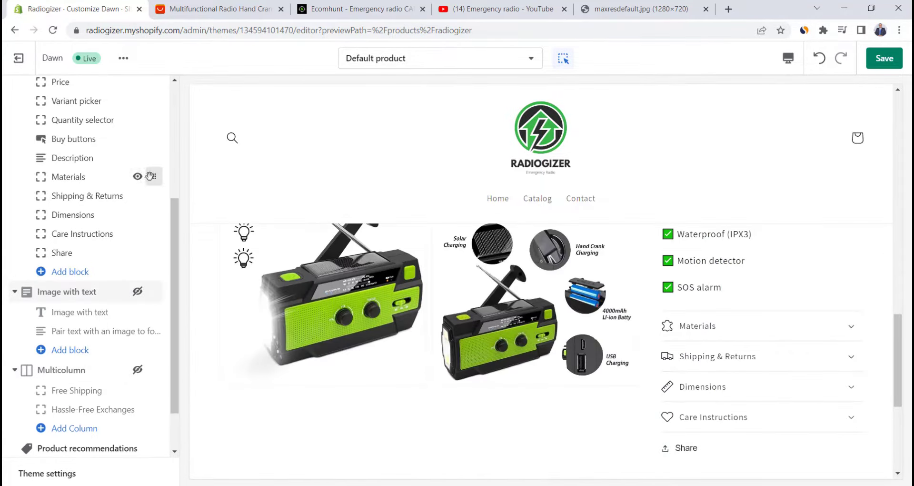
{"action": "left_click", "coordinate": [137, 176]}
{"action": "left_click", "coordinate": [138, 195]}
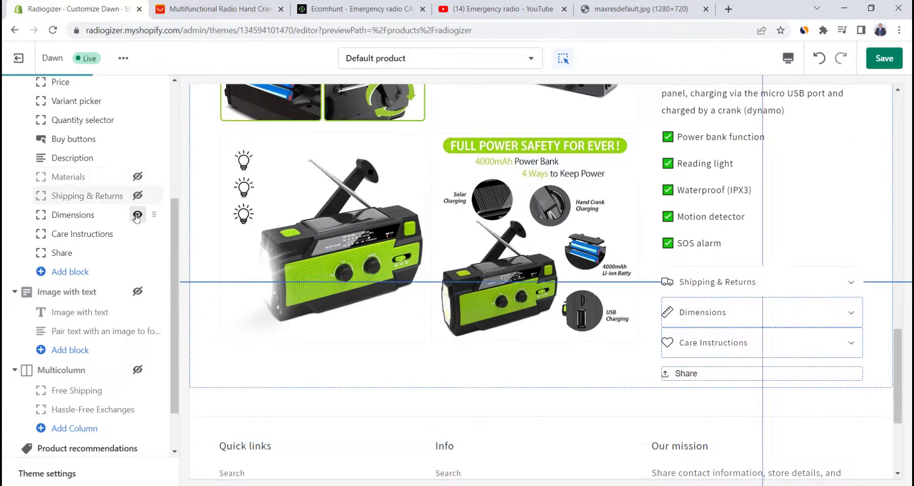
{"action": "left_click", "coordinate": [138, 215]}
{"action": "left_click", "coordinate": [137, 234]}
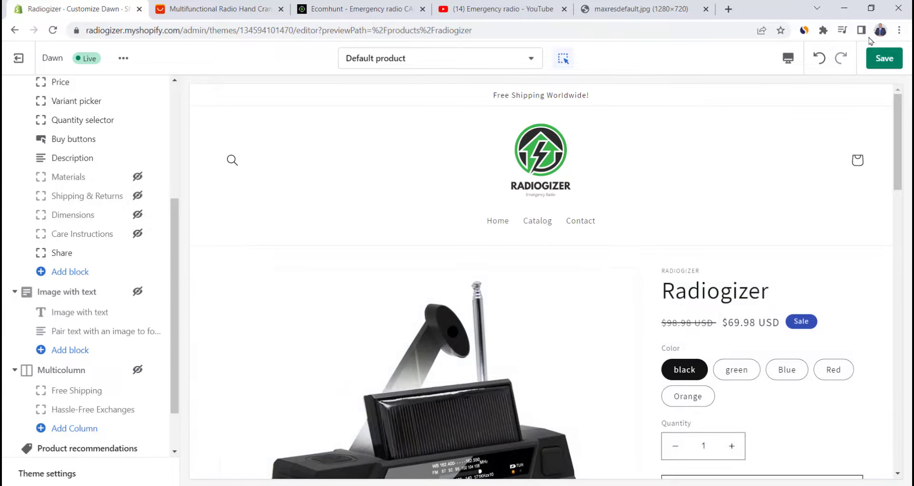
{"action": "left_click", "coordinate": [877, 57]}
{"action": "left_click", "coordinate": [18, 58]}
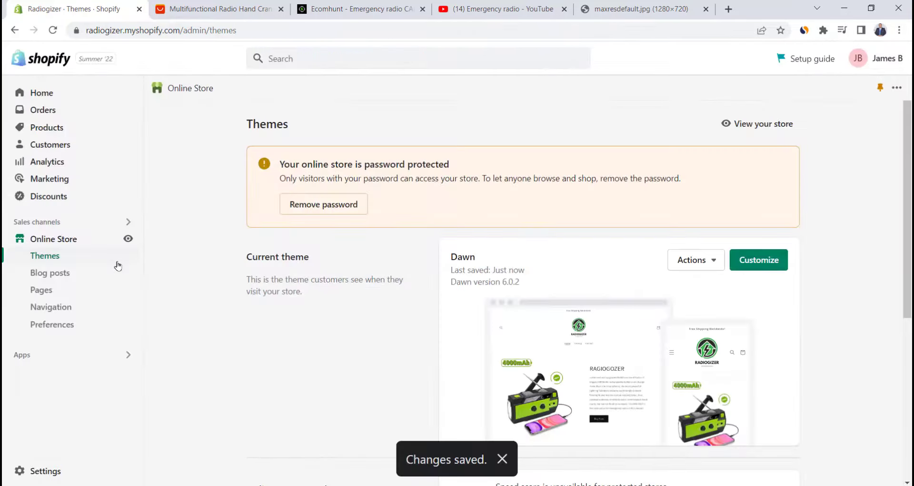
- View the live Radiogizer storefront and review its home page from the header down to the footer
{"action": "left_click", "coordinate": [127, 240]}
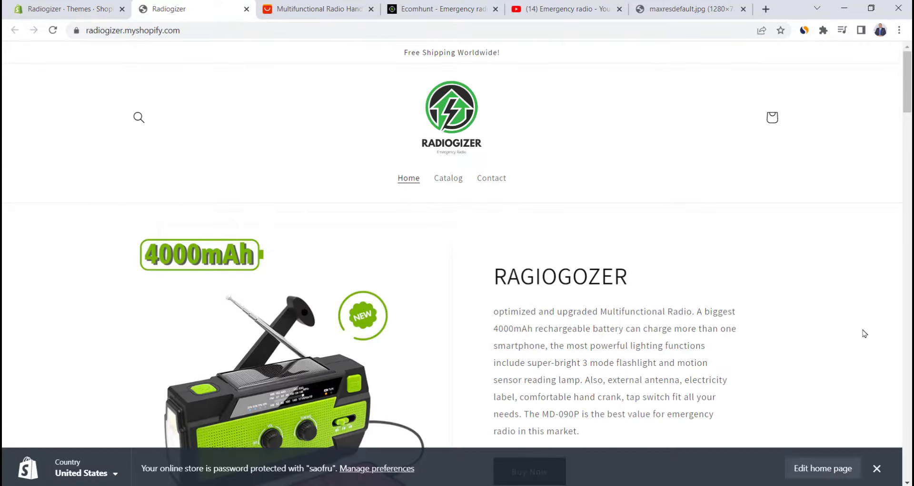
{"action": "left_click_drag", "start_coordinate": [907, 97], "coordinate": [906, 288]}
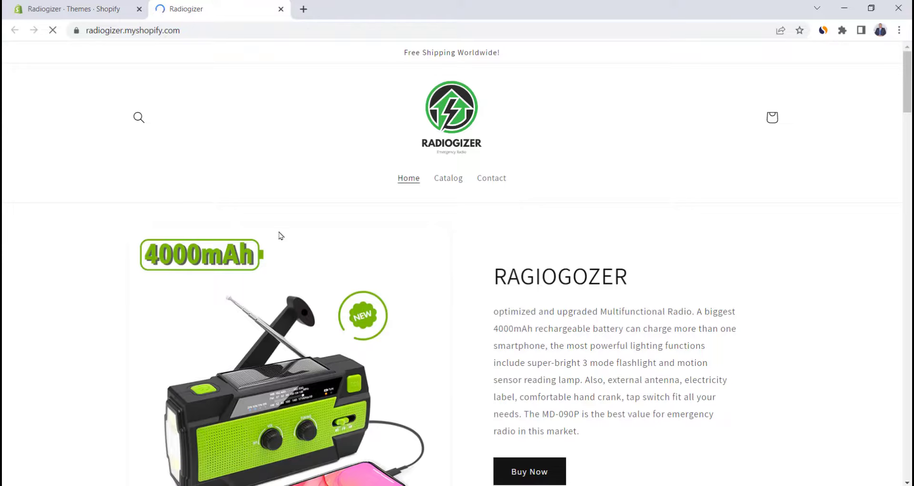
{"action": "left_click_drag", "start_coordinate": [908, 103], "coordinate": [907, 470]}
- Remove the Home, Catalog and Contact items from the online store's Main menu and save the menu
{"action": "left_click", "coordinate": [130, 6]}
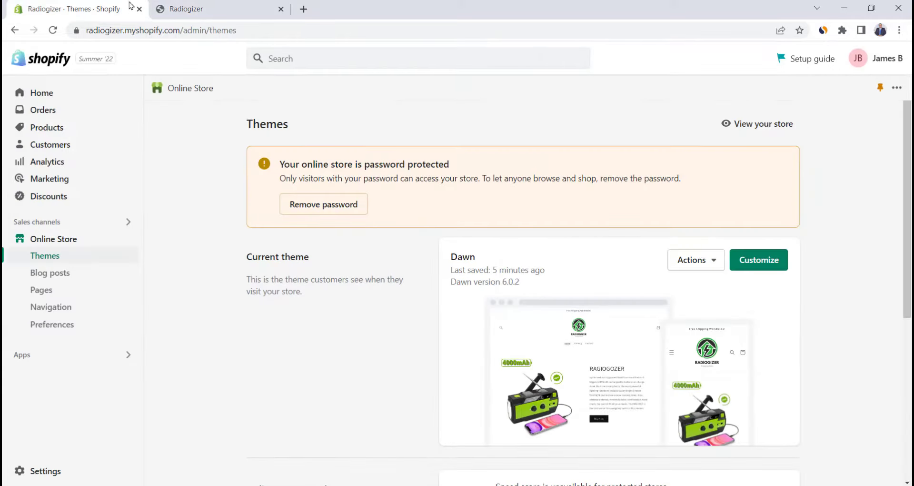
{"action": "left_click", "coordinate": [105, 313]}
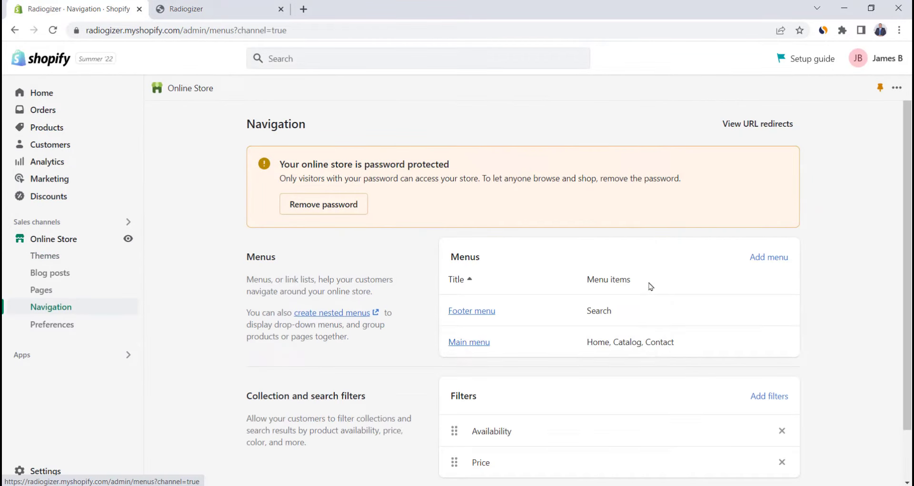
{"action": "left_click", "coordinate": [468, 349]}
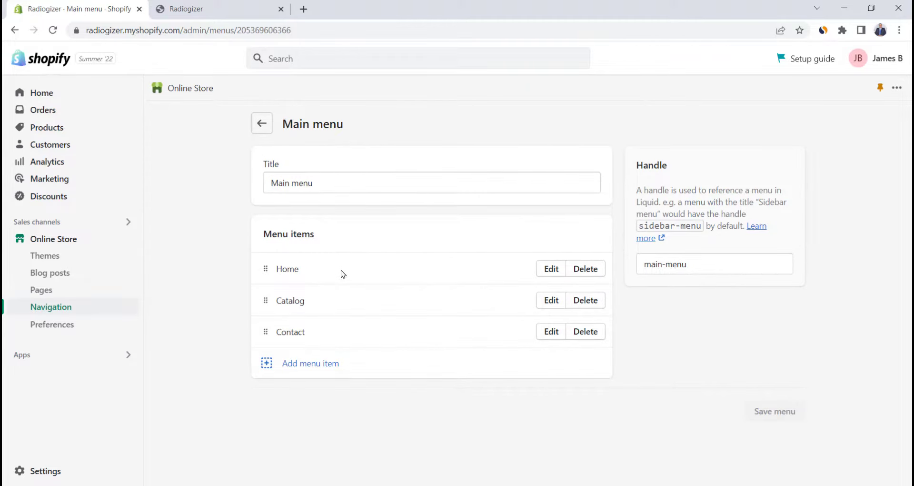
{"action": "left_click", "coordinate": [578, 275]}
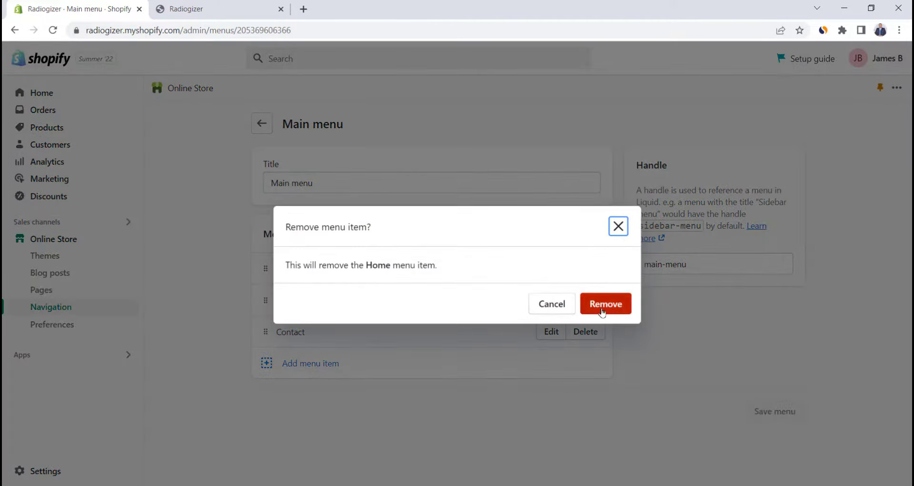
{"action": "left_click", "coordinate": [602, 305]}
{"action": "left_click", "coordinate": [582, 270]}
{"action": "left_click", "coordinate": [602, 305]}
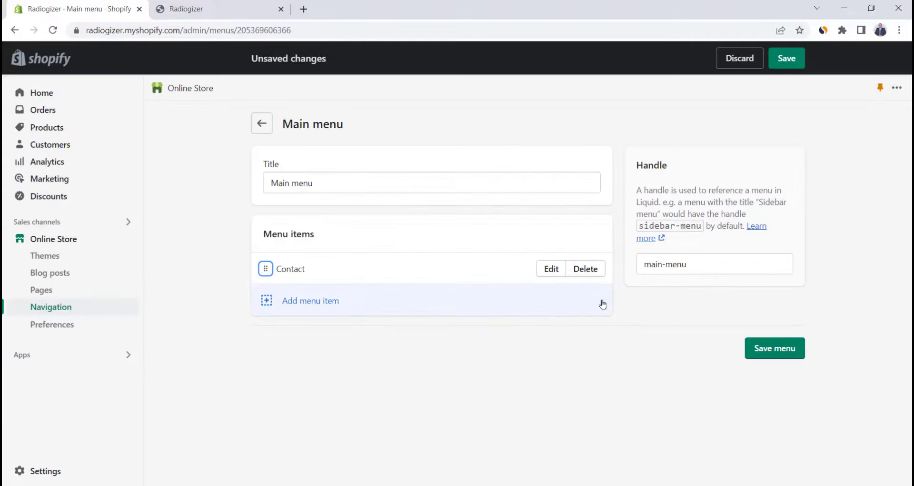
{"action": "left_click", "coordinate": [585, 268]}
{"action": "left_click", "coordinate": [601, 314]}
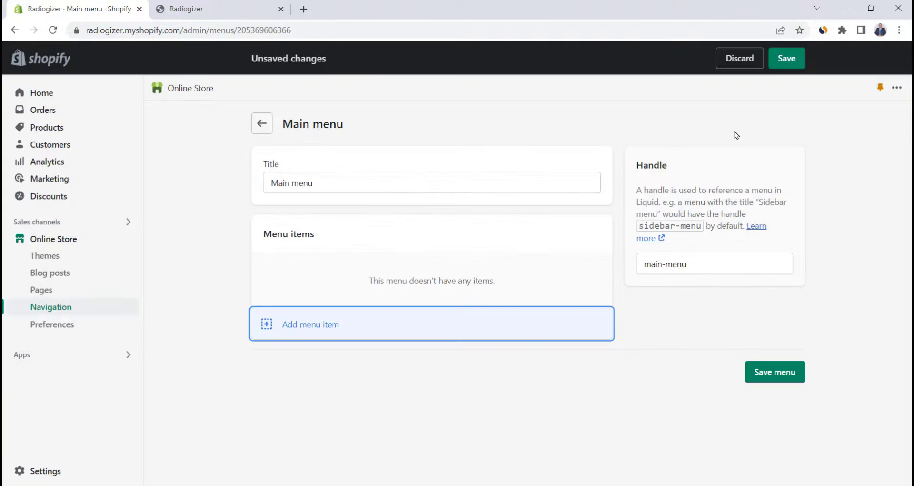
{"action": "left_click", "coordinate": [788, 60]}
- Reload the storefront to check its header menu, and return to the store's Navigation page
{"action": "left_click", "coordinate": [195, 6]}
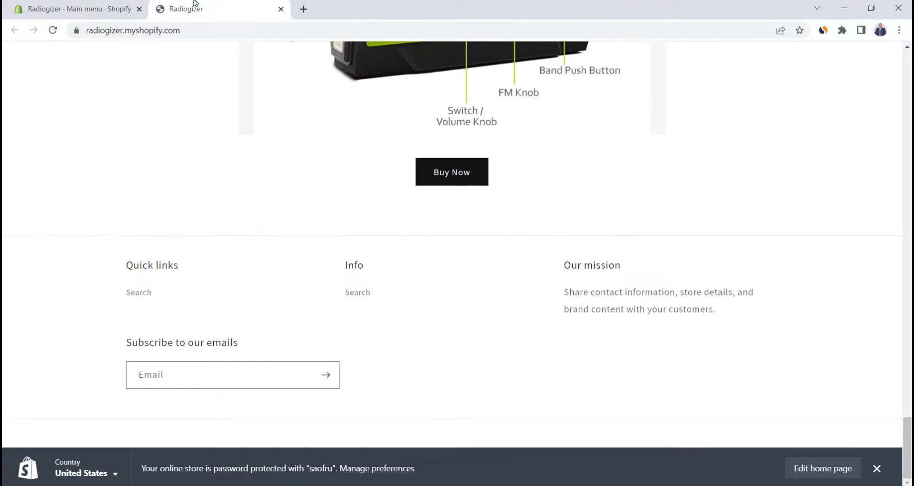
{"action": "left_click", "coordinate": [53, 30]}
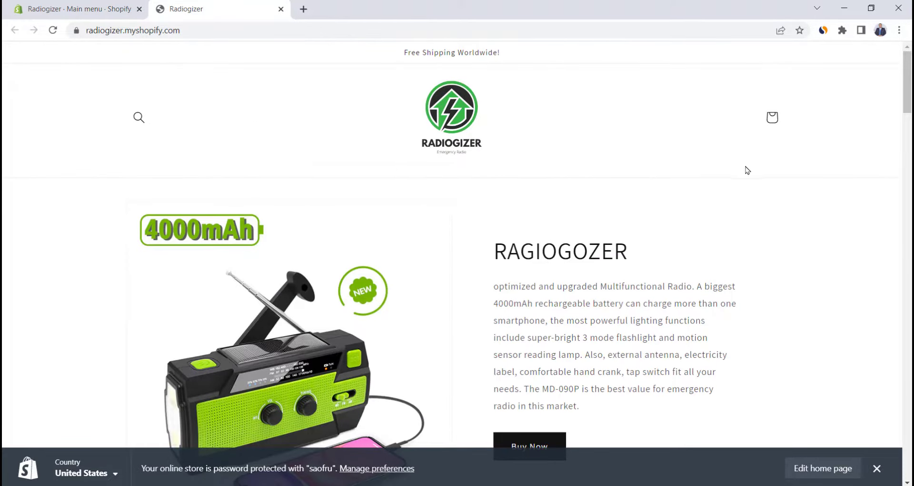
{"action": "left_click", "coordinate": [96, 5]}
{"action": "left_click", "coordinate": [260, 123]}
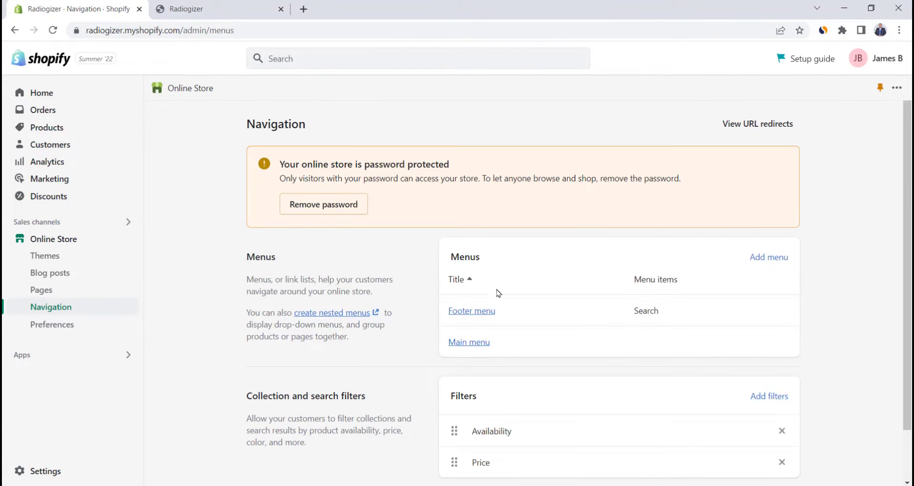
- Create the refund policy, privacy policy and terms of service from their templates in the store's Policies settings
{"action": "left_click", "coordinate": [47, 473]}
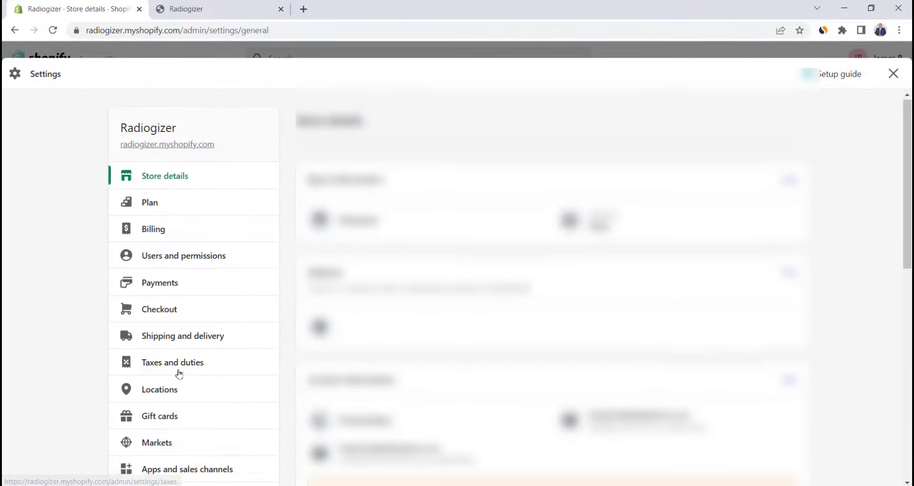
{"action": "scroll", "coordinate": [179, 374], "scroll_direction": "down", "scroll_amount": 7}
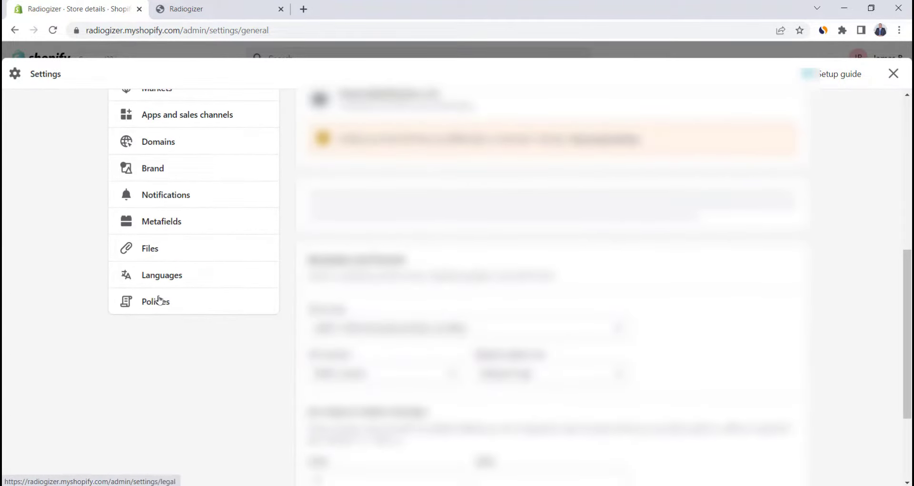
{"action": "left_click", "coordinate": [159, 300]}
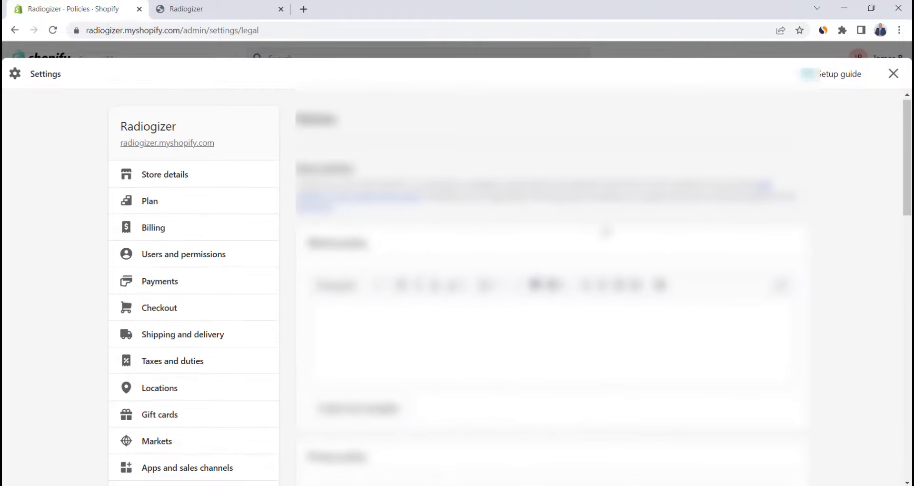
{"action": "left_click", "coordinate": [362, 352]}
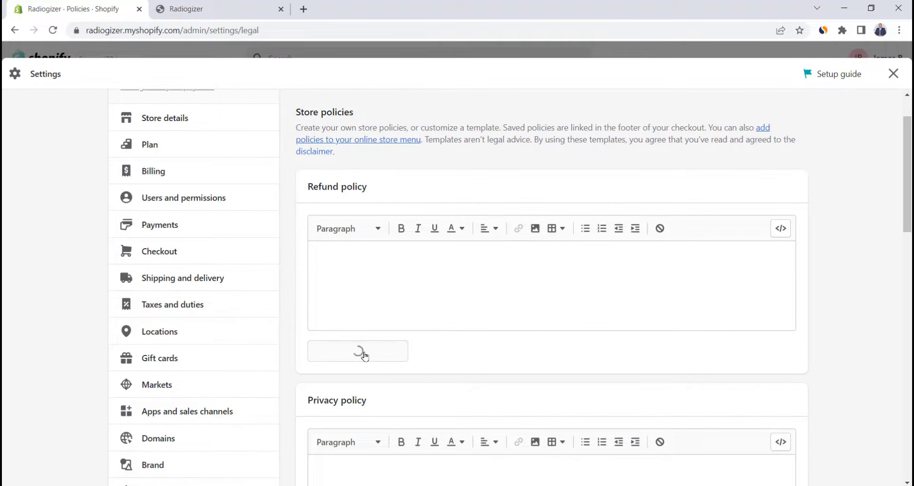
{"action": "scroll", "coordinate": [301, 352], "scroll_direction": "down", "scroll_amount": 10}
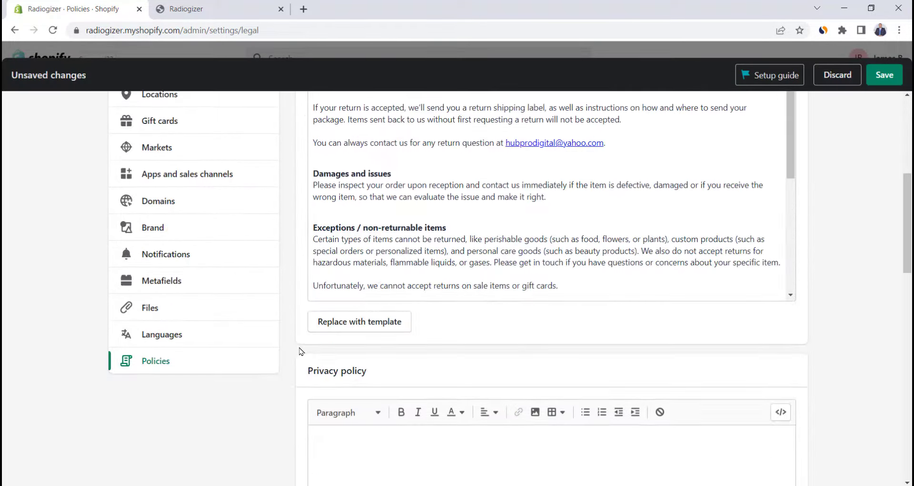
{"action": "left_click", "coordinate": [355, 303]}
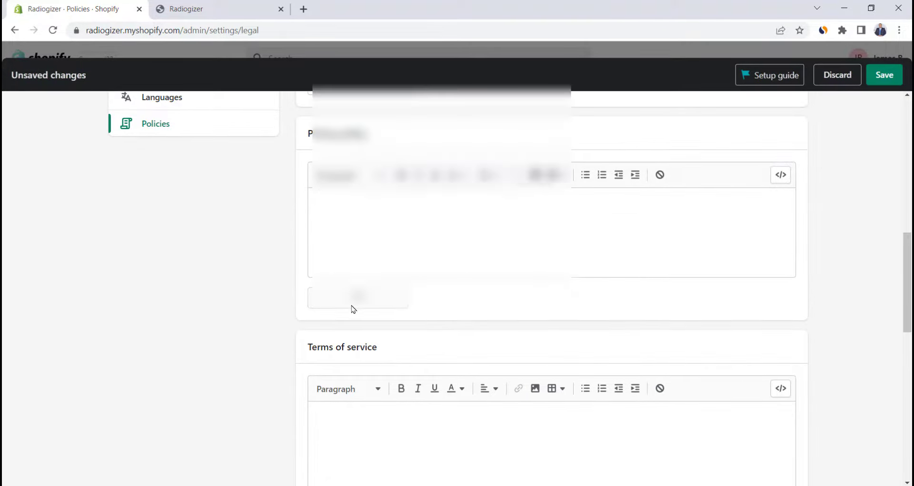
{"action": "scroll", "coordinate": [288, 338], "scroll_direction": "down", "scroll_amount": 8}
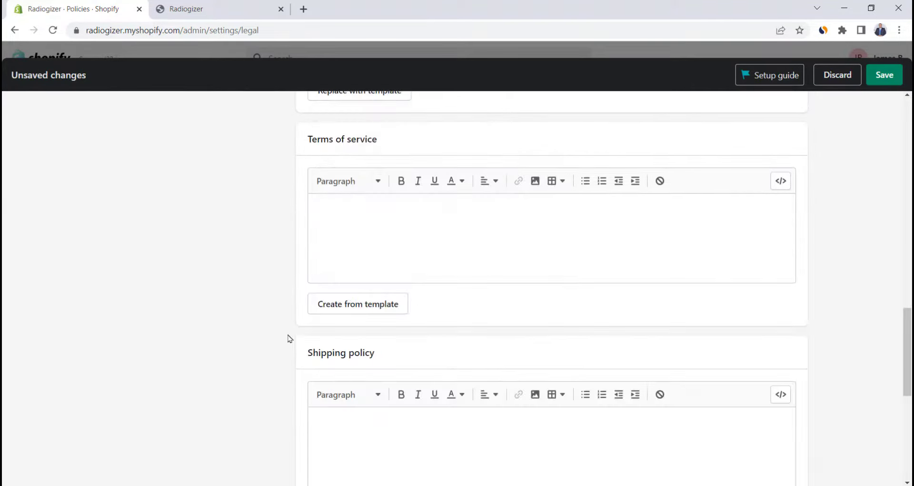
{"action": "left_click", "coordinate": [342, 306]}
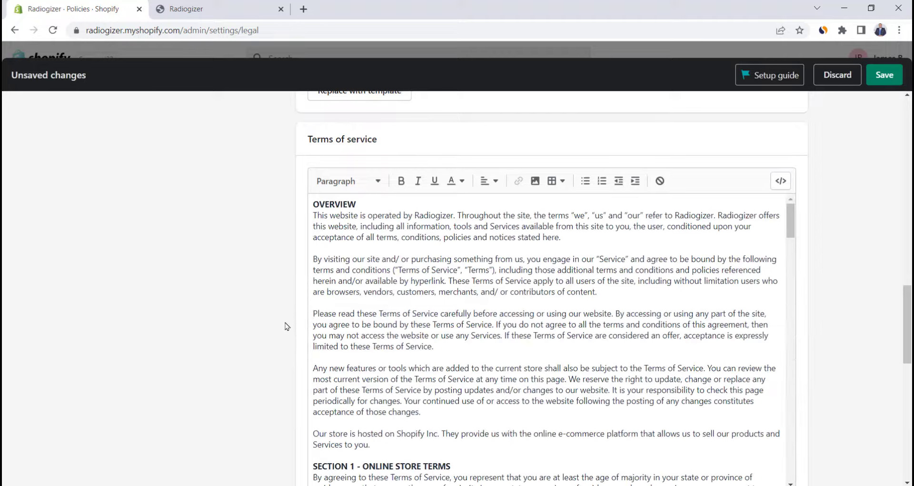
- Copy the full text of the Shipping Policy document in Word into the store's Shipping policy field
{"action": "scroll", "coordinate": [283, 327], "scroll_direction": "down", "scroll_amount": 9}
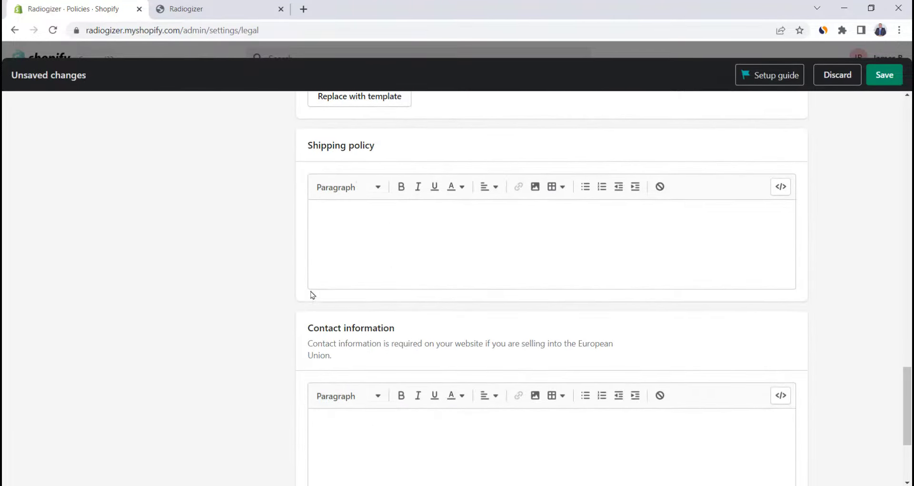
{"action": "left_click", "coordinate": [362, 253]}
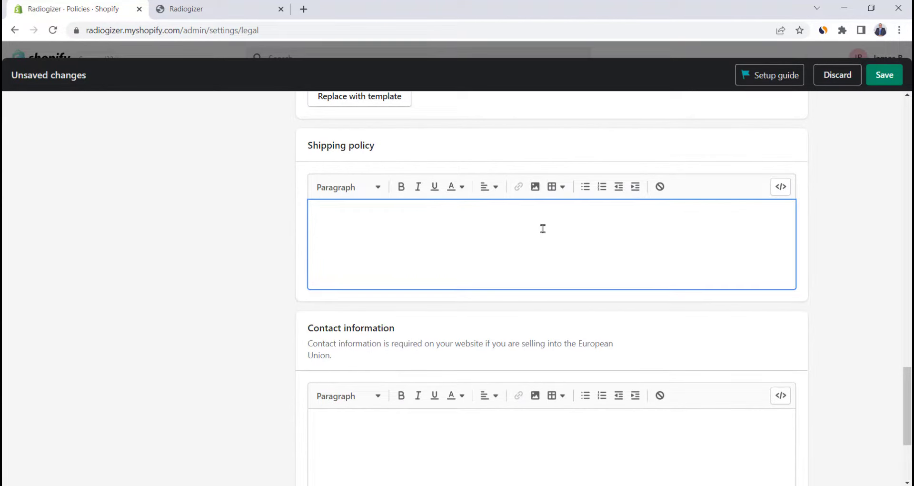
{"action": "key", "text": "alt+Tab"}
{"action": "key", "text": "ctrl+a"}
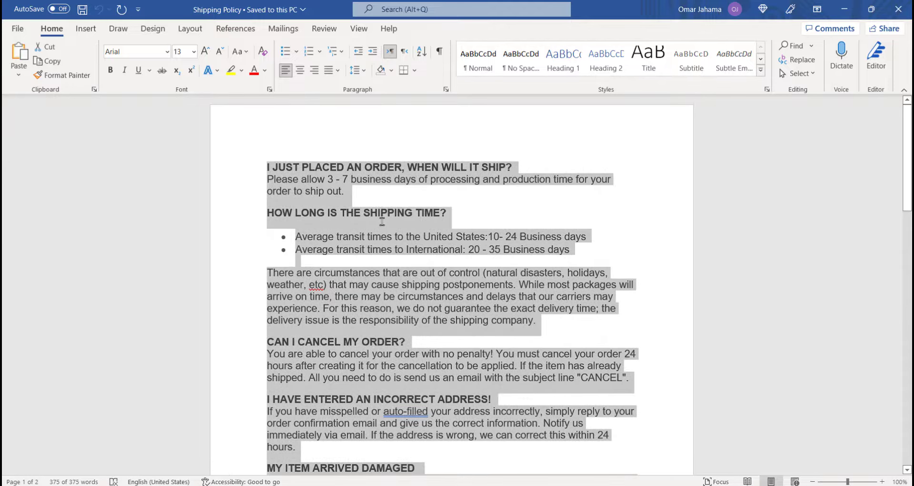
{"action": "key", "text": "alt+Tab"}
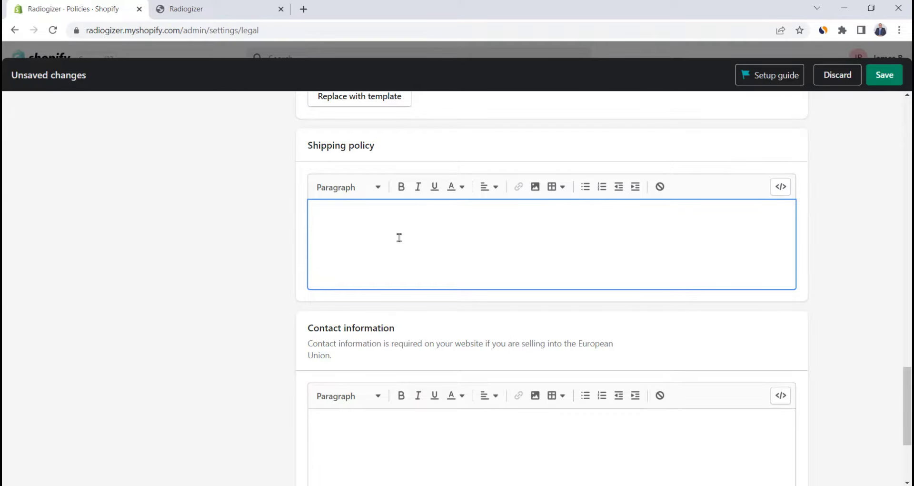
{"action": "key", "text": "ctrl+v"}
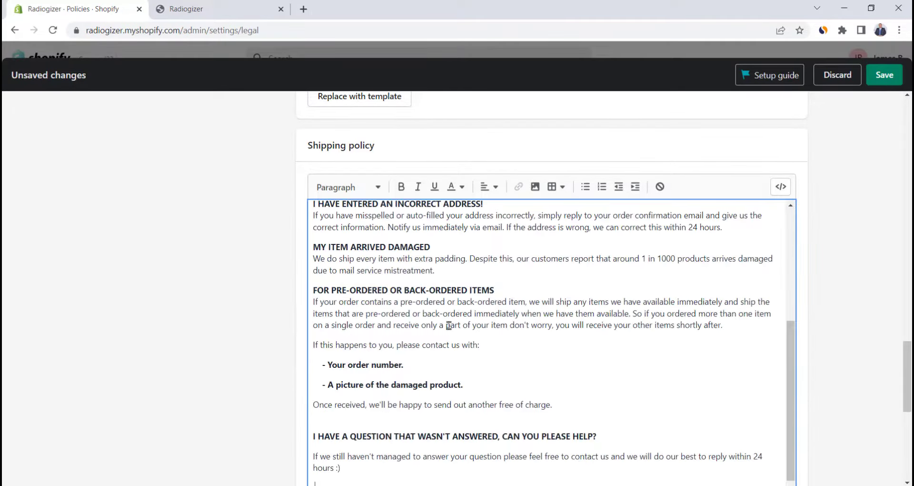
{"action": "scroll", "coordinate": [448, 326], "scroll_direction": "up", "scroll_amount": 5}
{"action": "scroll", "coordinate": [275, 293], "scroll_direction": "down", "scroll_amount": 6}
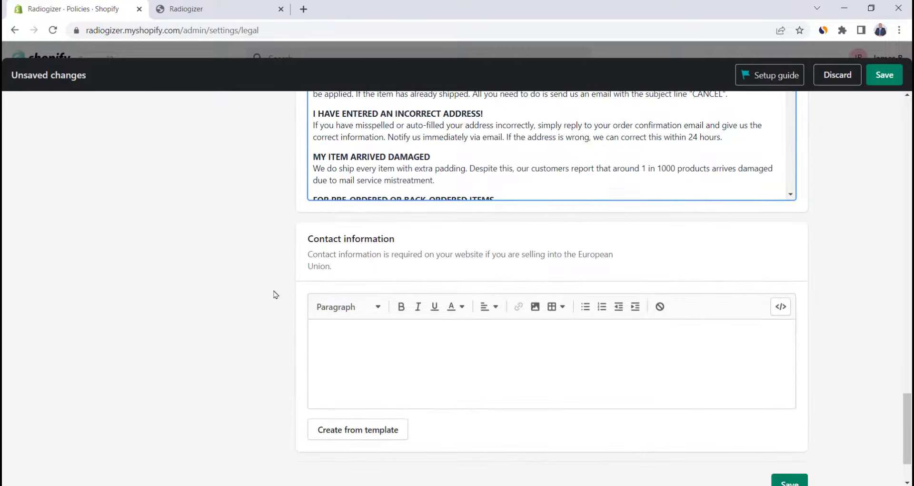
- Save the store policies, leaving the contact information empty, and close the settings
{"action": "scroll", "coordinate": [608, 399], "scroll_direction": "down", "scroll_amount": 2}
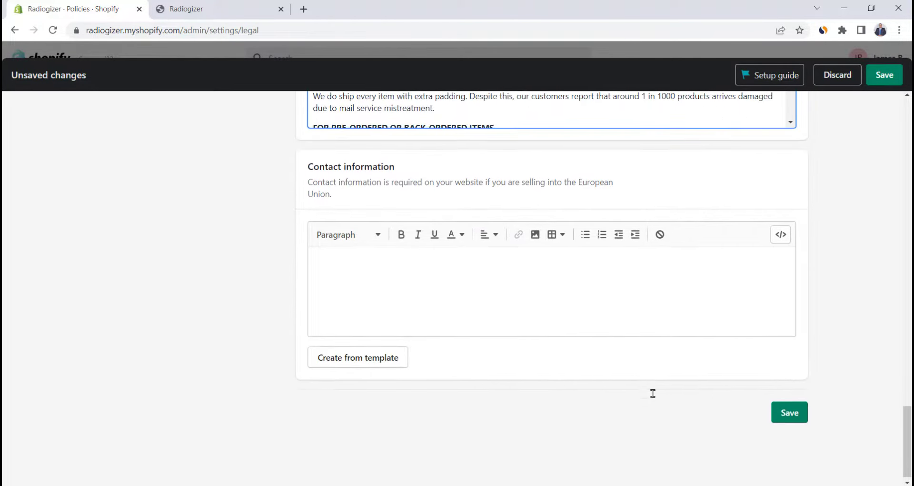
{"action": "left_click", "coordinate": [790, 408]}
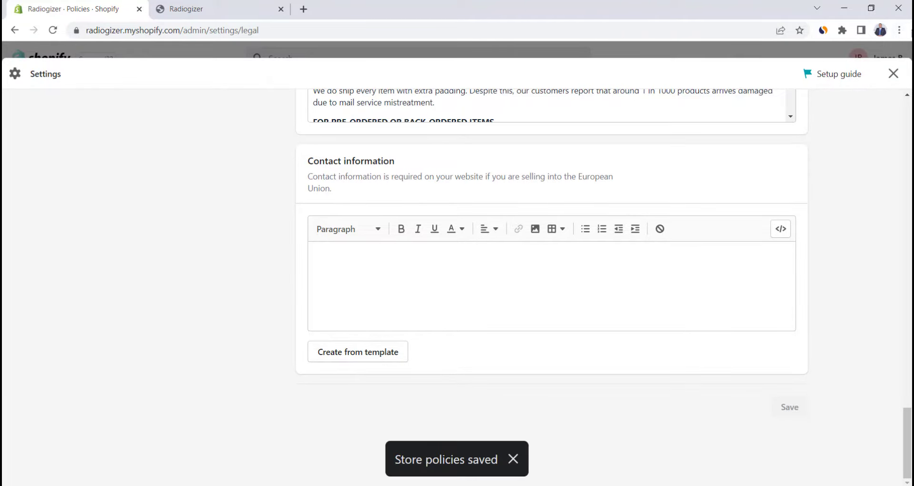
{"action": "left_click", "coordinate": [894, 73]}
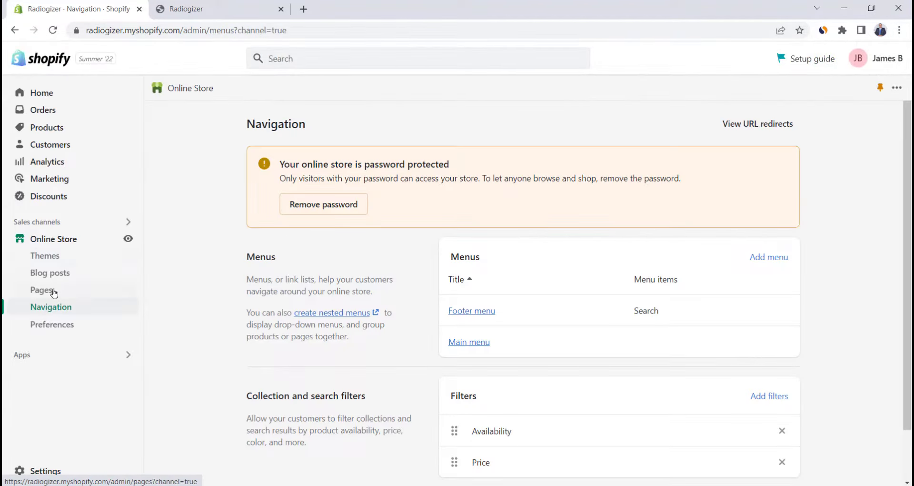
- Open the online store's Pages list, view the existing Contact page on the storefront, and close that view
{"action": "left_click", "coordinate": [54, 291]}
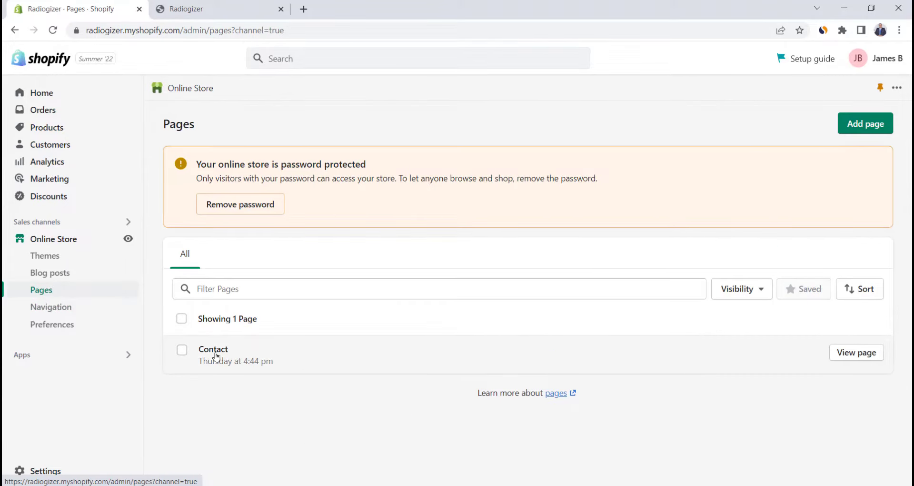
{"action": "left_click", "coordinate": [874, 360]}
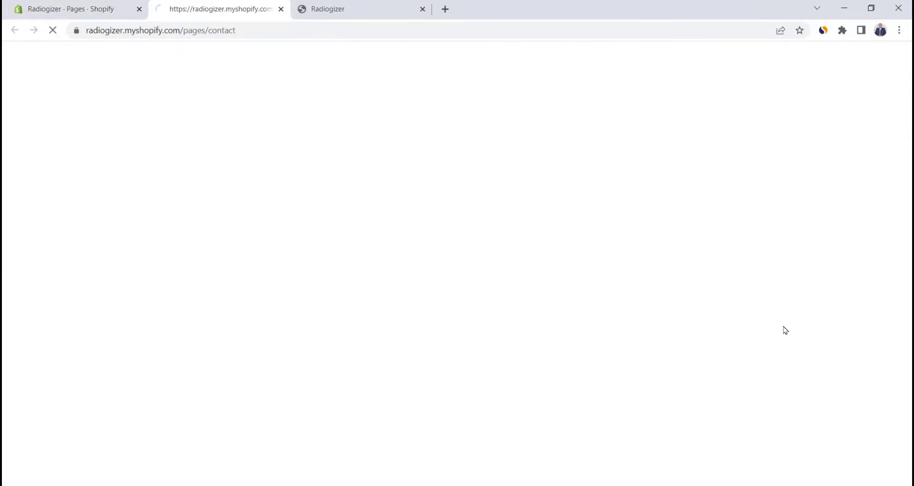
{"action": "scroll", "coordinate": [372, 231], "scroll_direction": "down", "scroll_amount": 2}
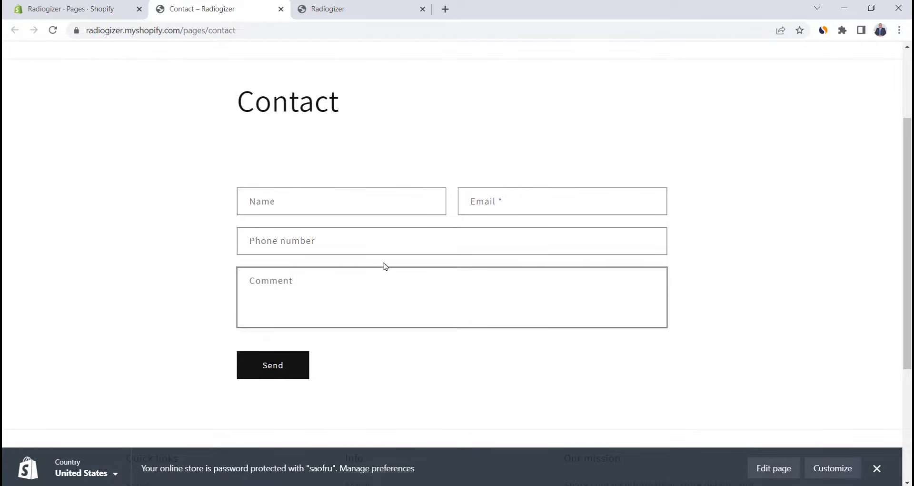
{"action": "scroll", "coordinate": [381, 259], "scroll_direction": "up", "scroll_amount": 3}
{"action": "left_click", "coordinate": [281, 8]}
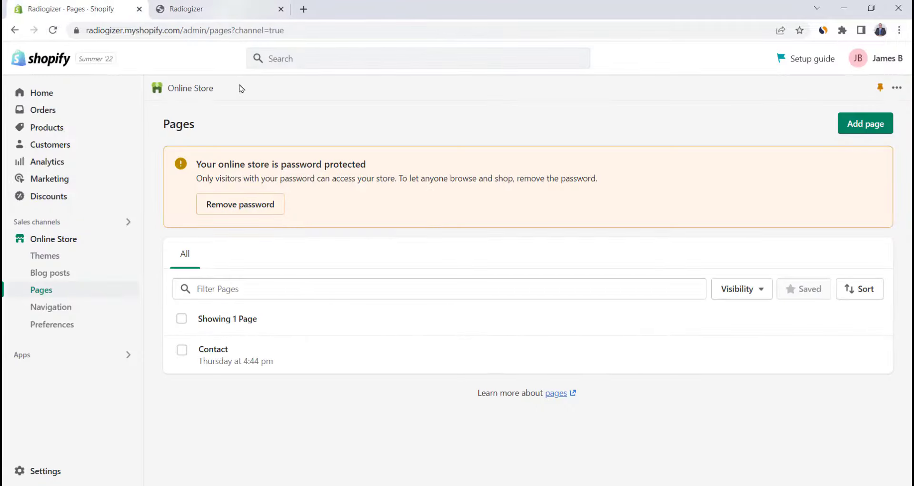
- Create and save a visible page titled "About Us" with no content, and return to the Pages list
{"action": "left_click", "coordinate": [874, 132]}
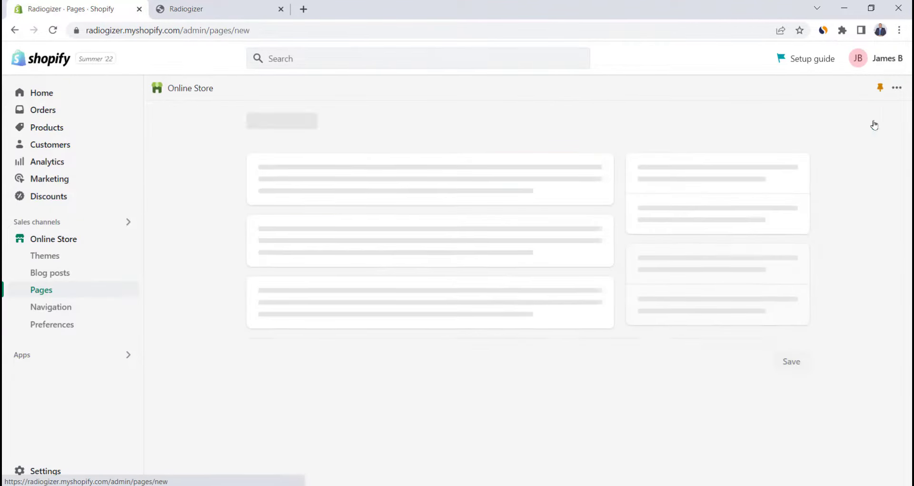
{"action": "left_click", "coordinate": [371, 182]}
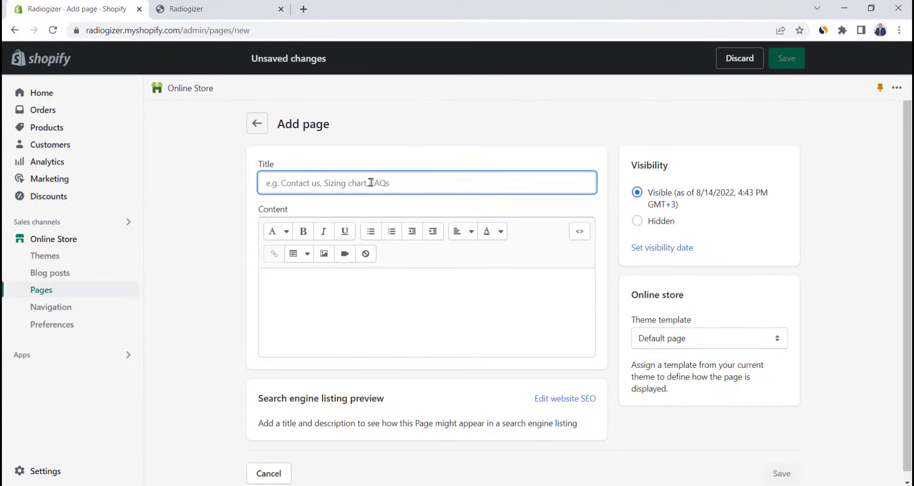
{"action": "type", "text": "About U"}
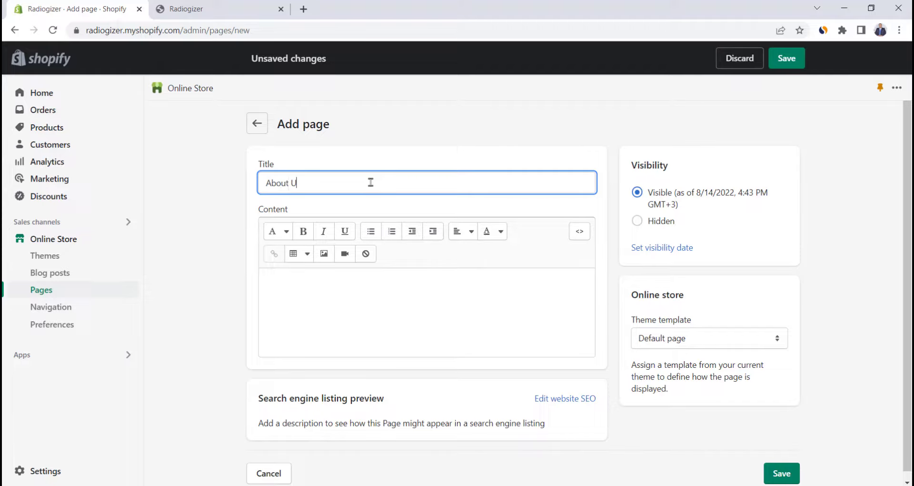
{"action": "type", "text": "s"}
{"action": "left_click", "coordinate": [343, 285]}
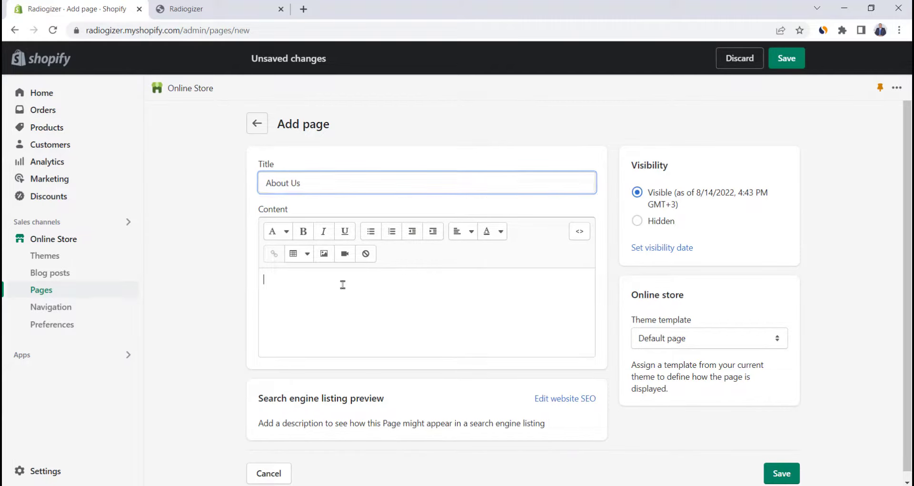
{"action": "left_click", "coordinate": [790, 474]}
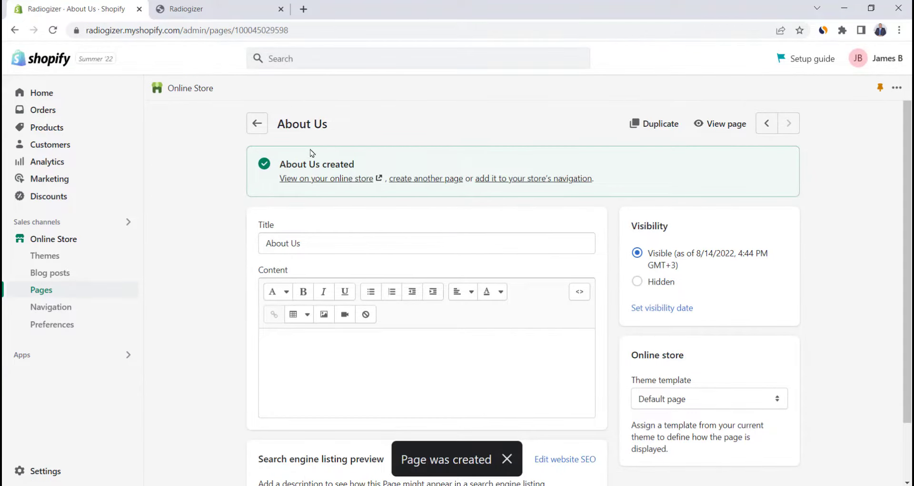
{"action": "left_click", "coordinate": [257, 124]}
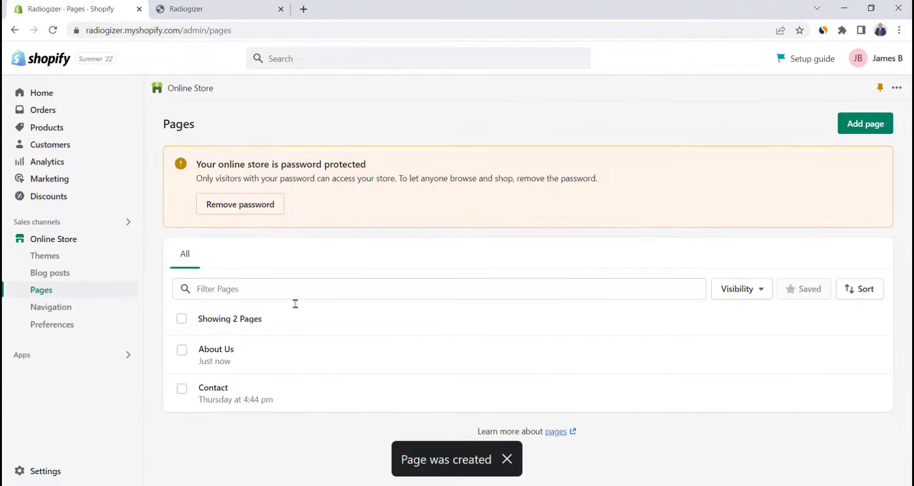
- Open the Footer menu in the store's navigation and delete its Search item
{"action": "left_click", "coordinate": [69, 311]}
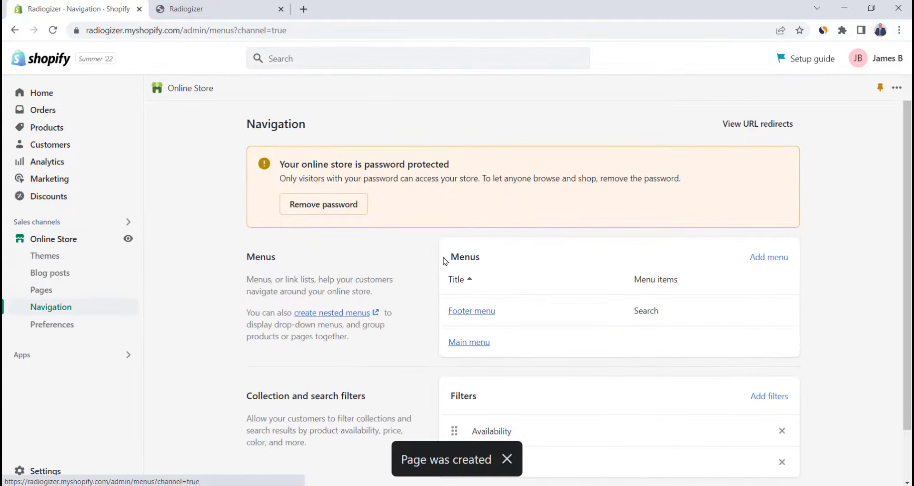
{"action": "scroll", "coordinate": [457, 260], "scroll_direction": "down", "scroll_amount": 1}
{"action": "left_click", "coordinate": [471, 254]}
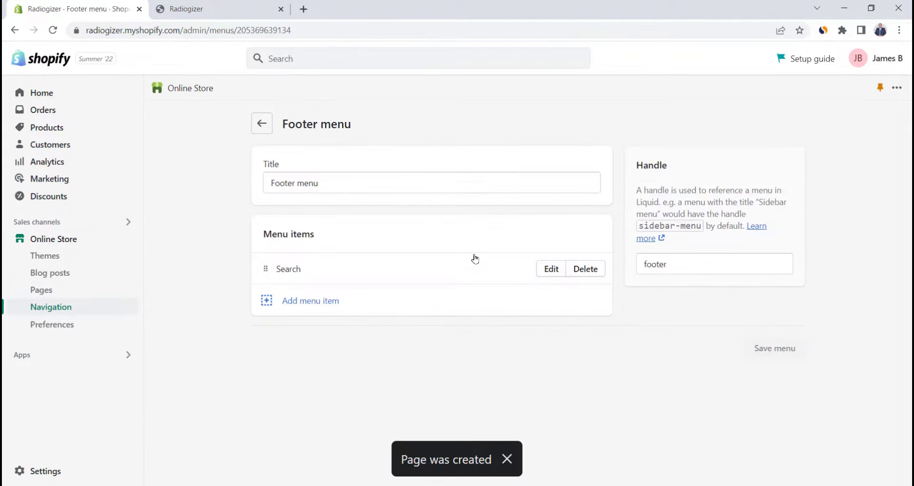
{"action": "left_click", "coordinate": [587, 268]}
{"action": "left_click", "coordinate": [596, 303]}
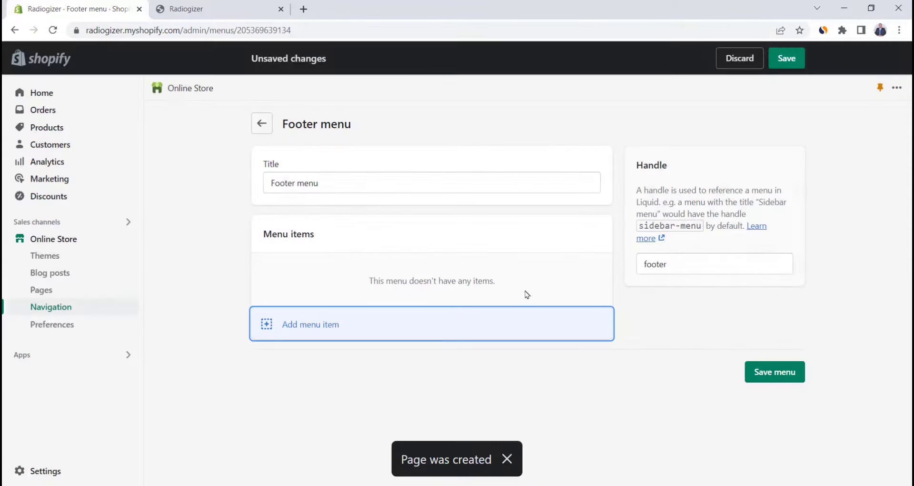
- Add footer menu items linking to the About Us and Contact pages, keeping the page titles as names
{"action": "left_click", "coordinate": [332, 319]}
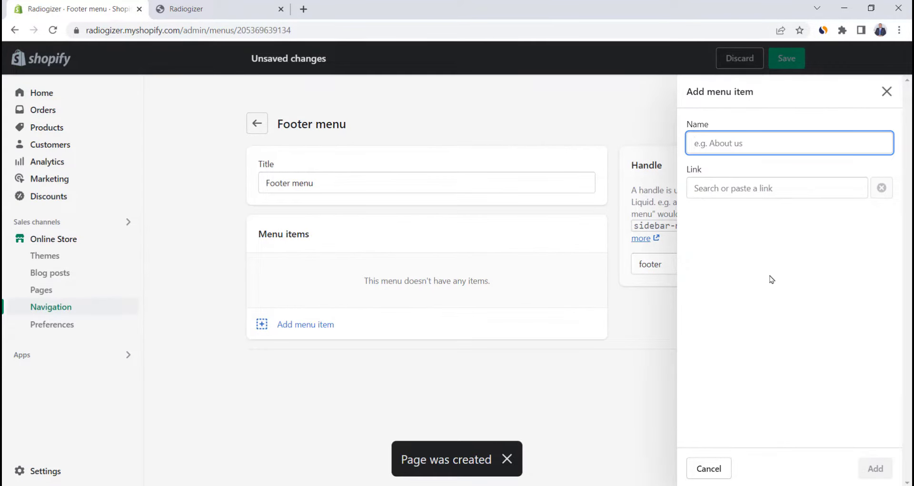
{"action": "left_click", "coordinate": [734, 190]}
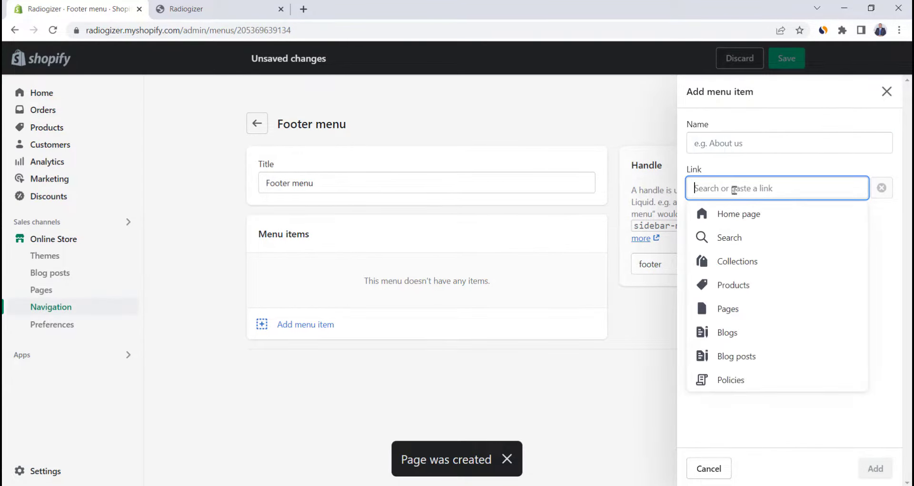
{"action": "left_click", "coordinate": [731, 309]}
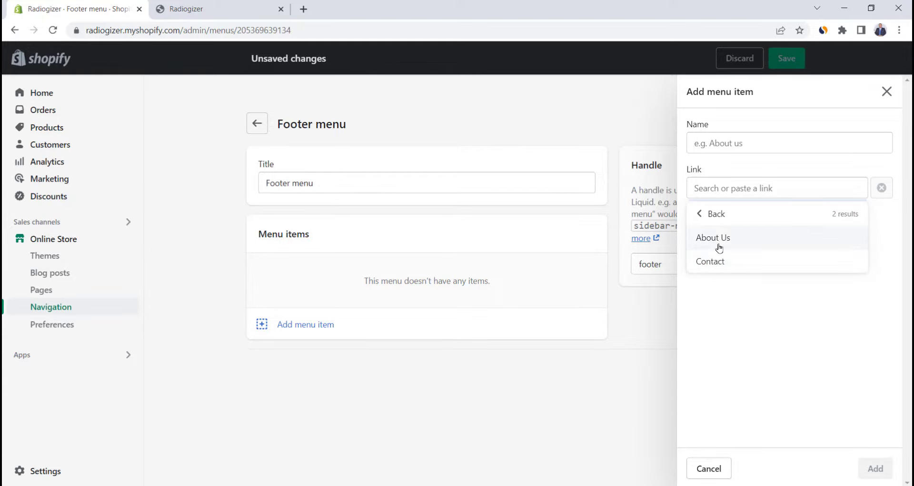
{"action": "left_click", "coordinate": [719, 238]}
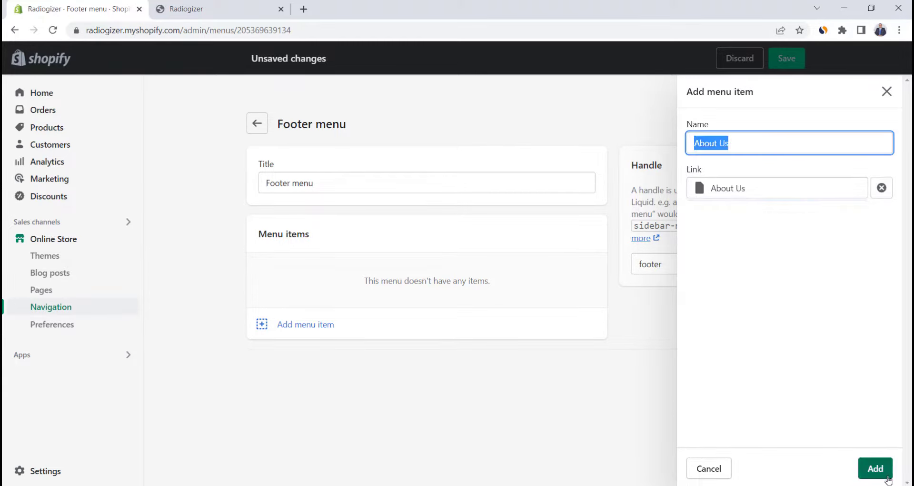
{"action": "left_click", "coordinate": [876, 468]}
{"action": "key", "text": "Return"}
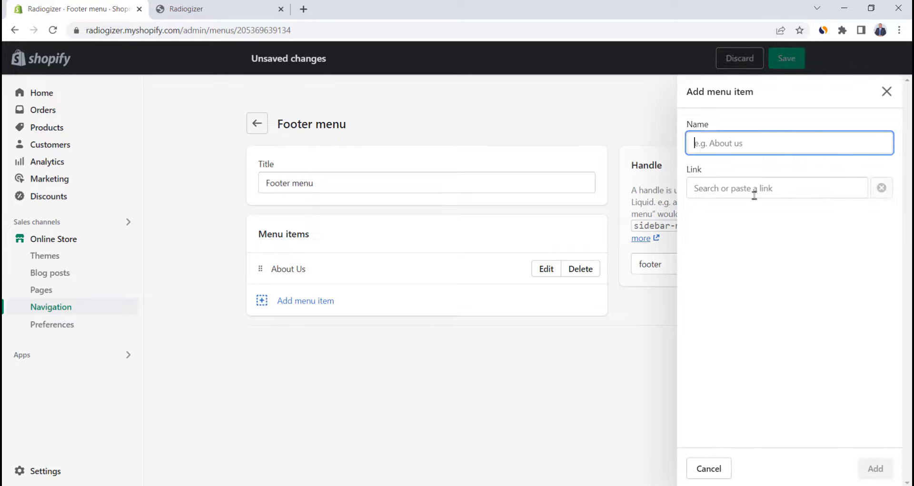
{"action": "left_click", "coordinate": [752, 190]}
{"action": "left_click", "coordinate": [737, 308]}
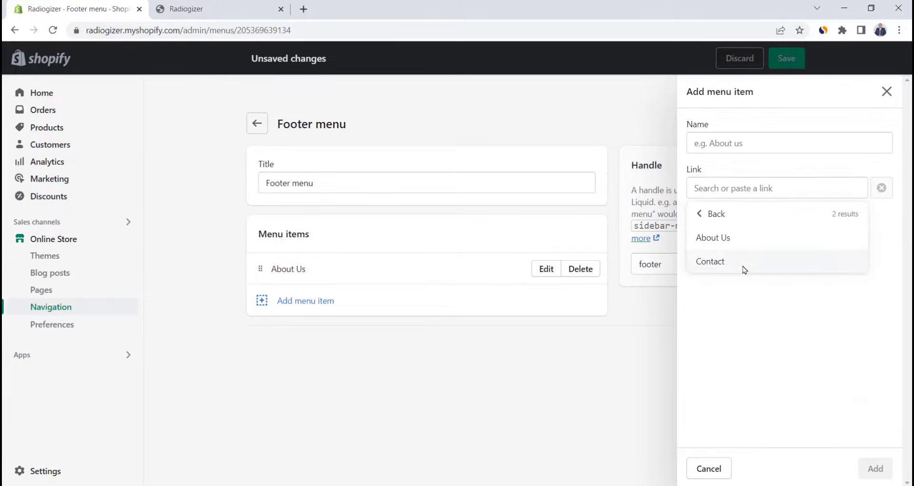
{"action": "left_click", "coordinate": [744, 269]}
{"action": "left_click", "coordinate": [875, 468]}
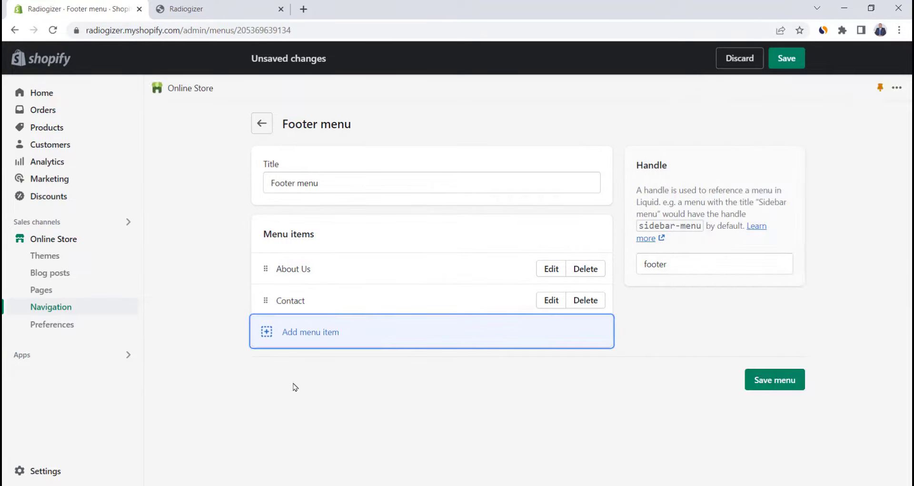
- Add footer menu items for the Shipping Policy, Refund Policy, Terms of Service and Privacy Policy, and save the menu
{"action": "left_click", "coordinate": [268, 333]}
{"action": "left_click", "coordinate": [747, 191]}
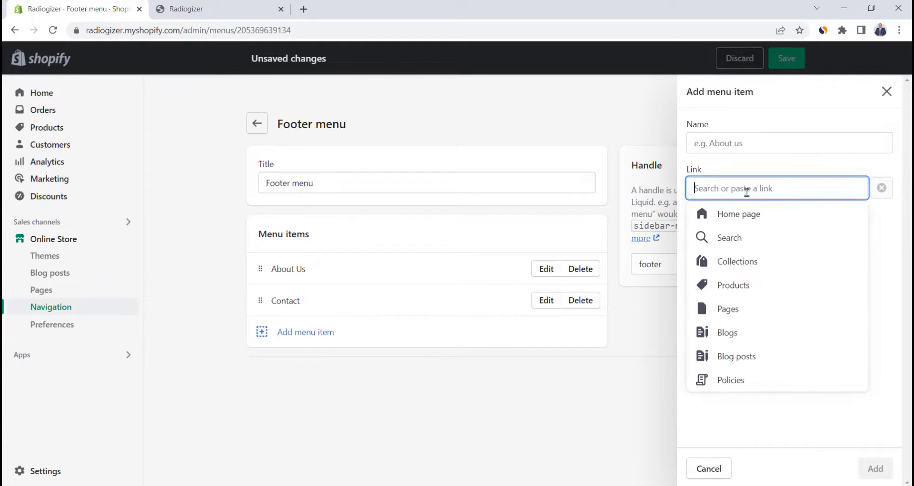
{"action": "left_click", "coordinate": [741, 381]}
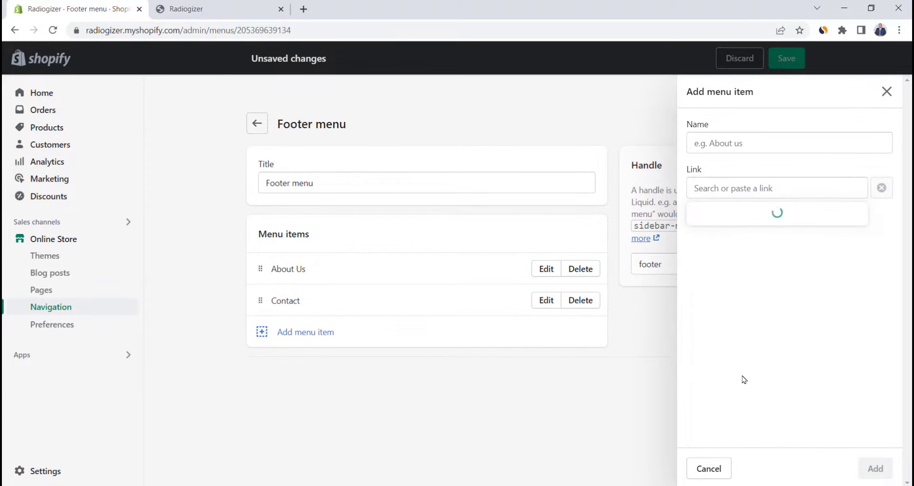
{"action": "left_click", "coordinate": [733, 285]}
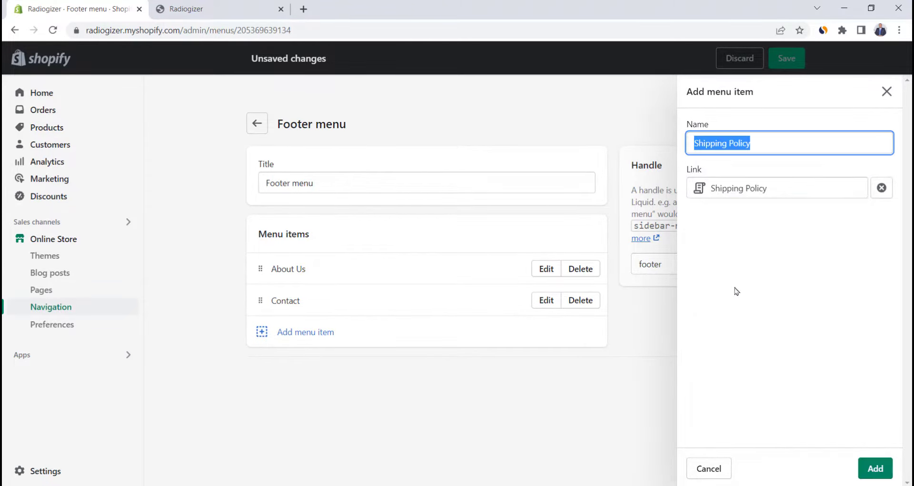
{"action": "left_click", "coordinate": [875, 468]}
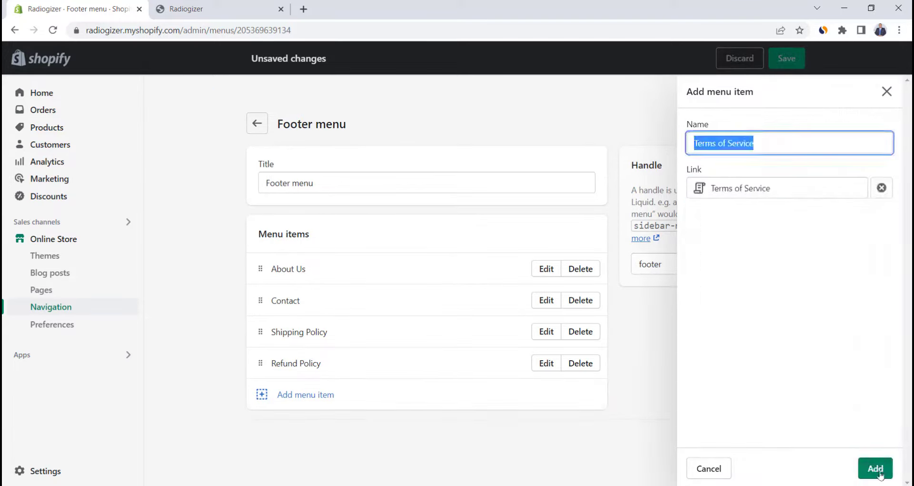
{"action": "left_click", "coordinate": [874, 470]}
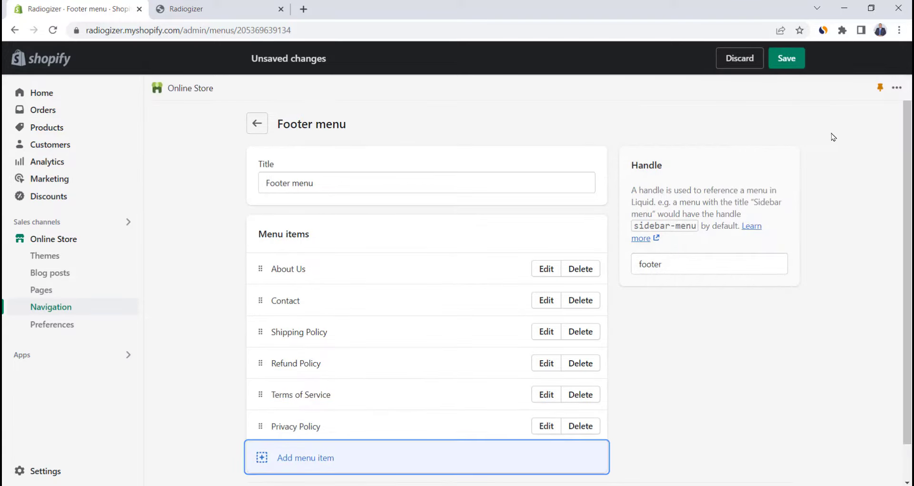
{"action": "left_click", "coordinate": [787, 59]}
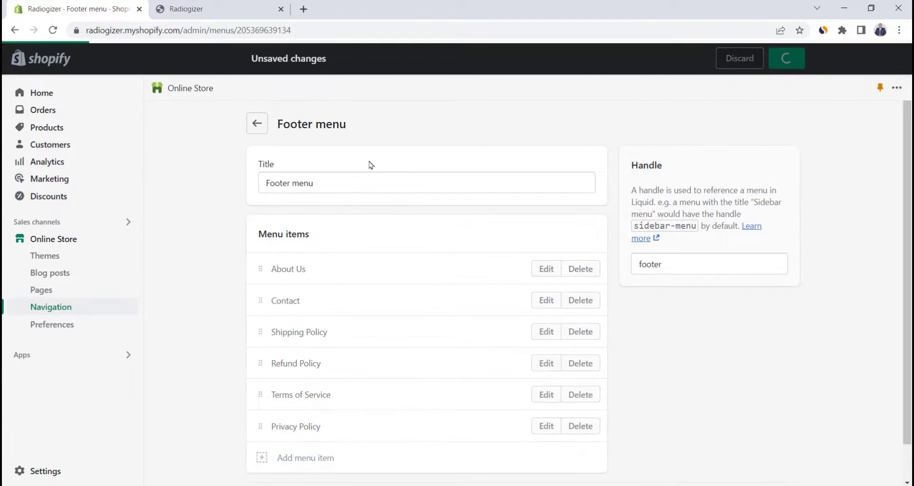
- Reload the storefront home page and check the links in its footer
{"action": "left_click", "coordinate": [185, 9]}
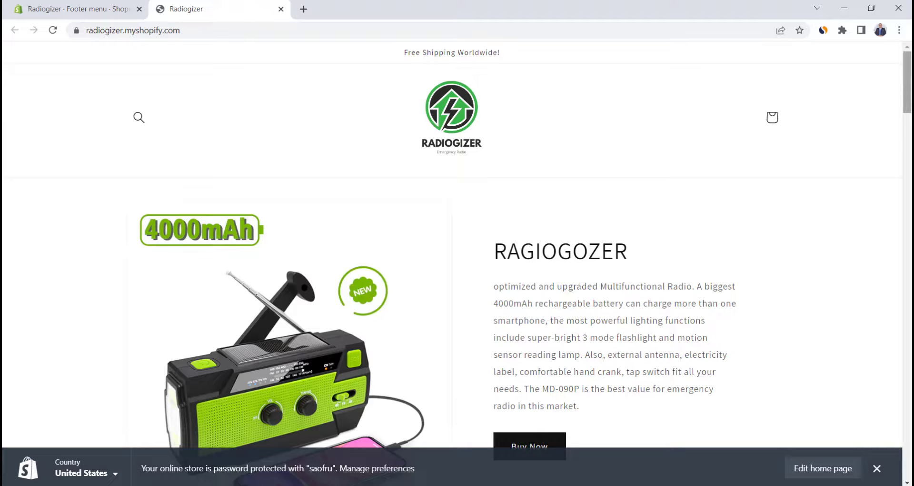
{"action": "left_click_drag", "start_coordinate": [909, 82], "coordinate": [908, 447]}
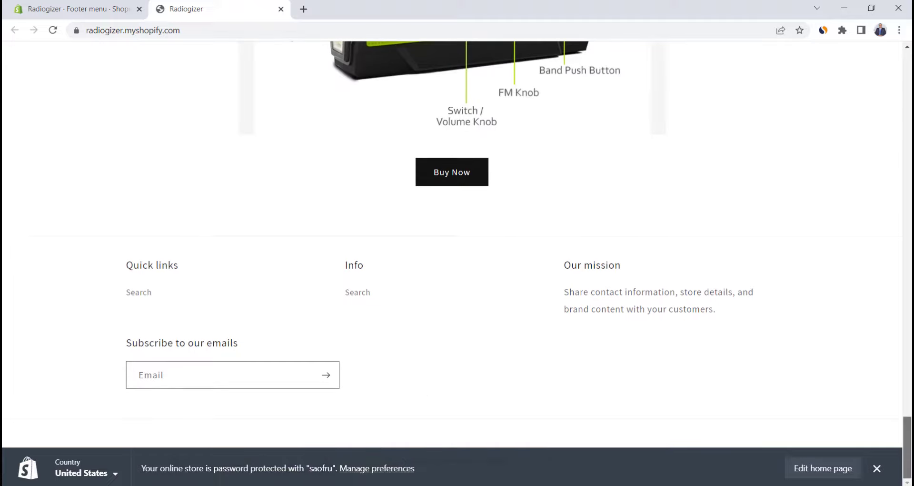
{"action": "left_click", "coordinate": [52, 35]}
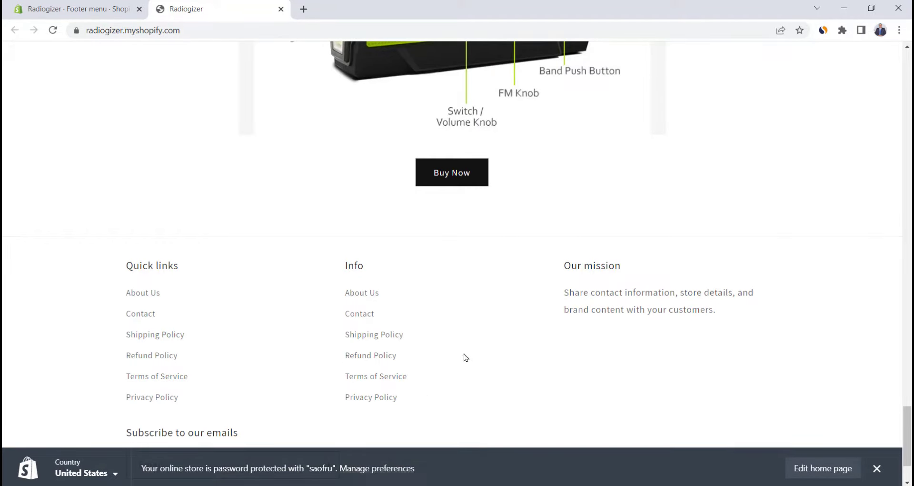
- Open the Dawn theme for customization in the store admin and turn off the email signup in the Footer section
{"action": "left_click", "coordinate": [102, 6]}
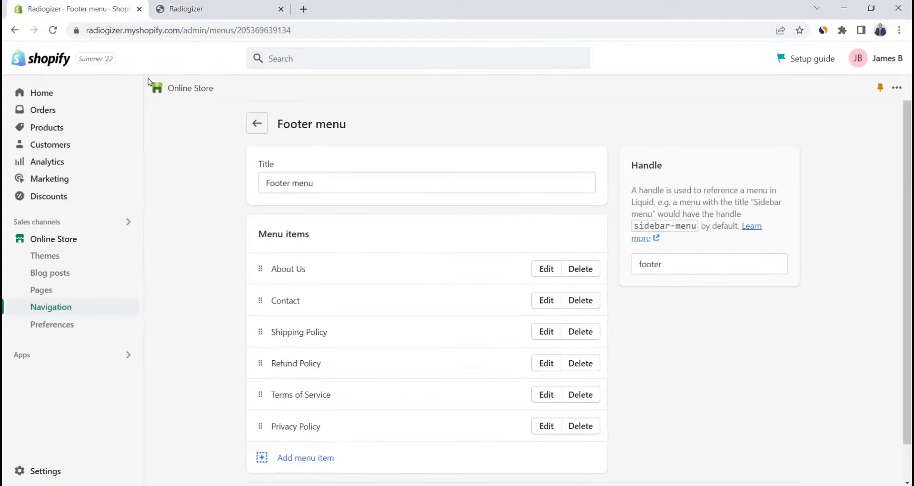
{"action": "left_click", "coordinate": [67, 242]}
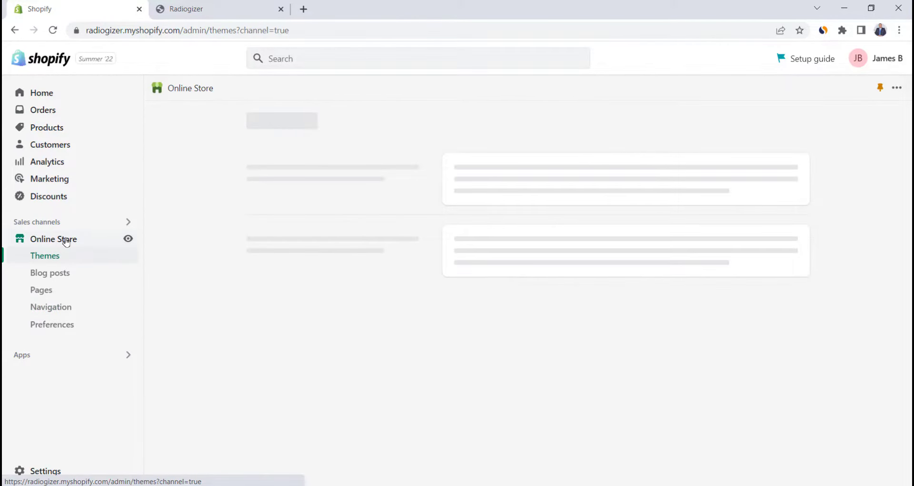
{"action": "left_click", "coordinate": [761, 260]}
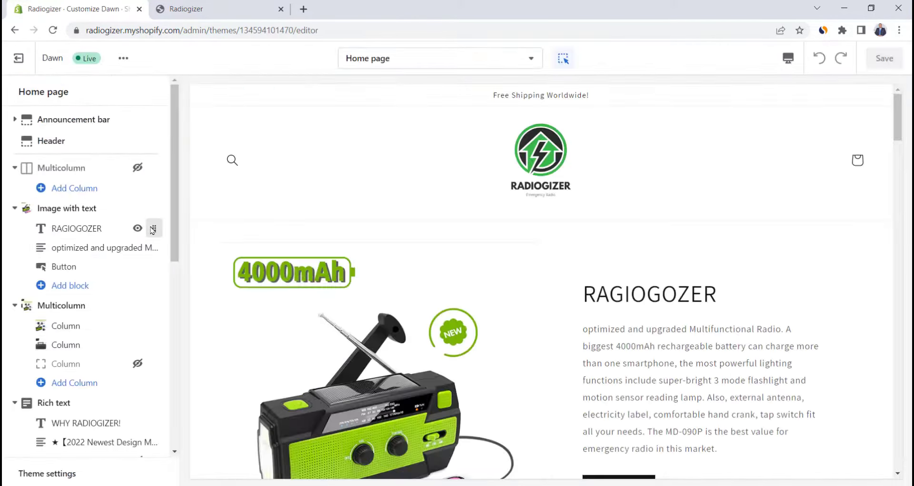
{"action": "scroll", "coordinate": [152, 230], "scroll_direction": "down", "scroll_amount": 10}
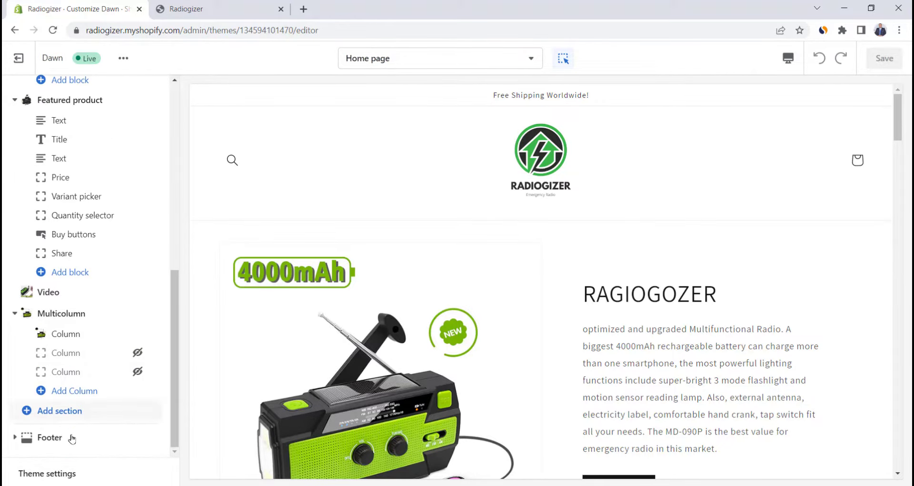
{"action": "left_click", "coordinate": [70, 435]}
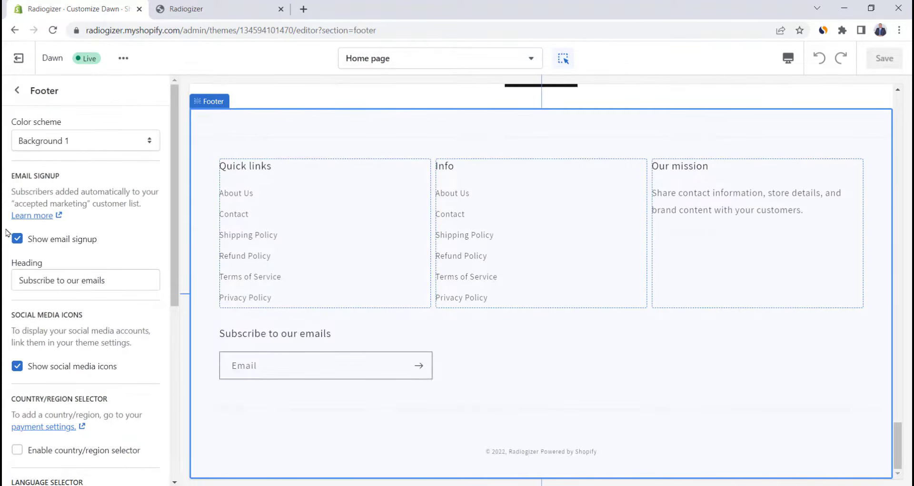
{"action": "left_click", "coordinate": [16, 238]}
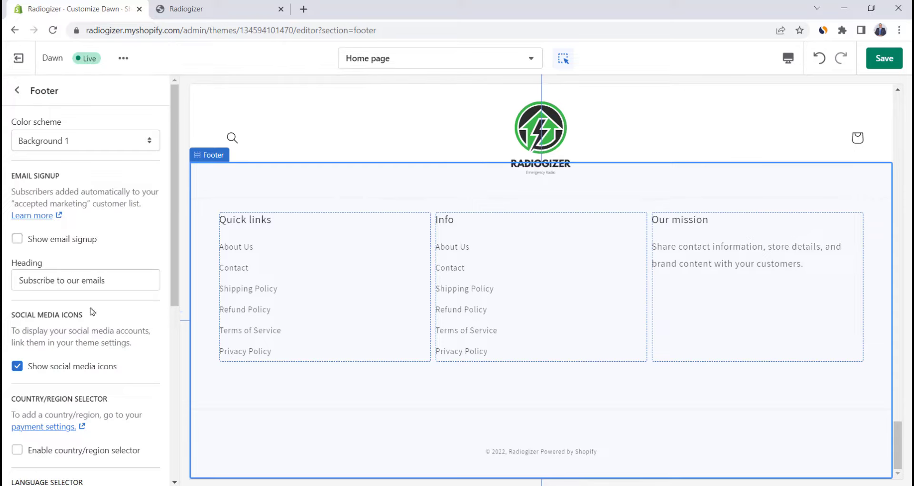
- Hide the Info and Our mission blocks of the footer
{"action": "left_click", "coordinate": [17, 90]}
{"action": "scroll", "coordinate": [119, 342], "scroll_direction": "down", "scroll_amount": 2}
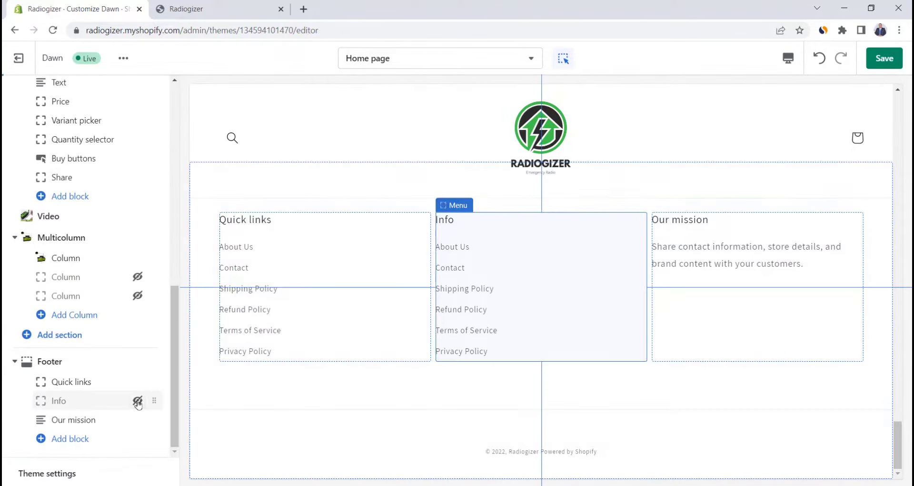
{"action": "left_click", "coordinate": [137, 401]}
{"action": "left_click", "coordinate": [138, 419]}
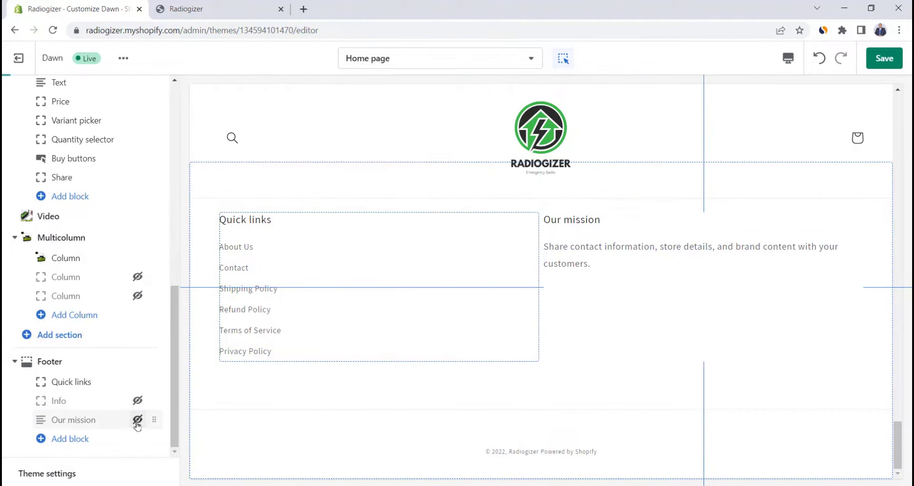
- Change the heading of the footer's Quick links menu block to "Customer Care"
{"action": "left_click", "coordinate": [98, 381]}
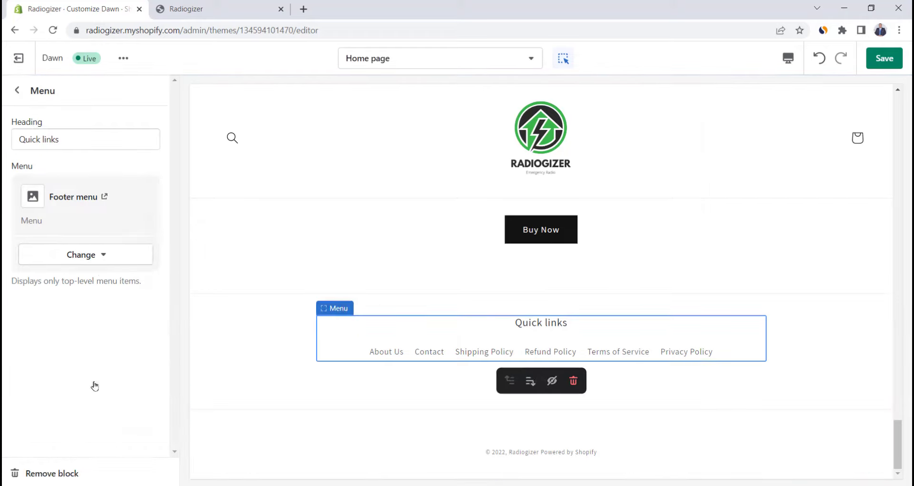
{"action": "triple_click", "coordinate": [69, 138]}
{"action": "type", "text": "Customer Care"}
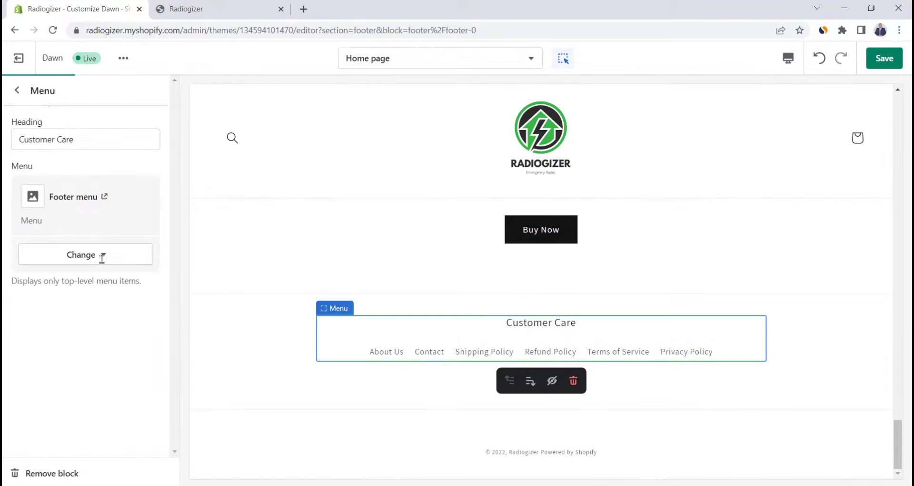
{"action": "left_click", "coordinate": [18, 90]}
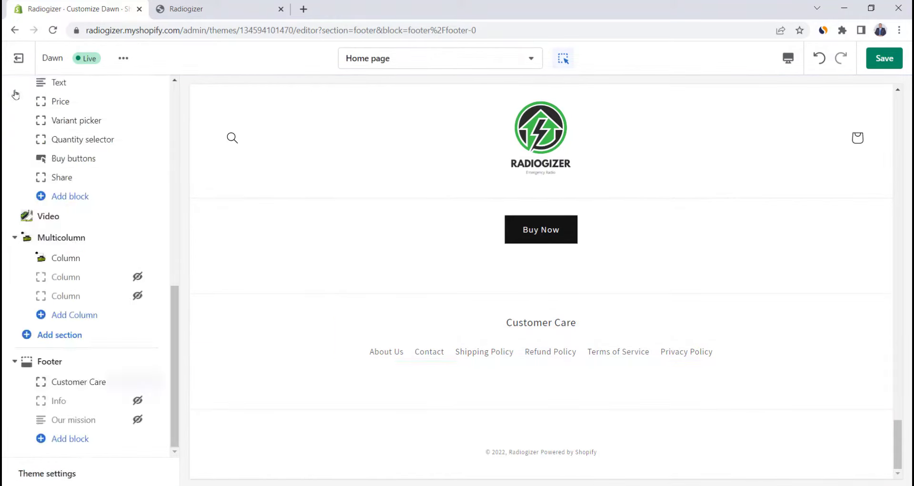
{"action": "left_click", "coordinate": [60, 473]}
{"action": "scroll", "coordinate": [97, 241], "scroll_direction": "down", "scroll_amount": 4}
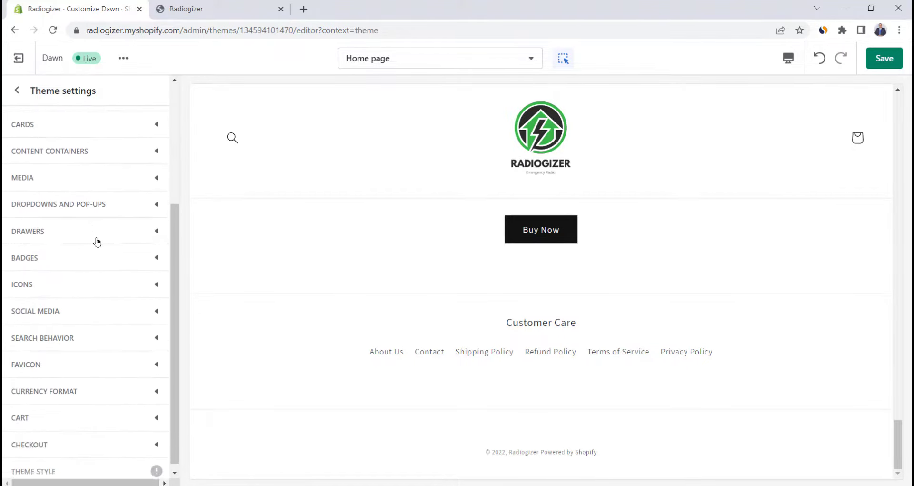
{"action": "left_click", "coordinate": [98, 312]}
{"action": "scroll", "coordinate": [26, 309], "scroll_direction": "down", "scroll_amount": 3}
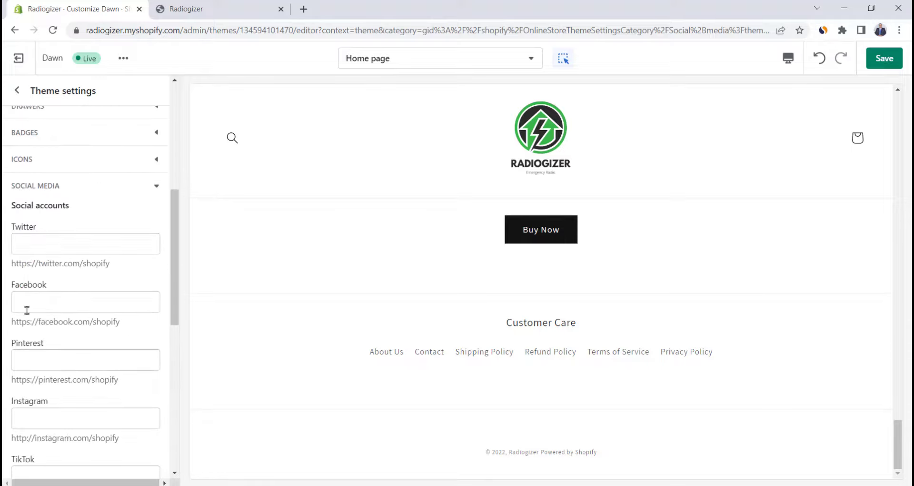
{"action": "double_click", "coordinate": [114, 322]}
{"action": "left_click_drag", "start_coordinate": [90, 325], "coordinate": [4, 327]}
{"action": "key", "text": "ctrl+c"}
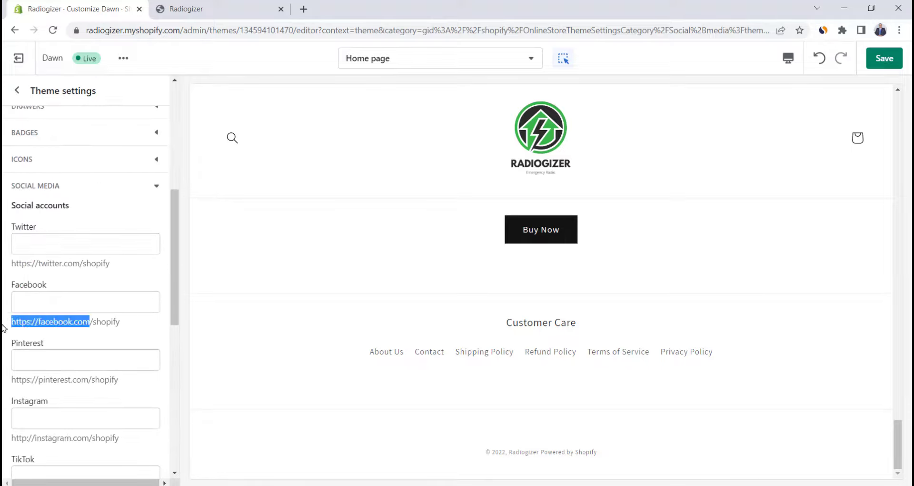
{"action": "left_click", "coordinate": [75, 297]}
{"action": "key", "text": "ctrl+v"}
{"action": "left_click", "coordinate": [145, 328]}
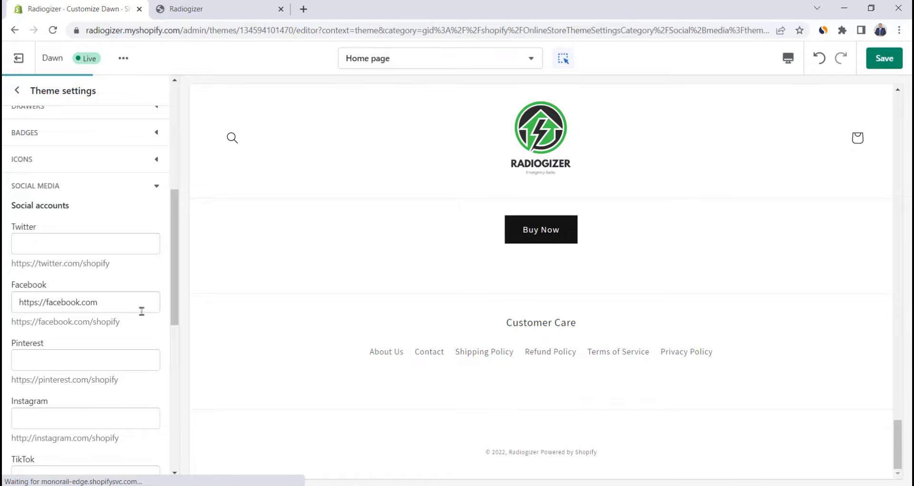
- Check the social links in the footer preview, save the theme changes and exit the theme editor
{"action": "left_click_drag", "start_coordinate": [899, 409], "coordinate": [911, 457]}
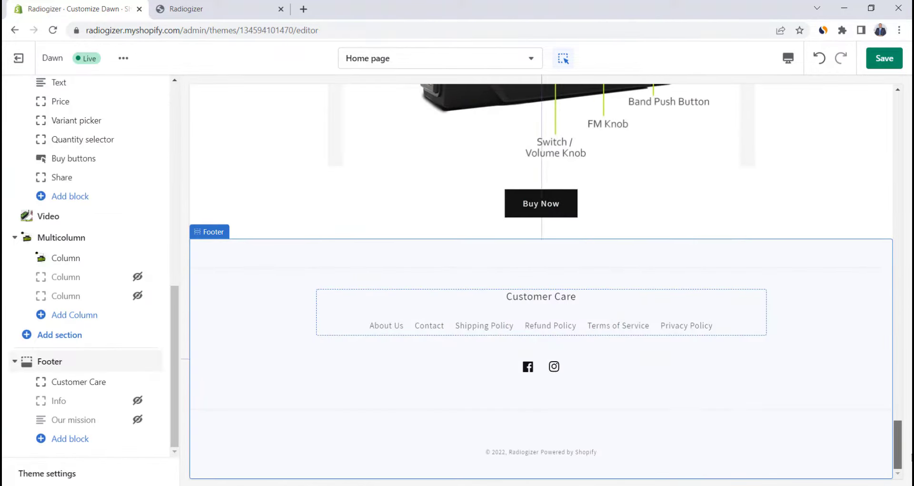
{"action": "left_click", "coordinate": [884, 58]}
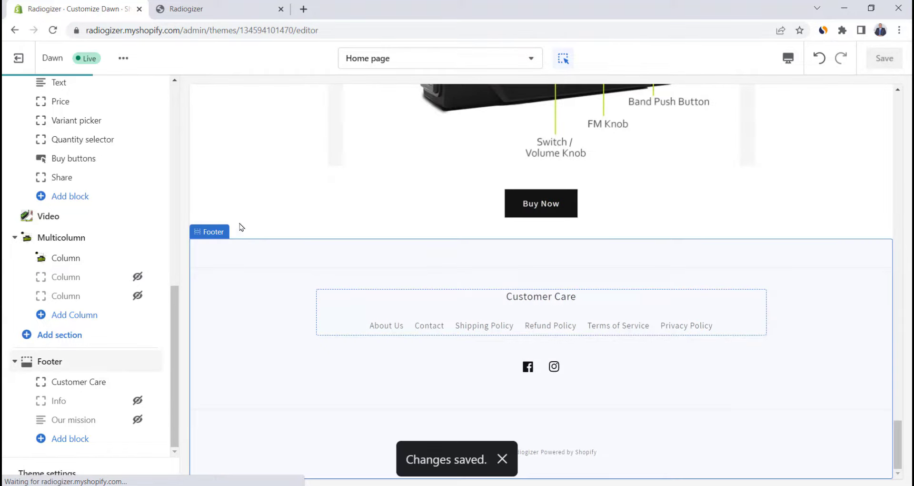
{"action": "left_click", "coordinate": [18, 58]}
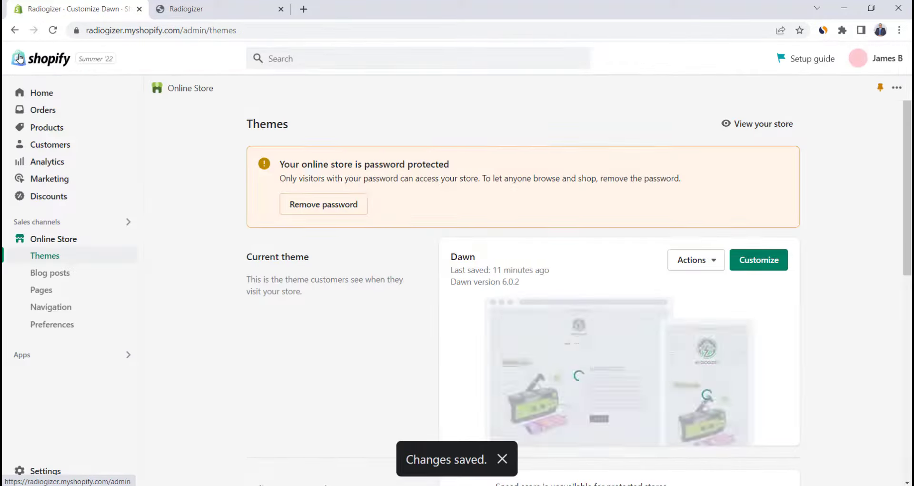
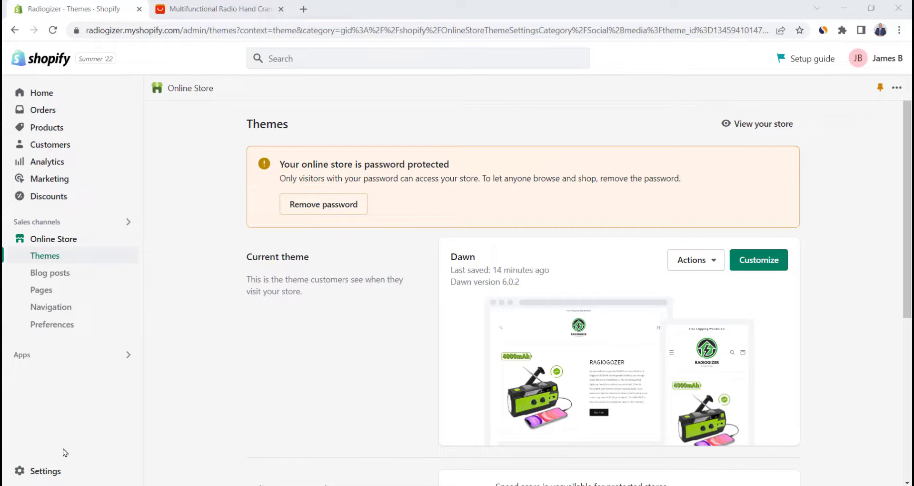
- Open the Radiogizer product's shipping profile in the store's Shipping and delivery settings and review its zones
{"action": "left_click", "coordinate": [23, 476]}
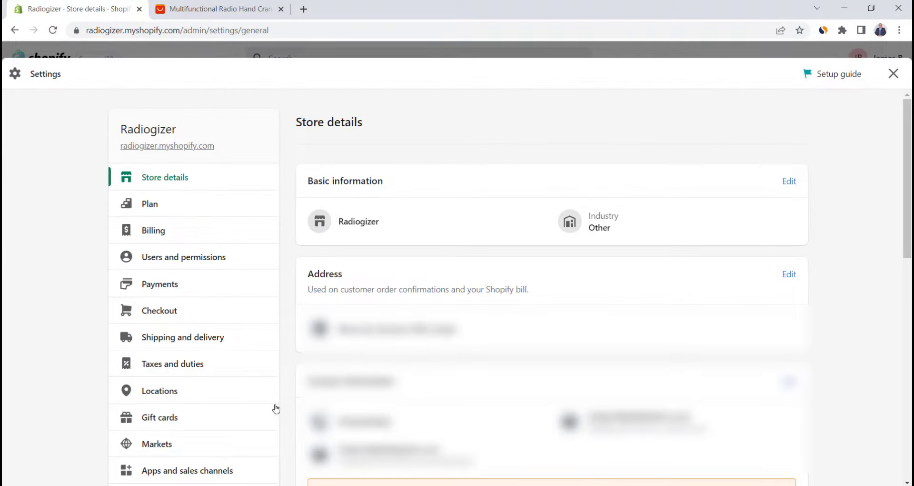
{"action": "left_click", "coordinate": [219, 337]}
{"action": "left_click", "coordinate": [769, 295]}
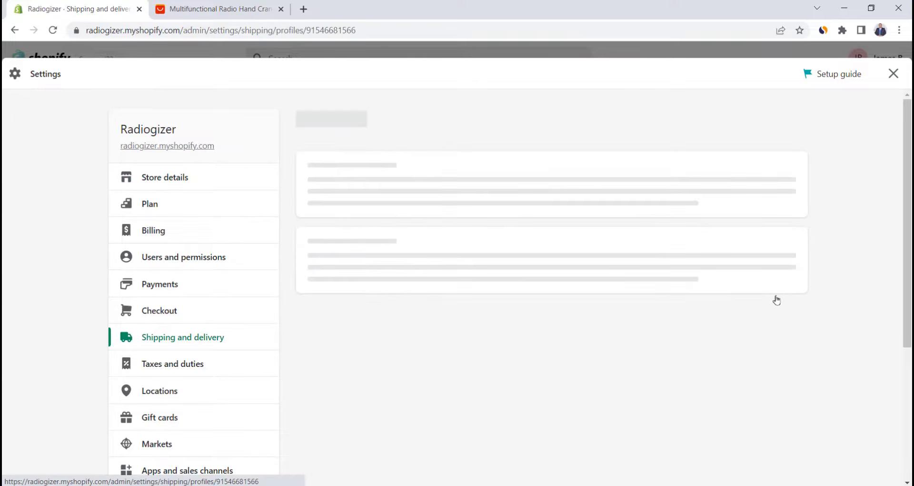
{"action": "scroll", "coordinate": [557, 274], "scroll_direction": "down", "scroll_amount": 3}
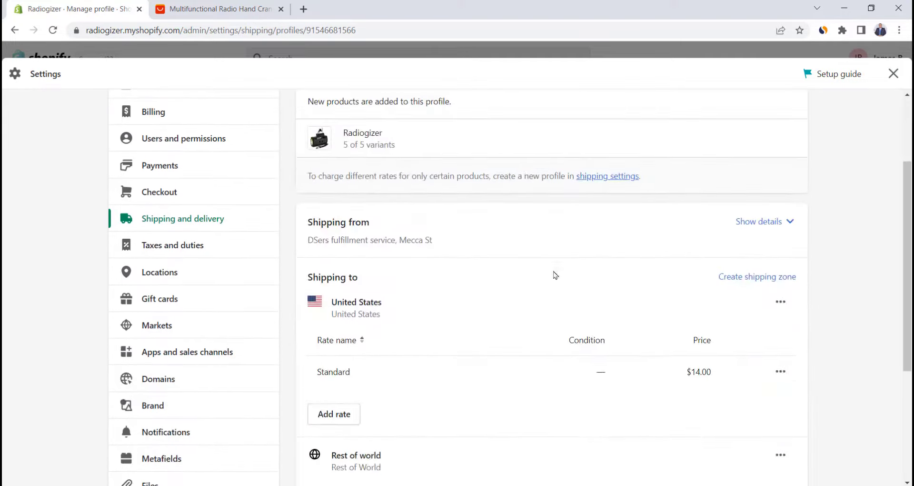
{"action": "scroll", "coordinate": [535, 435], "scroll_direction": "down", "scroll_amount": 1}
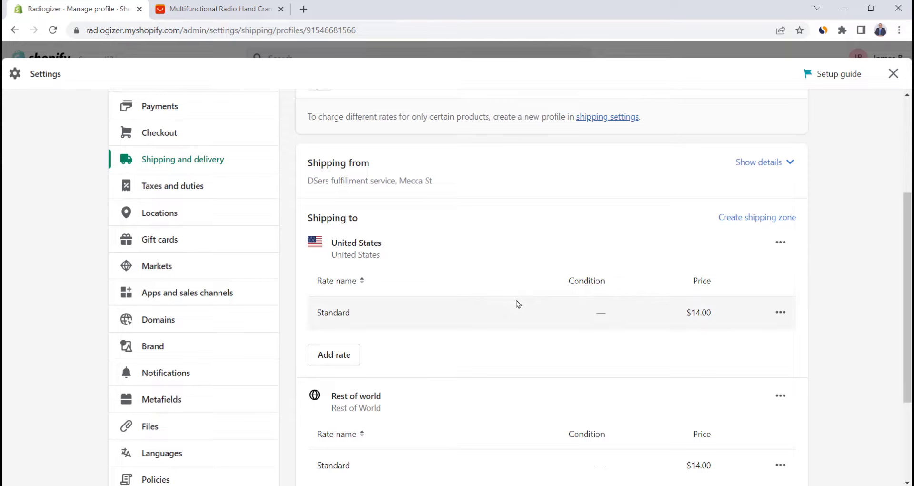
- Switch to the AliExpress page of the hand crank radio and check its shipping methods to the United States
{"action": "left_click", "coordinate": [220, 9]}
{"action": "scroll", "coordinate": [558, 251], "scroll_direction": "down", "scroll_amount": 1}
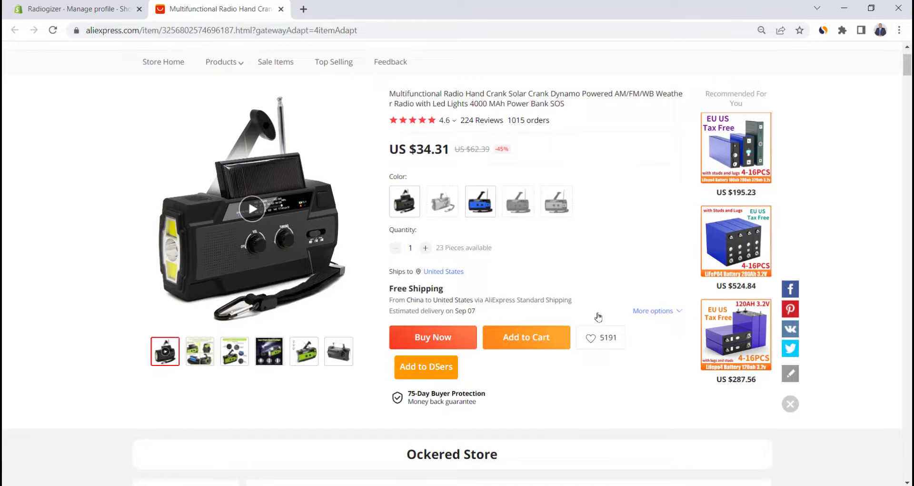
{"action": "left_click", "coordinate": [651, 314]}
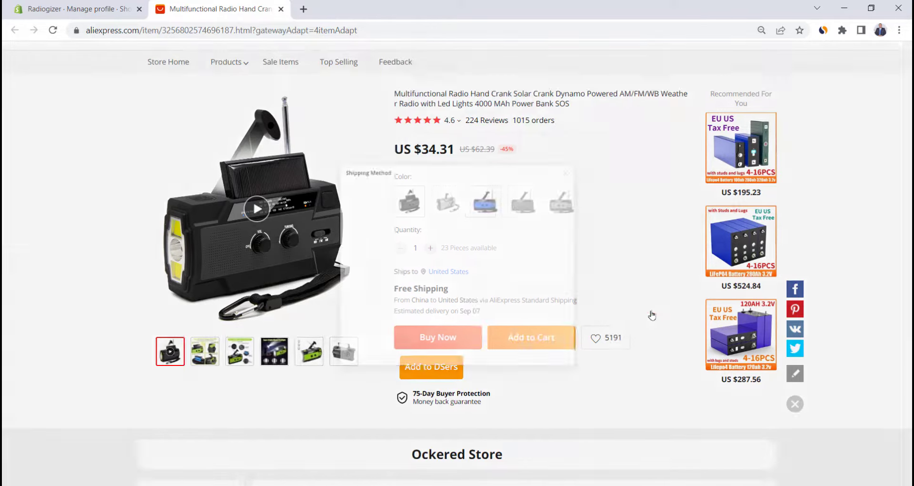
{"action": "left_click", "coordinate": [628, 120]}
- Return to the store's shipping profile and delete the United States shipping zone
{"action": "left_click", "coordinate": [104, 5]}
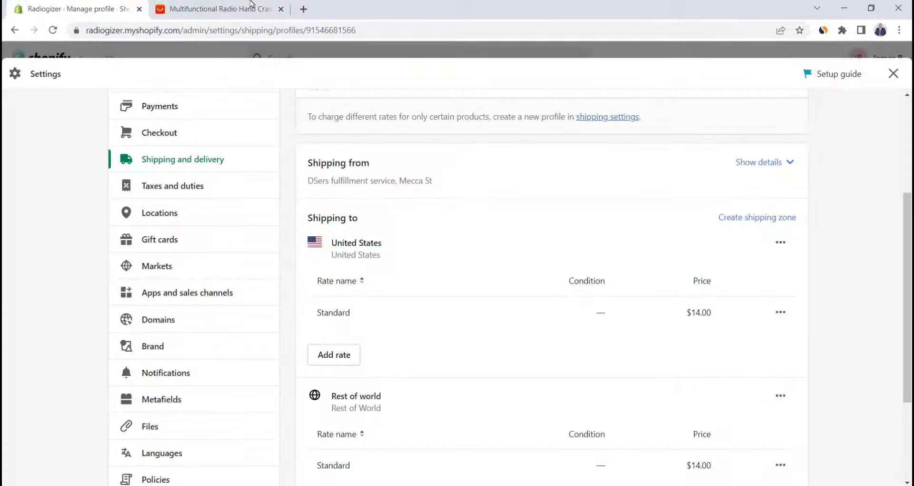
{"action": "left_click", "coordinate": [779, 244]}
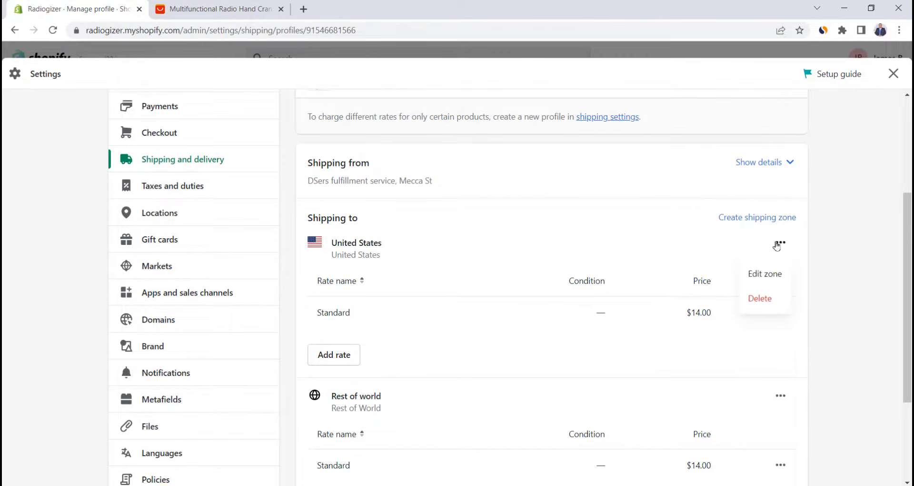
{"action": "left_click", "coordinate": [757, 299]}
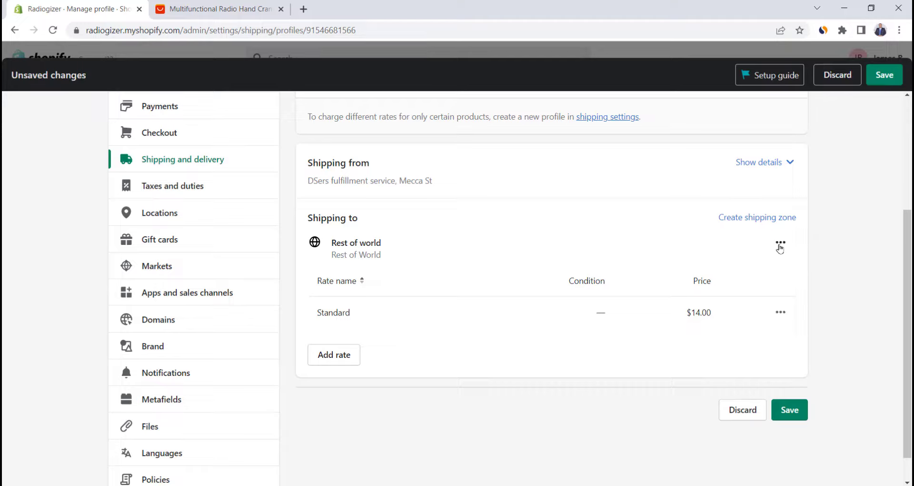
- Set the price of the Rest of world zone's Standard rate to 0
{"action": "left_click", "coordinate": [781, 312]}
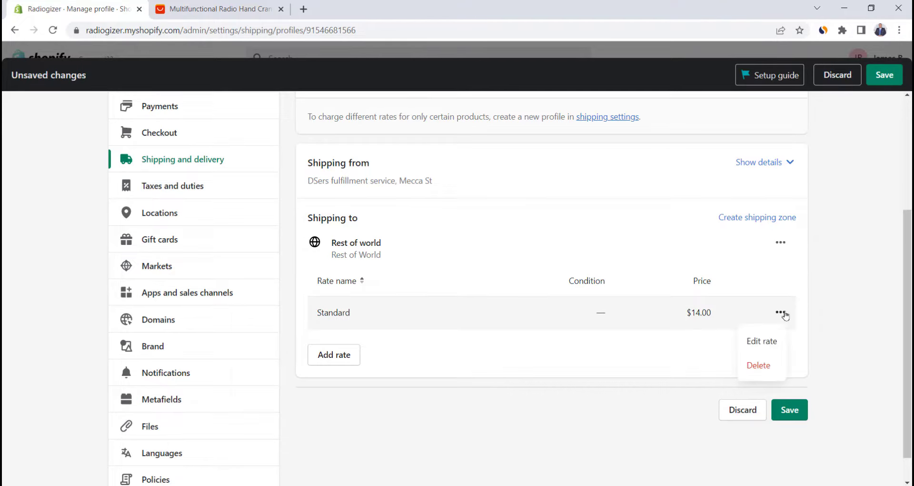
{"action": "left_click", "coordinate": [766, 341]}
{"action": "left_click", "coordinate": [518, 254]}
{"action": "type", "text": "0"}
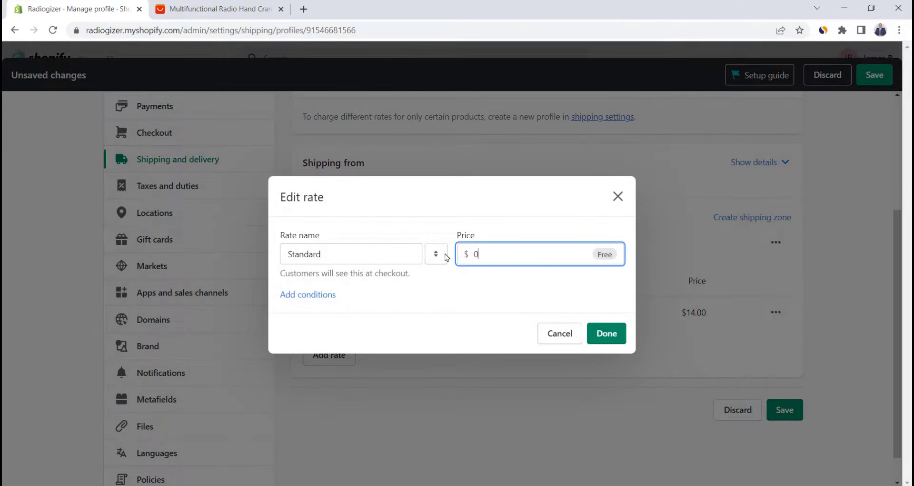
- Rename the Rest of world rate as "Free Shipping" and save the shipping profile
{"action": "double_click", "coordinate": [349, 253]}
{"action": "key", "text": "BackSpace"}
{"action": "type", "text": "Free "}
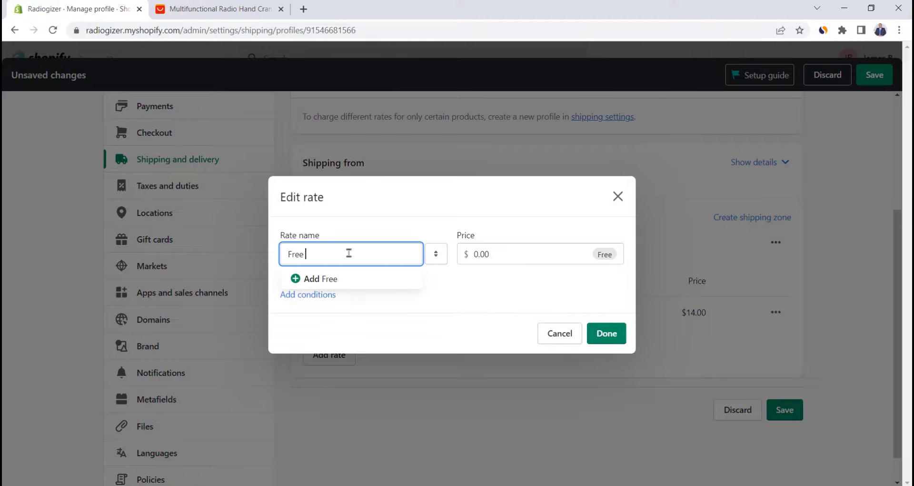
{"action": "type", "text": "Shipping"}
{"action": "left_click", "coordinate": [343, 280]}
{"action": "left_click", "coordinate": [606, 334]}
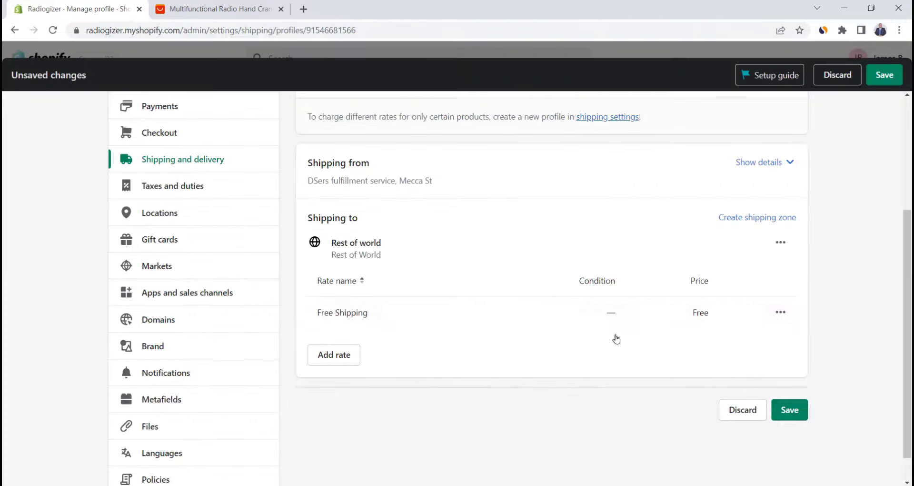
{"action": "left_click", "coordinate": [794, 410]}
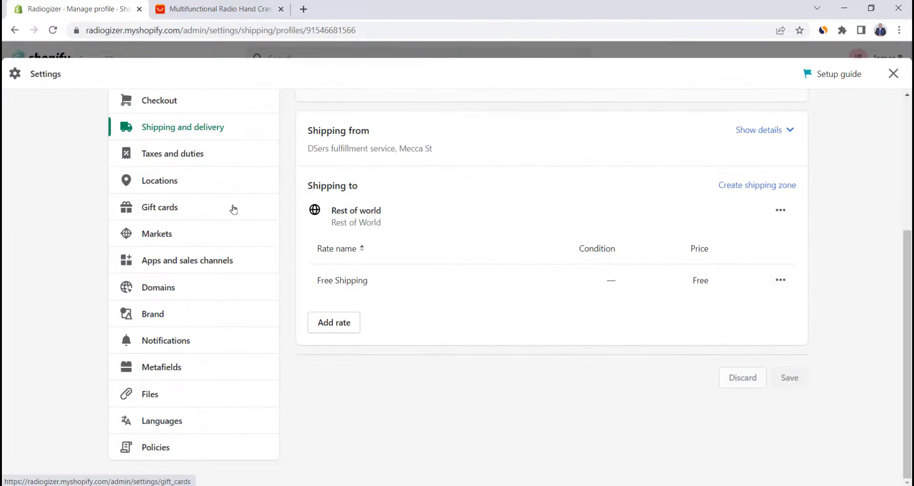
- Open the International market in the Markets settings for editing
{"action": "left_click", "coordinate": [150, 234]}
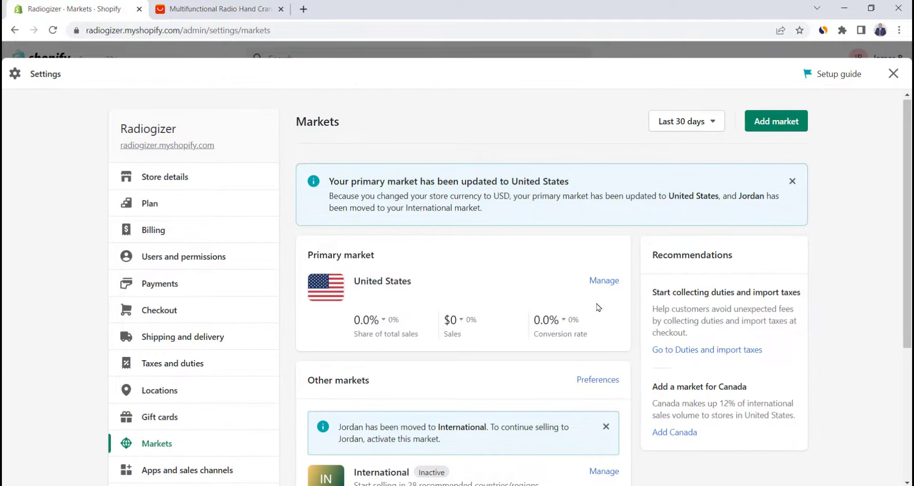
{"action": "scroll", "coordinate": [601, 346], "scroll_direction": "down", "scroll_amount": 2}
{"action": "left_click", "coordinate": [602, 353]}
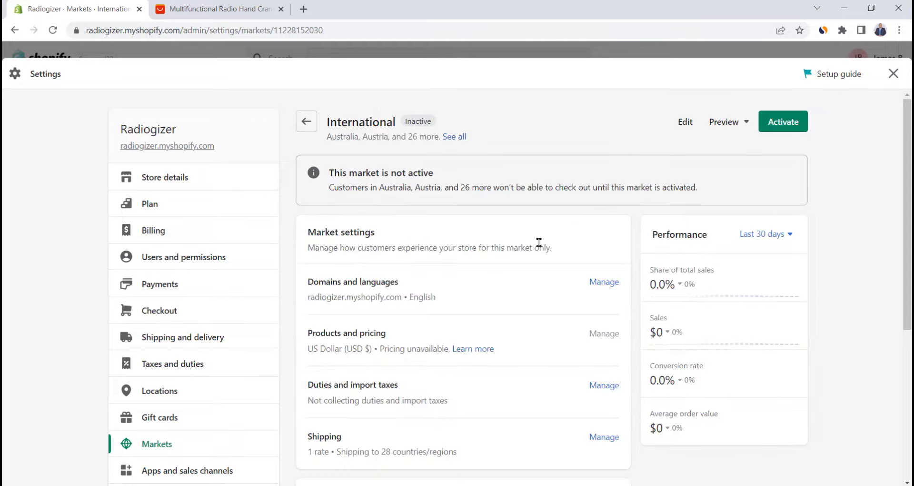
{"action": "left_click", "coordinate": [680, 119]}
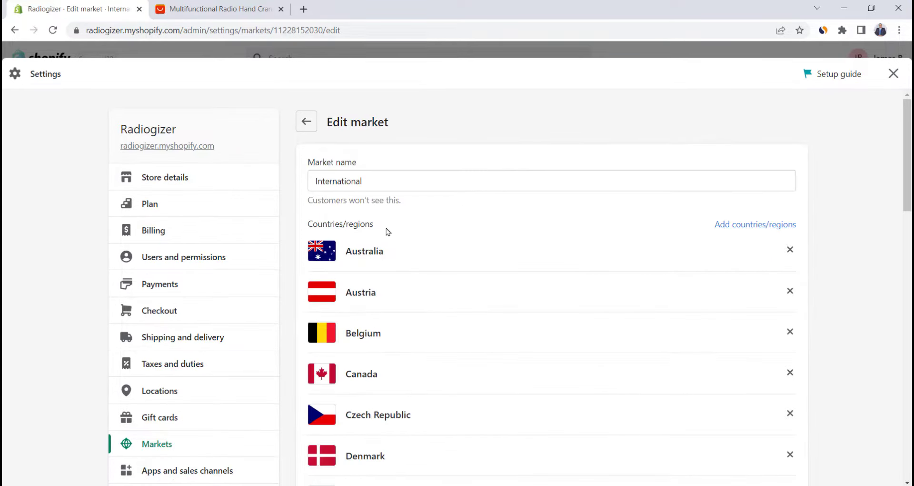
- Add another country to the International market's countries/regions and save the market
{"action": "left_click", "coordinate": [755, 224]}
{"action": "scroll", "coordinate": [305, 291], "scroll_direction": "down", "scroll_amount": 15}
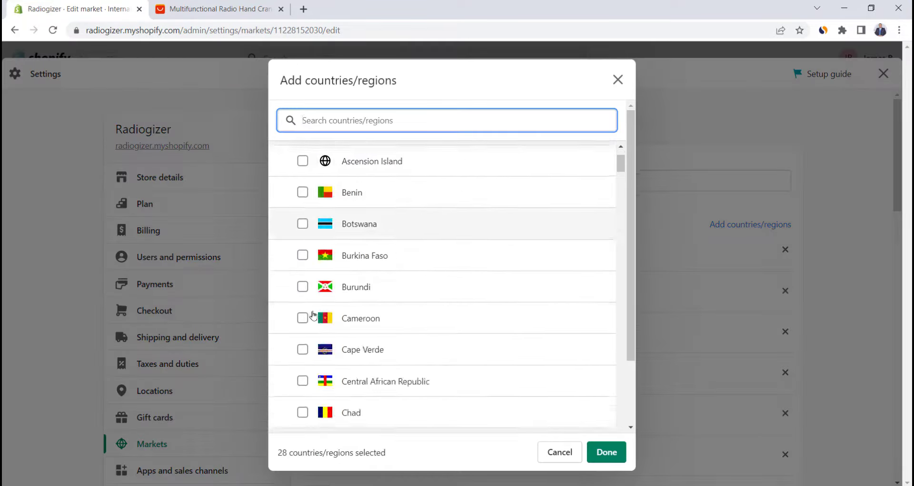
{"action": "scroll", "coordinate": [307, 290], "scroll_direction": "down", "scroll_amount": 7}
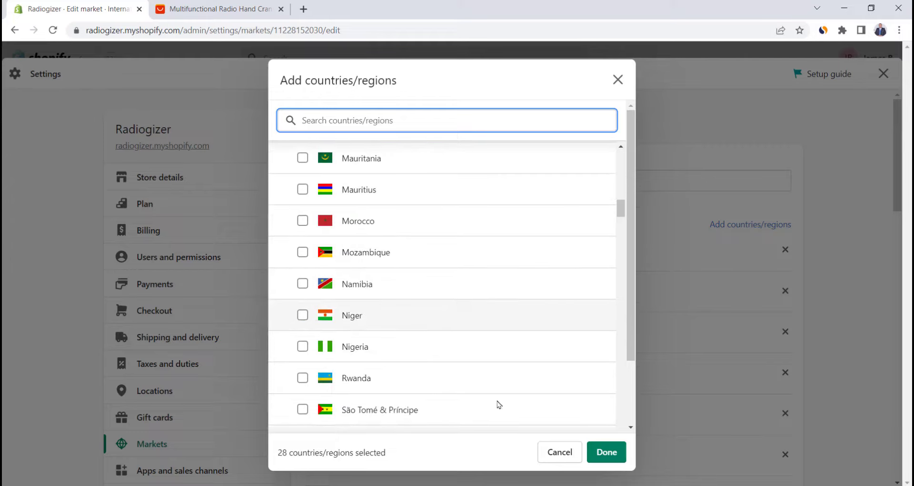
{"action": "left_click", "coordinate": [595, 449]}
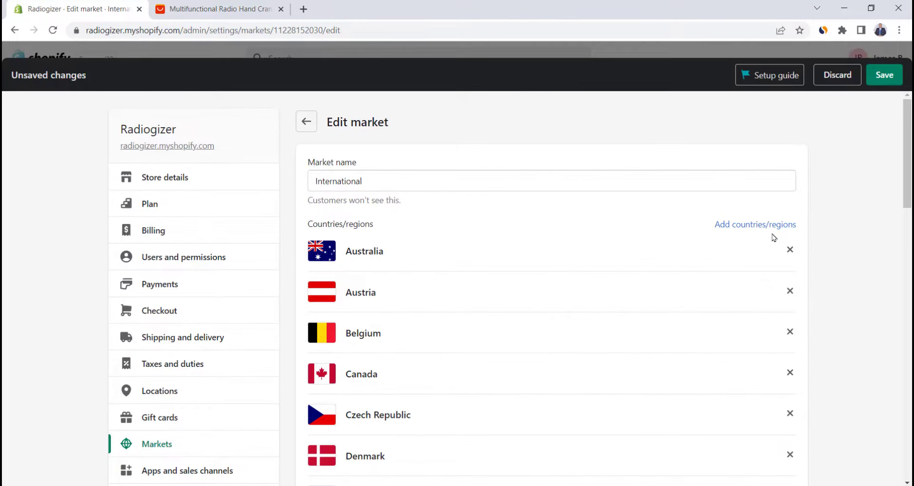
{"action": "left_click", "coordinate": [879, 83]}
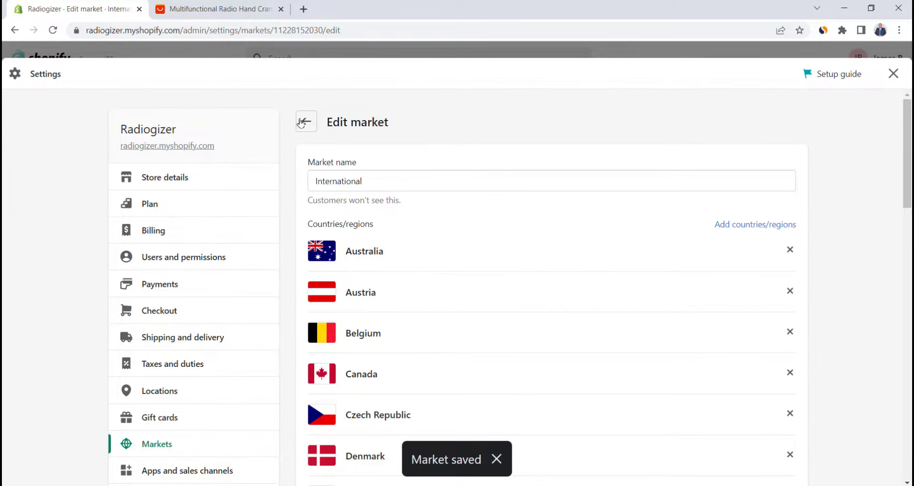
- Return to the International market's overview and activate the market
{"action": "left_click", "coordinate": [310, 123]}
{"action": "left_click", "coordinate": [795, 120]}
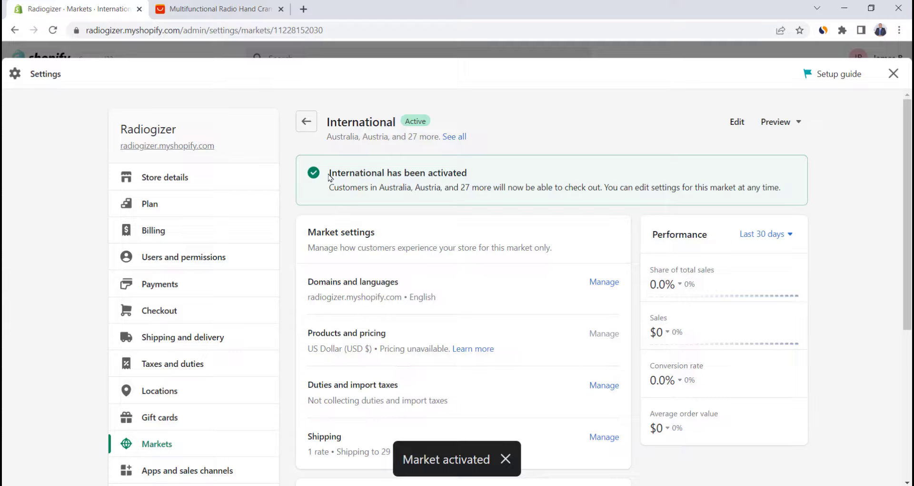
{"action": "left_click_drag", "start_coordinate": [329, 177], "coordinate": [477, 173]}
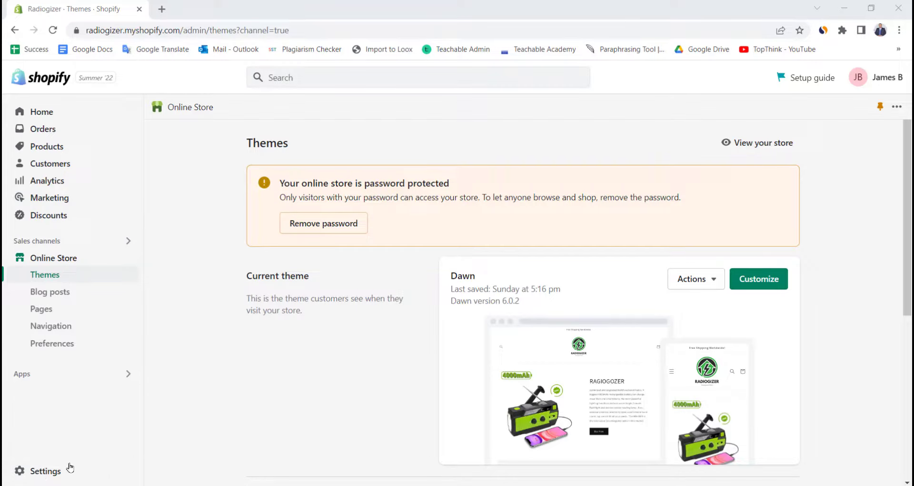
- Open the store's Payments settings and look through the available payment providers and additional payment methods
{"action": "left_click", "coordinate": [41, 472]}
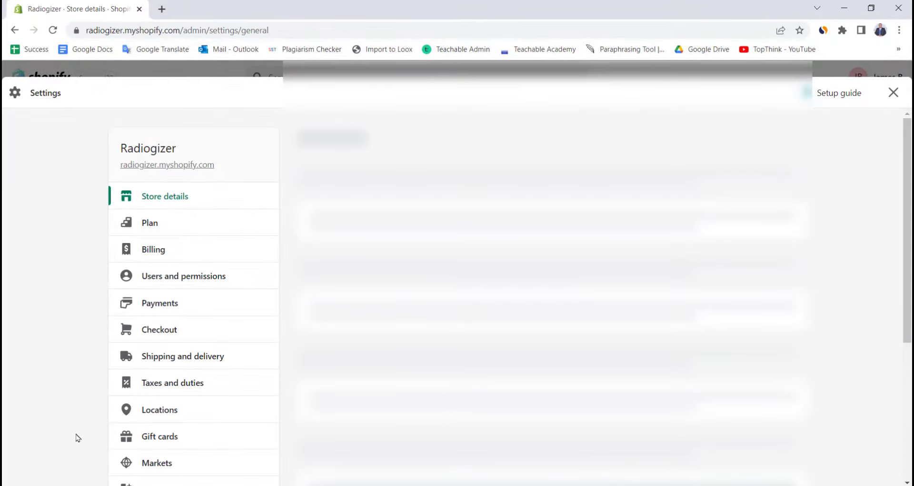
{"action": "left_click", "coordinate": [169, 302]}
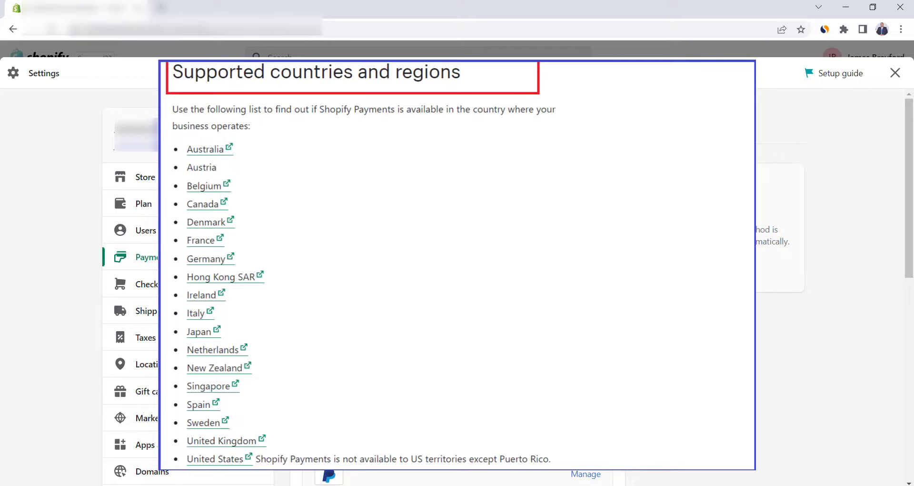
{"action": "scroll", "coordinate": [474, 355], "scroll_direction": "down", "scroll_amount": 3}
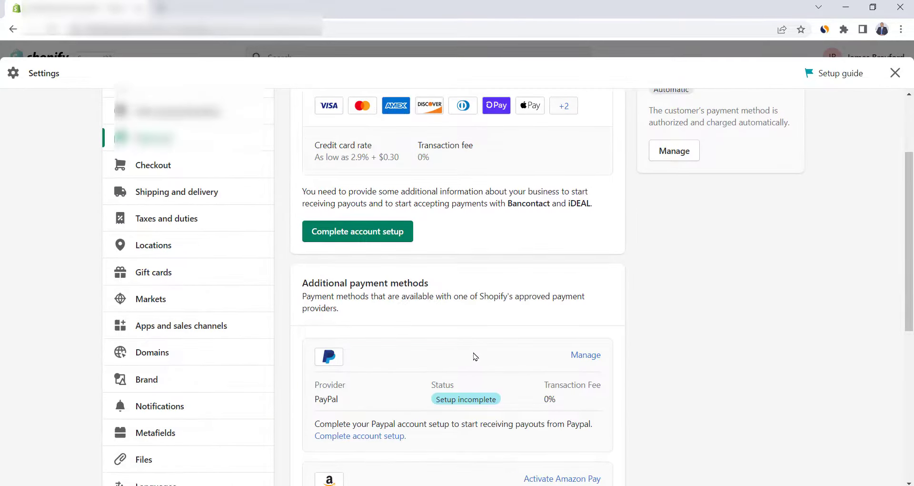
- Check the PayPal Express Checkout account details and return to the additional payment methods in the Payments settings
{"action": "scroll", "coordinate": [475, 355], "scroll_direction": "down", "scroll_amount": 1}
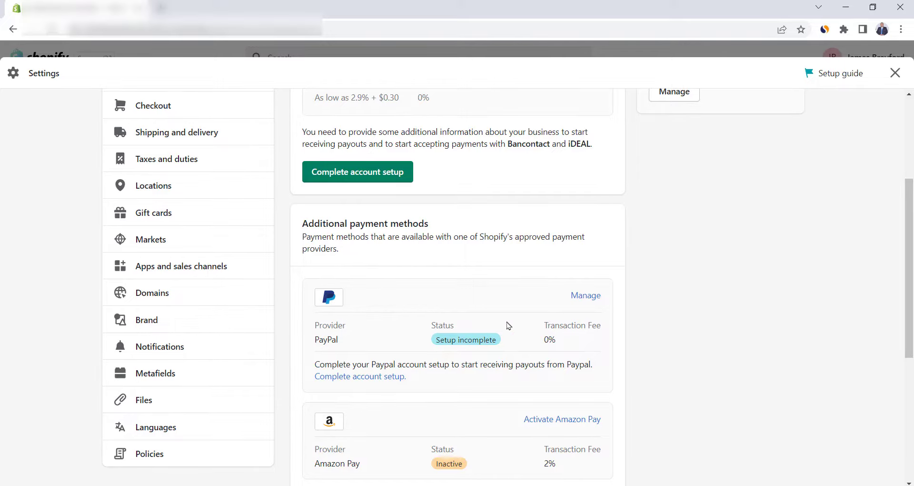
{"action": "left_click", "coordinate": [580, 302]}
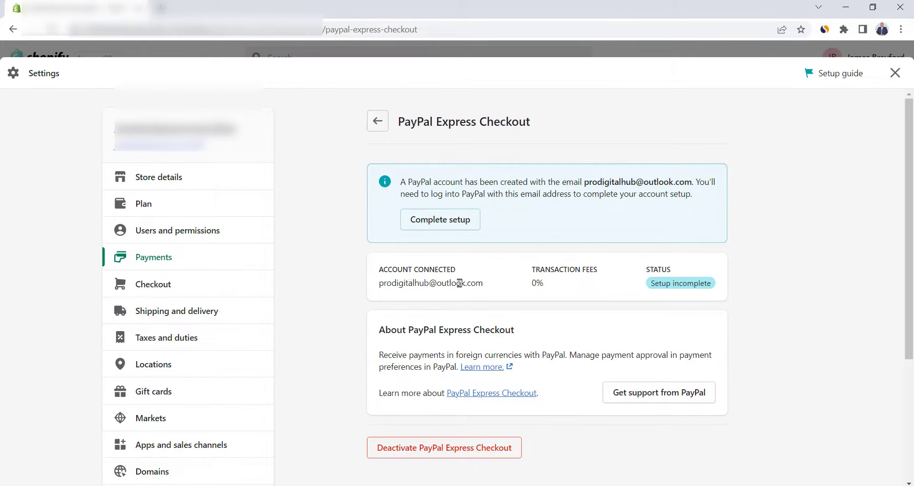
{"action": "scroll", "coordinate": [407, 283], "scroll_direction": "down", "scroll_amount": 7}
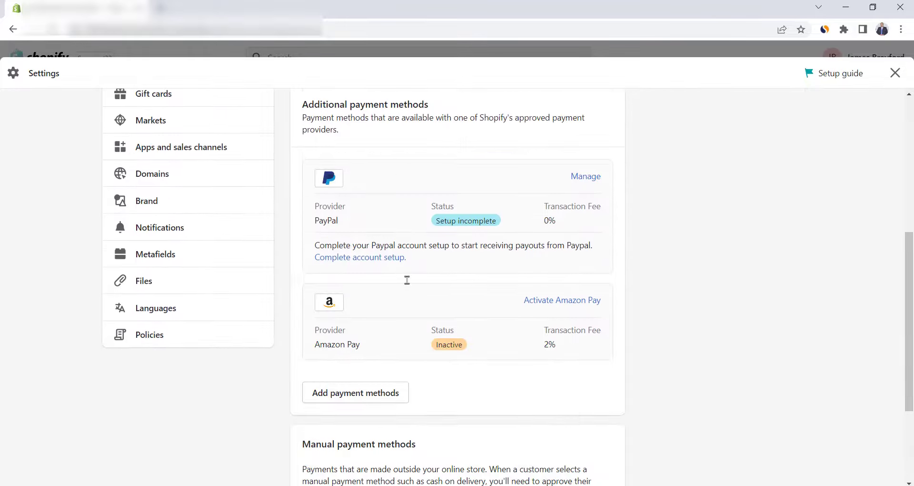
- Start adding payment methods and search by payment method for providers that offer Visa
{"action": "left_click", "coordinate": [347, 270]}
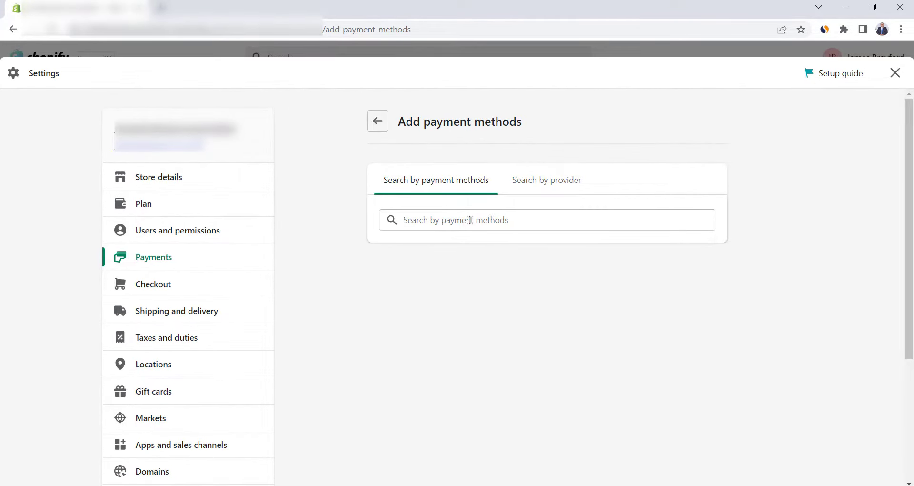
{"action": "left_click", "coordinate": [545, 182]}
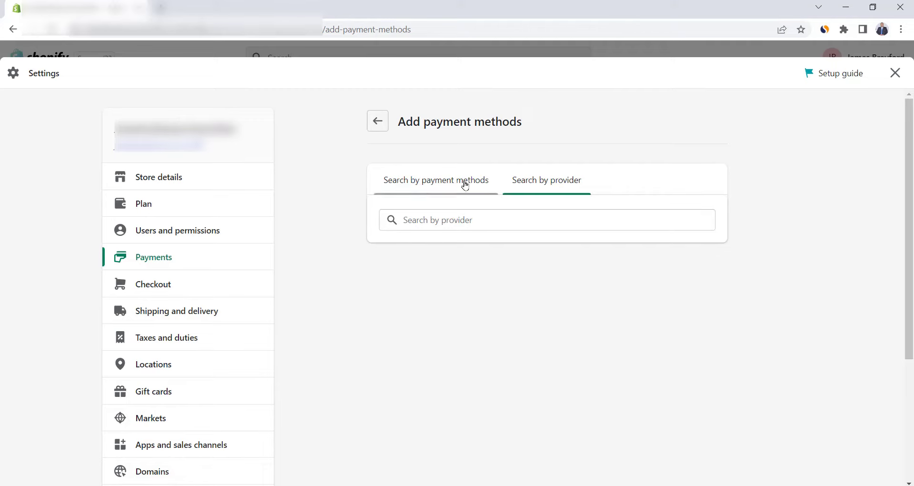
{"action": "left_click", "coordinate": [464, 181]}
{"action": "left_click", "coordinate": [454, 222]}
{"action": "left_click", "coordinate": [429, 256]}
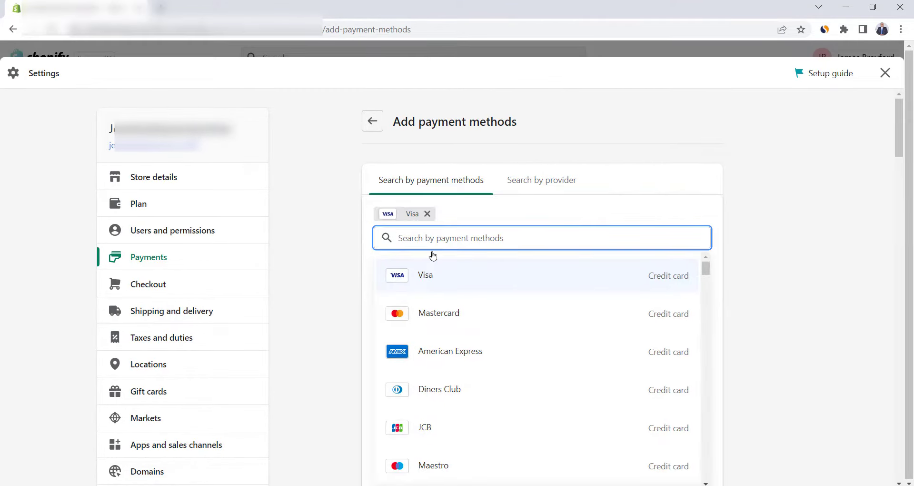
{"action": "left_click", "coordinate": [353, 263]}
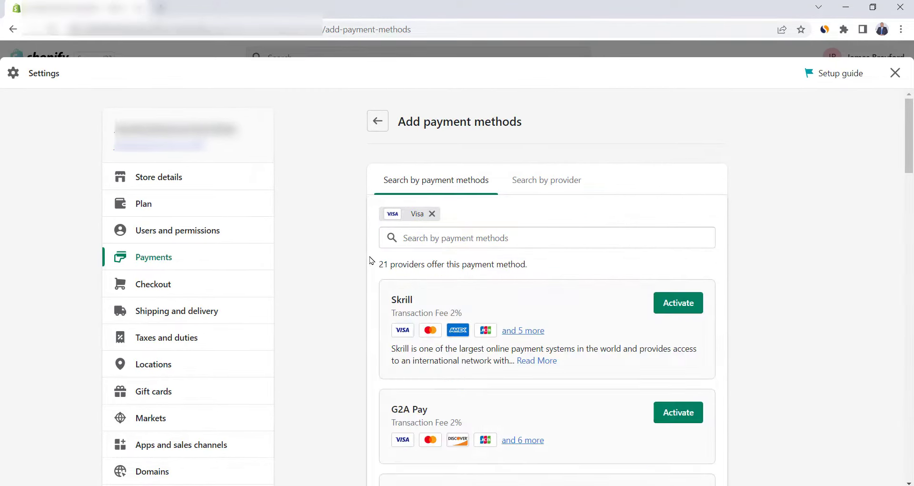
- Look through the whole list of payment providers that support Visa and their transaction fees
{"action": "scroll", "coordinate": [452, 246], "scroll_direction": "down", "scroll_amount": 9}
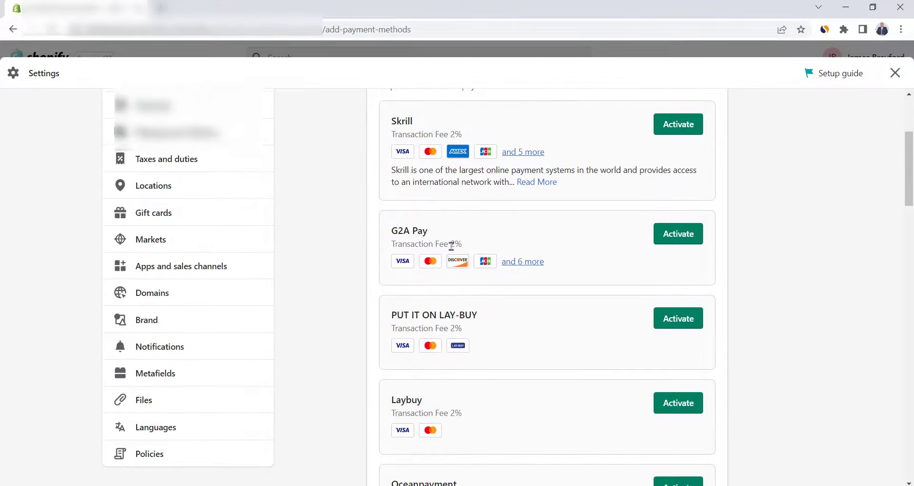
{"action": "scroll", "coordinate": [485, 249], "scroll_direction": "down", "scroll_amount": 10}
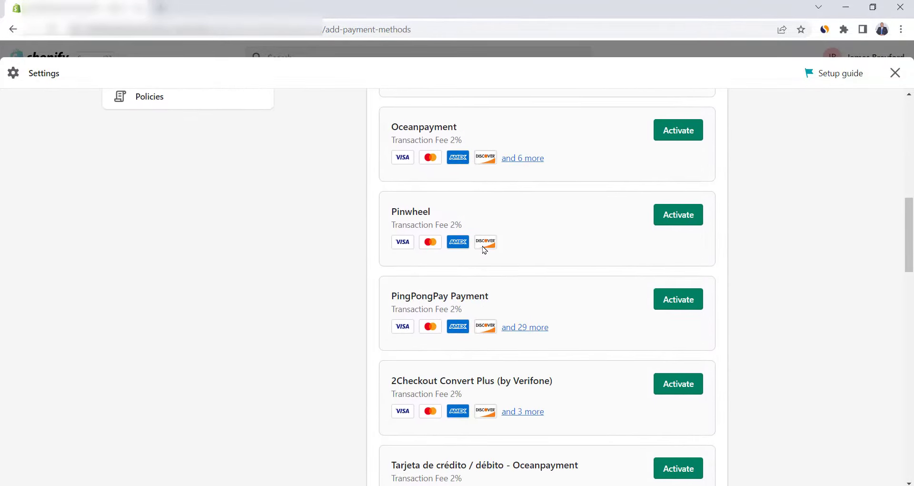
{"action": "scroll", "coordinate": [484, 250], "scroll_direction": "down", "scroll_amount": 11}
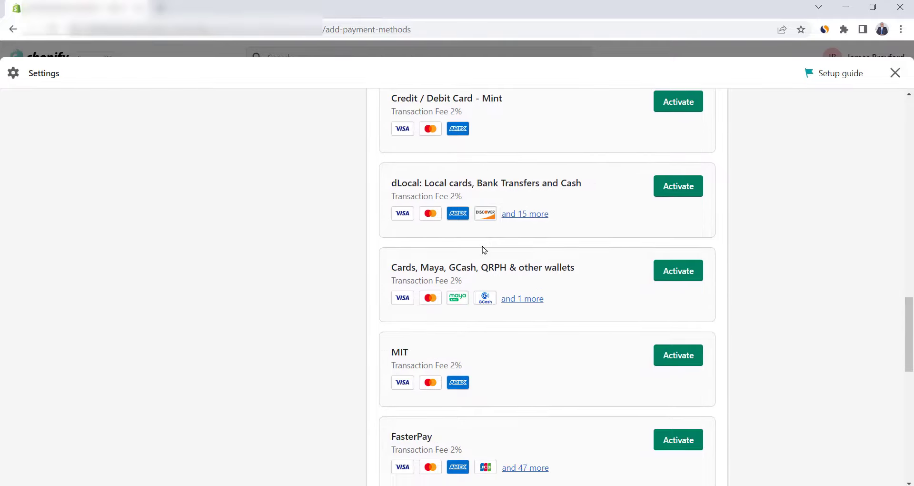
{"action": "scroll", "coordinate": [484, 250], "scroll_direction": "down", "scroll_amount": 1}
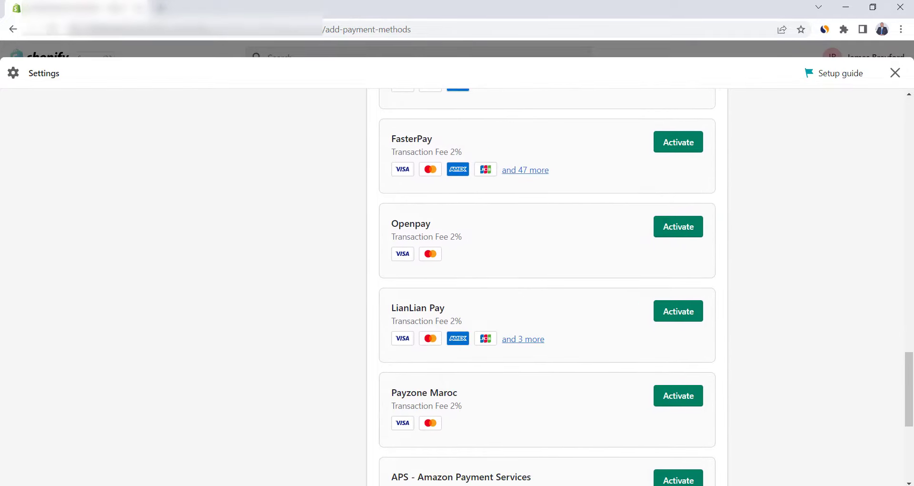
{"action": "scroll", "coordinate": [484, 249], "scroll_direction": "down", "scroll_amount": 5}
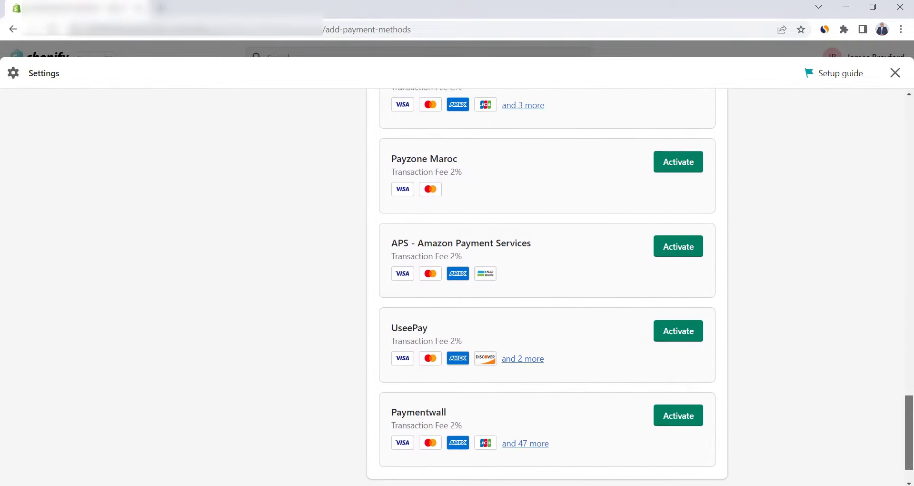
{"action": "scroll", "coordinate": [484, 249], "scroll_direction": "down", "scroll_amount": 1}
{"action": "scroll", "coordinate": [485, 249], "scroll_direction": "up", "scroll_amount": 3}
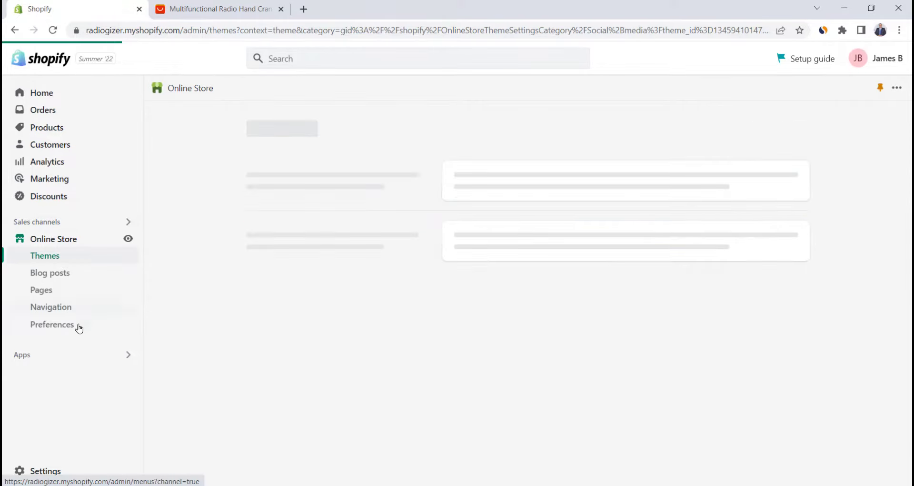
- Go from the store's recommended apps to the Shopify App Store and close the AliExpress product page
{"action": "left_click", "coordinate": [26, 354]}
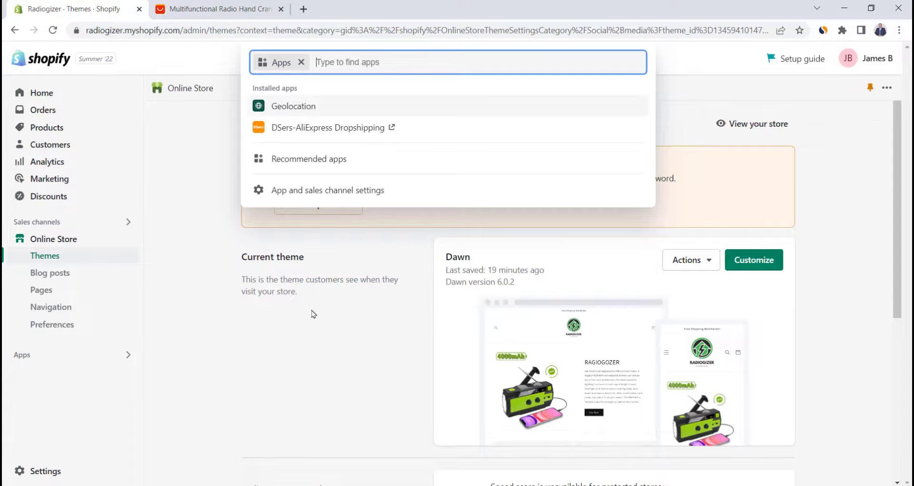
{"action": "left_click", "coordinate": [309, 159]}
{"action": "left_click", "coordinate": [485, 457]}
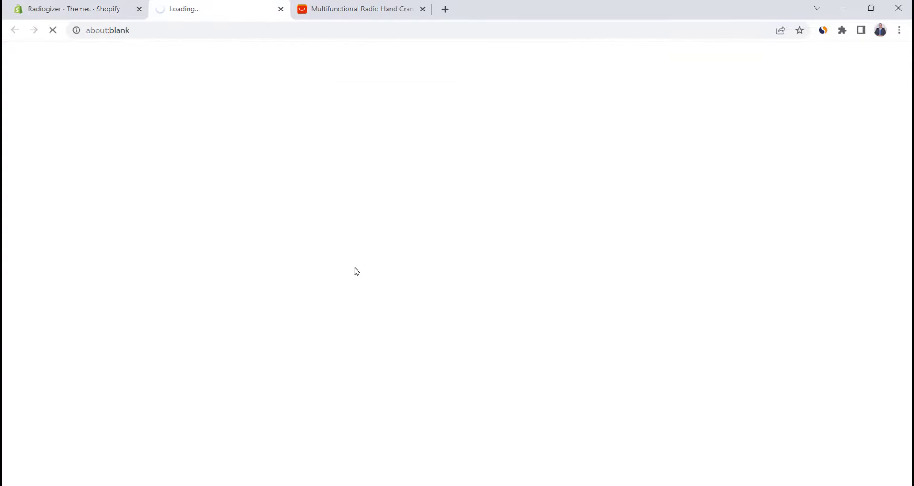
{"action": "left_click", "coordinate": [423, 9]}
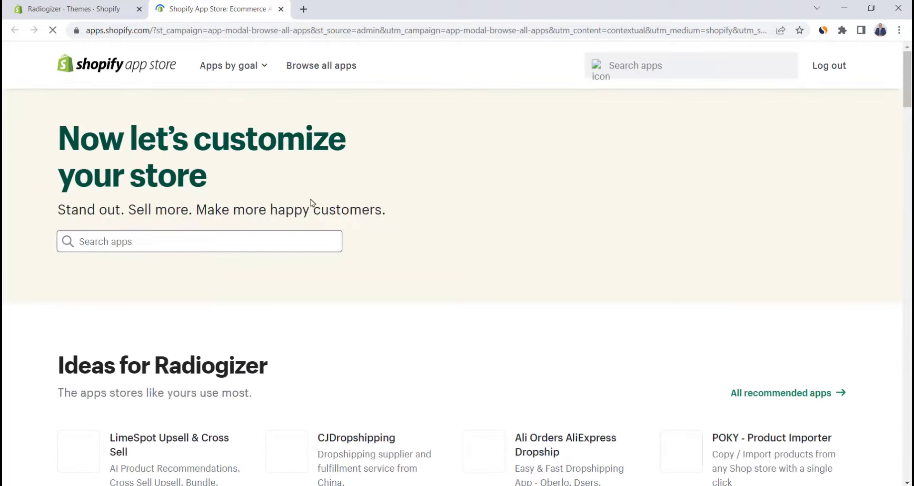
- Search the Shopify App Store for "currency converter"
{"action": "left_click", "coordinate": [250, 238]}
{"action": "type", "text": "cur"}
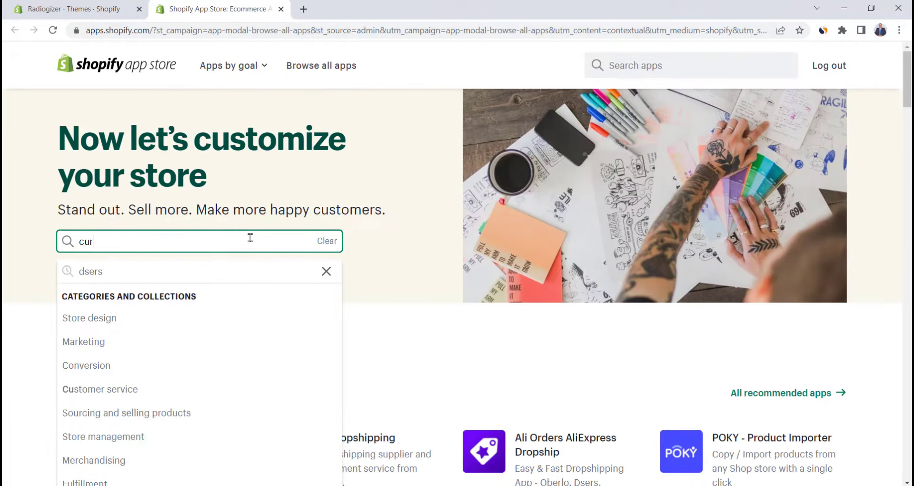
{"action": "type", "text": "rency co"}
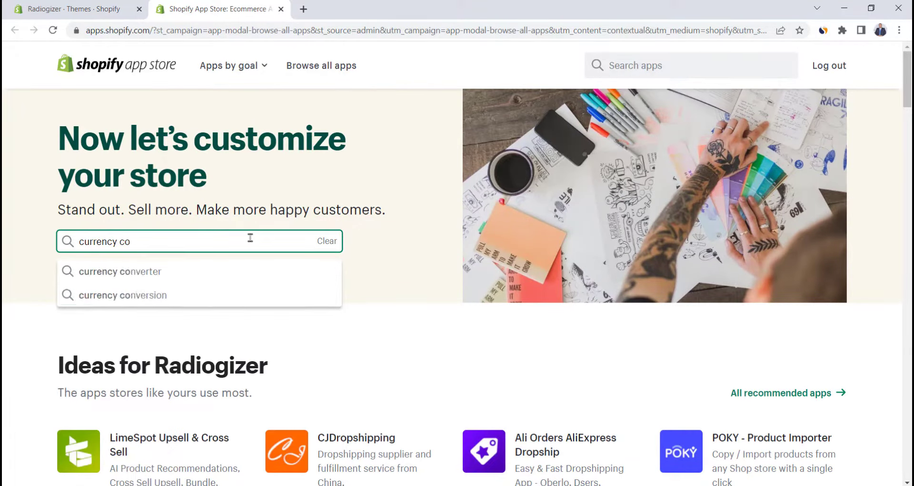
{"action": "left_click", "coordinate": [187, 281]}
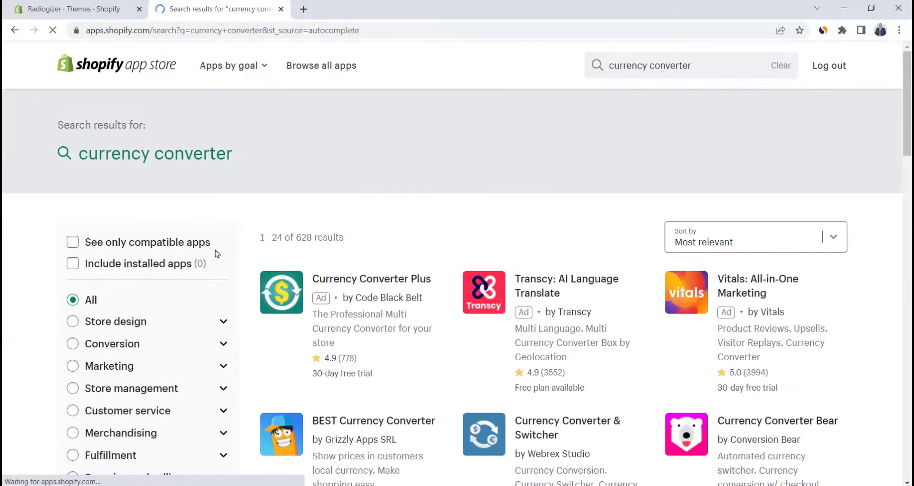
- Add the BEST Currency Converter app by Grizzly Apps SRL from the search results and install it on the store
{"action": "scroll", "coordinate": [398, 209], "scroll_direction": "down", "scroll_amount": 2}
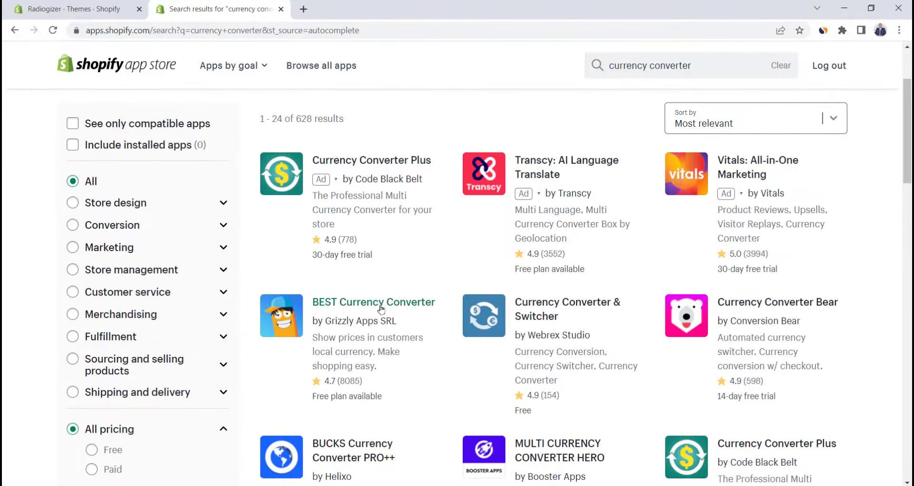
{"action": "left_click", "coordinate": [294, 318]}
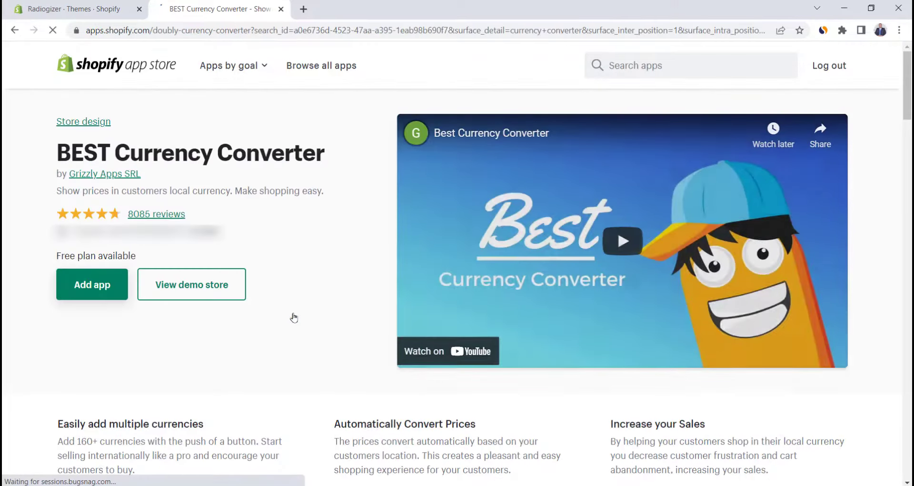
{"action": "left_click", "coordinate": [91, 274]}
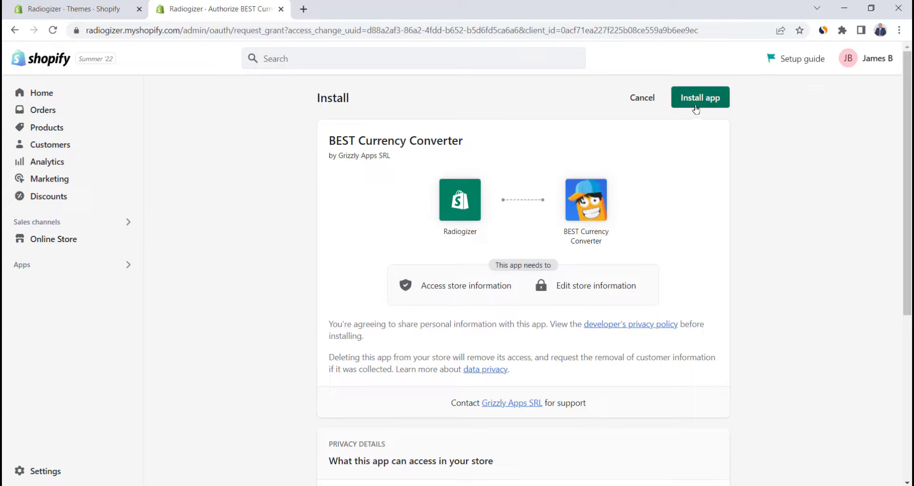
{"action": "left_click", "coordinate": [694, 101]}
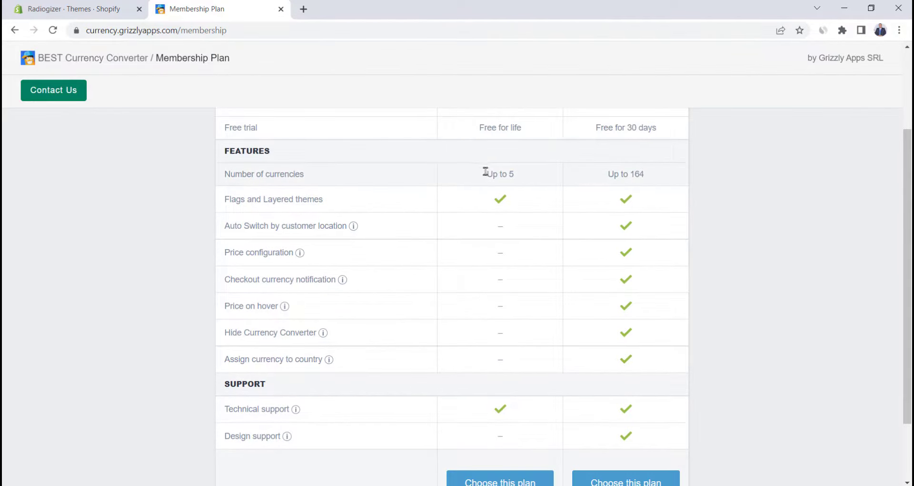
- Compare the Free and Elite membership plans by number of currencies, auto switch by customer location and free trial
{"action": "left_click_drag", "start_coordinate": [485, 173], "coordinate": [528, 180]}
{"action": "left_click", "coordinate": [527, 180]}
{"action": "mouse_move", "coordinate": [310, 225]}
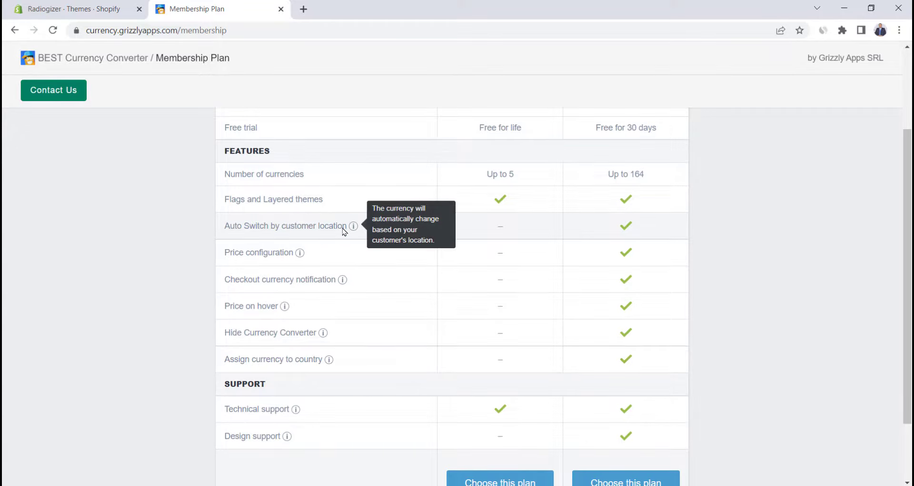
{"action": "scroll", "coordinate": [606, 219], "scroll_direction": "up", "scroll_amount": 1}
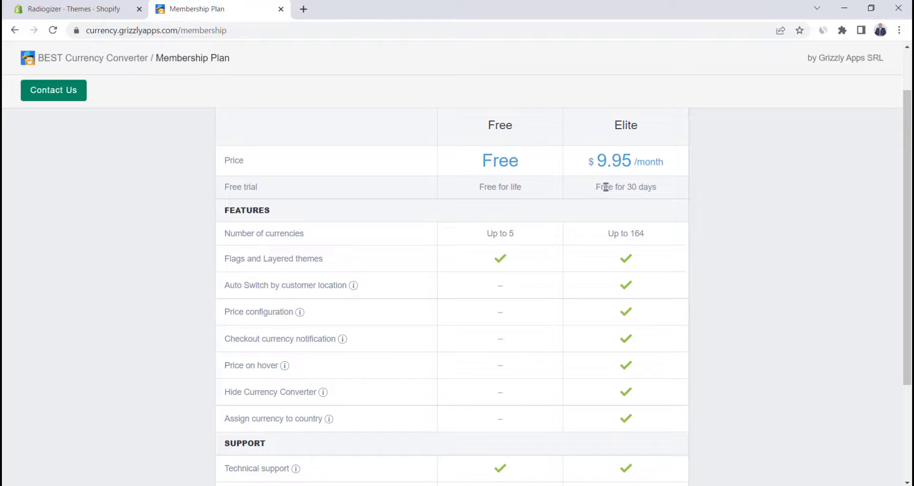
{"action": "left_click_drag", "start_coordinate": [606, 187], "coordinate": [658, 189]}
{"action": "left_click", "coordinate": [708, 199]}
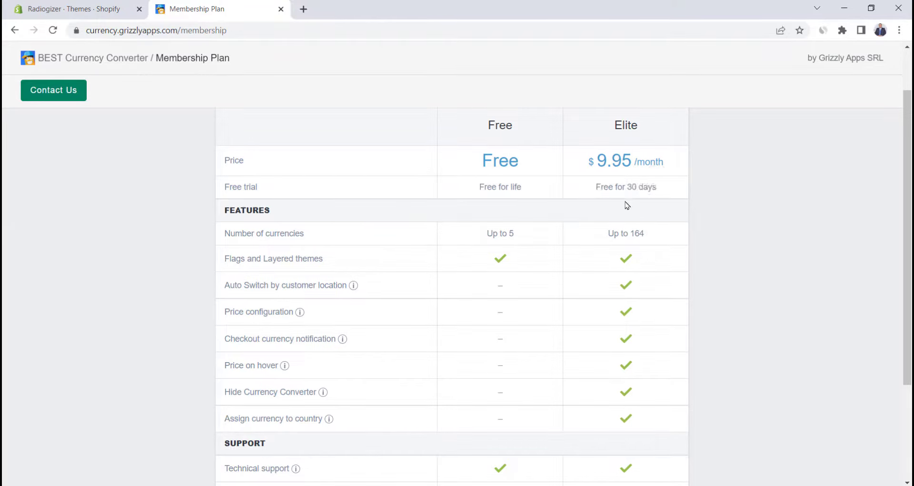
- Subscribe to the Elite plan of BEST Currency Converter
{"action": "scroll", "coordinate": [626, 205], "scroll_direction": "down", "scroll_amount": 3}
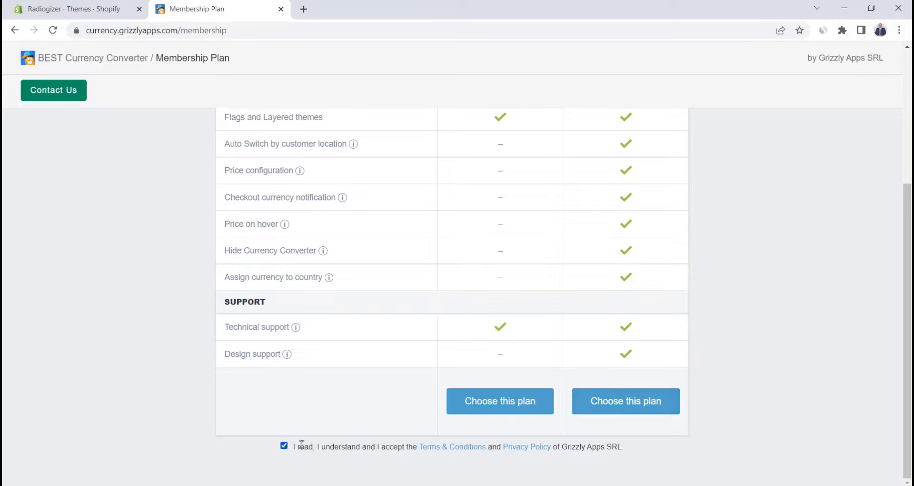
{"action": "left_click", "coordinate": [625, 398]}
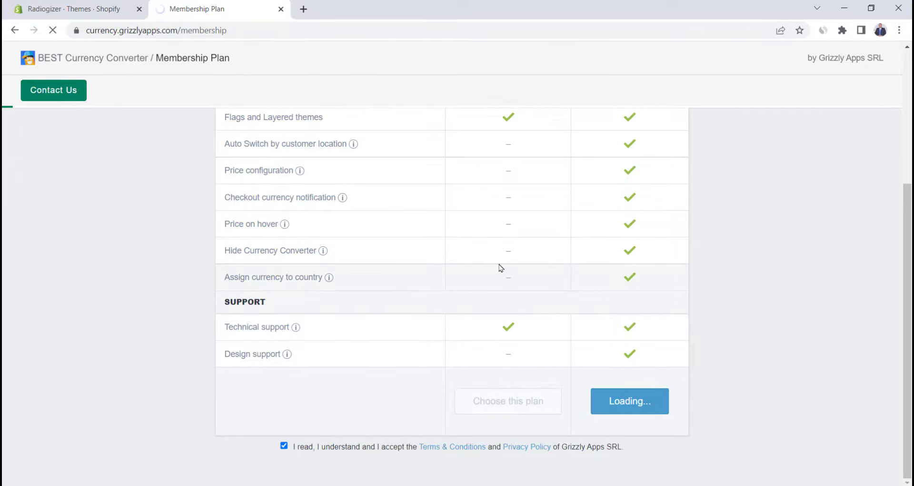
{"action": "left_click", "coordinate": [703, 342]}
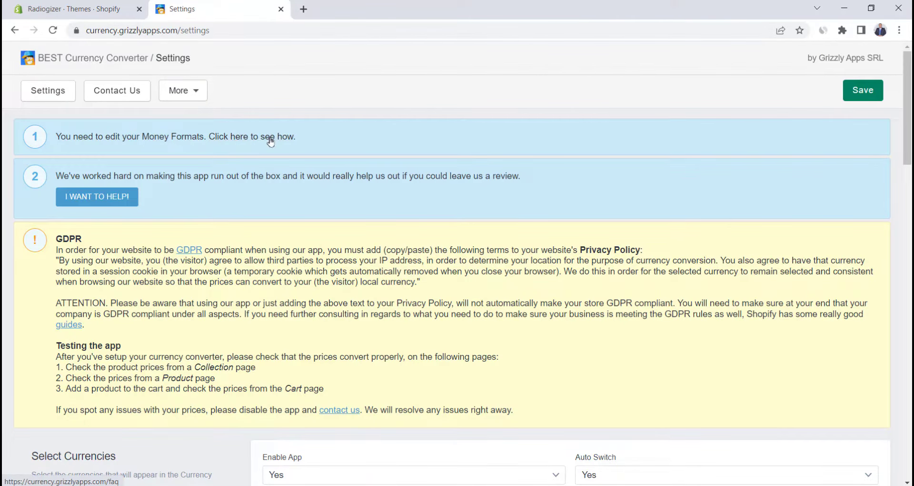
- Open the app's instructions for editing the money formats and read the steps about the HTML currency formats
{"action": "left_click", "coordinate": [269, 138]}
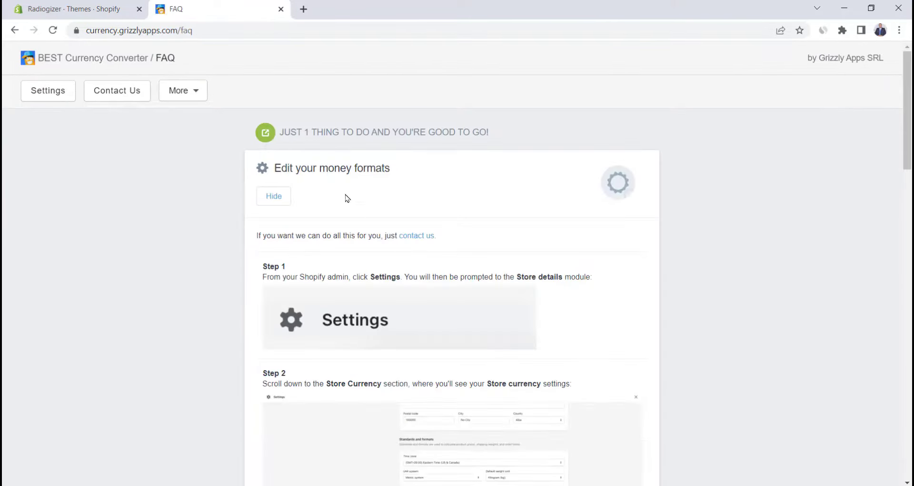
{"action": "scroll", "coordinate": [413, 231], "scroll_direction": "down", "scroll_amount": 10}
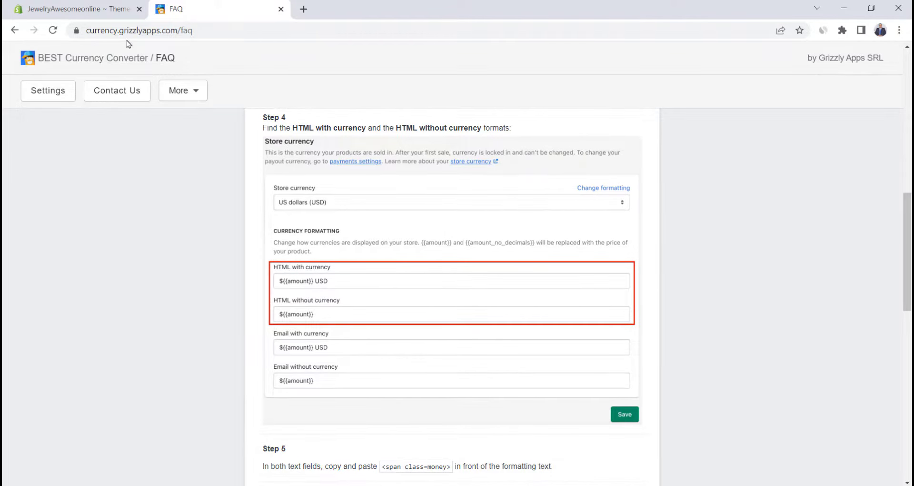
- Open the currency formatting options for the store currency in the store details settings
{"action": "left_click", "coordinate": [89, 6]}
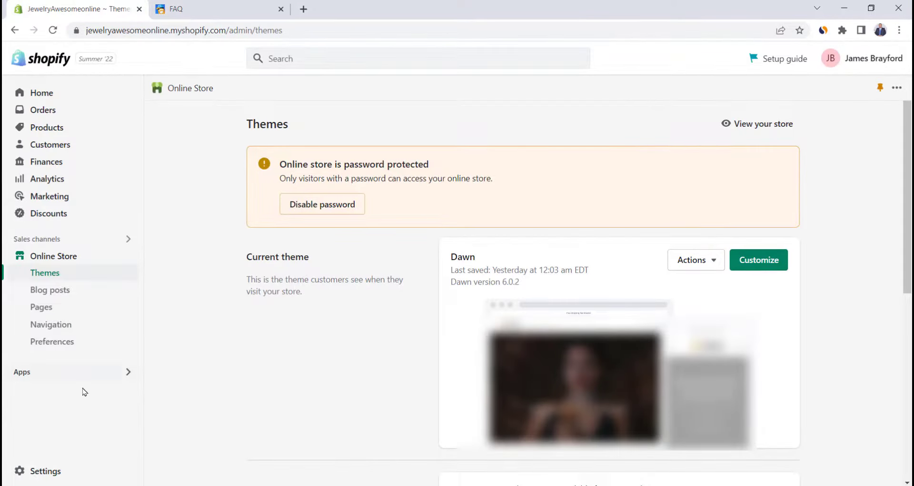
{"action": "left_click", "coordinate": [46, 471]}
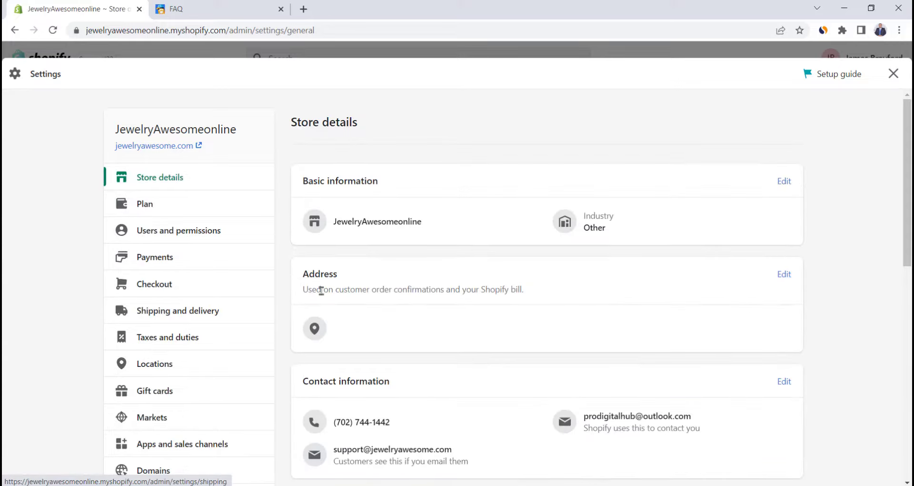
{"action": "scroll", "coordinate": [490, 323], "scroll_direction": "down", "scroll_amount": 6}
{"action": "scroll", "coordinate": [489, 323], "scroll_direction": "down", "scroll_amount": 2}
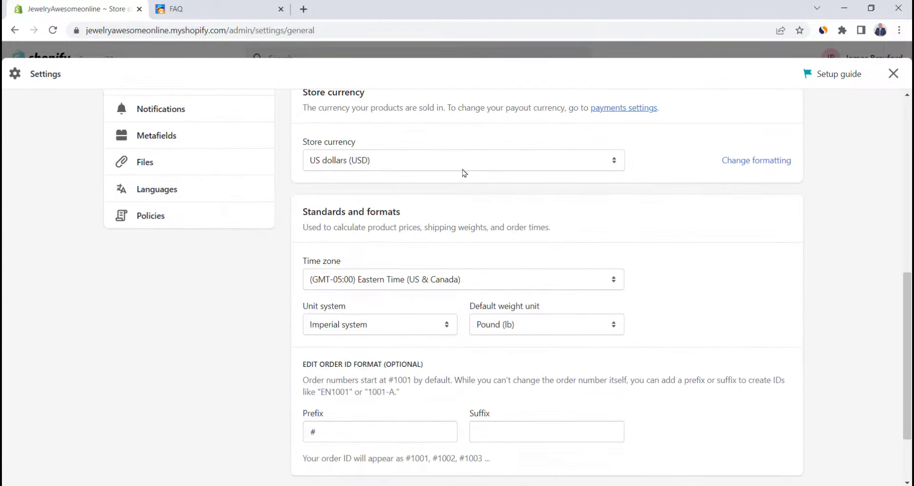
{"action": "scroll", "coordinate": [460, 128], "scroll_direction": "up", "scroll_amount": 1}
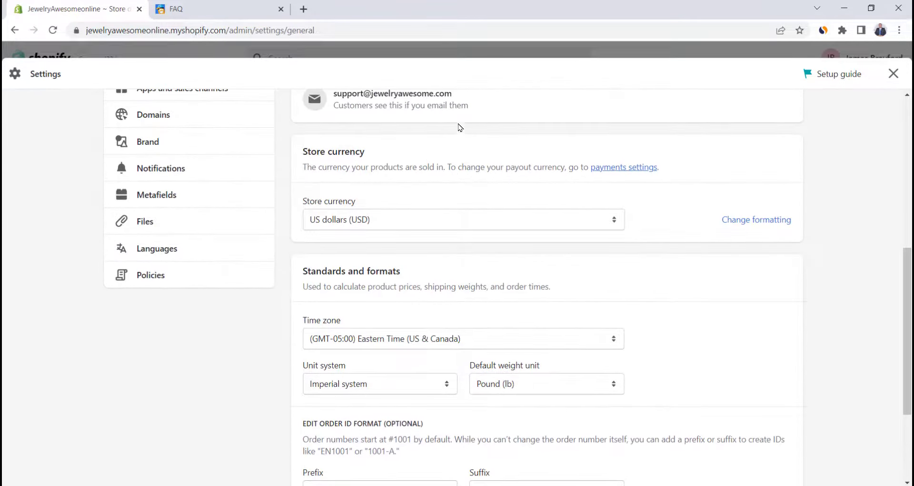
{"action": "left_click", "coordinate": [771, 220]}
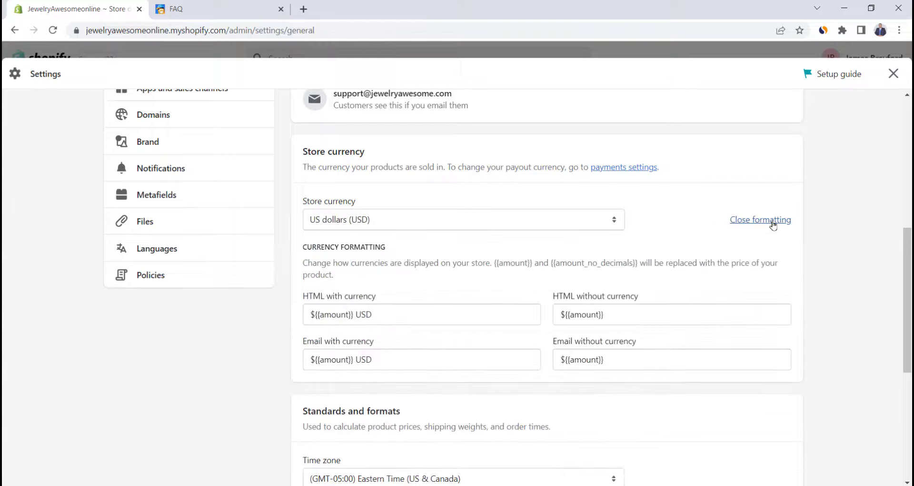
- Copy <span class=money> from step 5 of the app's FAQ and insert it before the HTML with currency and HTML without currency formats
{"action": "left_click", "coordinate": [238, 9]}
{"action": "scroll", "coordinate": [356, 150], "scroll_direction": "down", "scroll_amount": 6}
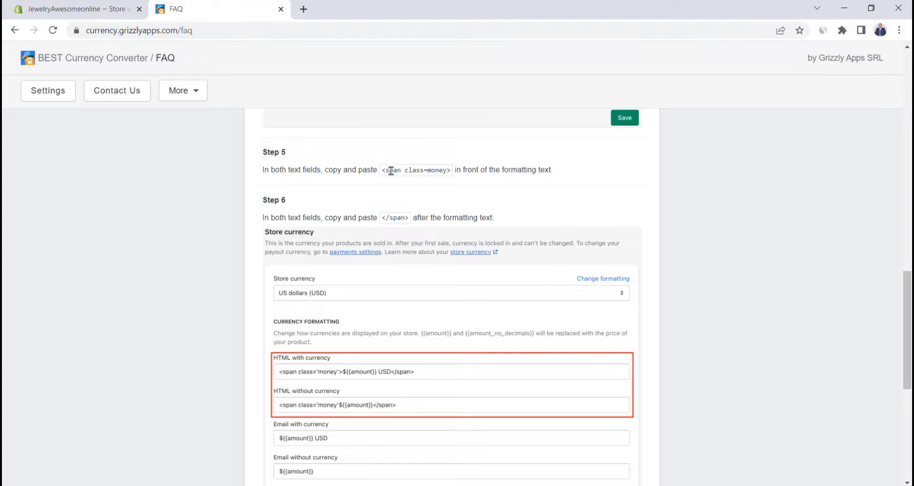
{"action": "left_click_drag", "start_coordinate": [382, 170], "coordinate": [453, 181]}
{"action": "key", "text": "ctrl+c"}
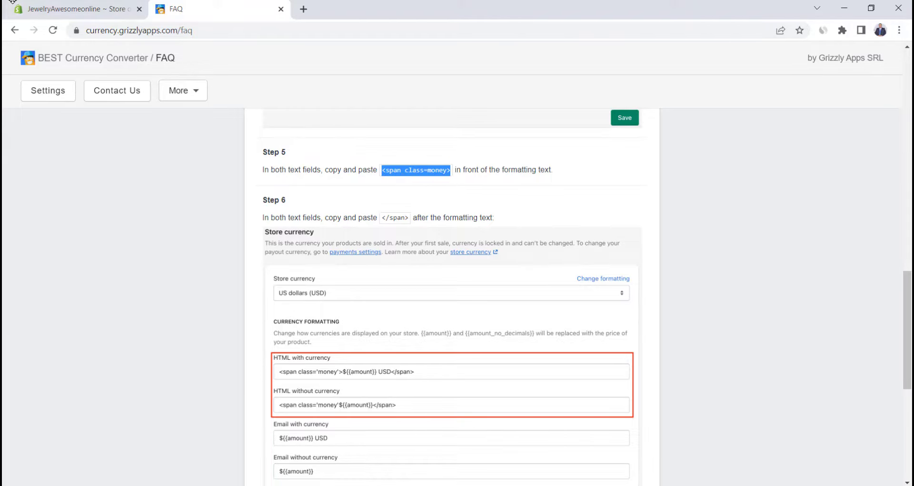
{"action": "left_click", "coordinate": [39, 6]}
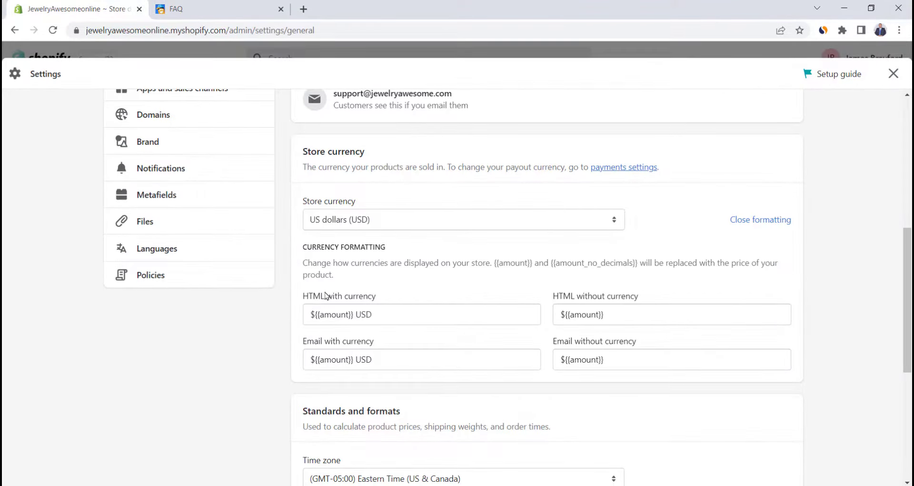
{"action": "left_click", "coordinate": [309, 316]}
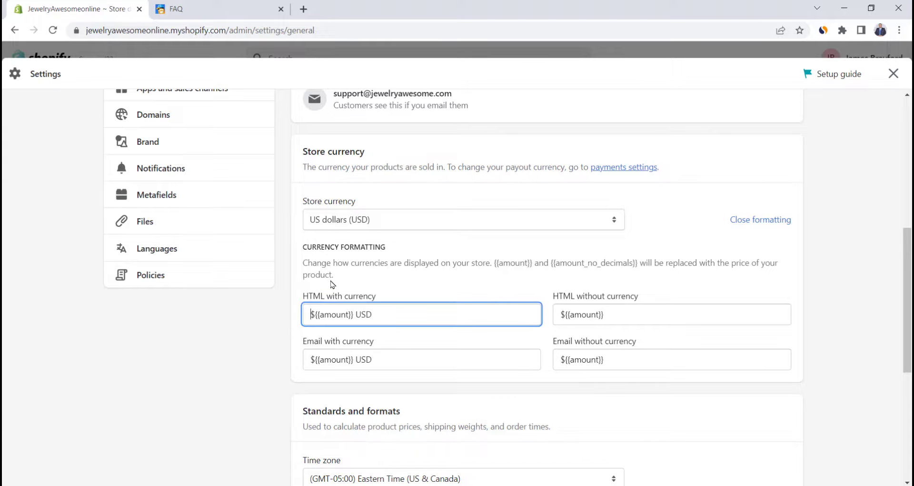
{"action": "key", "text": "ctrl+v"}
{"action": "left_click", "coordinate": [562, 314]}
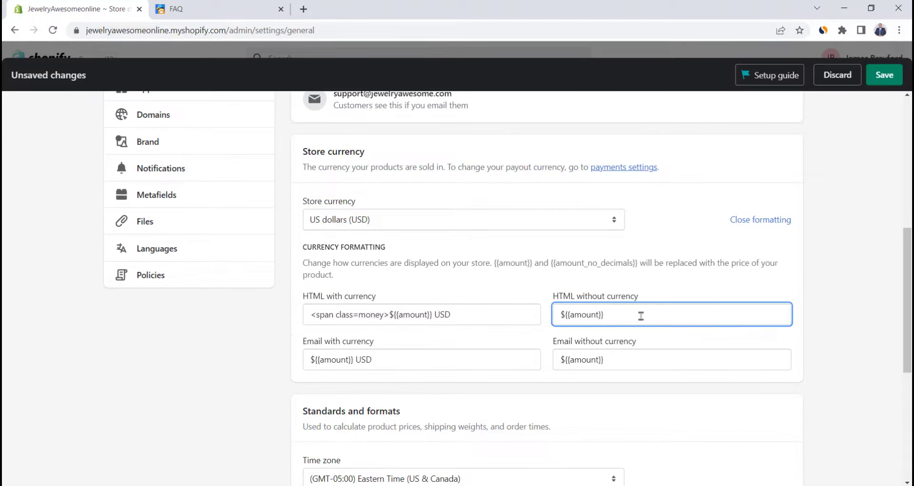
{"action": "key", "text": "ctrl+v"}
- Copy </span> from the FAQ, append it to the HTML with currency and HTML without currency formats, and save the settings
{"action": "left_click", "coordinate": [185, 6]}
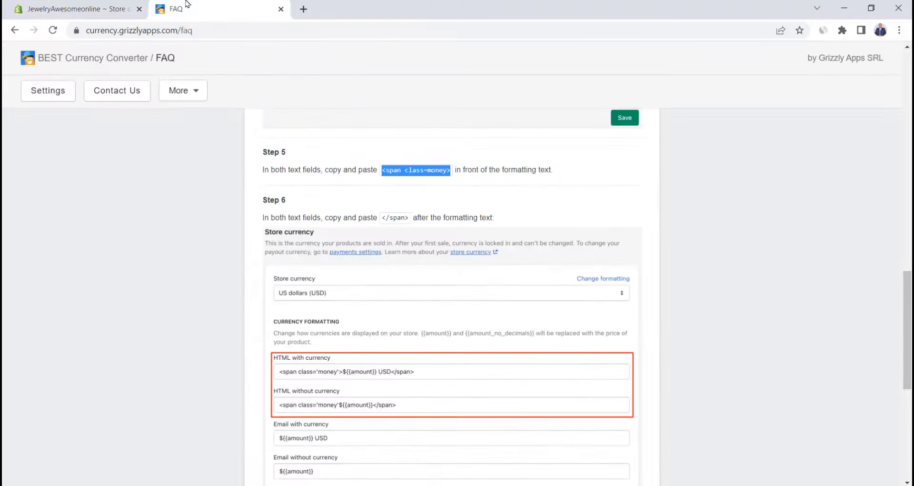
{"action": "left_click_drag", "start_coordinate": [382, 218], "coordinate": [397, 219]}
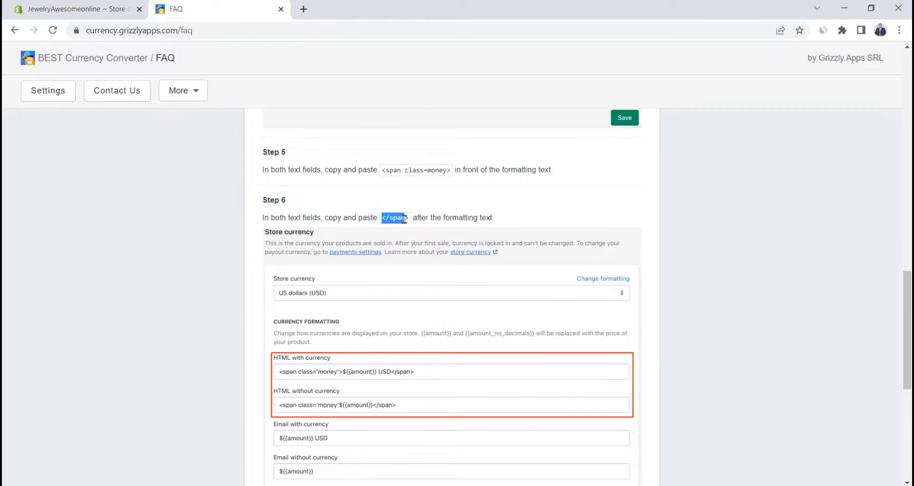
{"action": "left_click", "coordinate": [110, 8]}
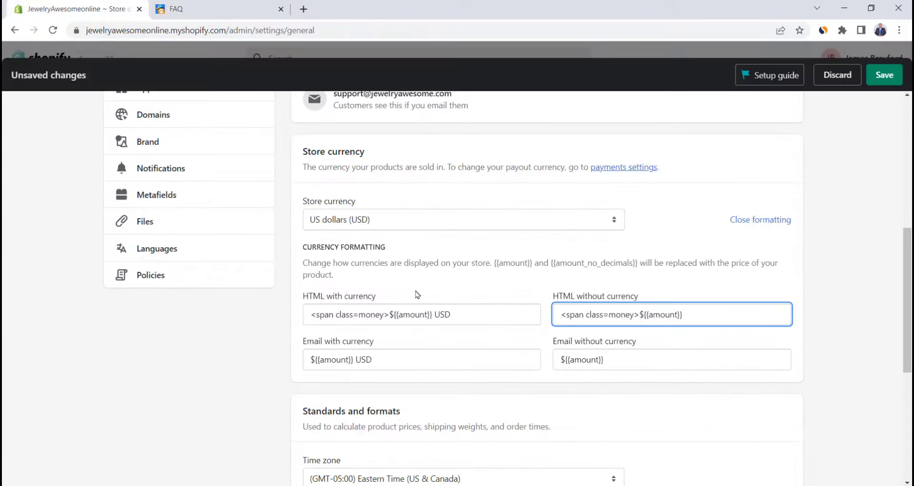
{"action": "left_click", "coordinate": [483, 316]}
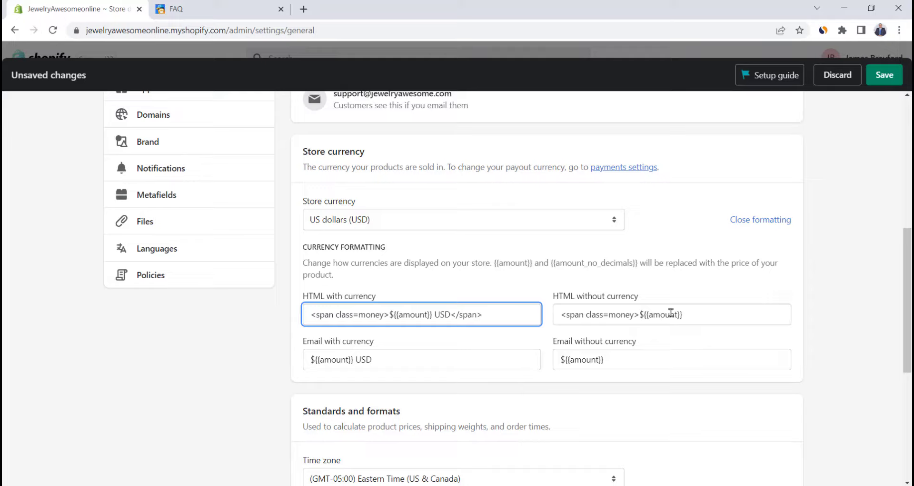
{"action": "left_click", "coordinate": [690, 315]}
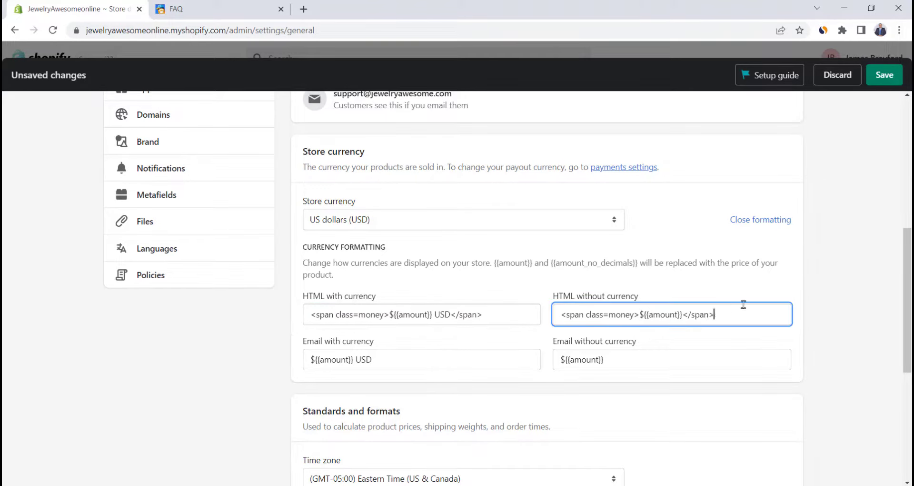
{"action": "left_click", "coordinate": [884, 79]}
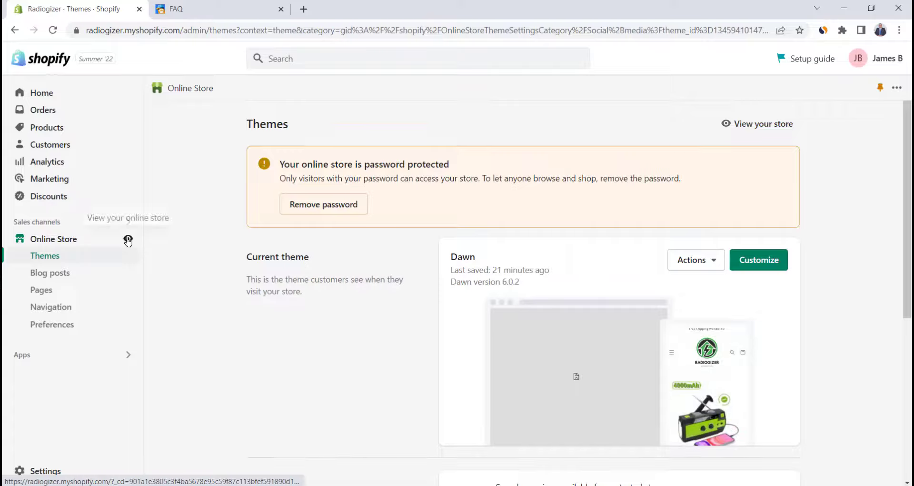
- View the Radiogizer online store and try the currency switcher in its header
{"action": "left_click", "coordinate": [127, 241]}
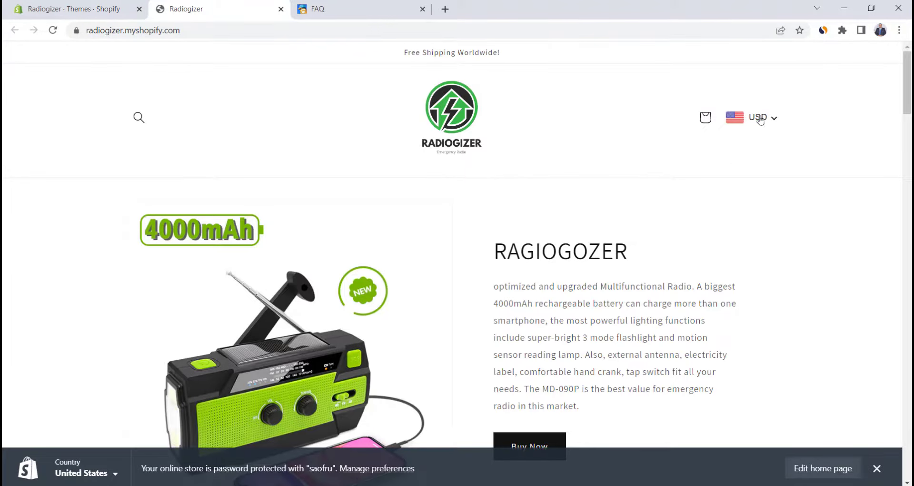
{"action": "left_click", "coordinate": [760, 119]}
{"action": "left_click", "coordinate": [667, 186]}
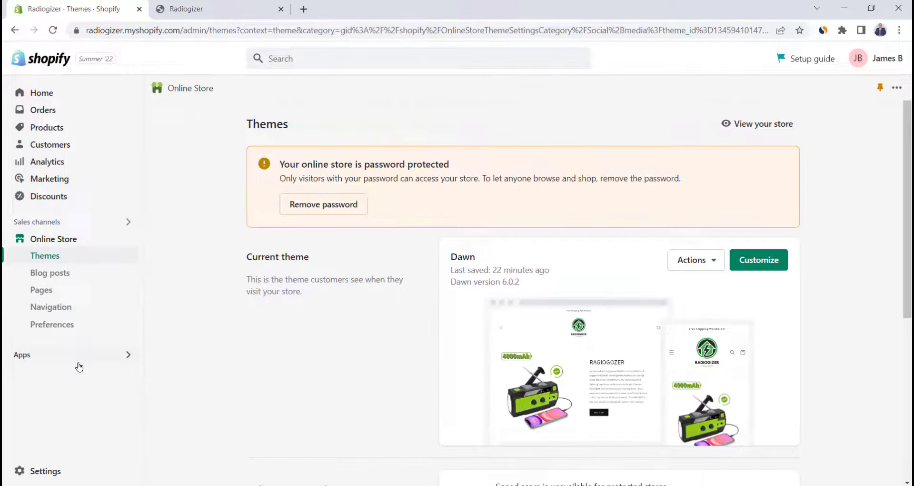
- Open the Shopify App Store from the admin's app suggestions and search for loox
{"action": "left_click", "coordinate": [77, 358]}
{"action": "scroll", "coordinate": [402, 173], "scroll_direction": "down", "scroll_amount": 2}
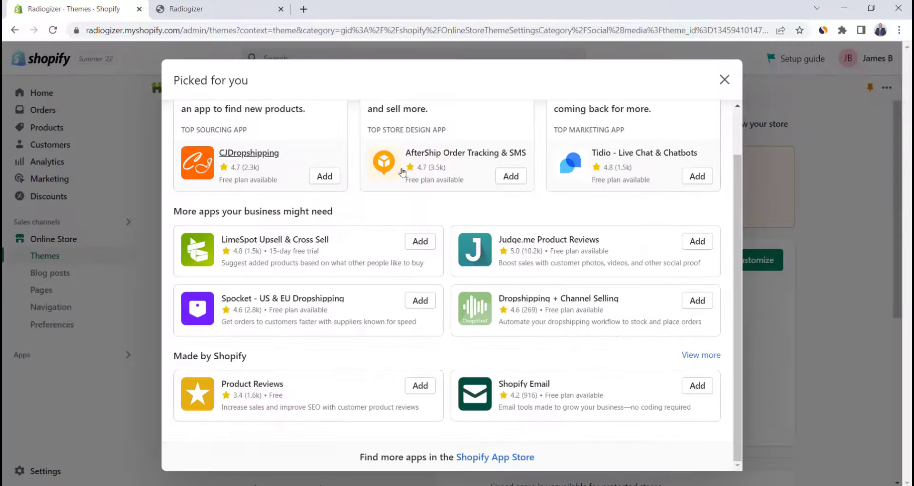
{"action": "left_click", "coordinate": [495, 457]}
{"action": "left_click", "coordinate": [173, 242]}
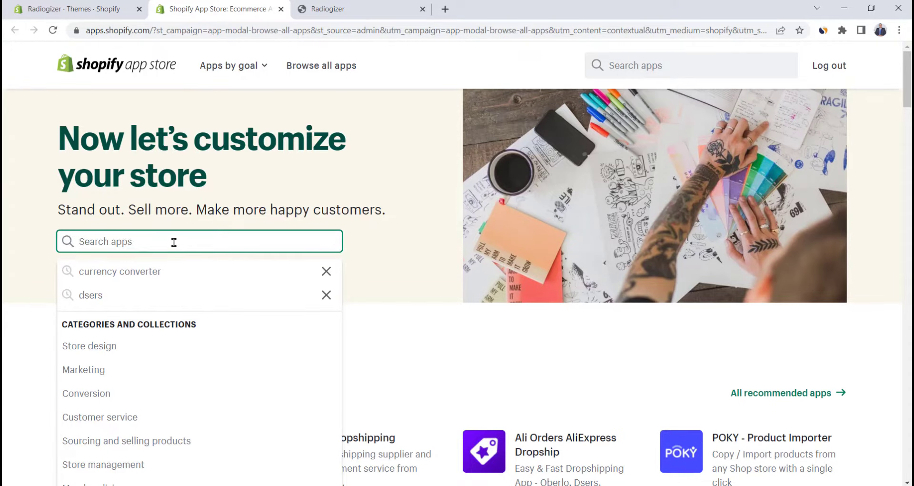
{"action": "type", "text": "loox"}
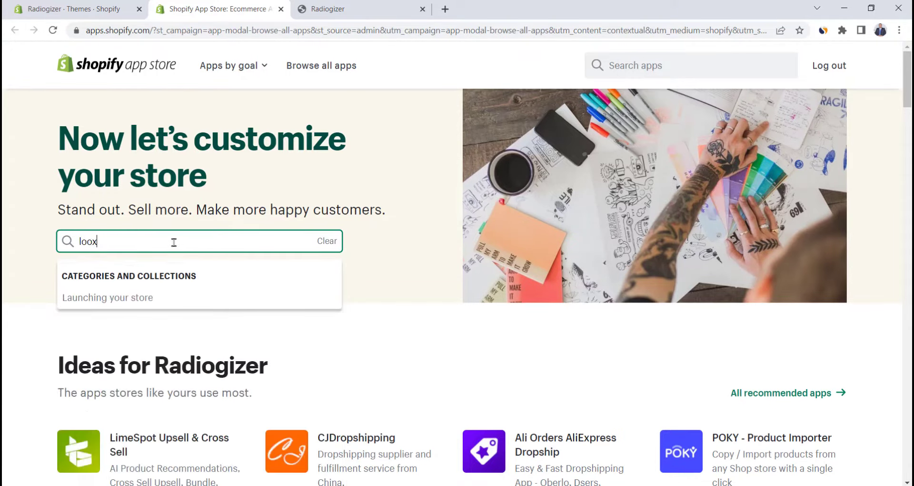
{"action": "key", "text": "Return"}
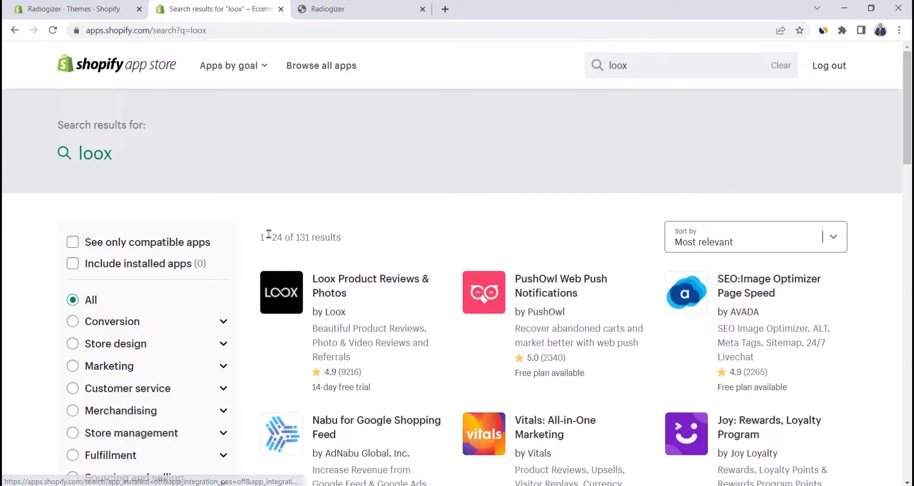
- Add the Loox Product Reviews & Photos app from the search results and install it on the store
{"action": "scroll", "coordinate": [267, 234], "scroll_direction": "down", "scroll_amount": 1}
{"action": "left_click", "coordinate": [345, 232]}
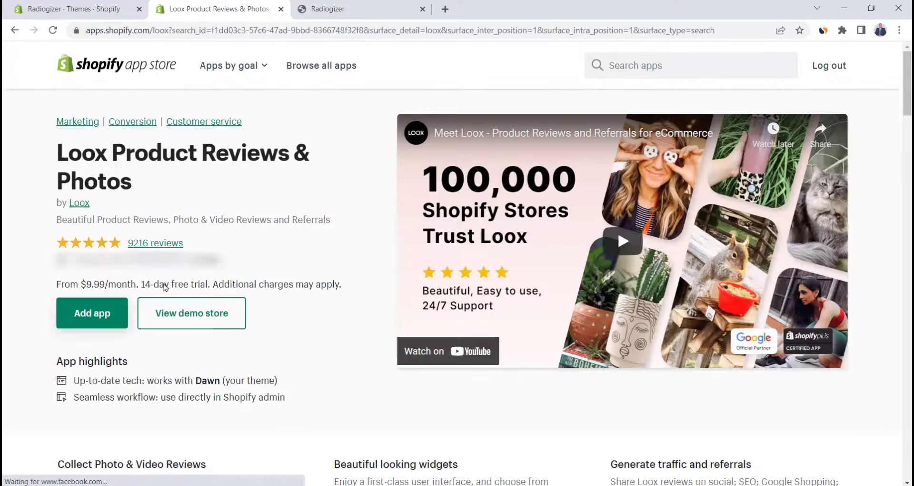
{"action": "left_click", "coordinate": [93, 318]}
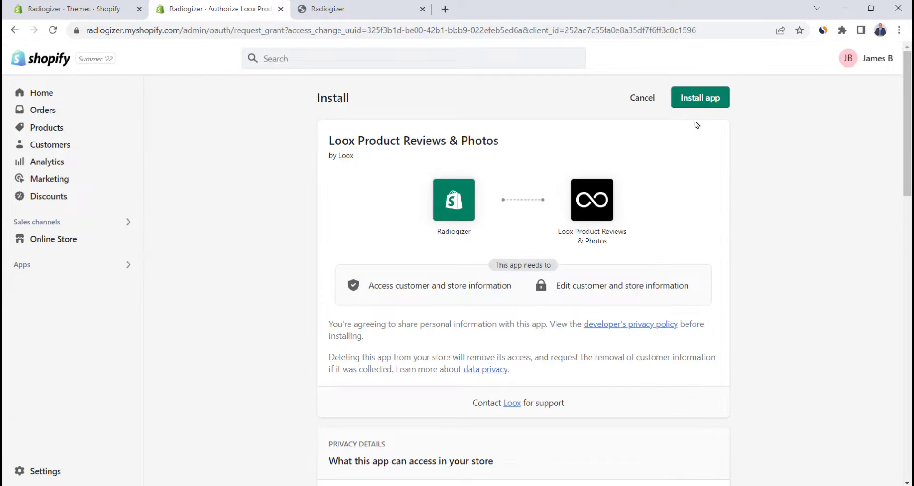
{"action": "left_click", "coordinate": [700, 97]}
- Start the 30-day trial of Loox's Beginner plan, decline the Growth plan offer and approve the subscription
{"action": "left_click", "coordinate": [315, 333]}
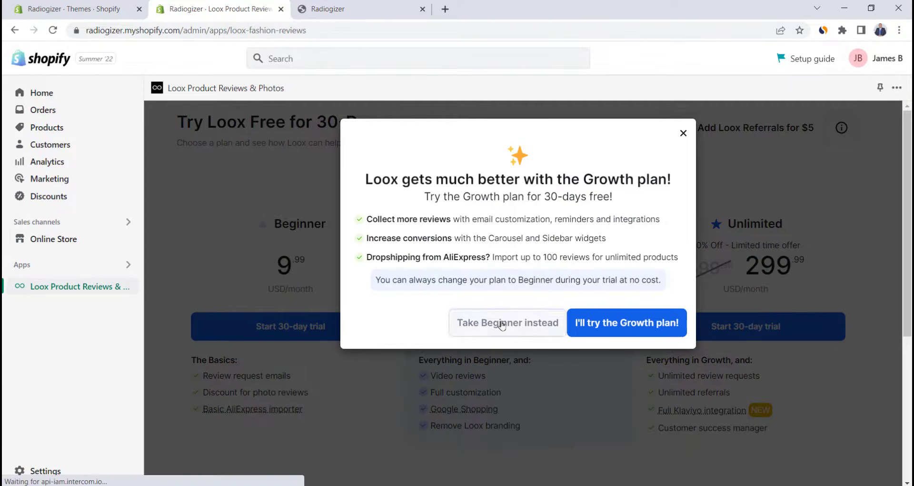
{"action": "left_click", "coordinate": [501, 324]}
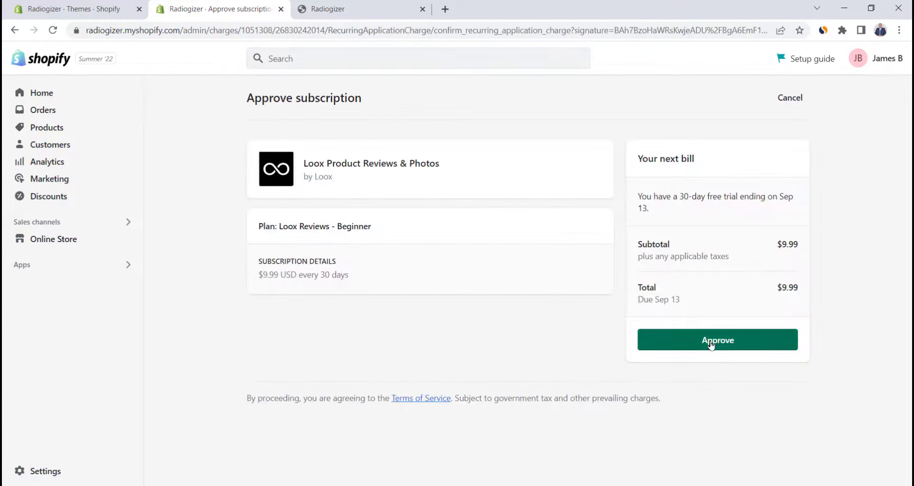
{"action": "left_click", "coordinate": [711, 343]}
- Go through the Loox onboarding with the default reviews widget and review request email settings, skipping the remaining pages
{"action": "left_click", "coordinate": [688, 246]}
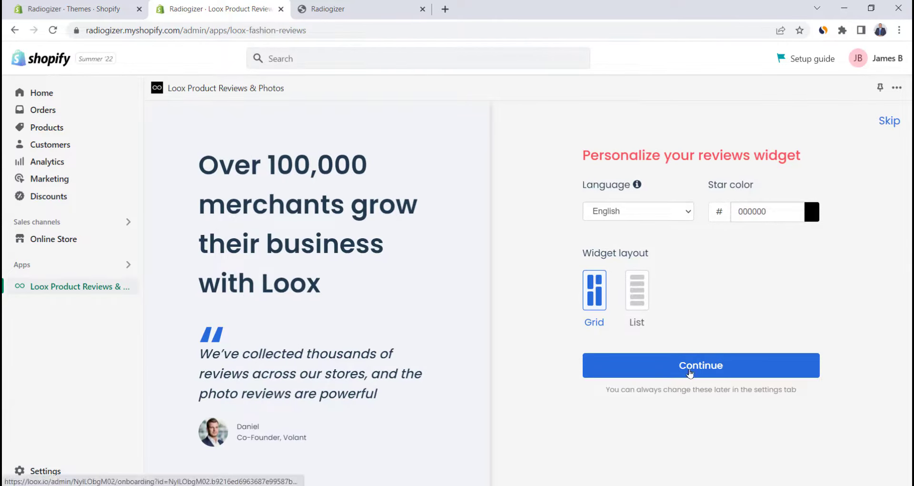
{"action": "left_click", "coordinate": [690, 371]}
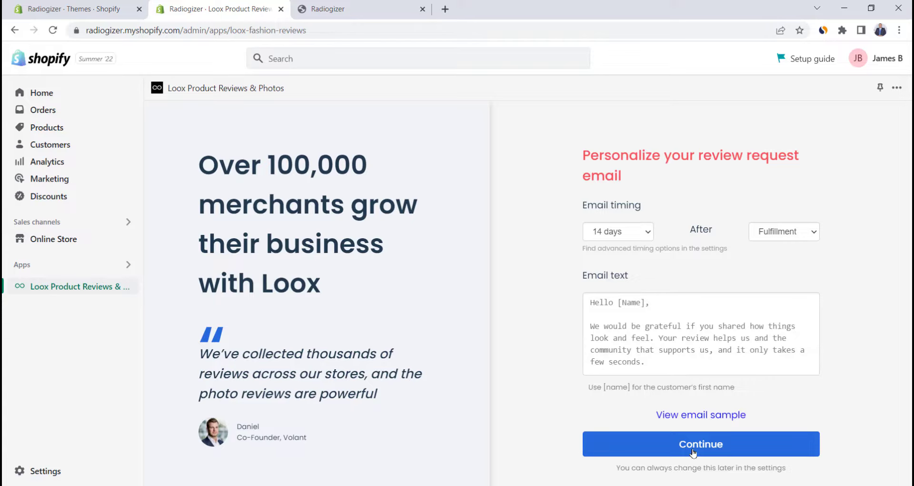
{"action": "left_click", "coordinate": [693, 451]}
{"action": "left_click", "coordinate": [880, 119]}
{"action": "left_click", "coordinate": [880, 121]}
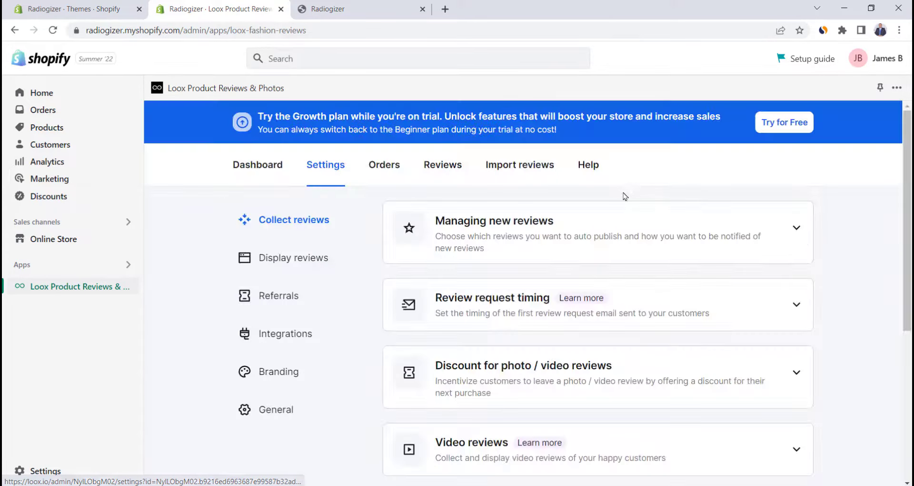
- Open Loox's review import page, show the browser's bookmarks bar and add the Import to Loox bookmarklet to it
{"action": "left_click", "coordinate": [495, 170]}
{"action": "key", "text": "ctrl+shift+b"}
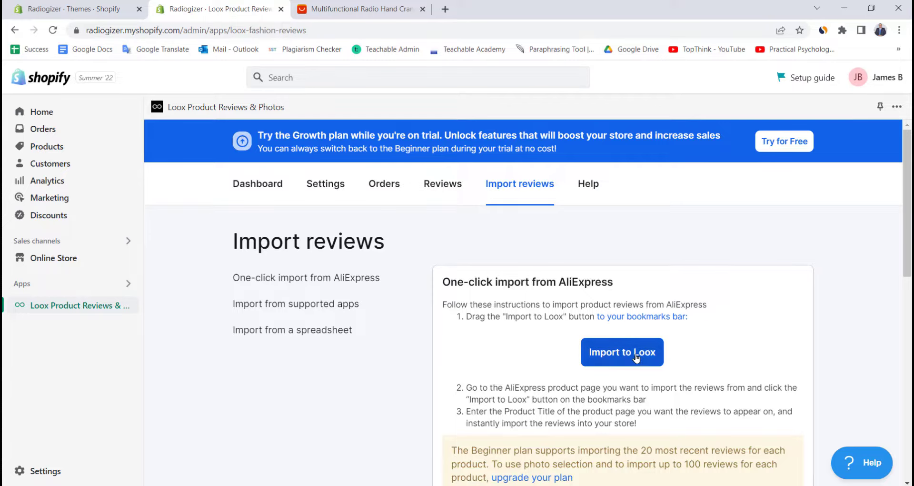
{"action": "mouse_move", "coordinate": [633, 355]}
{"action": "left_mouse_down"}
{"action": "mouse_move", "coordinate": [546, 270]}
{"action": "mouse_move", "coordinate": [432, 109]}
{"action": "mouse_move", "coordinate": [349, 47]}
{"action": "left_mouse_up"}
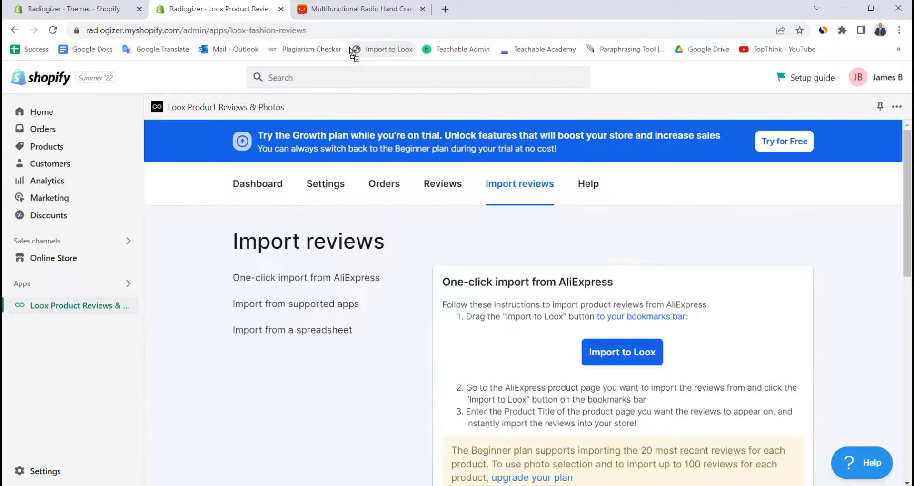
- Run Import to Loox on the AliExpress radio page for the Radiogizer product, limited to 4 stars and up with photos, and preview the reviews
{"action": "left_click", "coordinate": [393, 7]}
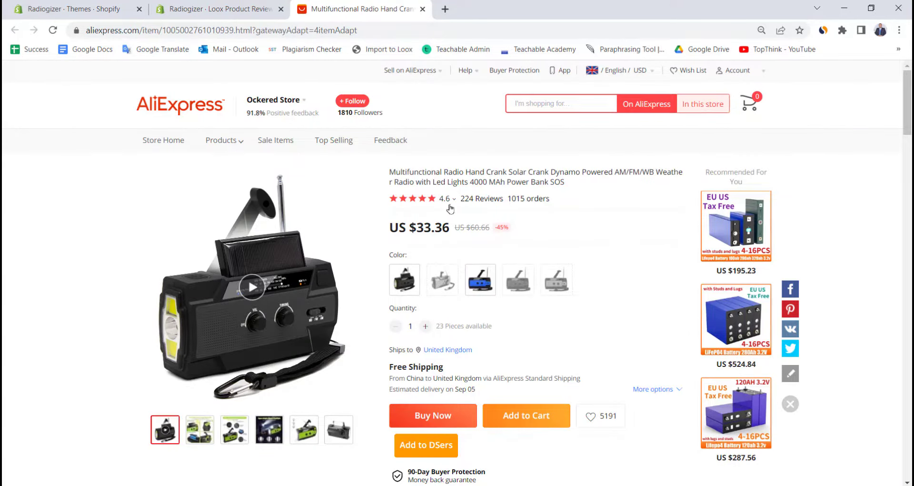
{"action": "left_click", "coordinate": [381, 50]}
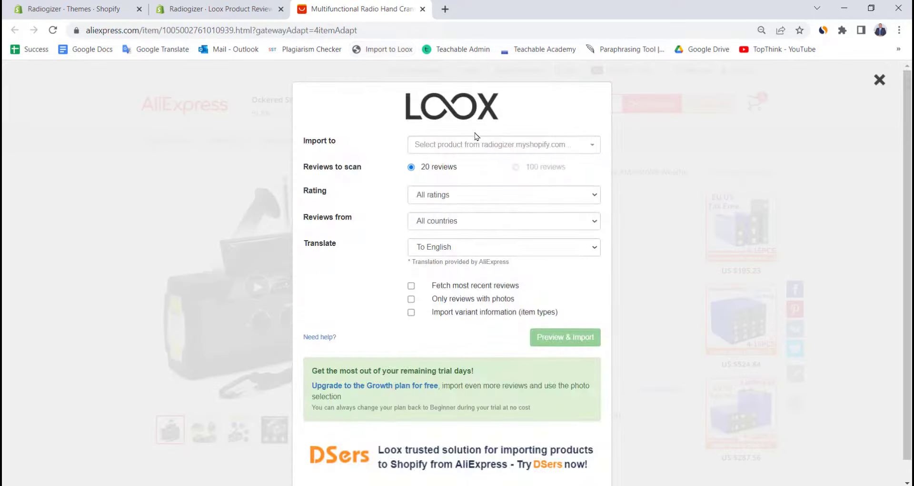
{"action": "left_click", "coordinate": [490, 152]}
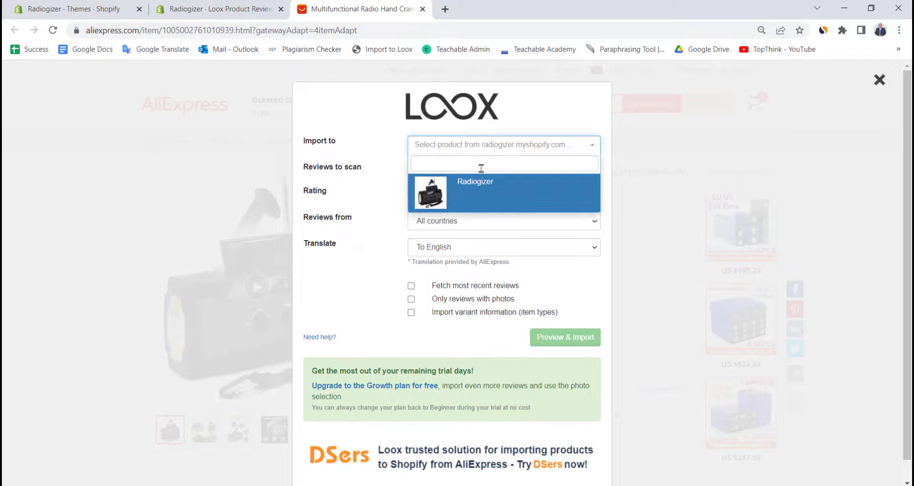
{"action": "left_click", "coordinate": [470, 189]}
{"action": "left_click", "coordinate": [461, 191]}
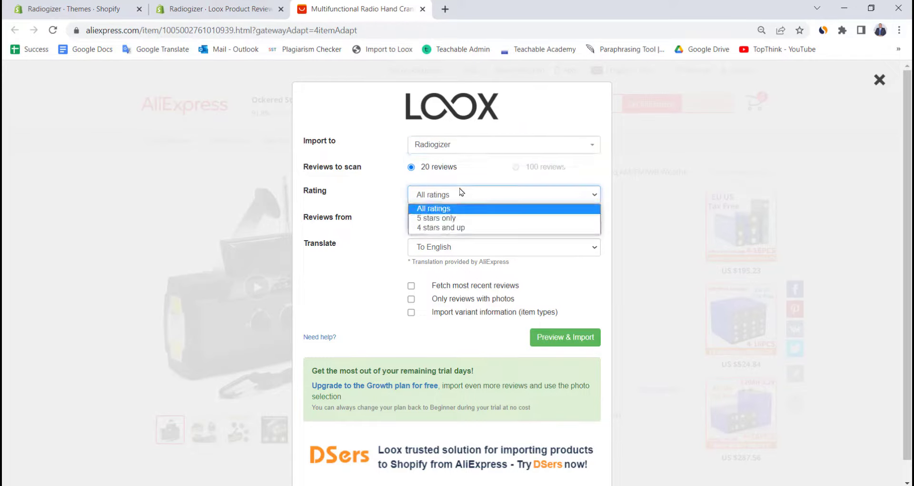
{"action": "left_click", "coordinate": [459, 228]}
{"action": "left_click", "coordinate": [411, 299]}
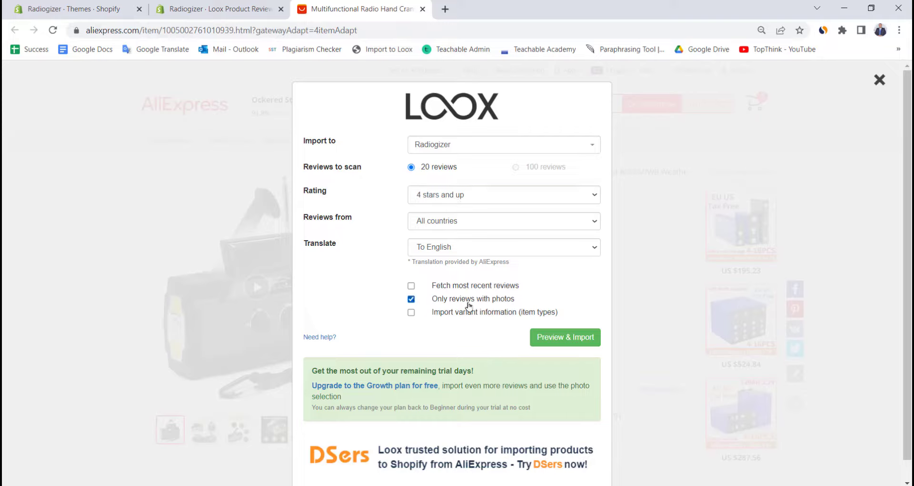
{"action": "left_click", "coordinate": [565, 336]}
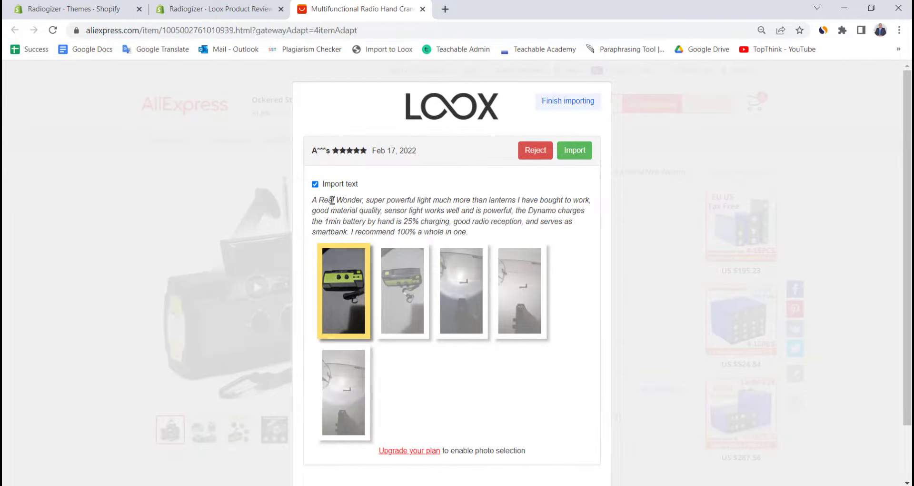
- Accept the previewed AliExpress reviews with their text one after another until the Loox import is complete
{"action": "left_click", "coordinate": [576, 150]}
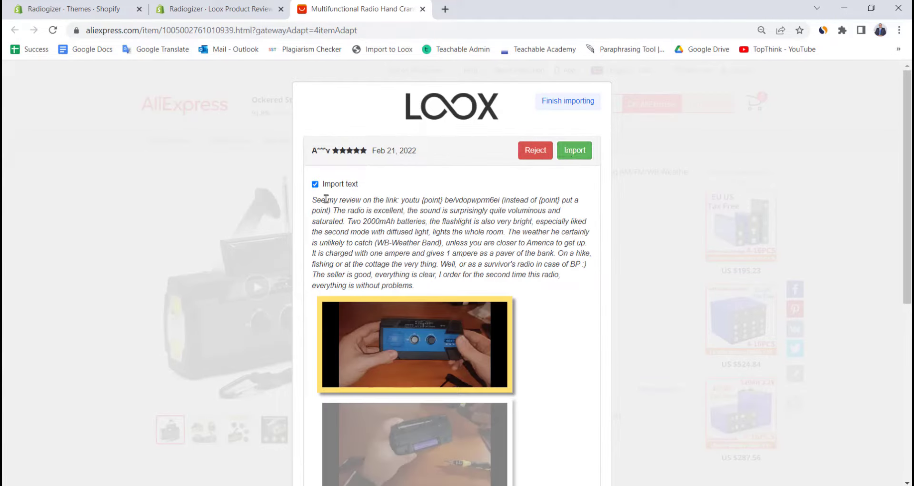
{"action": "left_click", "coordinate": [576, 150]}
{"action": "left_click", "coordinate": [580, 150]}
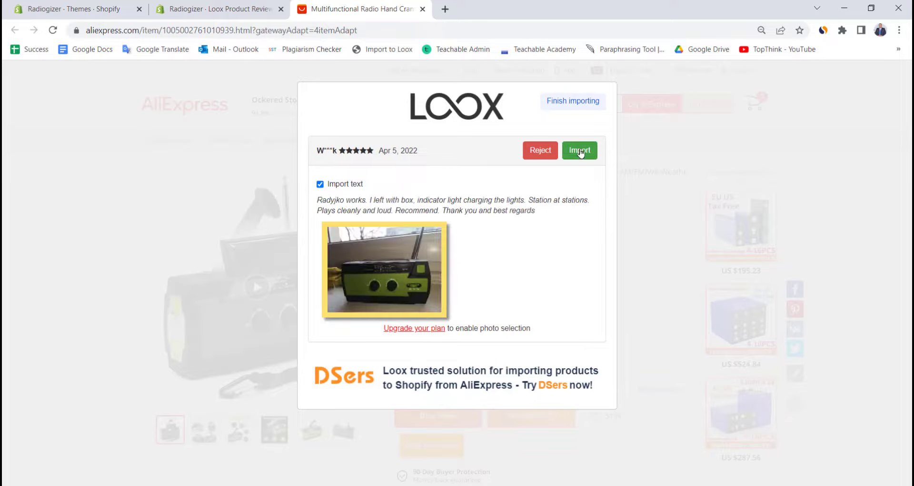
{"action": "left_click", "coordinate": [580, 151]}
{"action": "left_click", "coordinate": [580, 151]}
{"action": "left_click", "coordinate": [581, 150]}
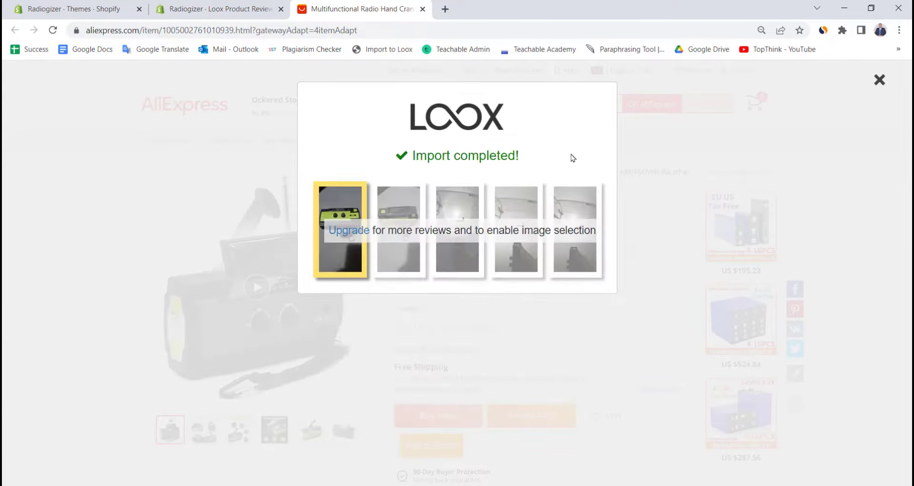
- Examine the imported reviews on the Radiogizer product page and look through the store's home page down to its footer
{"action": "scroll", "coordinate": [534, 173], "scroll_direction": "down", "scroll_amount": 15}
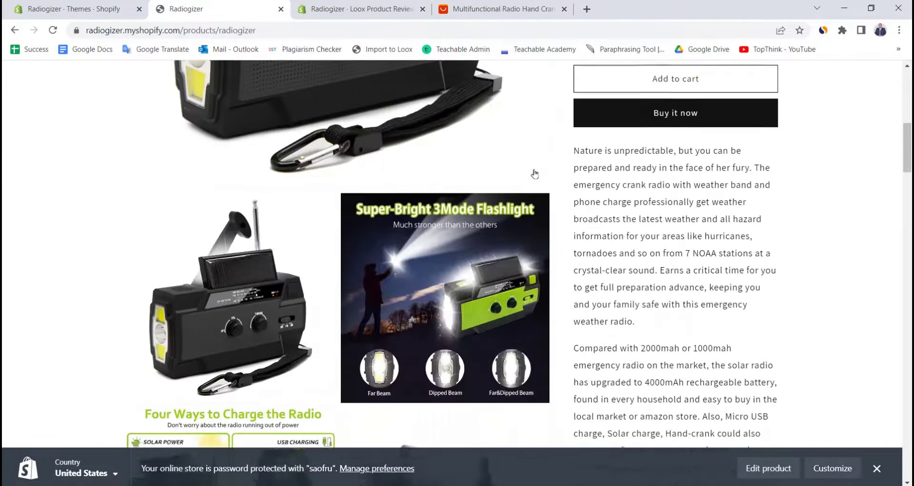
{"action": "scroll", "coordinate": [535, 174], "scroll_direction": "down", "scroll_amount": 5}
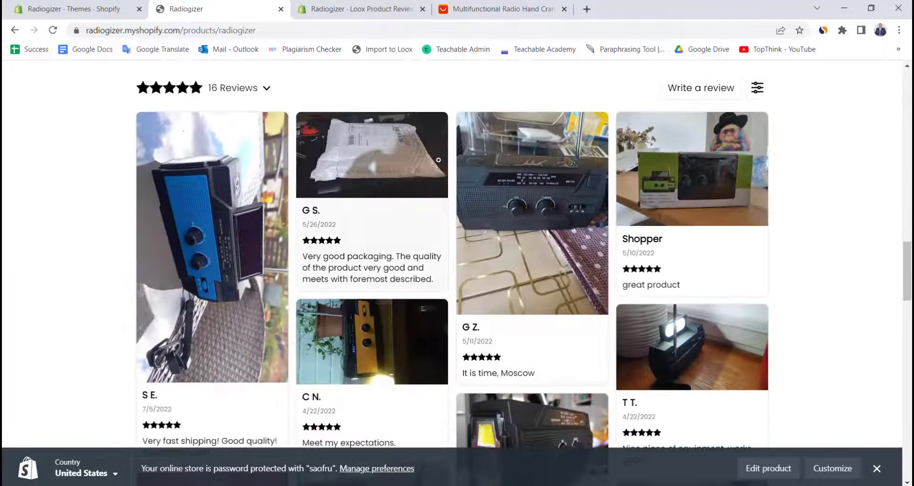
{"action": "scroll", "coordinate": [535, 174], "scroll_direction": "up", "scroll_amount": 2}
{"action": "scroll", "coordinate": [307, 208], "scroll_direction": "down", "scroll_amount": 9}
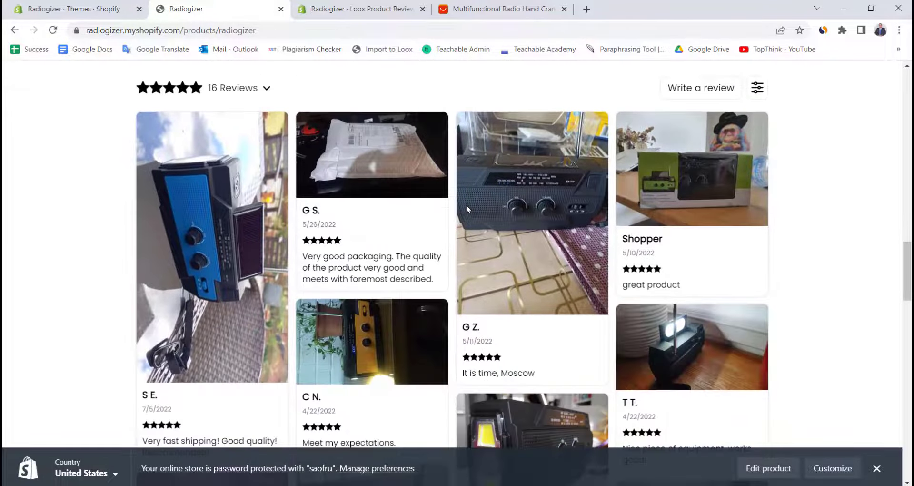
{"action": "scroll", "coordinate": [467, 208], "scroll_direction": "down", "scroll_amount": 12}
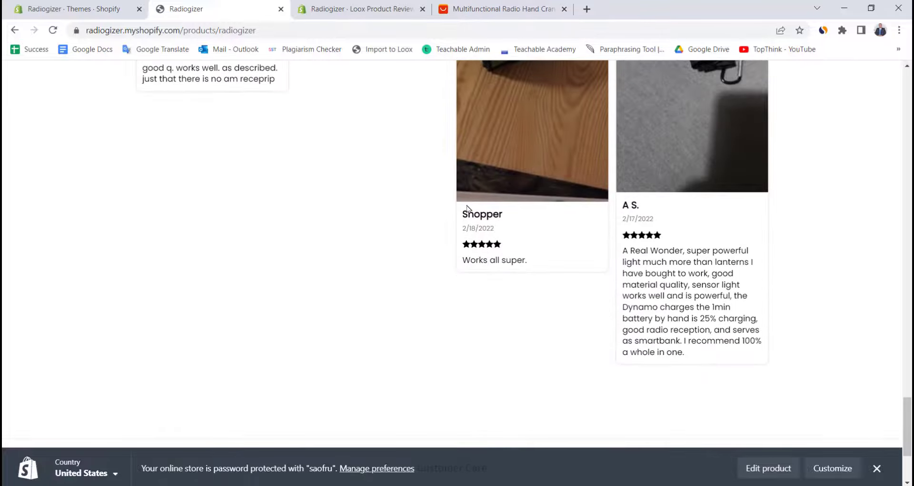
{"action": "left_click_drag", "start_coordinate": [907, 418], "coordinate": [894, 75]}
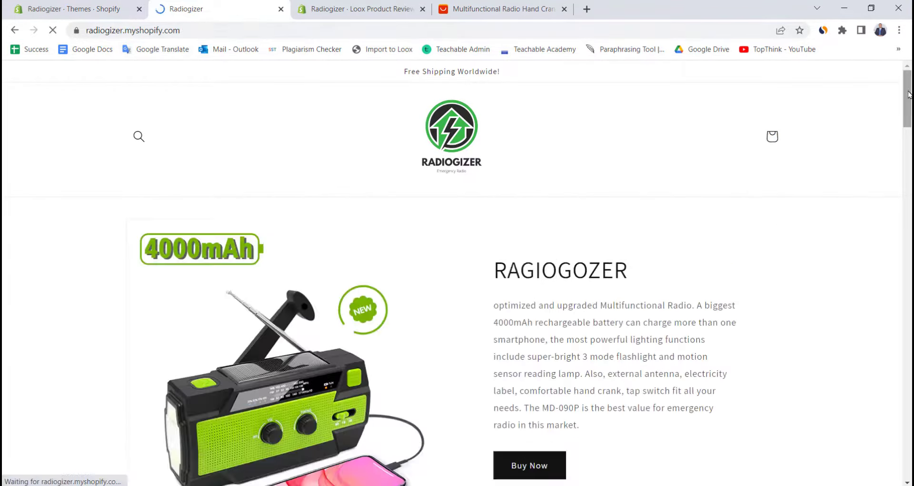
{"action": "left_click_drag", "start_coordinate": [907, 96], "coordinate": [906, 442]}
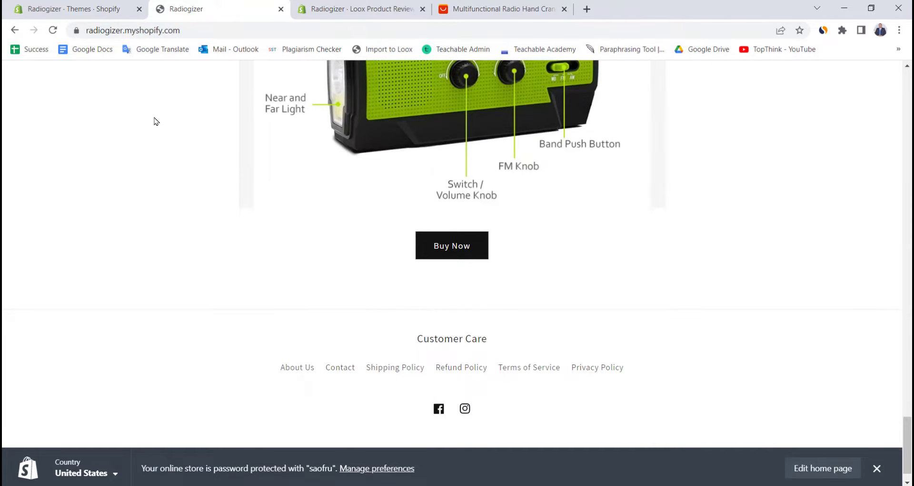
- Add the Loox Reviews Widget as an app section below the Multicolumn on the Dawn theme's home page and save
{"action": "left_click", "coordinate": [95, 8]}
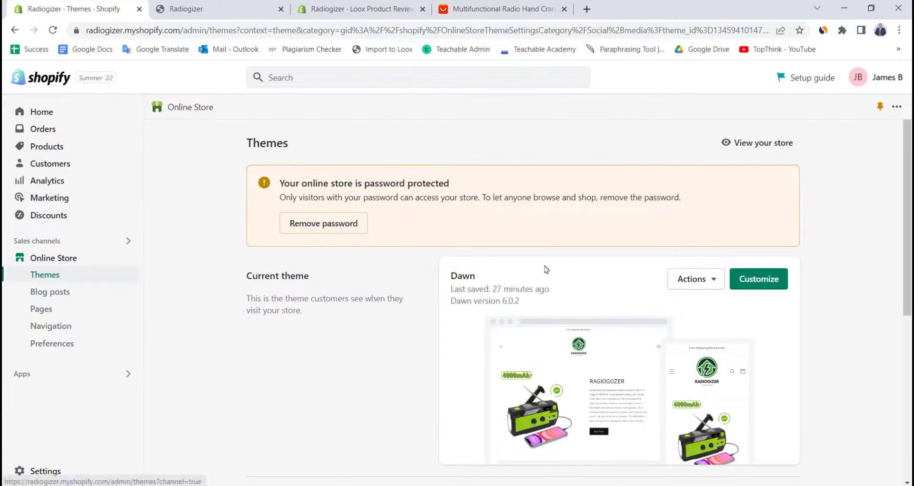
{"action": "left_click", "coordinate": [746, 287]}
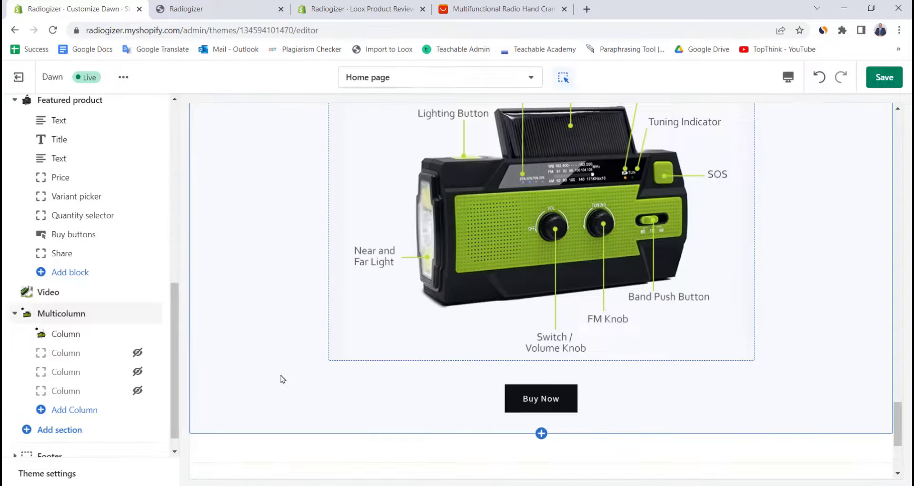
{"action": "left_click", "coordinate": [67, 431]}
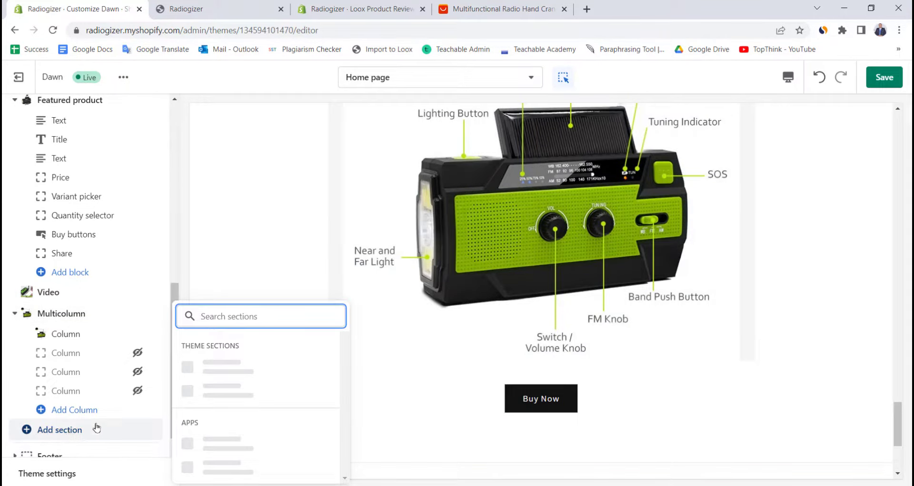
{"action": "left_click", "coordinate": [230, 435]}
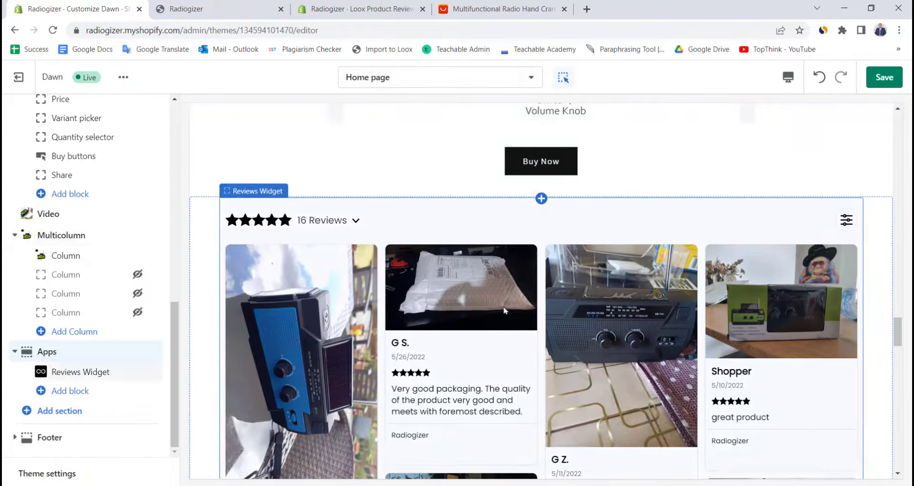
{"action": "scroll", "coordinate": [696, 290], "scroll_direction": "down", "scroll_amount": 15}
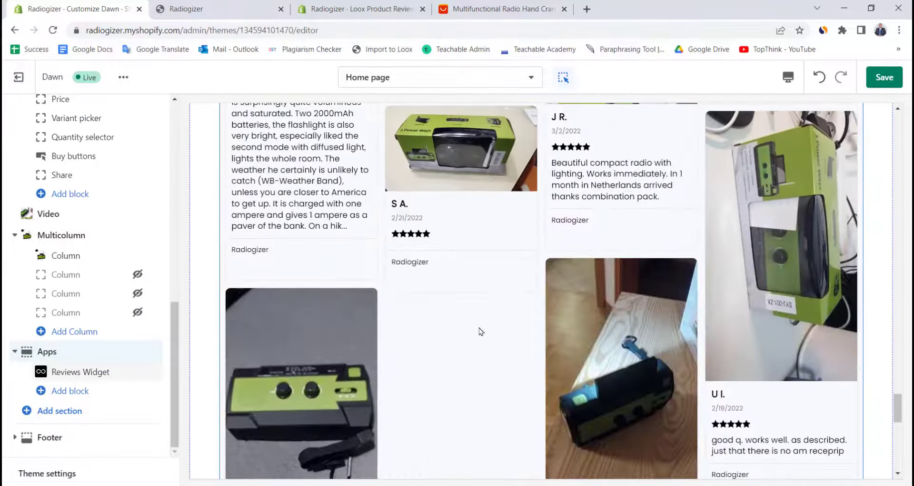
{"action": "left_click", "coordinate": [481, 330]}
{"action": "left_click", "coordinate": [867, 88]}
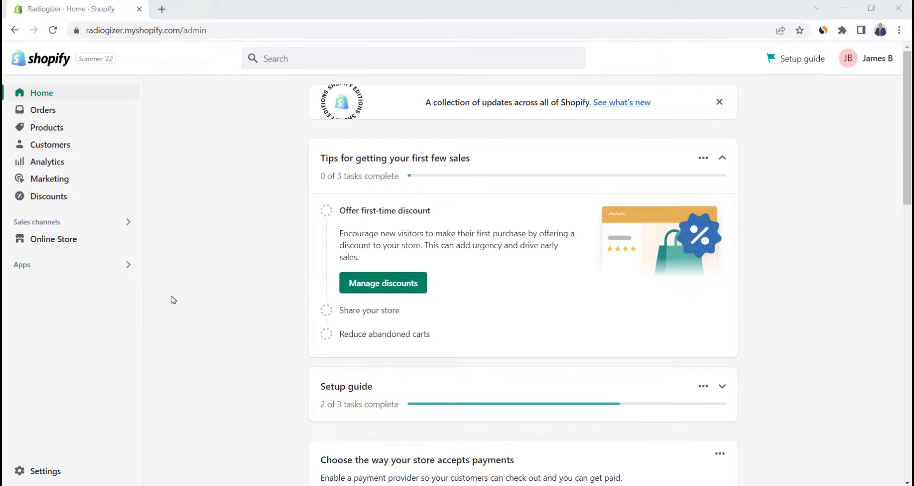
- View the live online store from the admin and highlight its web address
{"action": "left_click", "coordinate": [127, 239]}
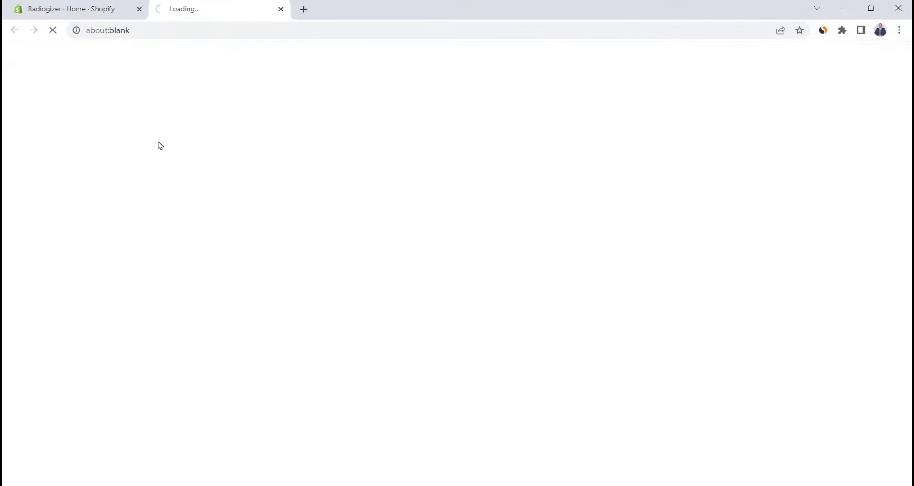
{"action": "left_click", "coordinate": [221, 30]}
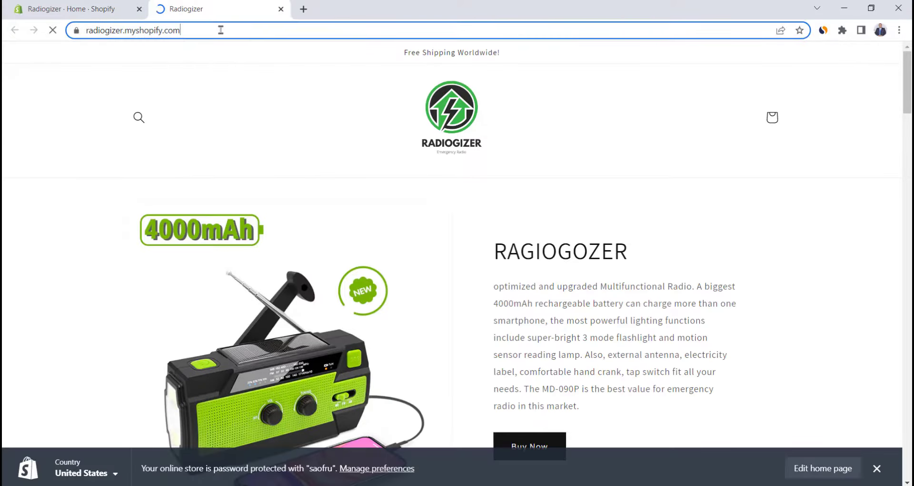
{"action": "left_click_drag", "start_coordinate": [220, 30], "coordinate": [88, 31]}
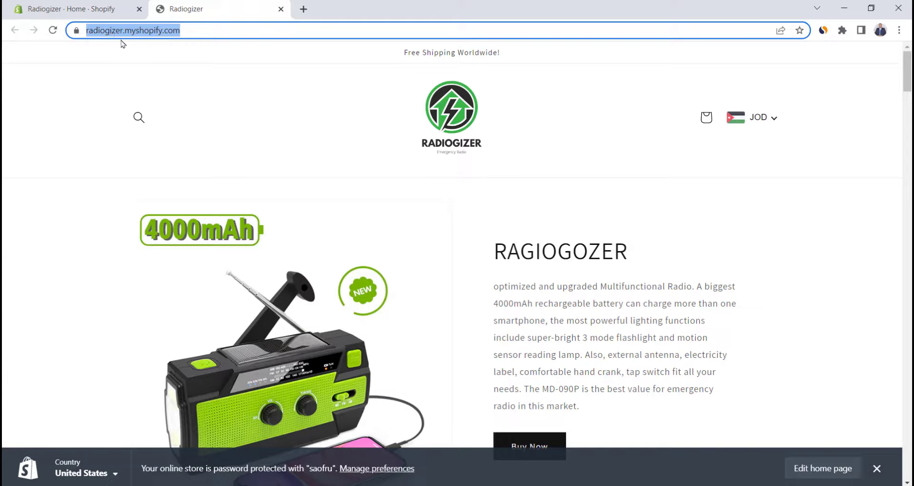
- Look up radiogizer.com as a new domain in the store's domain settings, review its order summary, and leave the settings without buying
{"action": "left_click", "coordinate": [86, 10]}
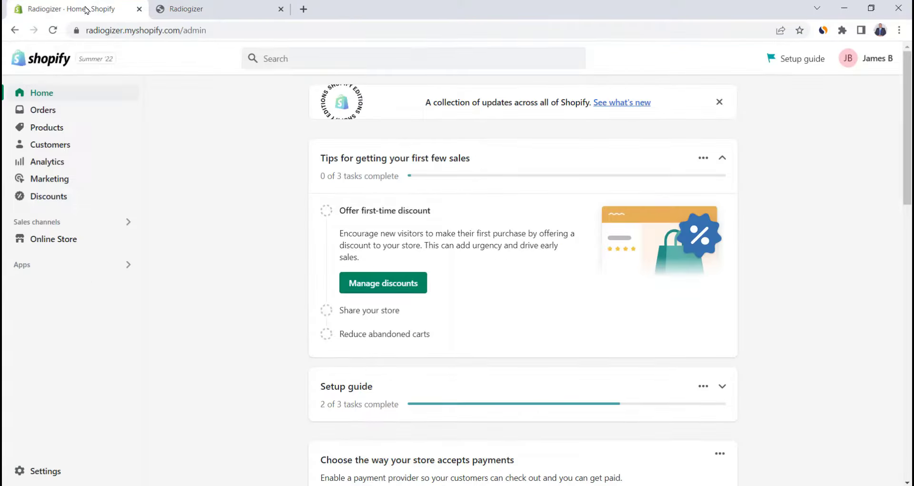
{"action": "left_click", "coordinate": [45, 470]}
{"action": "scroll", "coordinate": [190, 359], "scroll_direction": "down", "scroll_amount": 5}
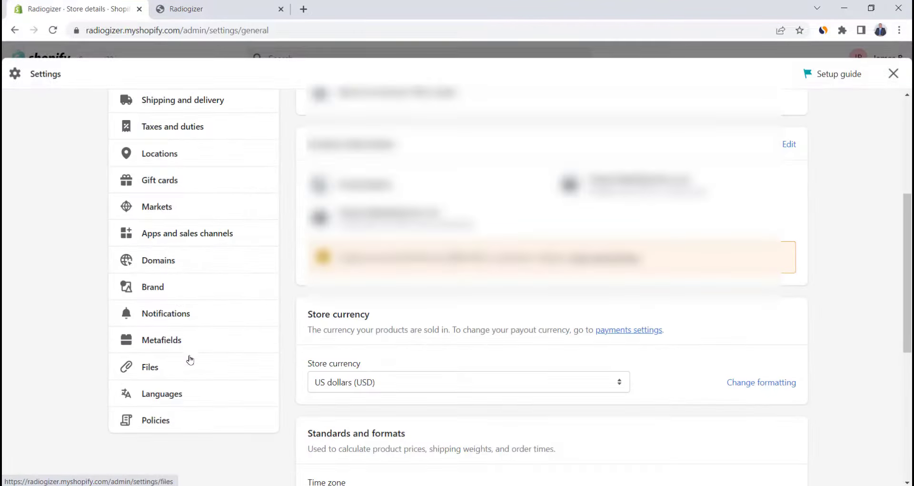
{"action": "left_click", "coordinate": [170, 265]}
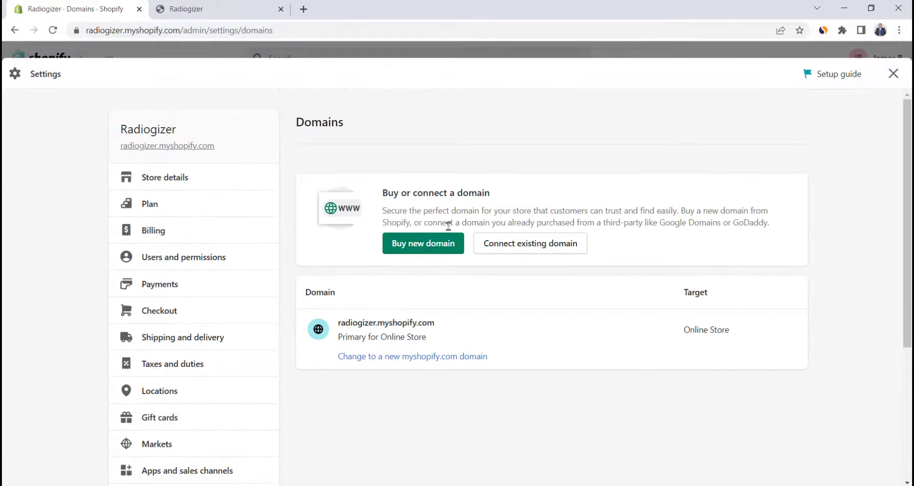
{"action": "left_click", "coordinate": [437, 251]}
{"action": "type", "text": "rad"}
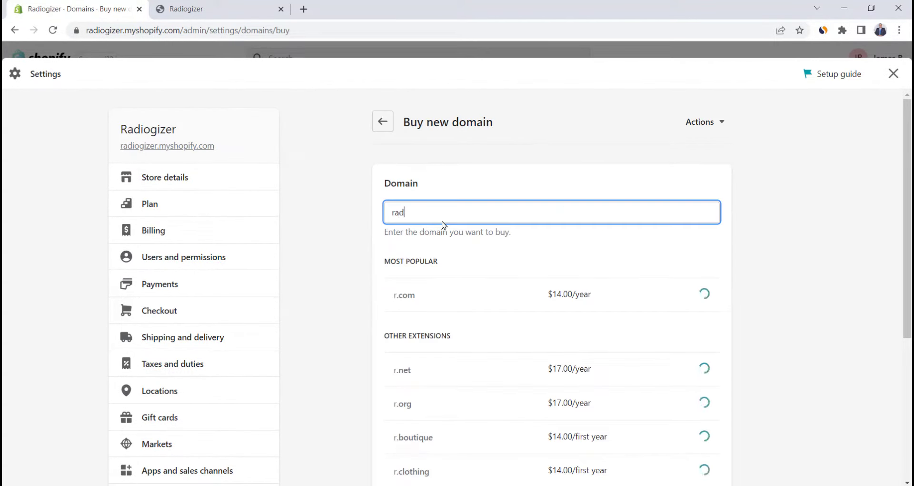
{"action": "type", "text": "iogizer.com"}
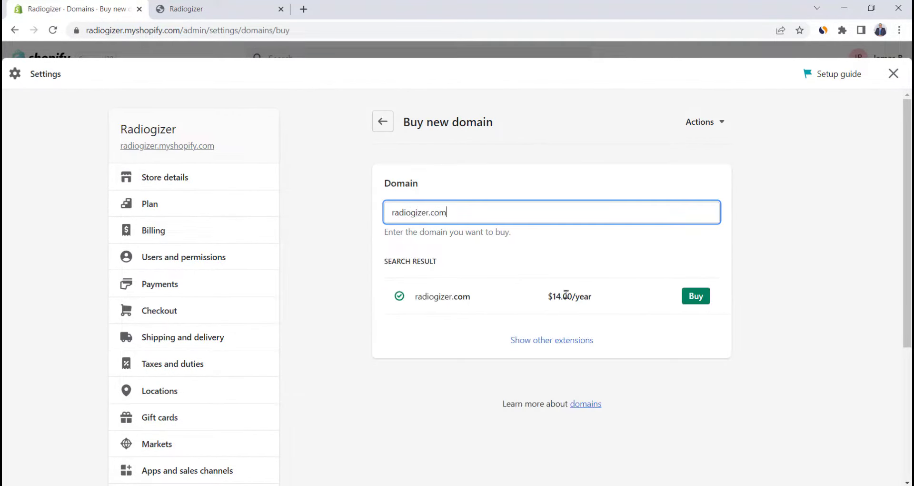
{"action": "left_click", "coordinate": [696, 296]}
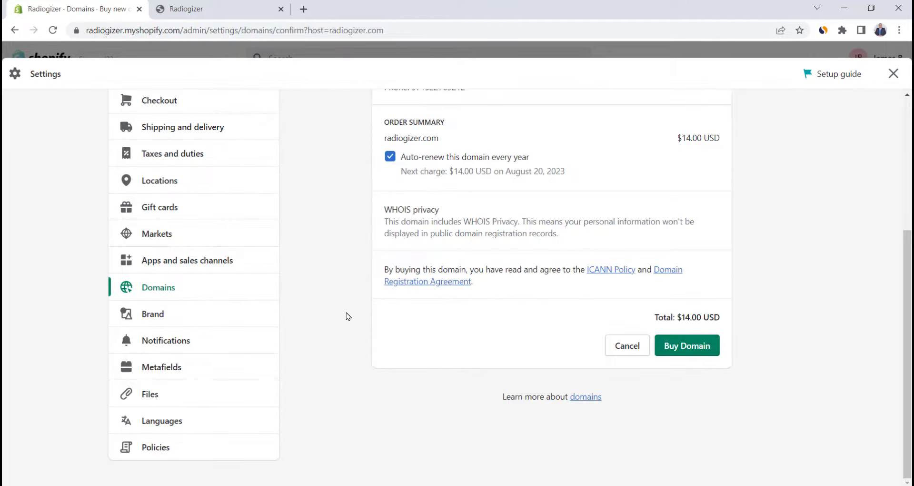
{"action": "left_click", "coordinate": [893, 73]}
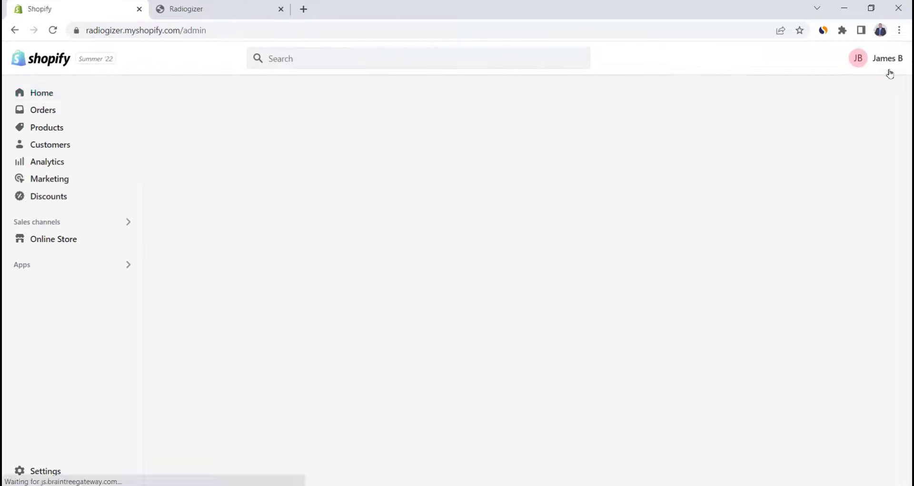
- Turn off the visitor password restriction in the online store preferences and save the change
{"action": "left_click", "coordinate": [65, 238]}
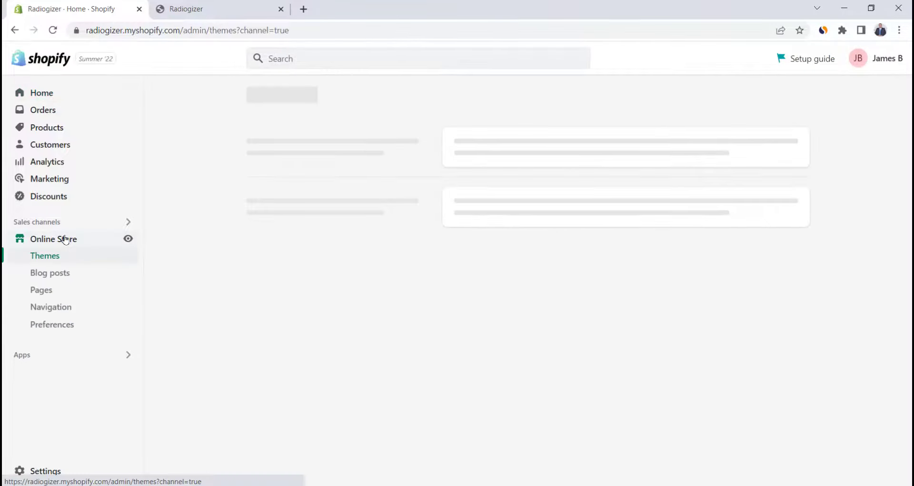
{"action": "left_click", "coordinate": [57, 330]}
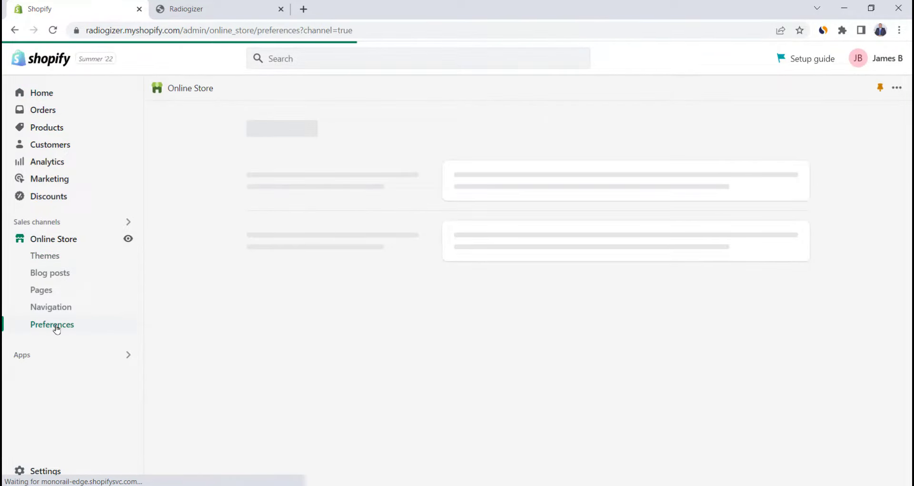
{"action": "scroll", "coordinate": [420, 298], "scroll_direction": "down", "scroll_amount": 6}
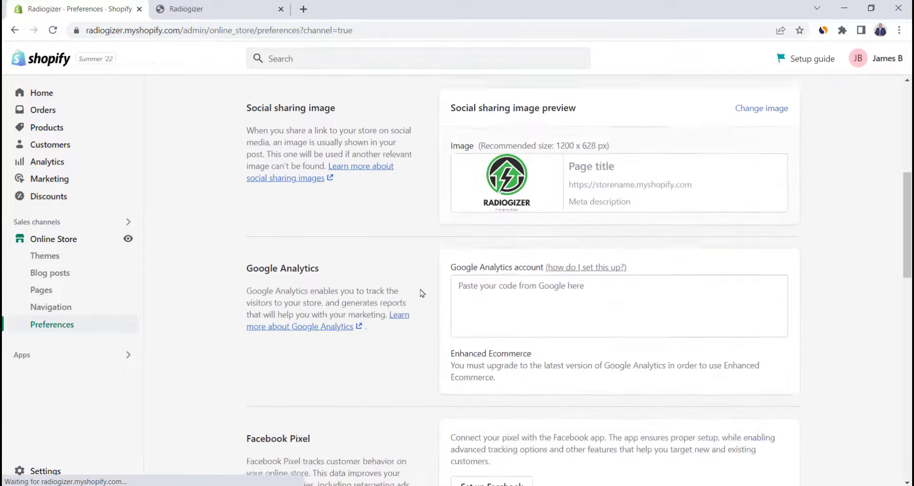
{"action": "scroll", "coordinate": [421, 293], "scroll_direction": "down", "scroll_amount": 10}
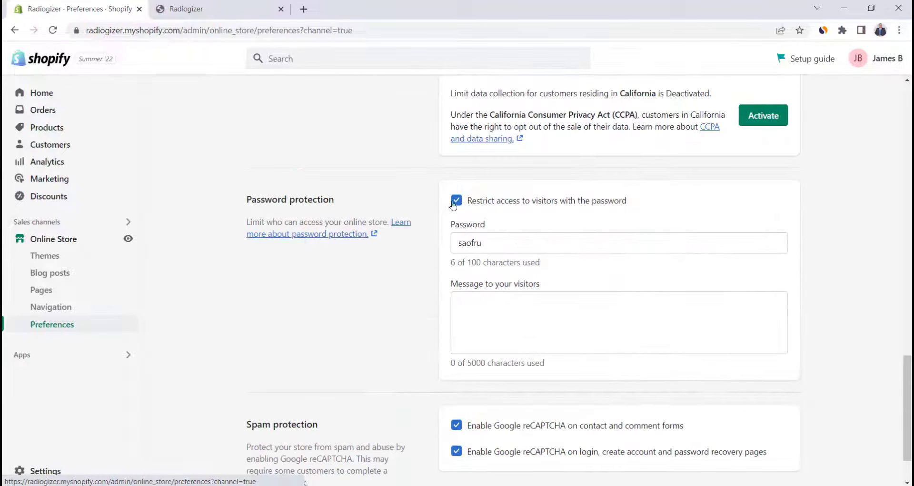
{"action": "left_click", "coordinate": [456, 201]}
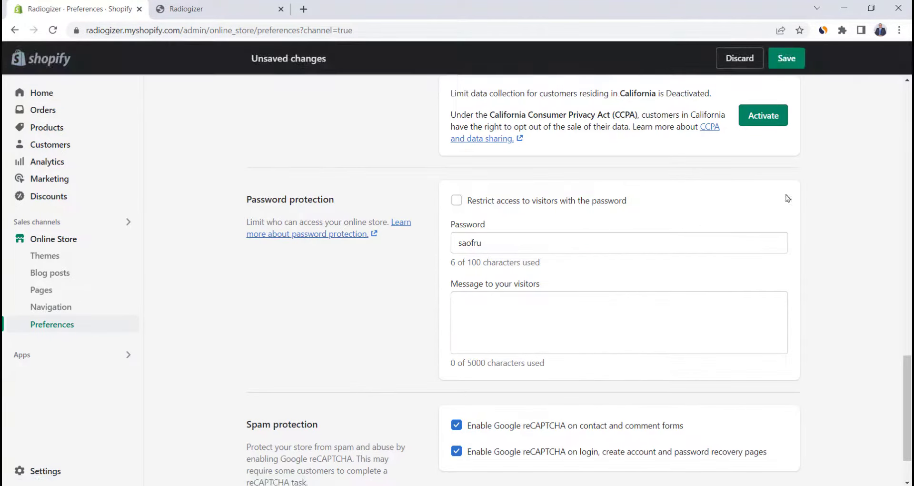
{"action": "left_click", "coordinate": [790, 68]}
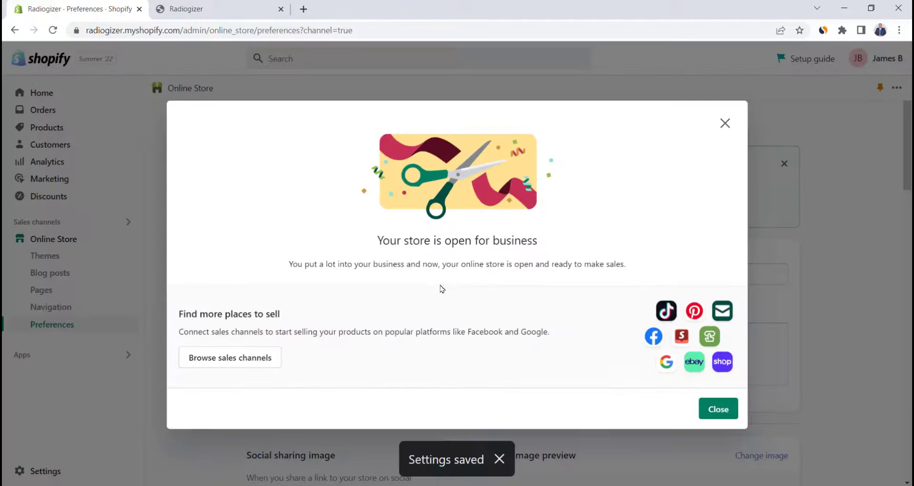
{"action": "left_click_drag", "start_coordinate": [377, 245], "coordinate": [555, 251]}
{"action": "left_click", "coordinate": [555, 253]}
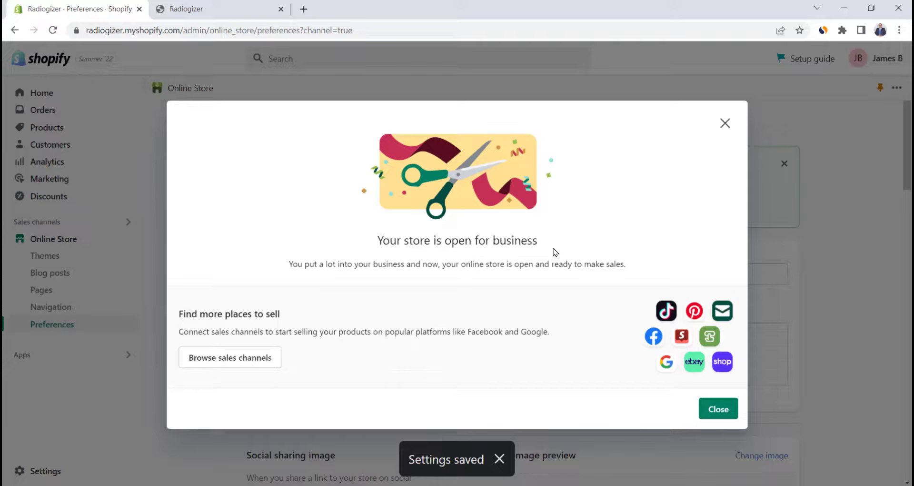